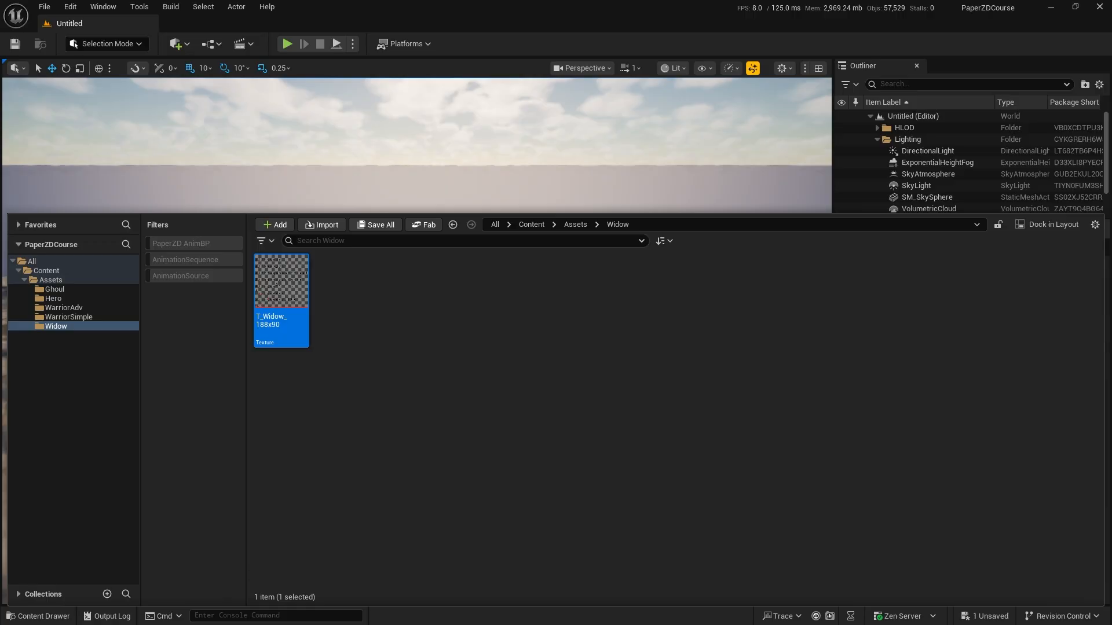
{"action": "right_click_drag", "start_coordinate": [553, 167], "coordinate": [482, 212]}
{"action": "key", "text": "w"}
{"action": "scroll", "coordinate": [524, 159], "scroll_direction": "up", "scroll_amount": 5}
{"action": "key", "text": "w"}
{"action": "key", "text": "s"}
{"action": "scroll", "coordinate": [521, 229], "scroll_direction": "down", "scroll_amount": 3}
{"action": "key", "text": "w"}
{"action": "key", "text": "ctrl+space"}
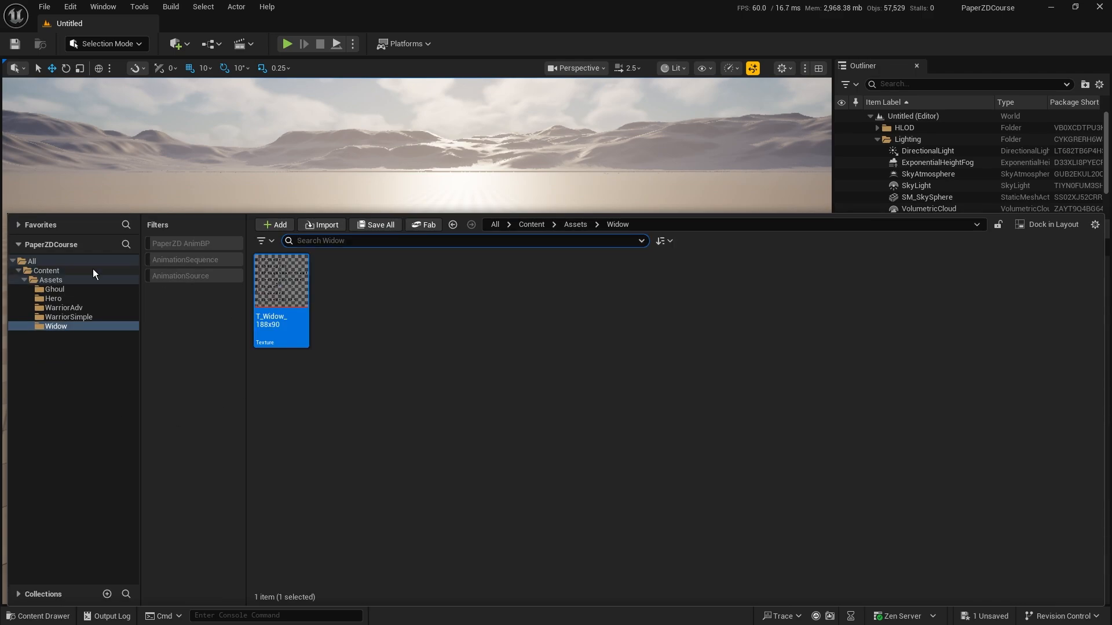
{"action": "left_click", "coordinate": [283, 284]}
{"action": "left_click_drag", "start_coordinate": [283, 283], "coordinate": [402, 321]}
{"action": "key", "text": "ctrl+space"}
{"action": "left_click_drag", "start_coordinate": [283, 284], "coordinate": [371, 322]}
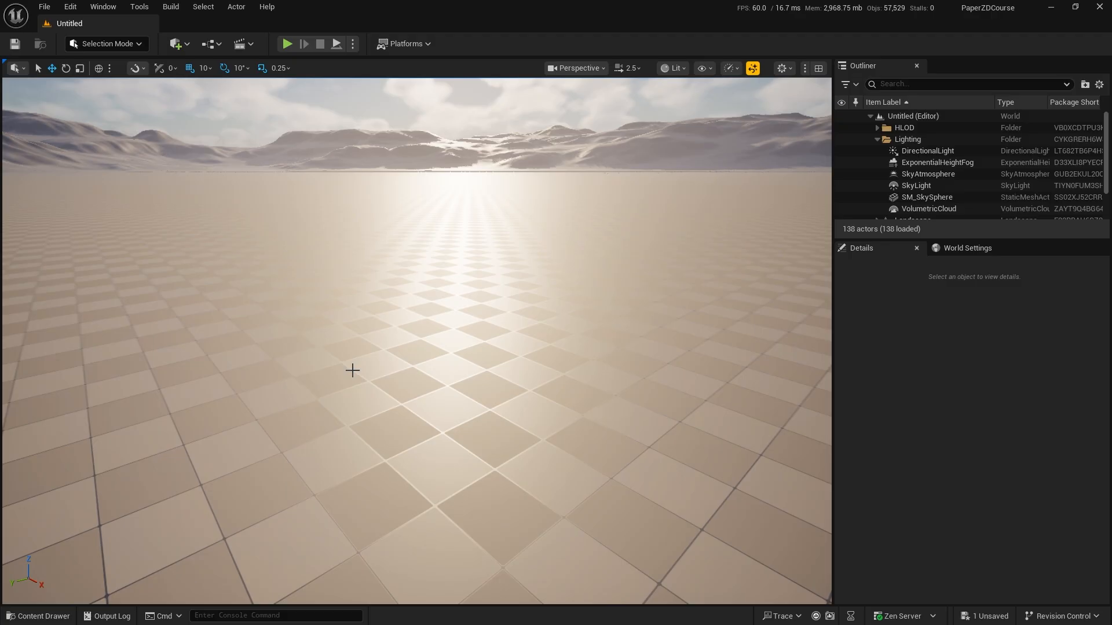
Step: Show the textures in the WarriorSimple asset folder and enlarge their thumbnails
{"action": "left_click", "coordinate": [39, 617]}
{"action": "left_click", "coordinate": [389, 375]}
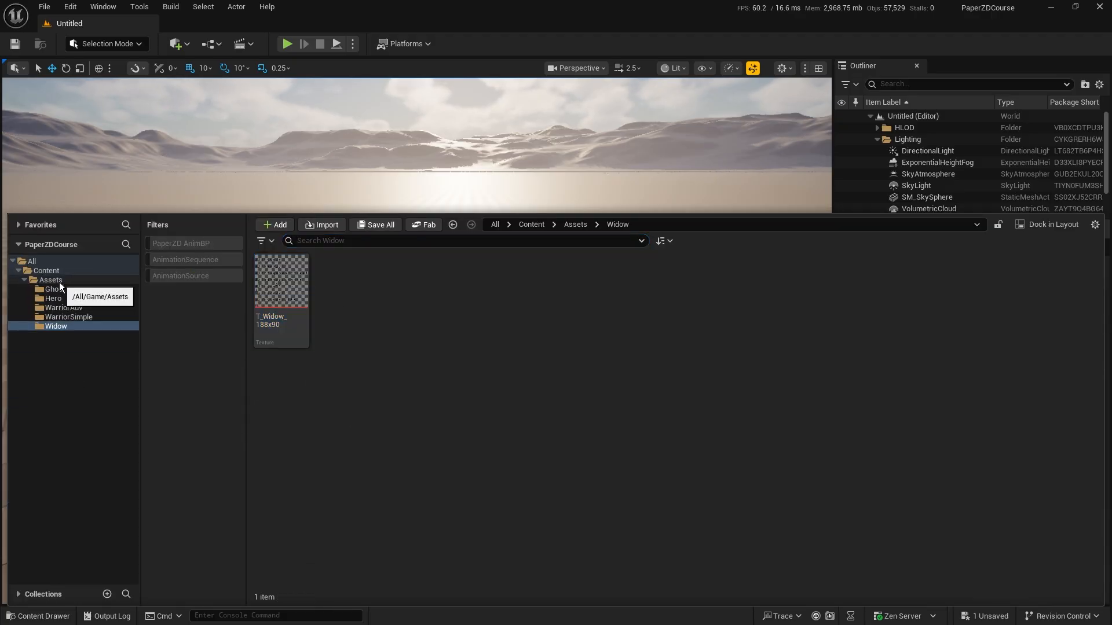
{"action": "left_click", "coordinate": [77, 298]}
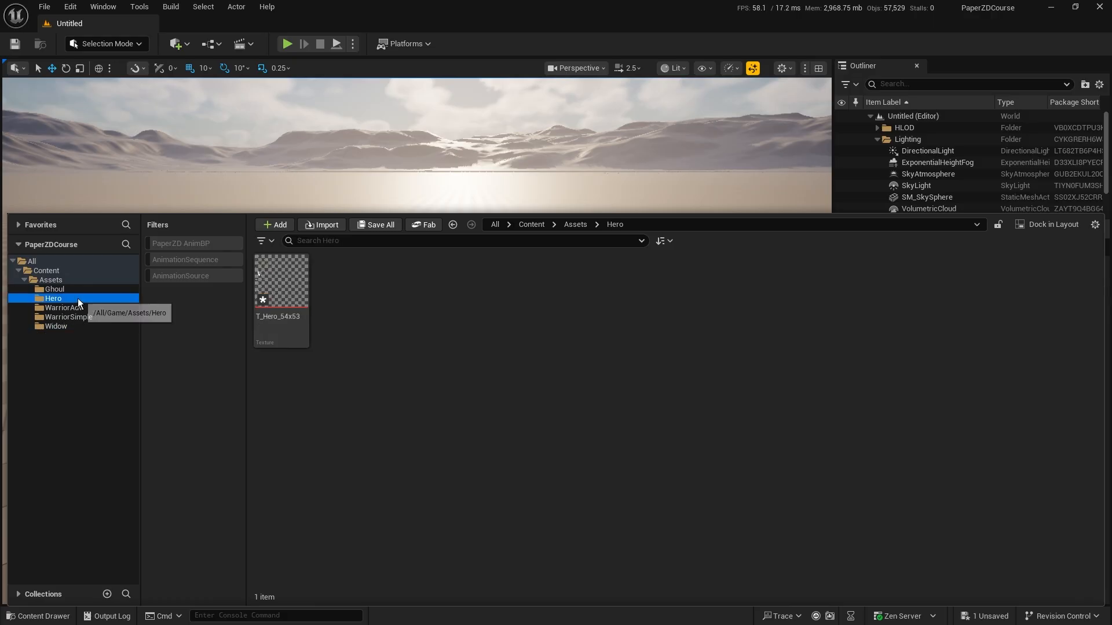
{"action": "left_click", "coordinate": [91, 316]}
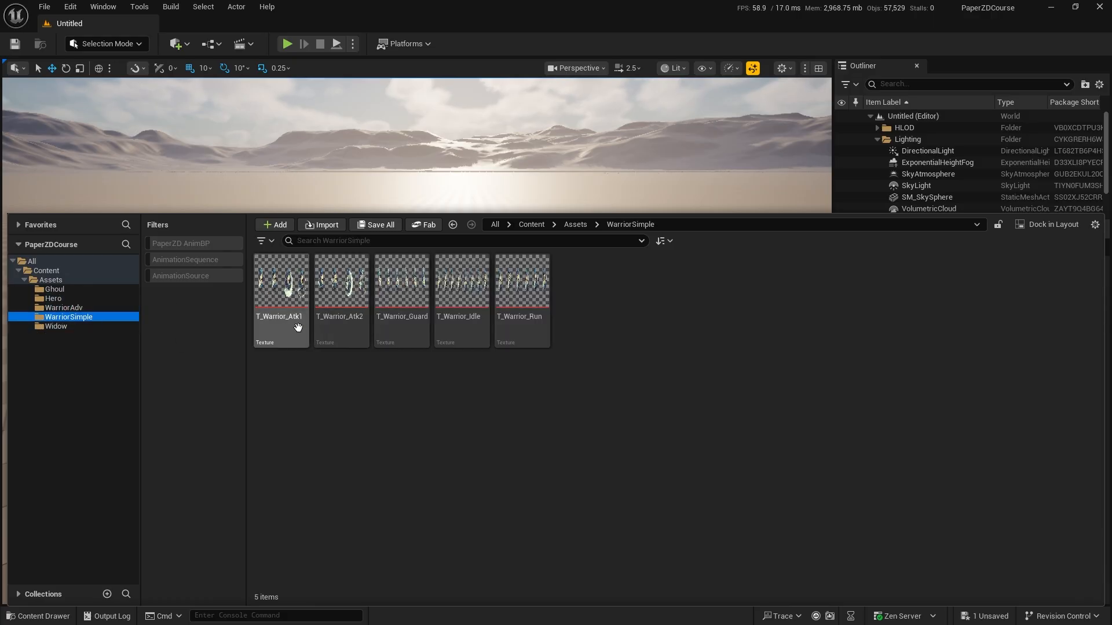
{"action": "scroll", "coordinate": [614, 403], "scroll_direction": "up", "scroll_amount": 4, "text": "ctrl"}
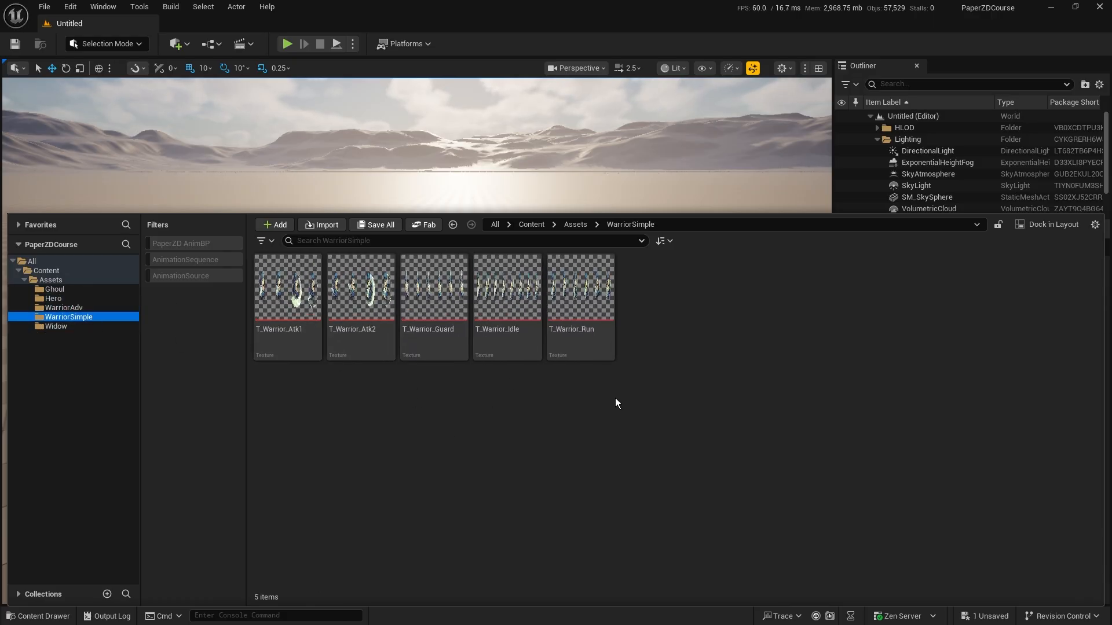
Step: Create an empty Paper2D sprite asset in the WarriorSimple folder, keeping the default name
{"action": "right_click", "coordinate": [786, 318]}
{"action": "mouse_move", "coordinate": [836, 542]}
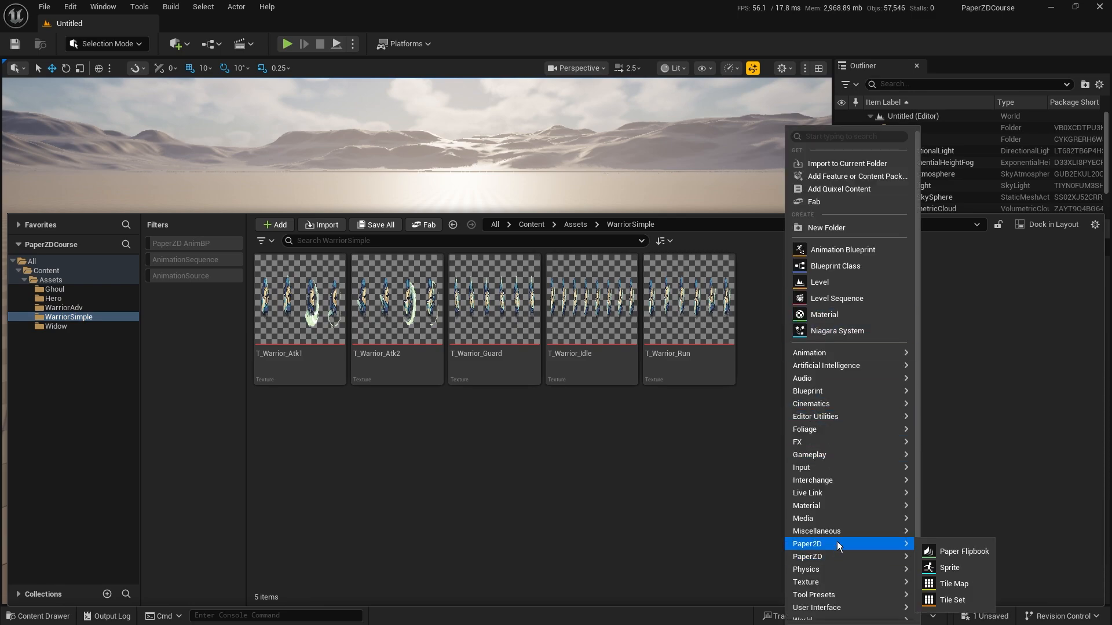
{"action": "left_click", "coordinate": [964, 569]}
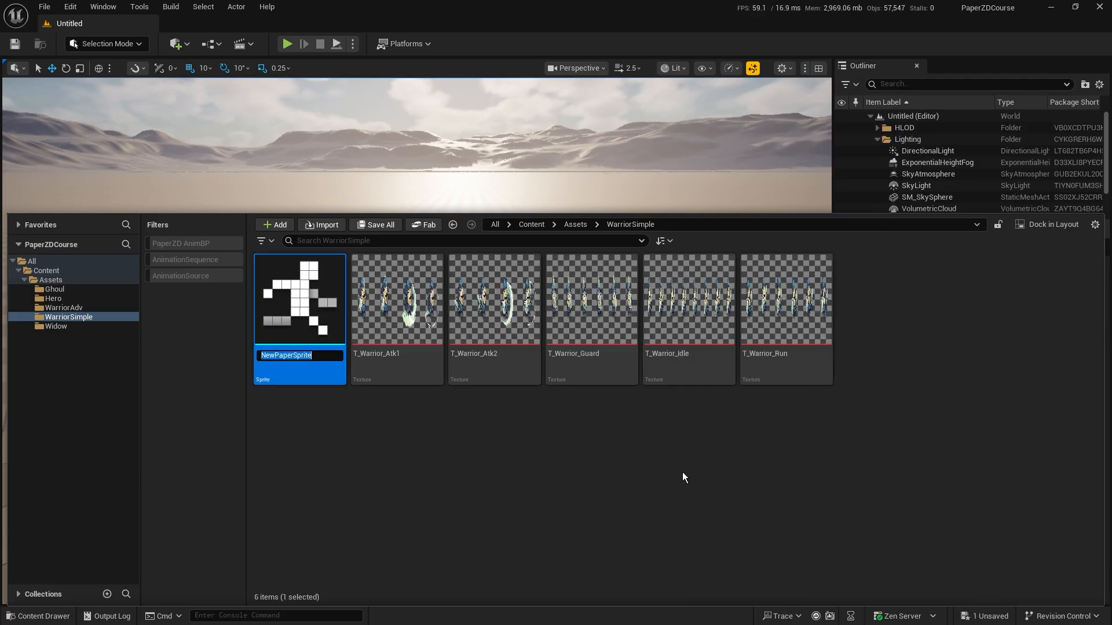
{"action": "left_click", "coordinate": [329, 436]}
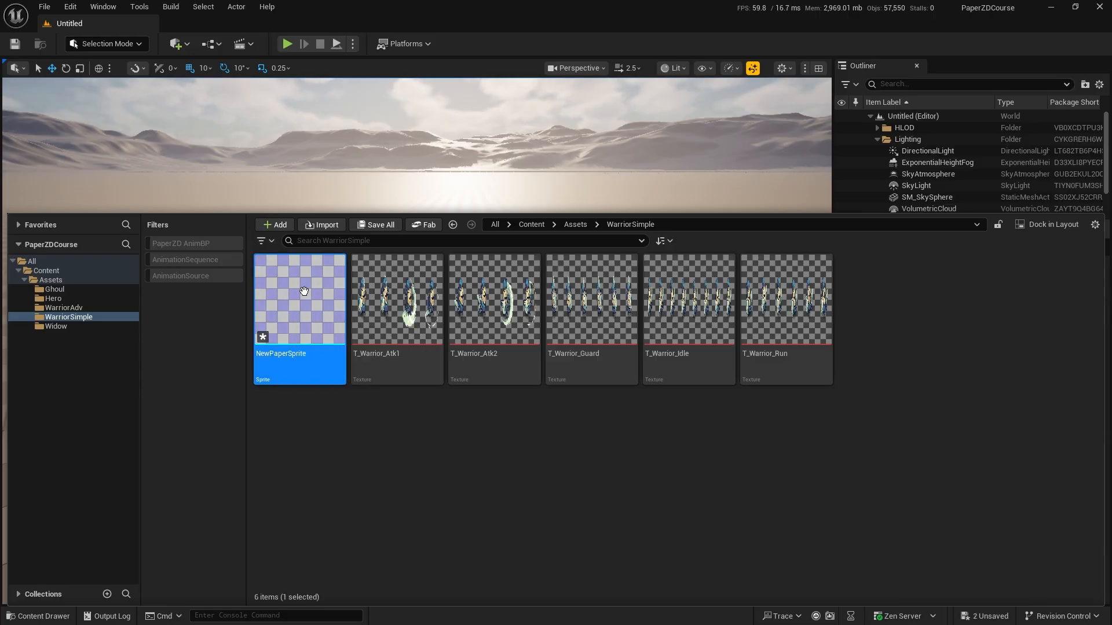
Step: Open the new empty sprite for editing and assign T_Warrior_Atk1 as its source texture
{"action": "double_click", "coordinate": [336, 360]}
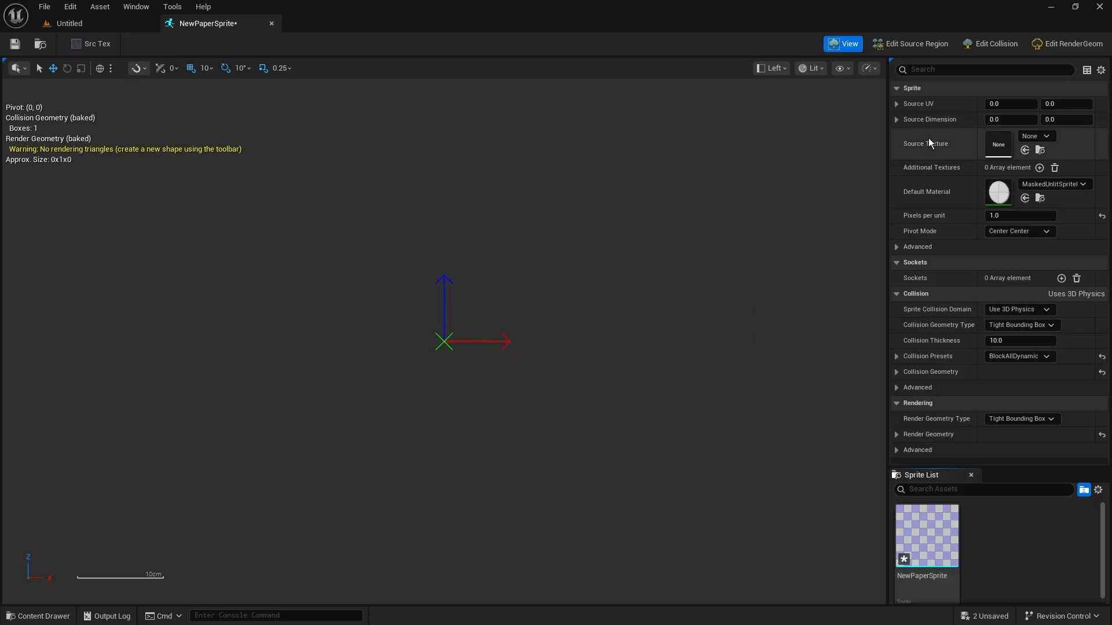
{"action": "left_click", "coordinate": [1039, 138]}
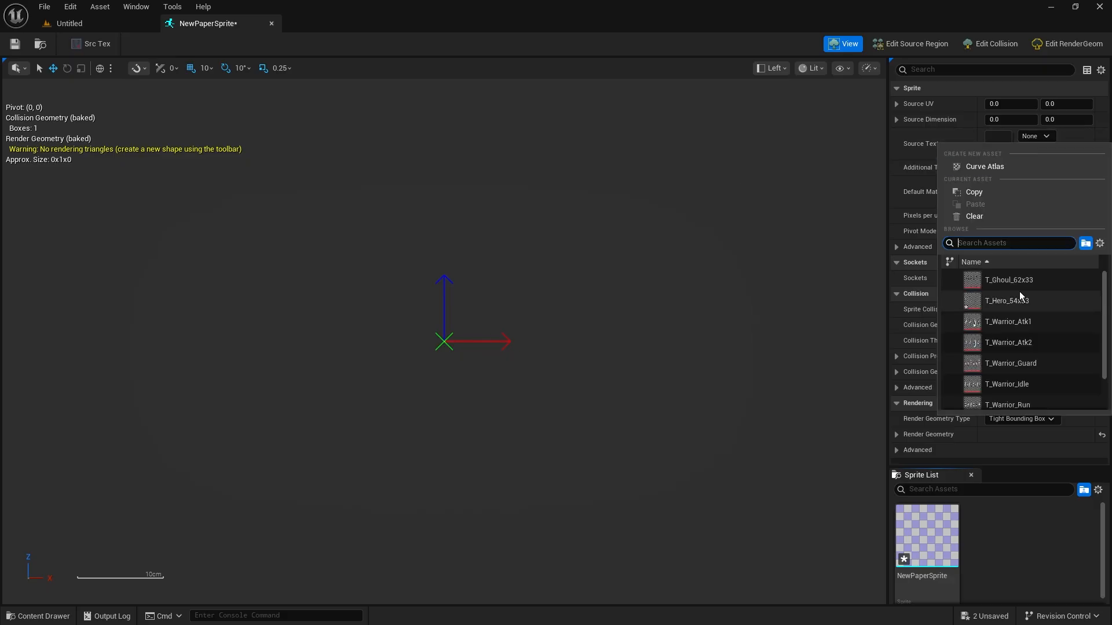
{"action": "left_click", "coordinate": [1022, 324]}
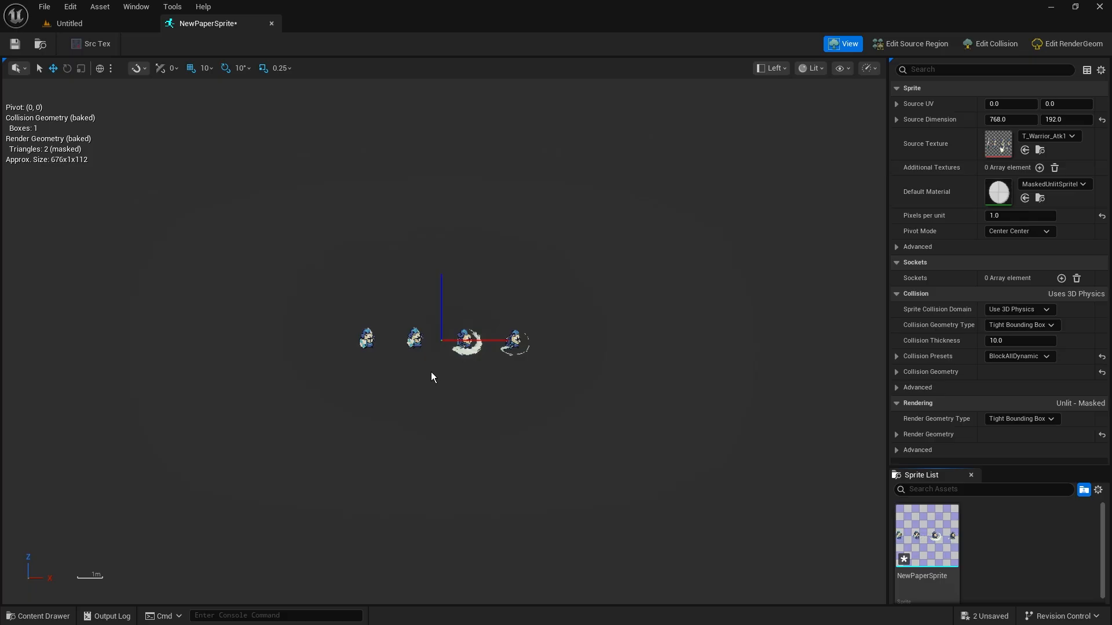
Step: Examine the sprite's attack frames and its source region, and close the sprite editor
{"action": "scroll", "coordinate": [407, 319], "scroll_direction": "up", "scroll_amount": 3}
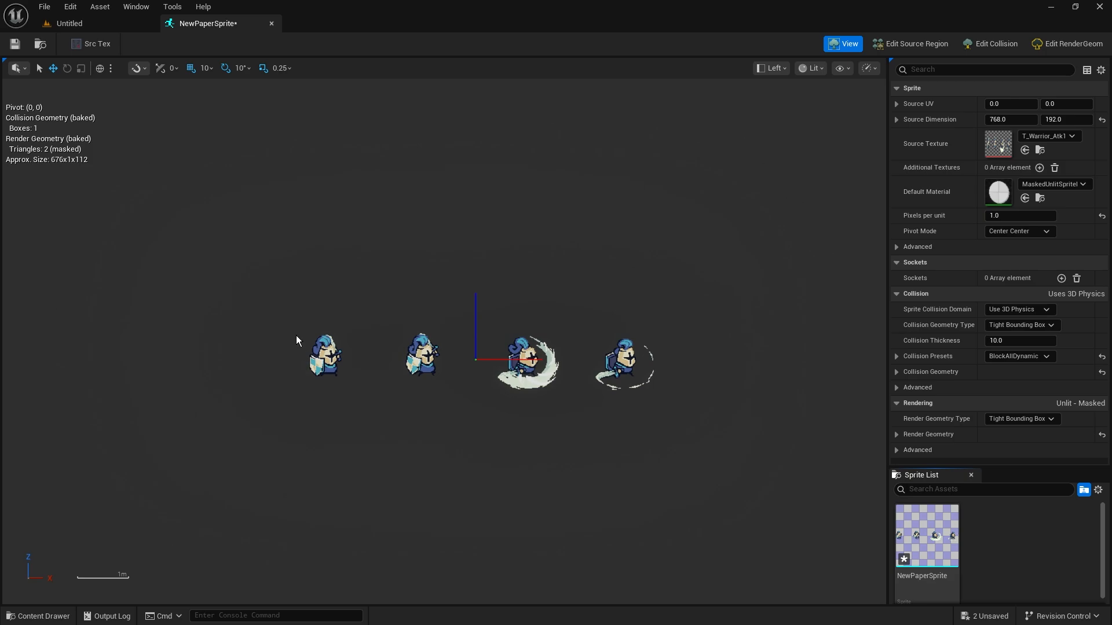
{"action": "left_click", "coordinate": [925, 43]}
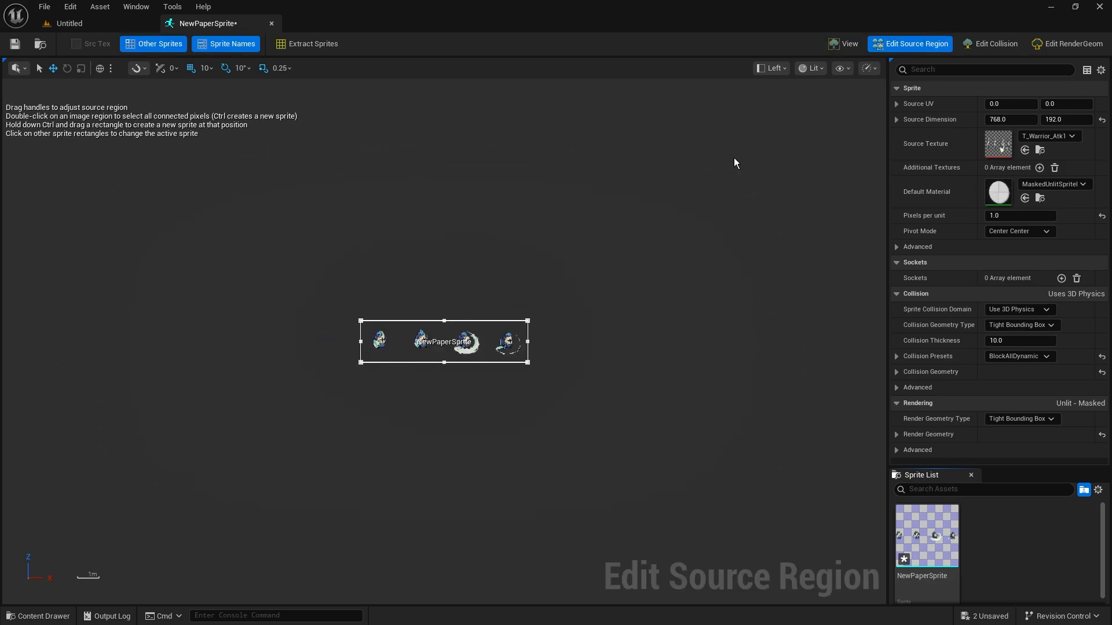
{"action": "left_click", "coordinate": [845, 44]}
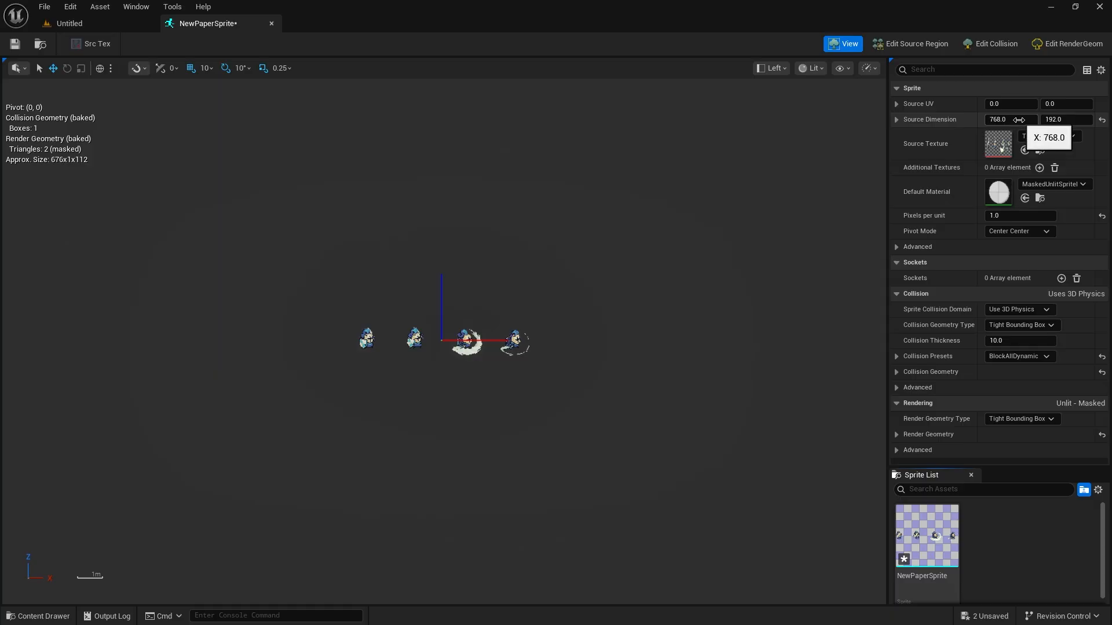
{"action": "left_click", "coordinate": [272, 23]}
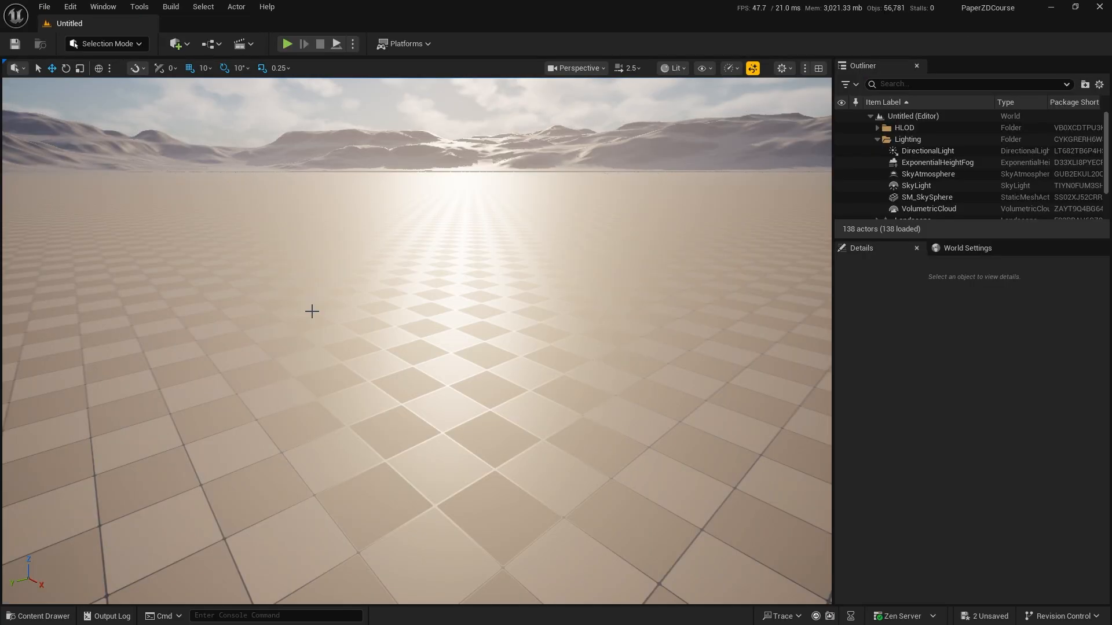
Step: Delete the NewPaperSprite asset from the WarriorSimple folder
{"action": "left_click", "coordinate": [39, 616]}
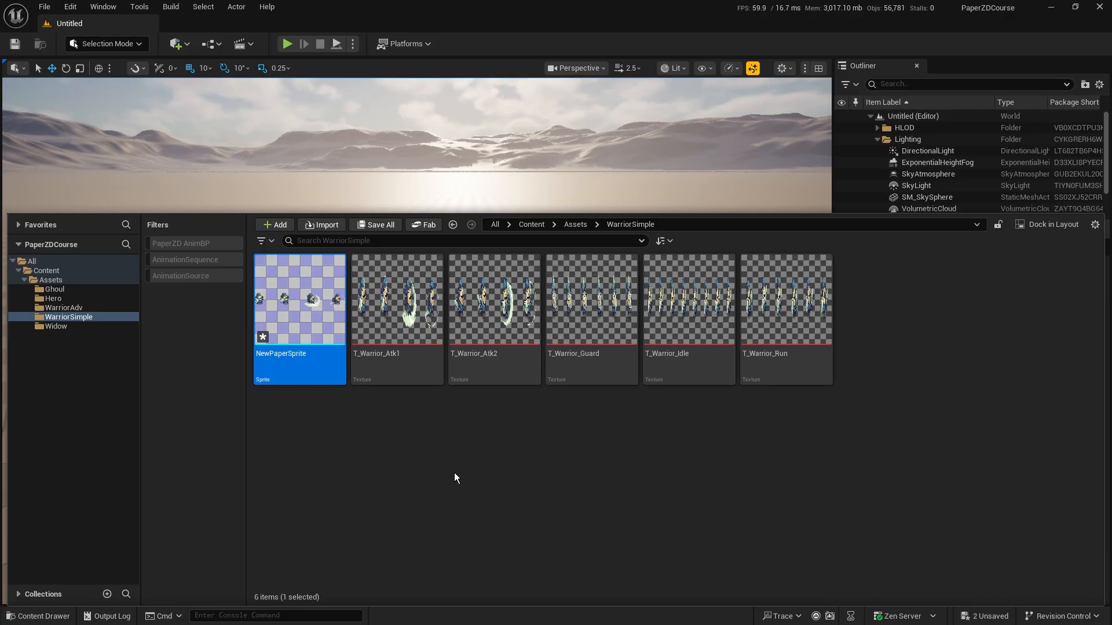
{"action": "left_click", "coordinate": [421, 457]}
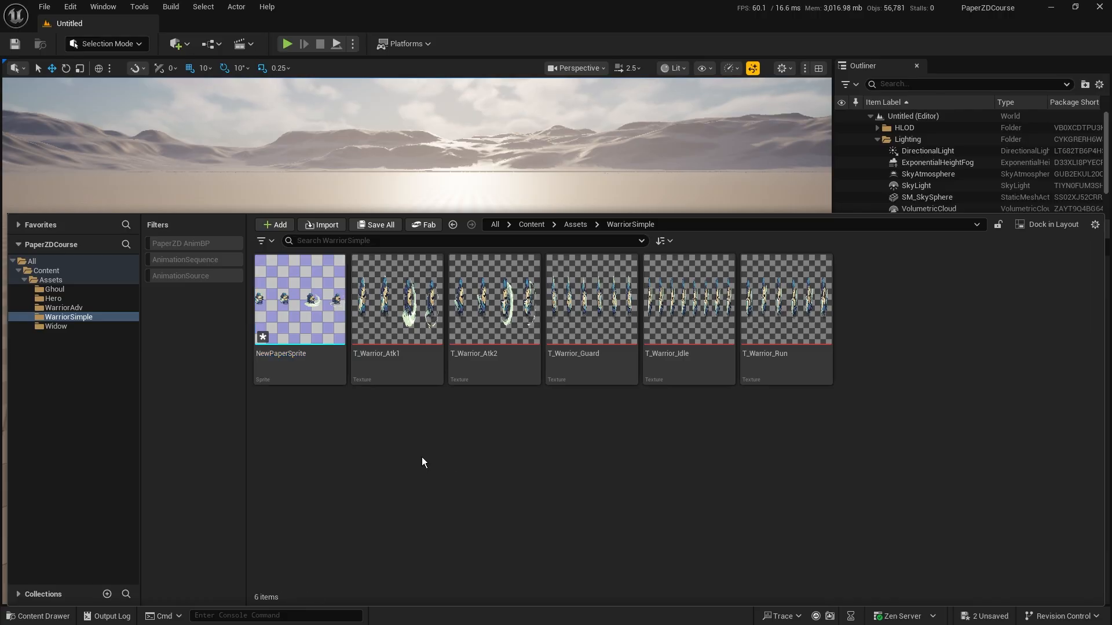
{"action": "left_click", "coordinate": [271, 363]}
{"action": "key", "text": "Delete"}
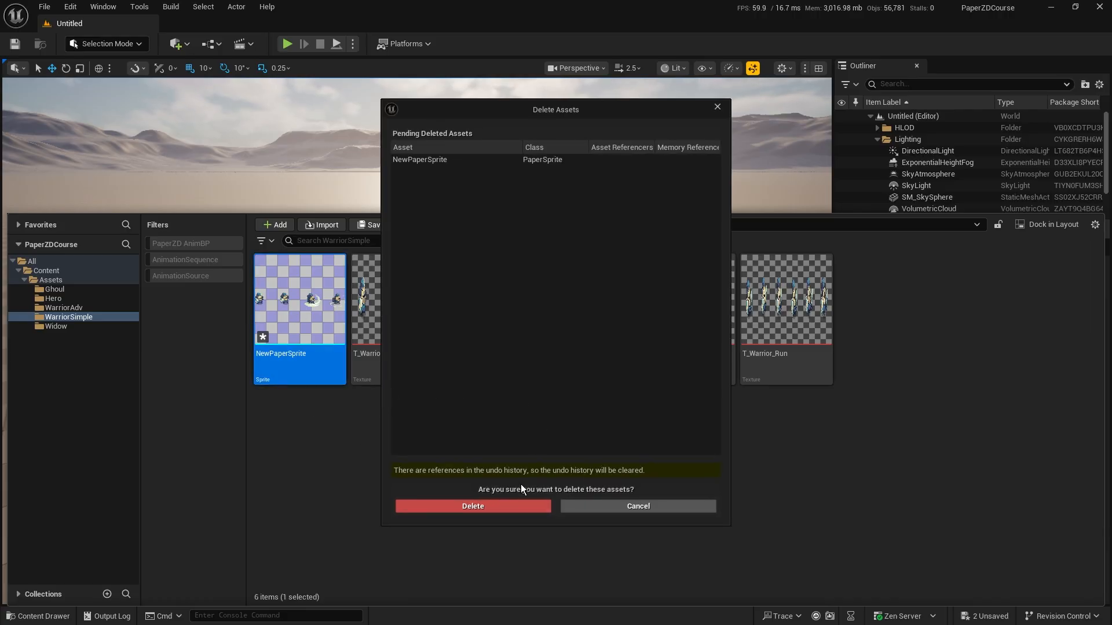
{"action": "left_click", "coordinate": [466, 507]}
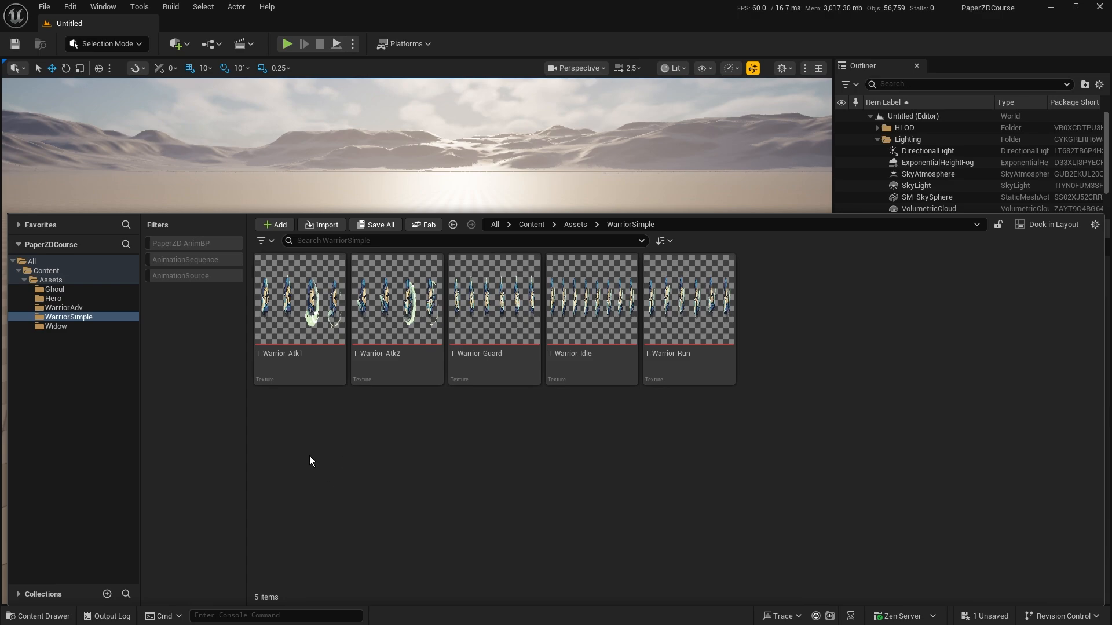
Step: Create a sprite directly from the T_Warrior_Atk1 texture with the Create Sprite action
{"action": "left_click", "coordinate": [288, 301]}
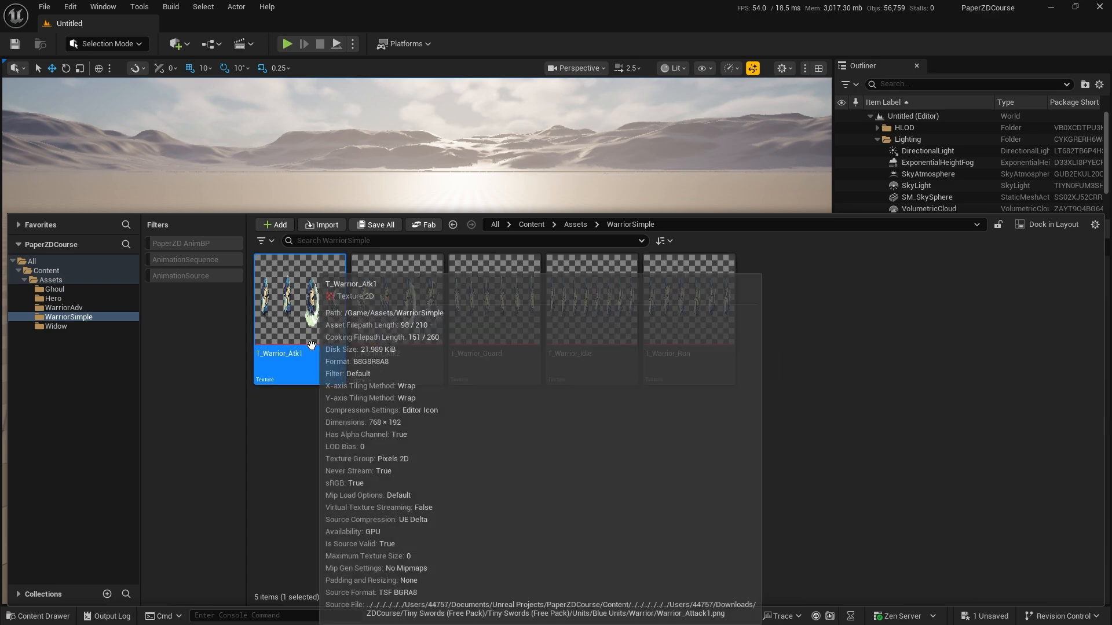
{"action": "right_click", "coordinate": [289, 301]}
{"action": "mouse_move", "coordinate": [339, 258]}
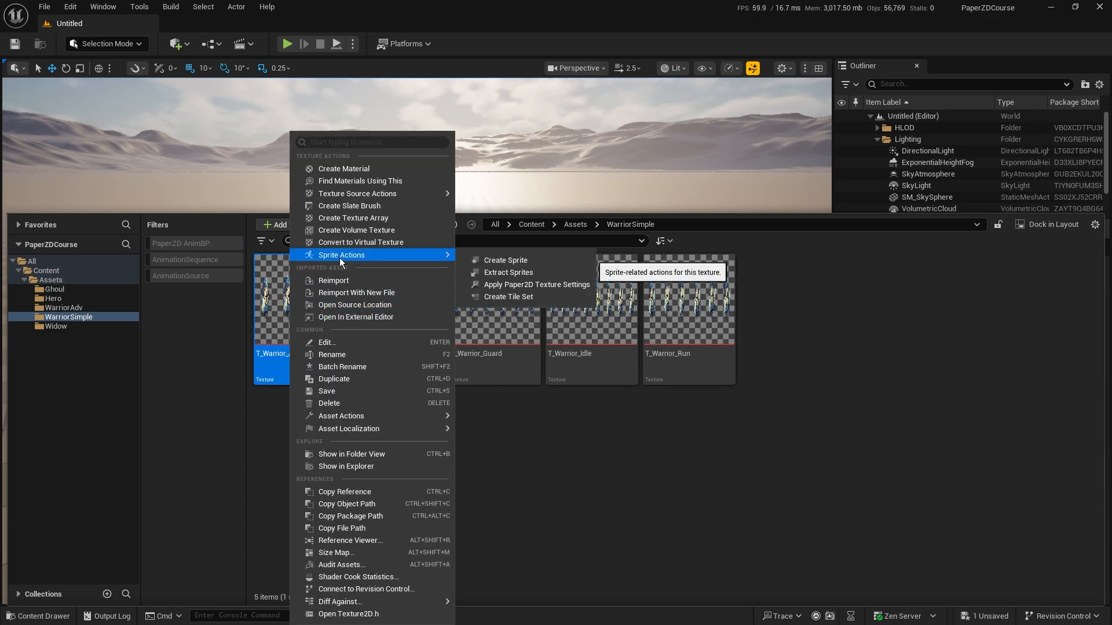
{"action": "left_click", "coordinate": [514, 261]}
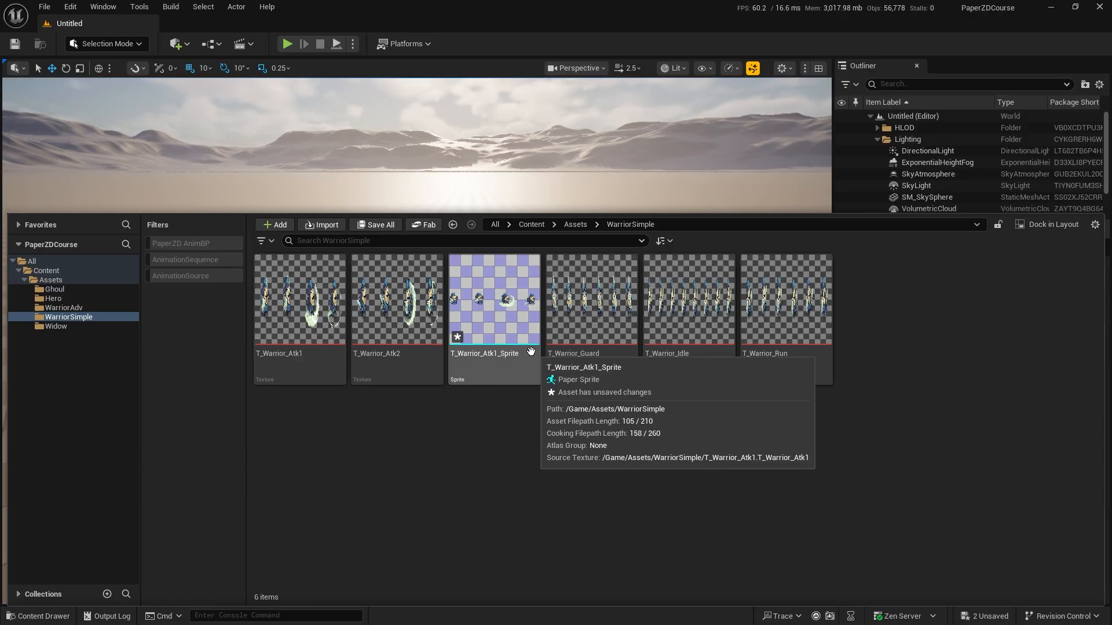
Step: Open the sprite generated from T_Warrior_Atk1, examine its frames up close, and close it
{"action": "double_click", "coordinate": [524, 347]}
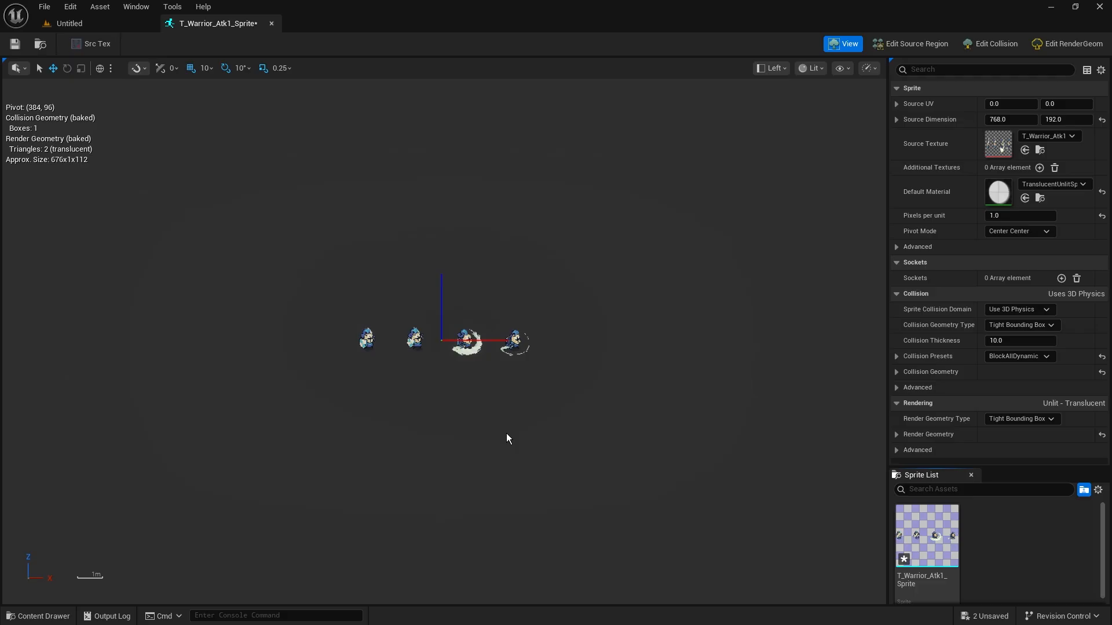
{"action": "scroll", "coordinate": [492, 360], "scroll_direction": "up", "scroll_amount": 3}
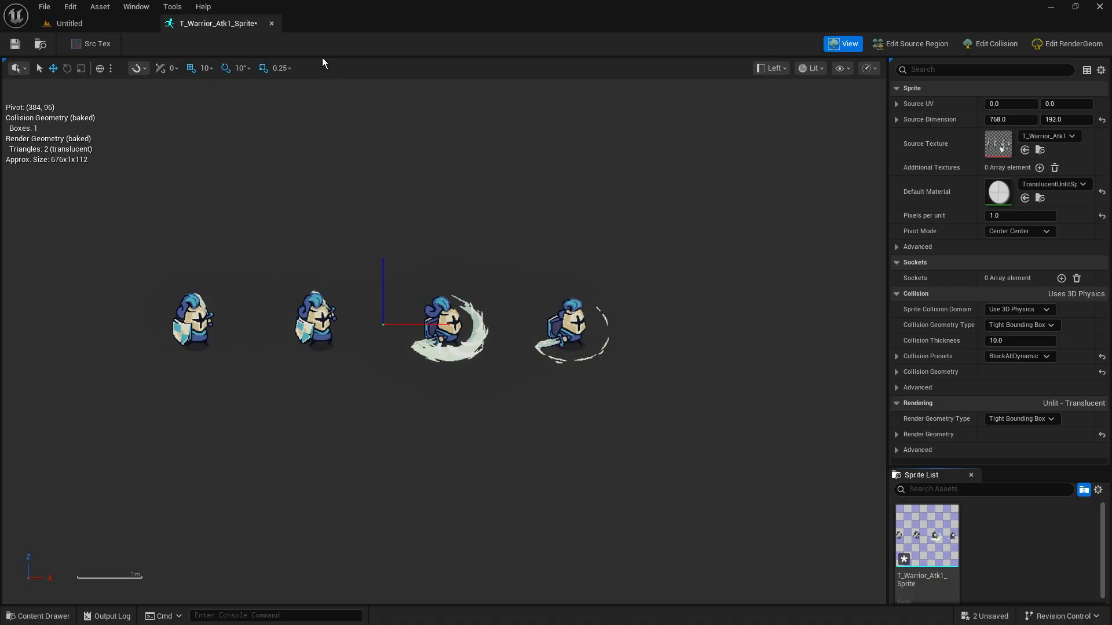
{"action": "left_click", "coordinate": [272, 23]}
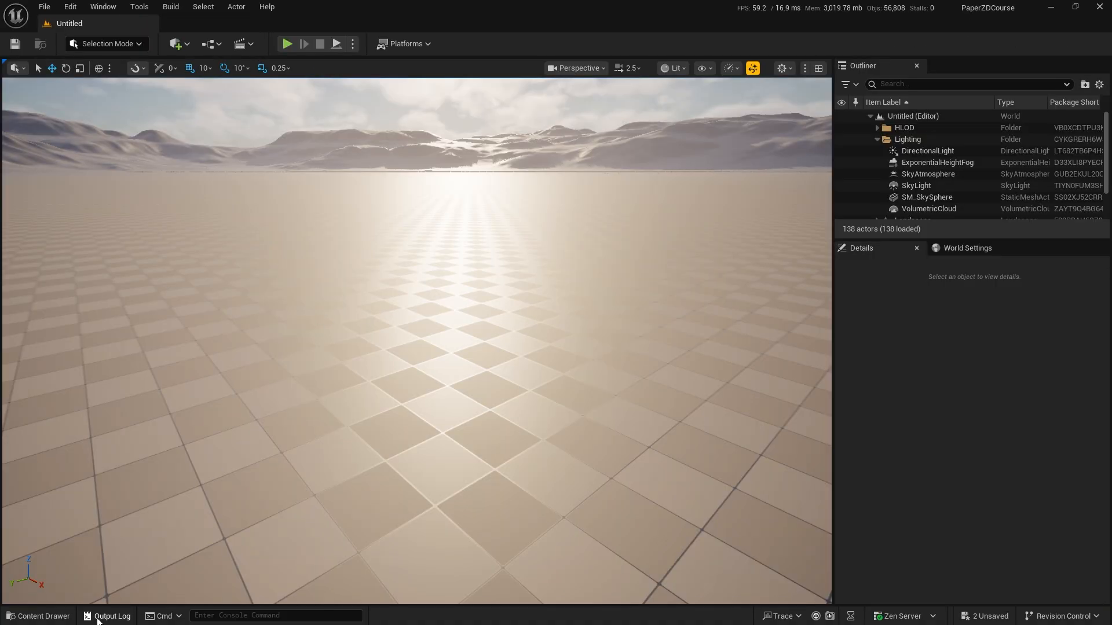
Step: Delete the T_Warrior_Atk1_Sprite asset from the WarriorSimple folder
{"action": "left_click", "coordinate": [39, 615]}
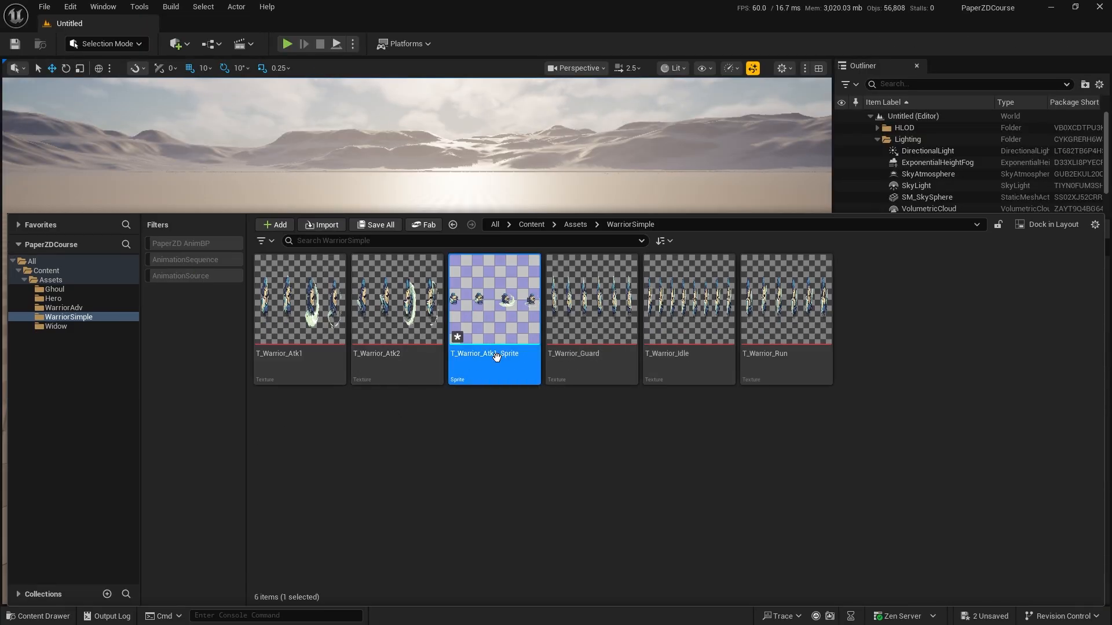
{"action": "mouse_move", "coordinate": [496, 355]}
{"action": "key", "text": "Delete"}
{"action": "left_click", "coordinate": [499, 505]}
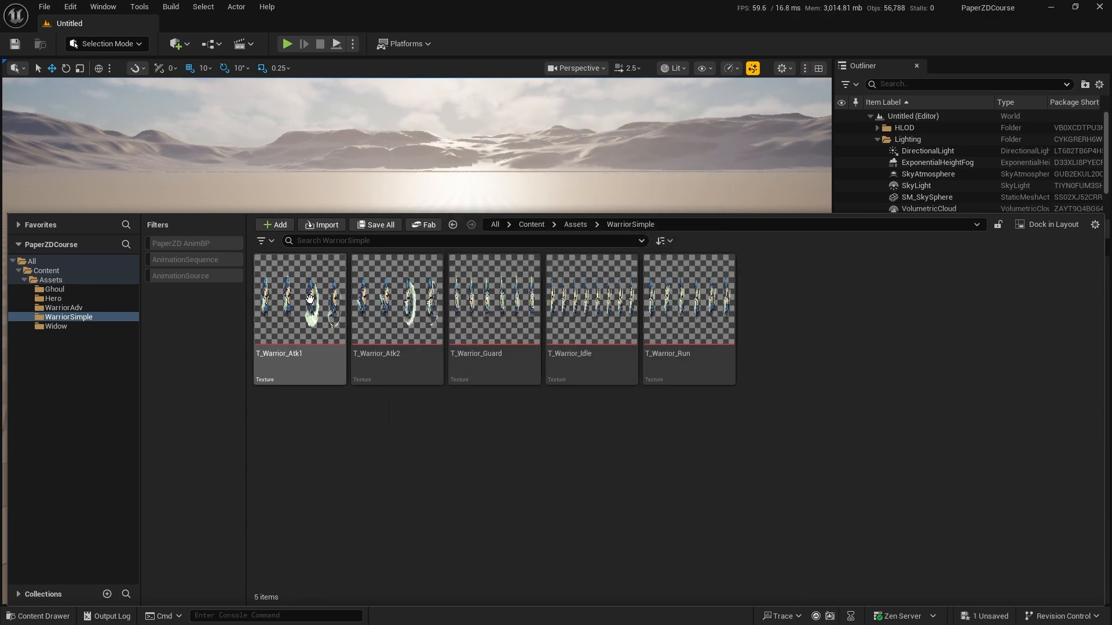
Step: Open the Extract Sprites dialog for the T_Warrior_Atk1 texture and widen the dialog and its setting labels
{"action": "mouse_move", "coordinate": [267, 292]}
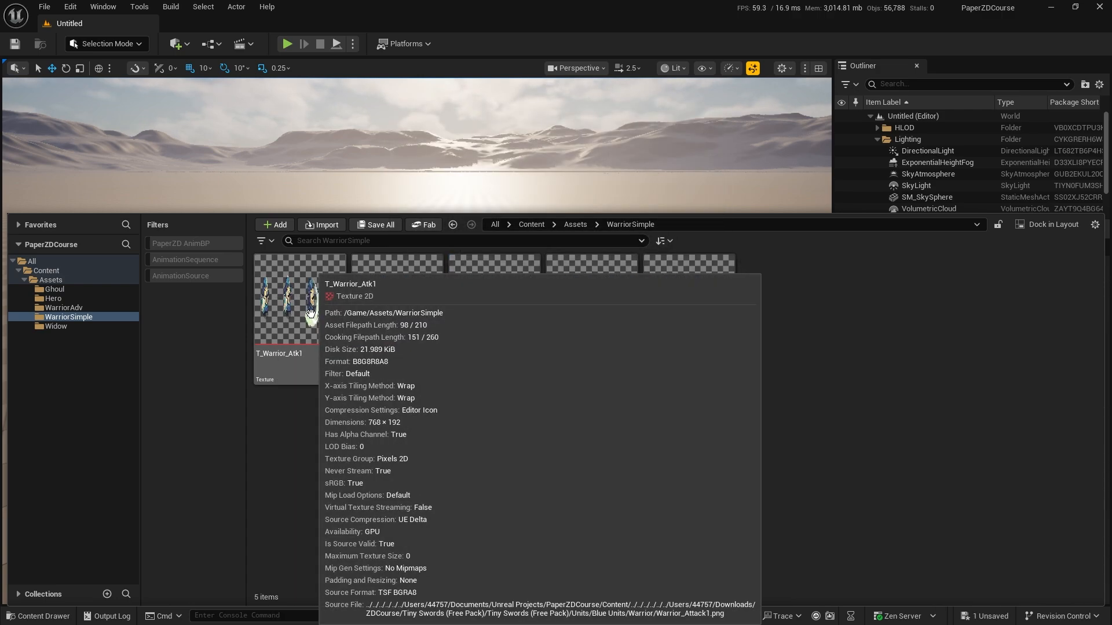
{"action": "mouse_move", "coordinate": [356, 319]}
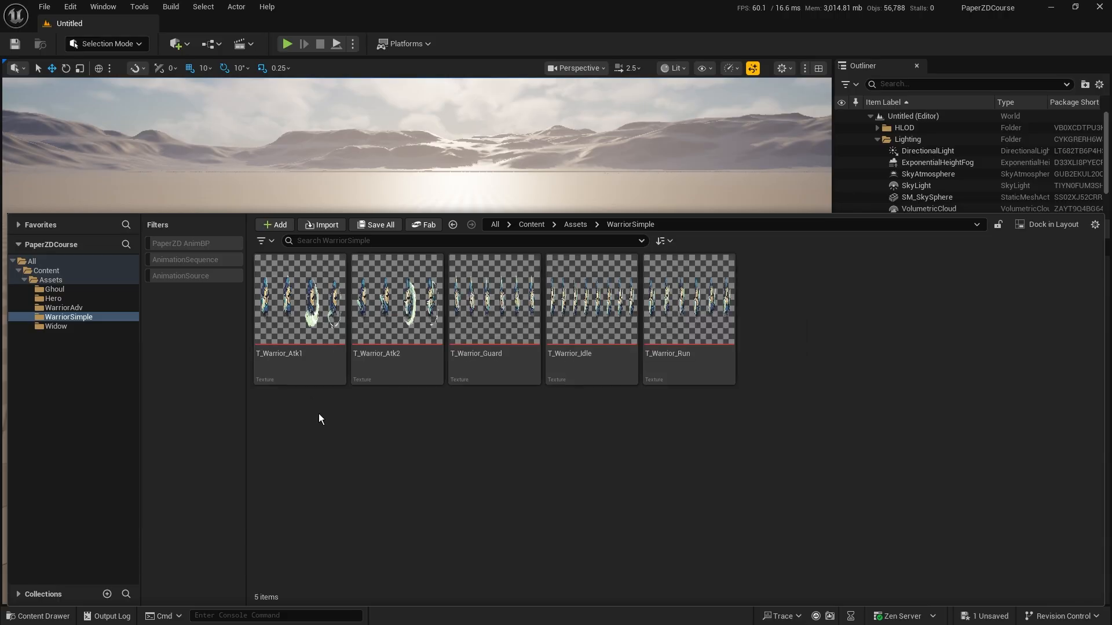
{"action": "right_click", "coordinate": [291, 304]}
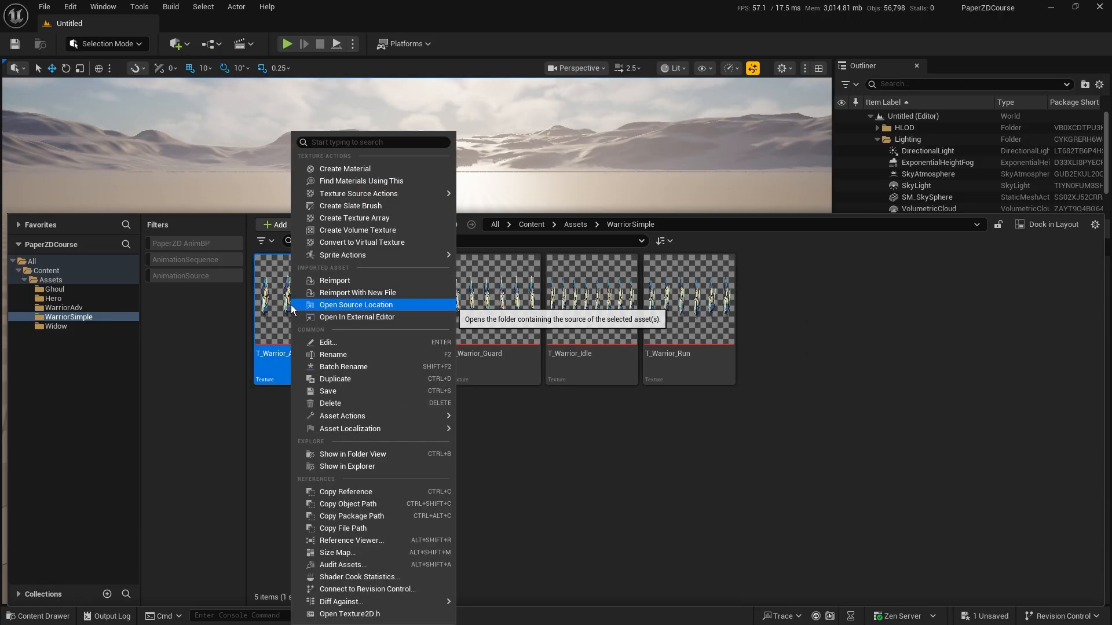
{"action": "mouse_move", "coordinate": [385, 254]}
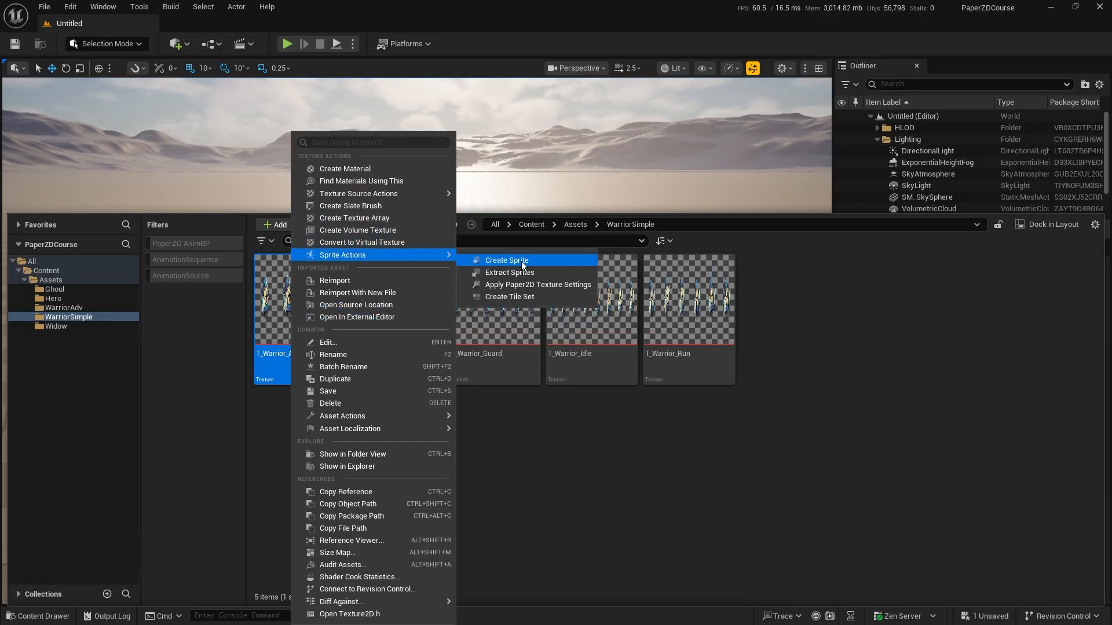
{"action": "left_click", "coordinate": [533, 272]}
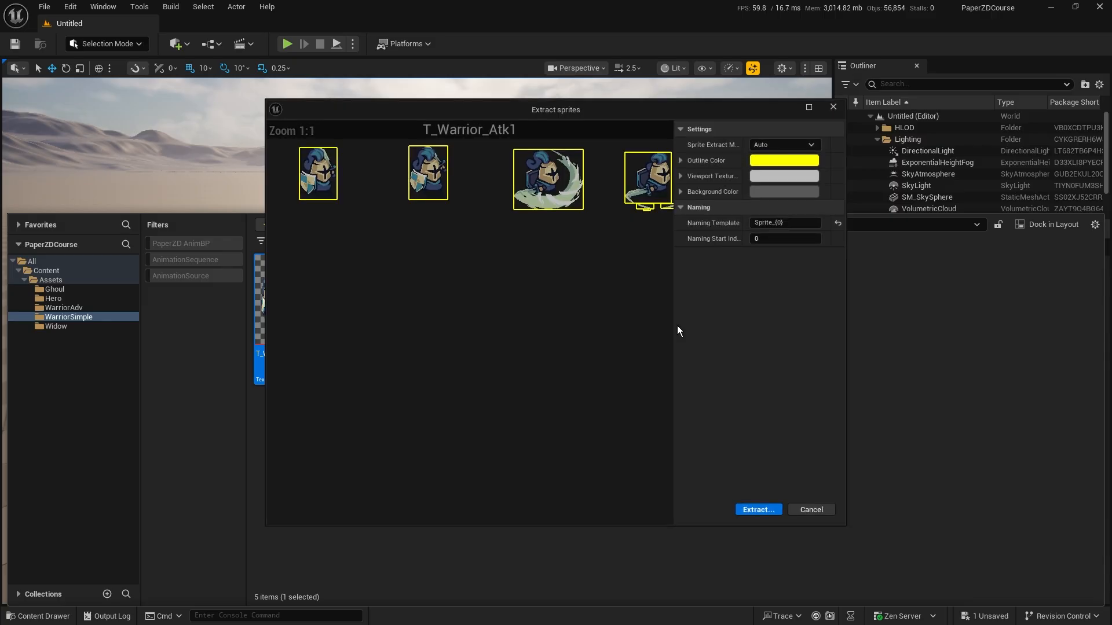
{"action": "scroll", "coordinate": [559, 357], "scroll_direction": "down", "scroll_amount": 1}
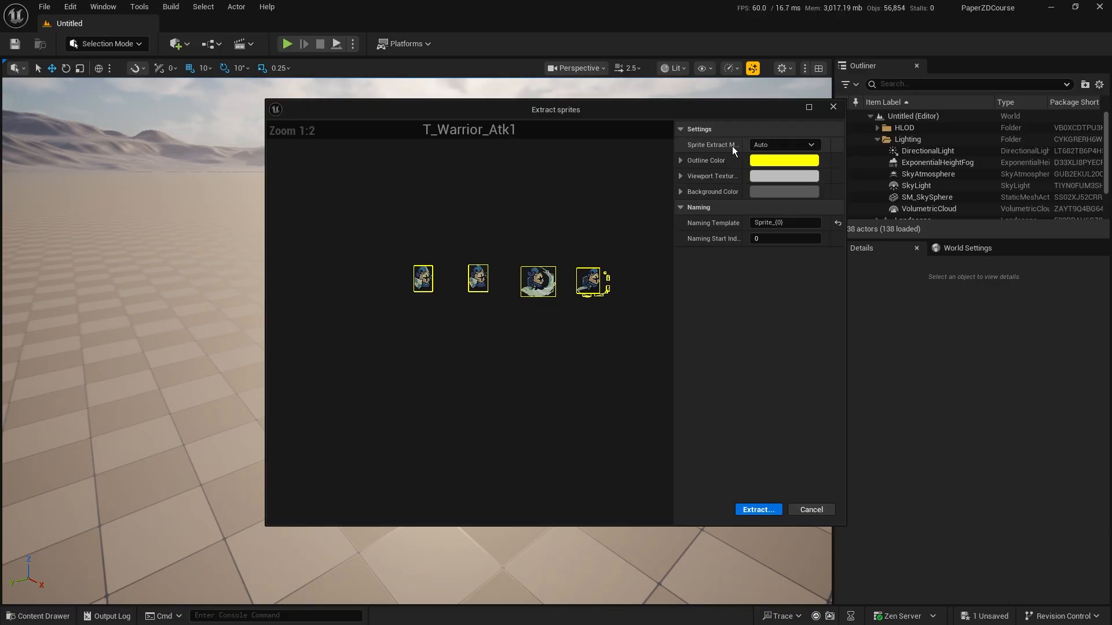
{"action": "left_click_drag", "start_coordinate": [752, 110], "coordinate": [651, 105]}
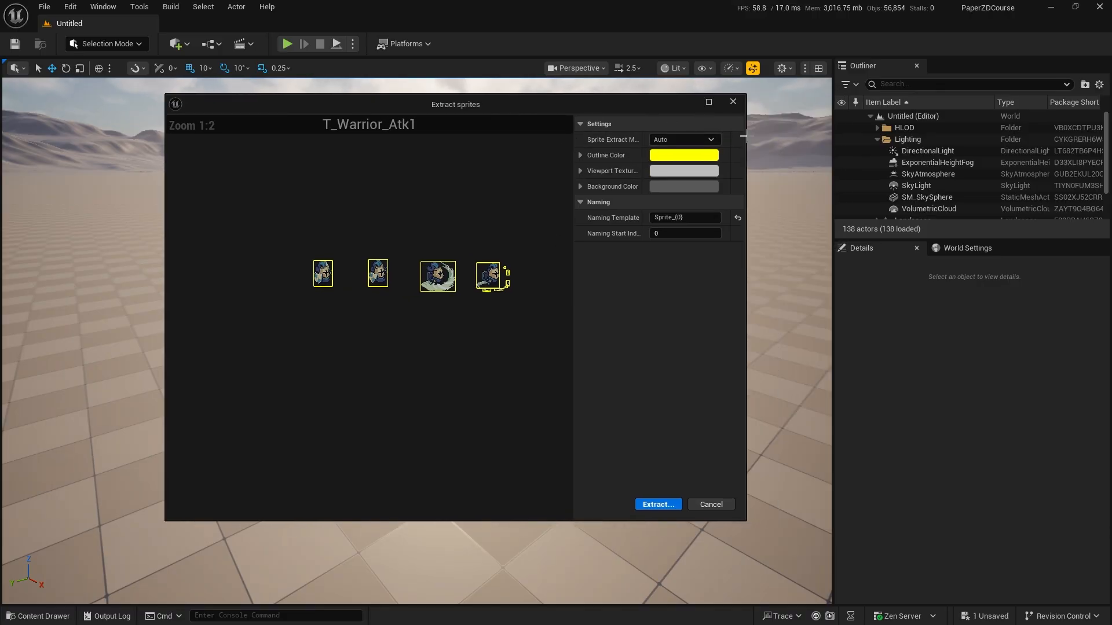
{"action": "left_click_drag", "start_coordinate": [746, 135], "coordinate": [1023, 135]}
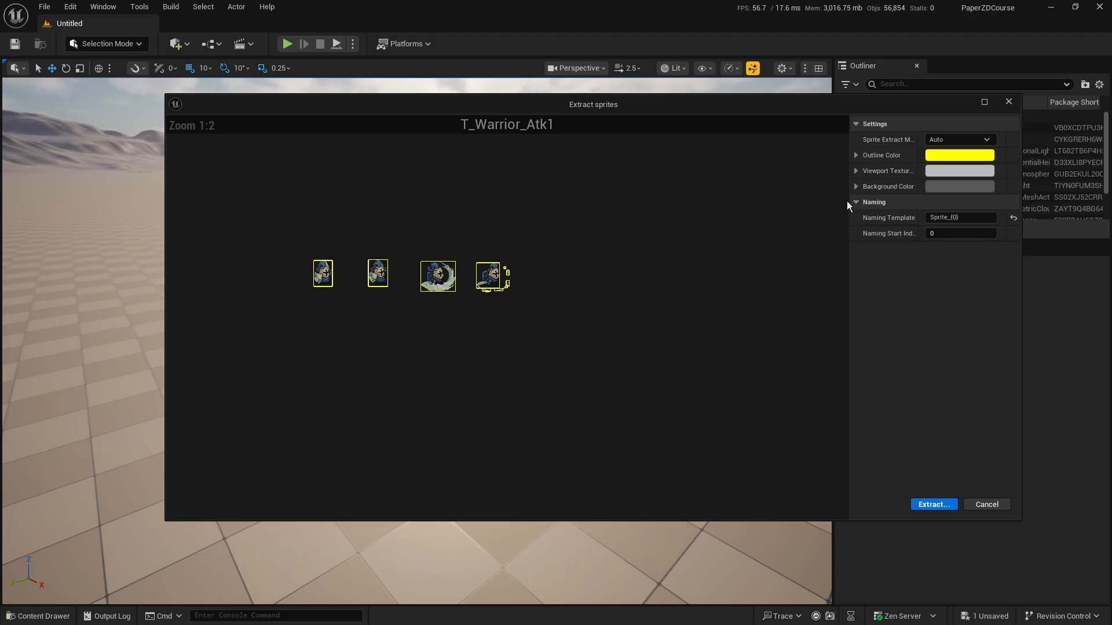
{"action": "mouse_move", "coordinate": [921, 140]}
{"action": "left_mouse_down"}
{"action": "mouse_move", "coordinate": [955, 142]}
{"action": "mouse_move", "coordinate": [921, 144]}
{"action": "left_mouse_up"}
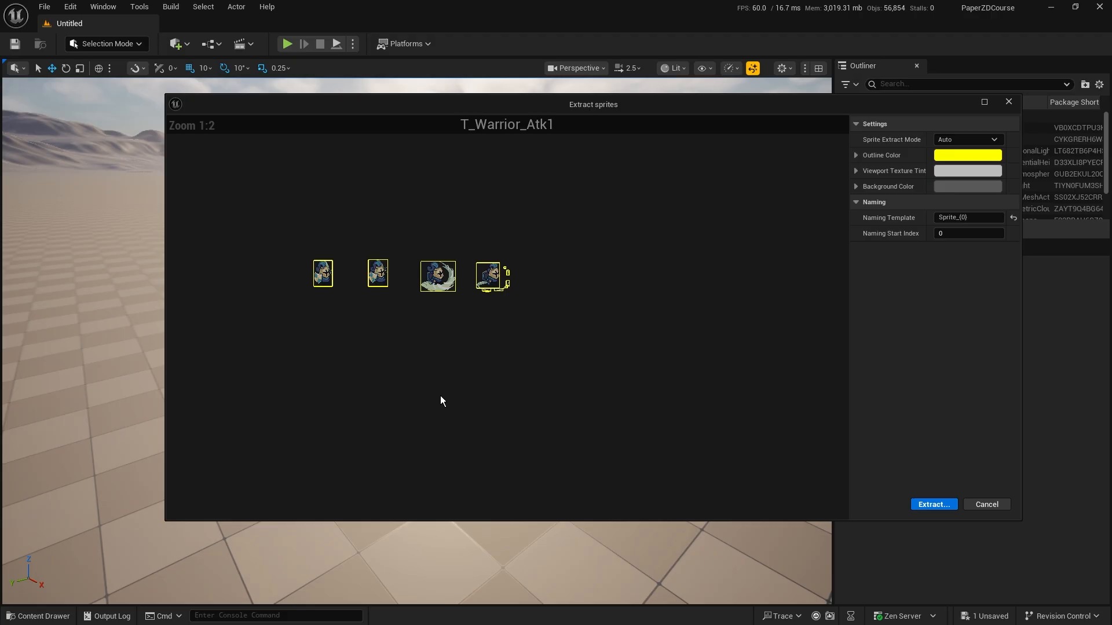
Step: Examine up close the automatic extraction outlines around the first three frames of T_Warrior_Atk1
{"action": "scroll", "coordinate": [312, 273], "scroll_direction": "up", "scroll_amount": 7}
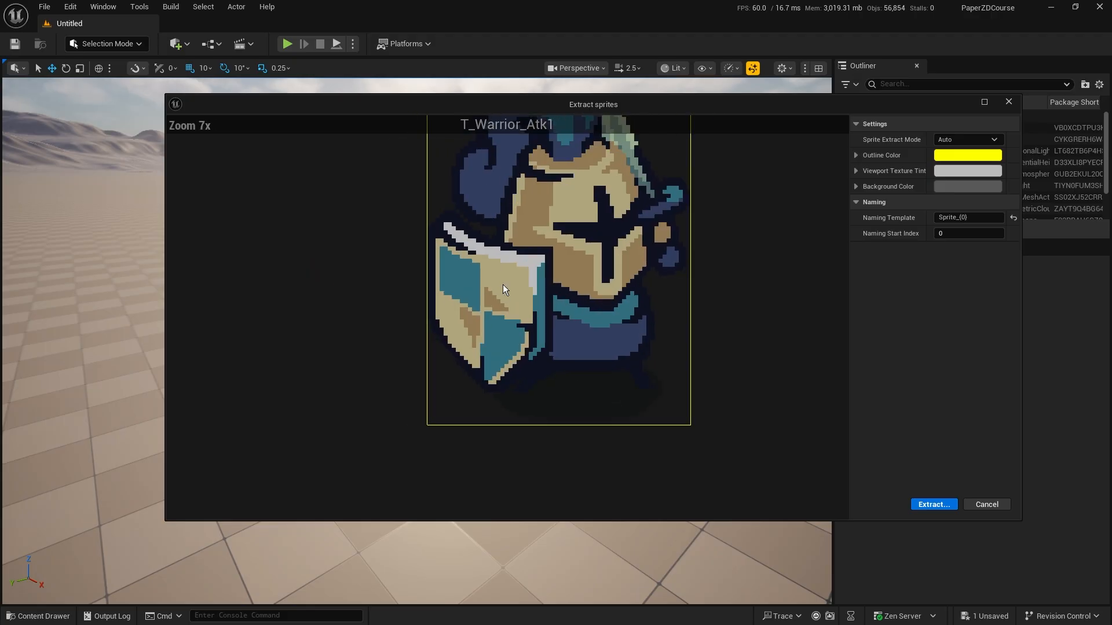
{"action": "scroll", "coordinate": [502, 284], "scroll_direction": "down", "scroll_amount": 1}
{"action": "right_click_drag", "start_coordinate": [685, 325], "coordinate": [603, 331]}
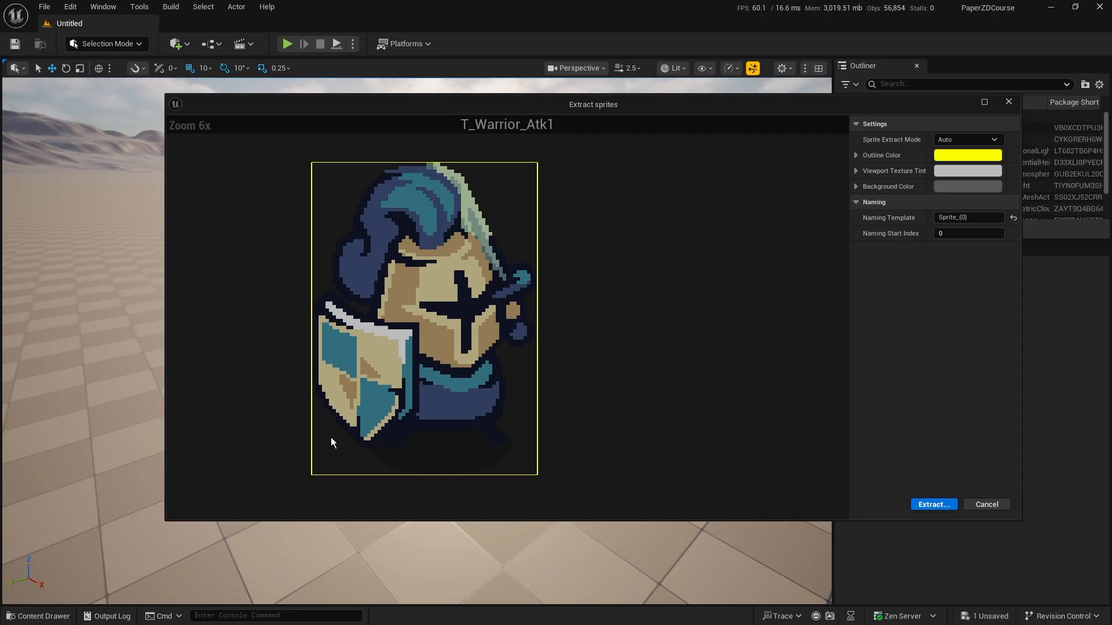
{"action": "right_click_drag", "start_coordinate": [732, 382], "coordinate": [527, 375]}
{"action": "scroll", "coordinate": [443, 381], "scroll_direction": "down", "scroll_amount": 3}
{"action": "right_click_drag", "start_coordinate": [562, 384], "coordinate": [317, 329]}
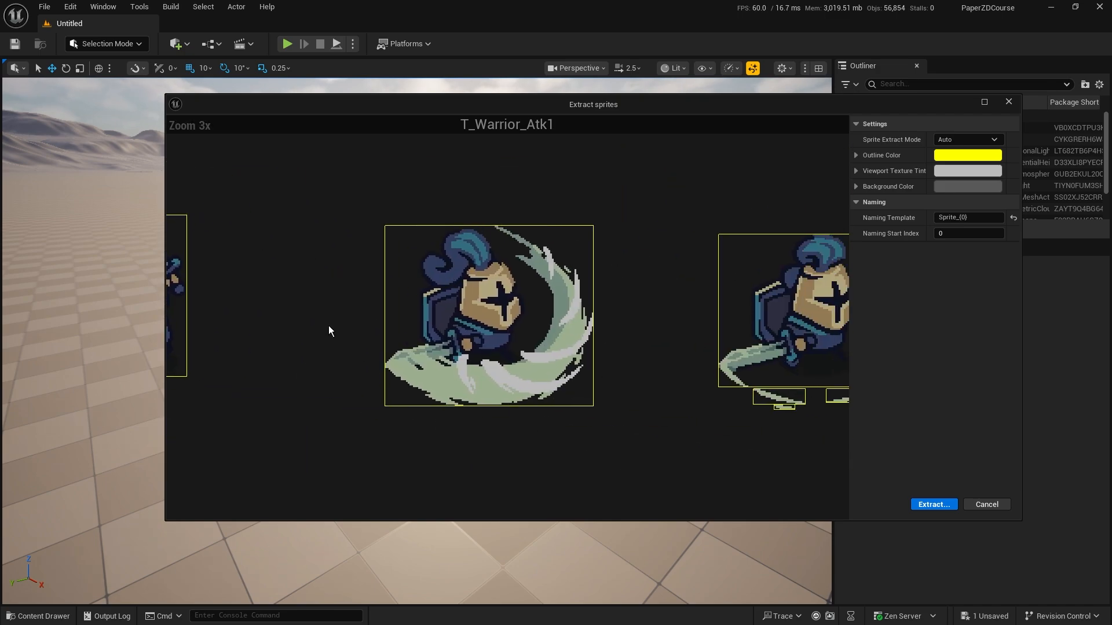
{"action": "right_click_drag", "start_coordinate": [250, 346], "coordinate": [478, 318]}
{"action": "scroll", "coordinate": [478, 318], "scroll_direction": "down", "scroll_amount": 3}
{"action": "scroll", "coordinate": [471, 332], "scroll_direction": "up", "scroll_amount": 2}
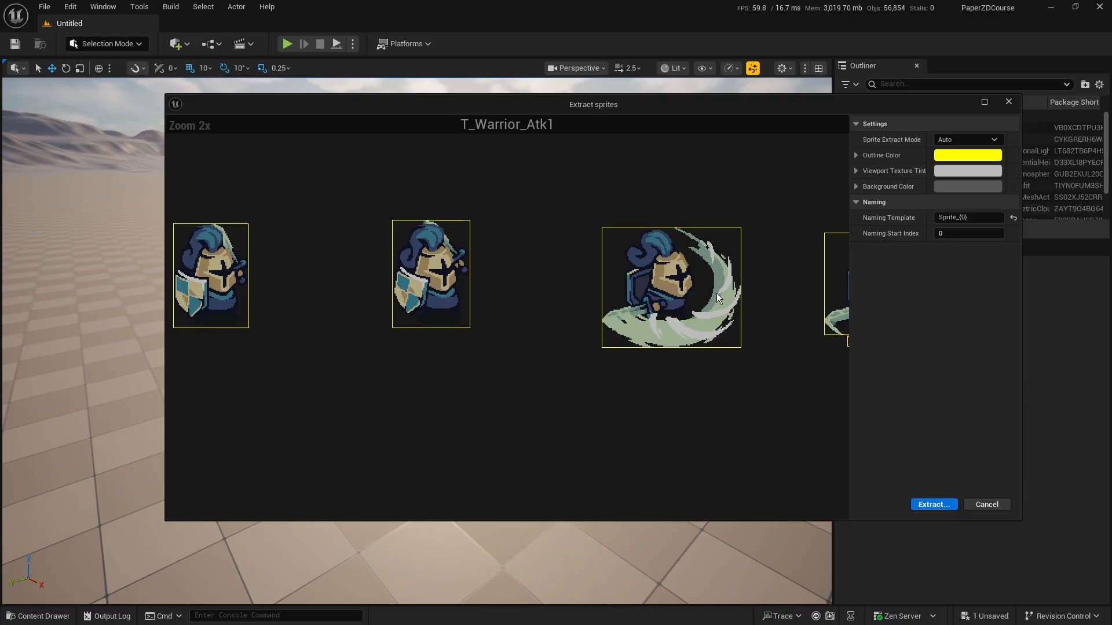
Step: Examine the automatic outlines around the last attack frame and its slash fragments, and cancel the extraction
{"action": "right_click_drag", "start_coordinate": [734, 395], "coordinate": [383, 392]}
{"action": "scroll", "coordinate": [537, 311], "scroll_direction": "up", "scroll_amount": 4}
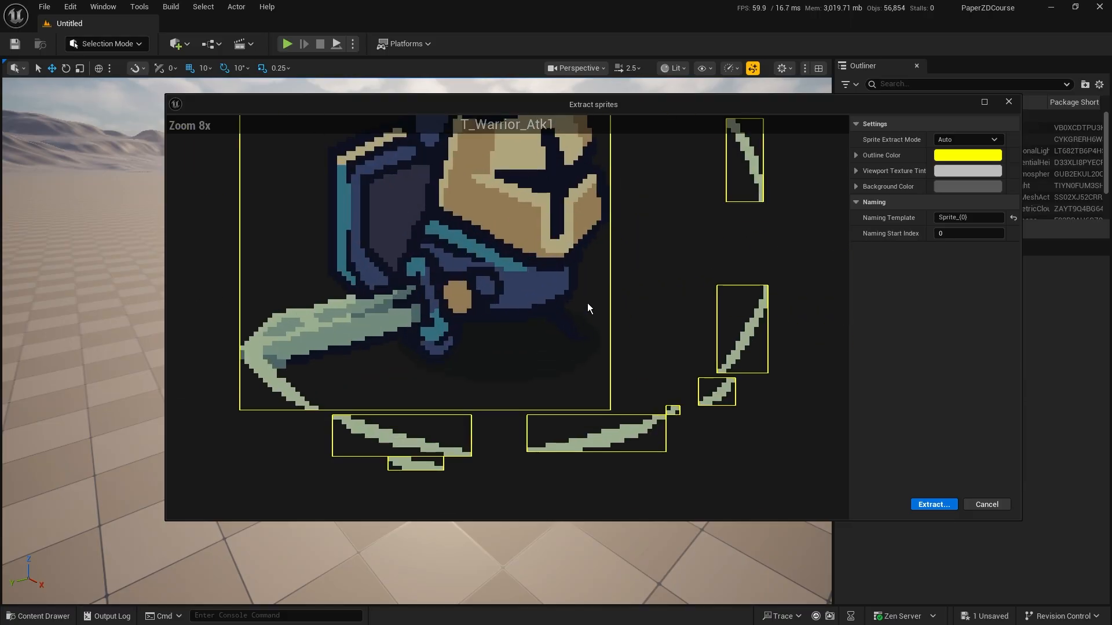
{"action": "scroll", "coordinate": [585, 304], "scroll_direction": "down", "scroll_amount": 1}
{"action": "right_click_drag", "start_coordinate": [618, 280], "coordinate": [626, 323]}
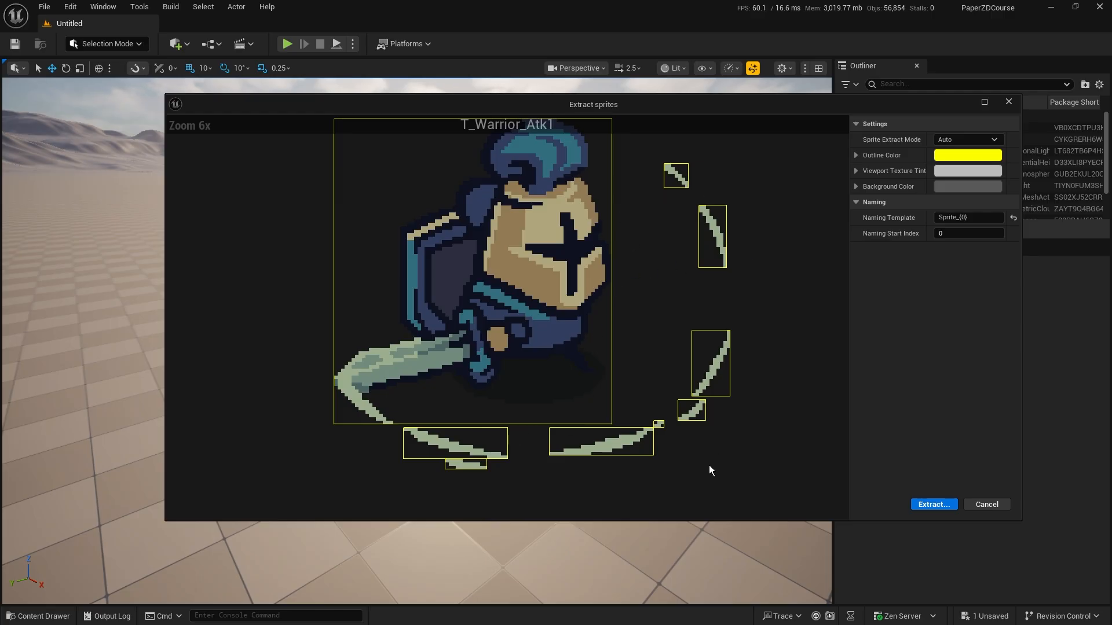
{"action": "scroll", "coordinate": [475, 271], "scroll_direction": "down", "scroll_amount": 4}
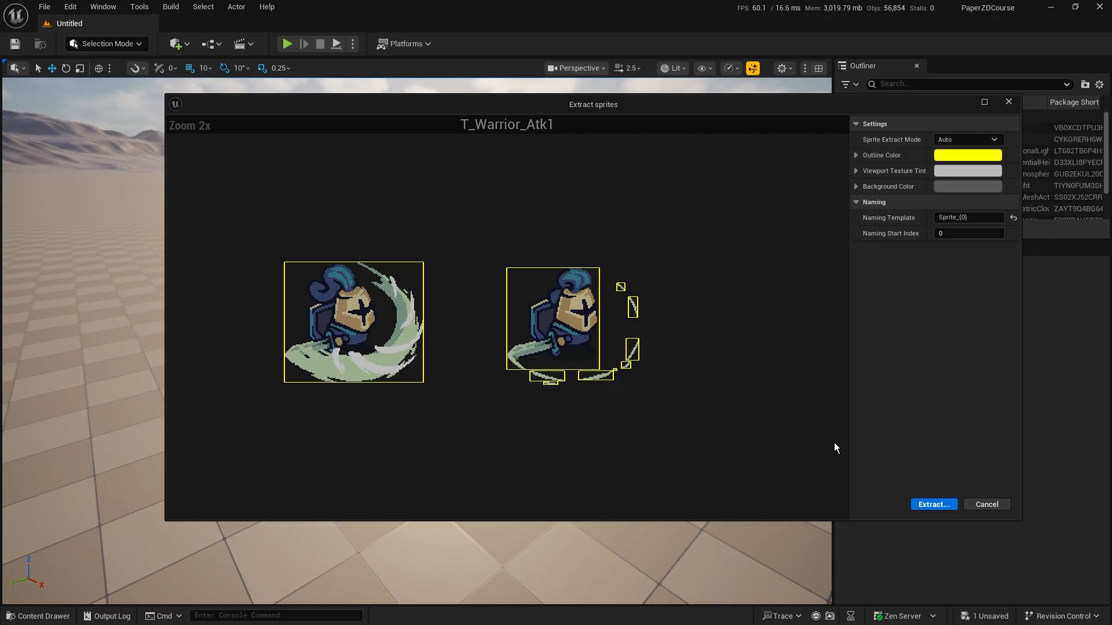
{"action": "left_click", "coordinate": [987, 504]}
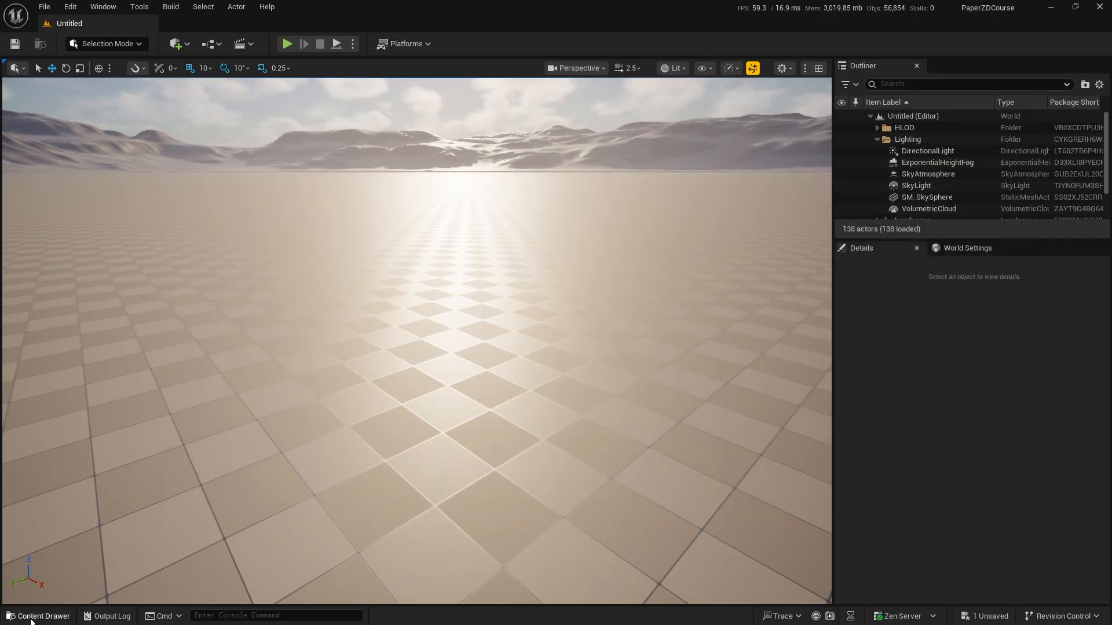
Step: Open the Extract Sprites dialog for the T_Widow_188x90 texture in the Widow folder and maximize it
{"action": "left_click", "coordinate": [38, 616]}
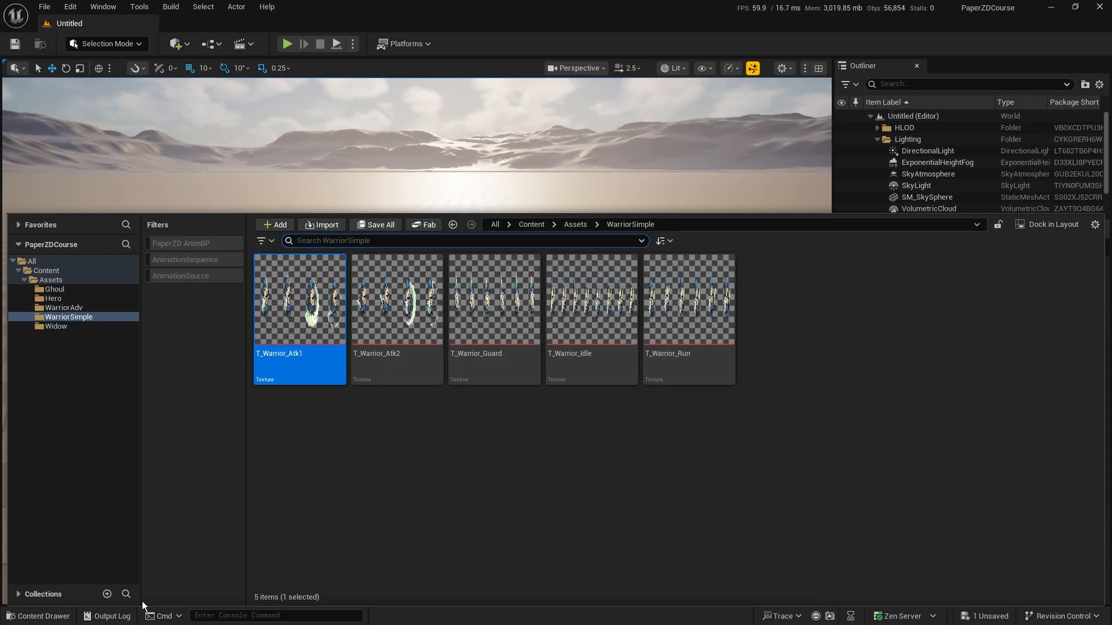
{"action": "left_click", "coordinate": [69, 326]}
{"action": "right_click", "coordinate": [338, 313]}
{"action": "mouse_move", "coordinate": [422, 256]}
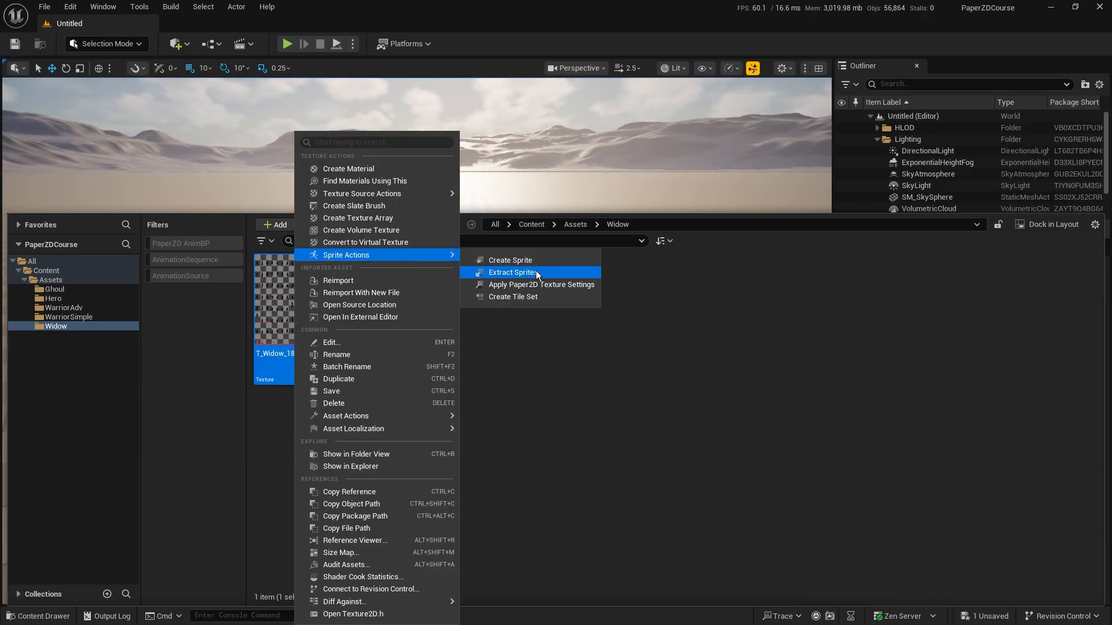
{"action": "left_click", "coordinate": [519, 275]}
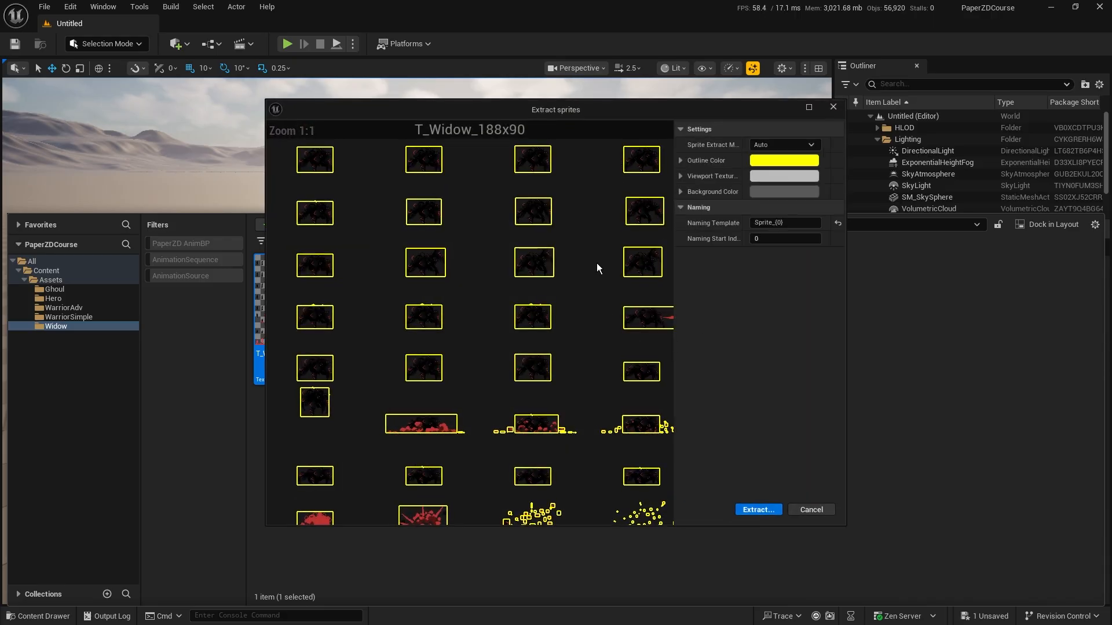
{"action": "left_click", "coordinate": [809, 107]}
Step: Examine up close the automatic outlines around the particle fragments in the bottom row of the Widow sheet
{"action": "scroll", "coordinate": [487, 440], "scroll_direction": "up", "scroll_amount": 6}
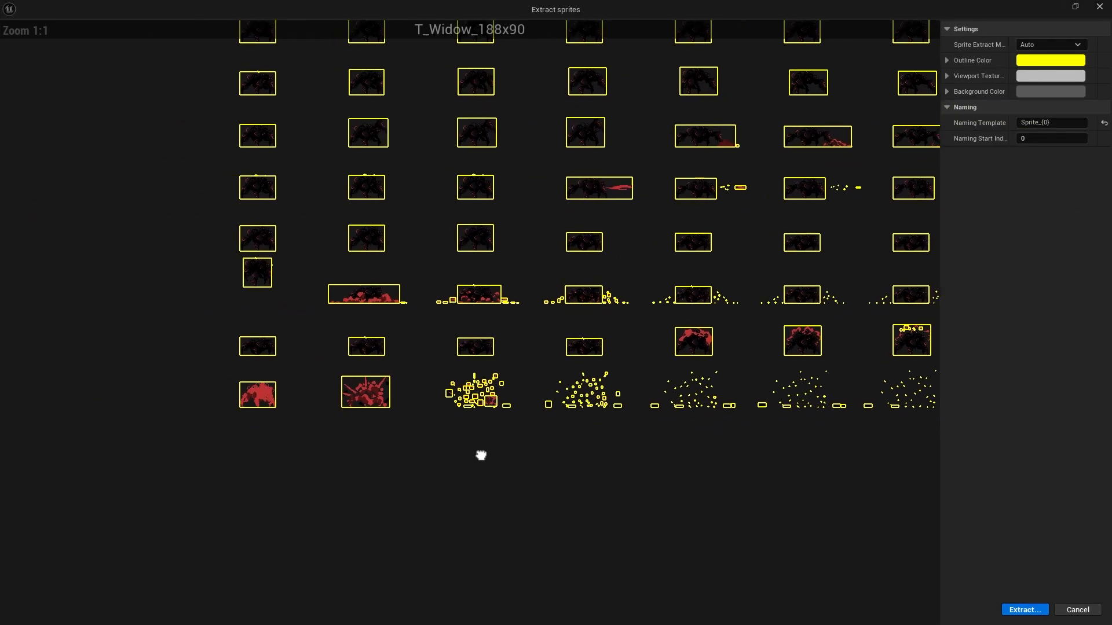
{"action": "right_click_drag", "start_coordinate": [746, 428], "coordinate": [319, 444]}
{"action": "right_click_drag", "start_coordinate": [756, 414], "coordinate": [336, 423]}
{"action": "scroll", "coordinate": [800, 428], "scroll_direction": "down", "scroll_amount": 2}
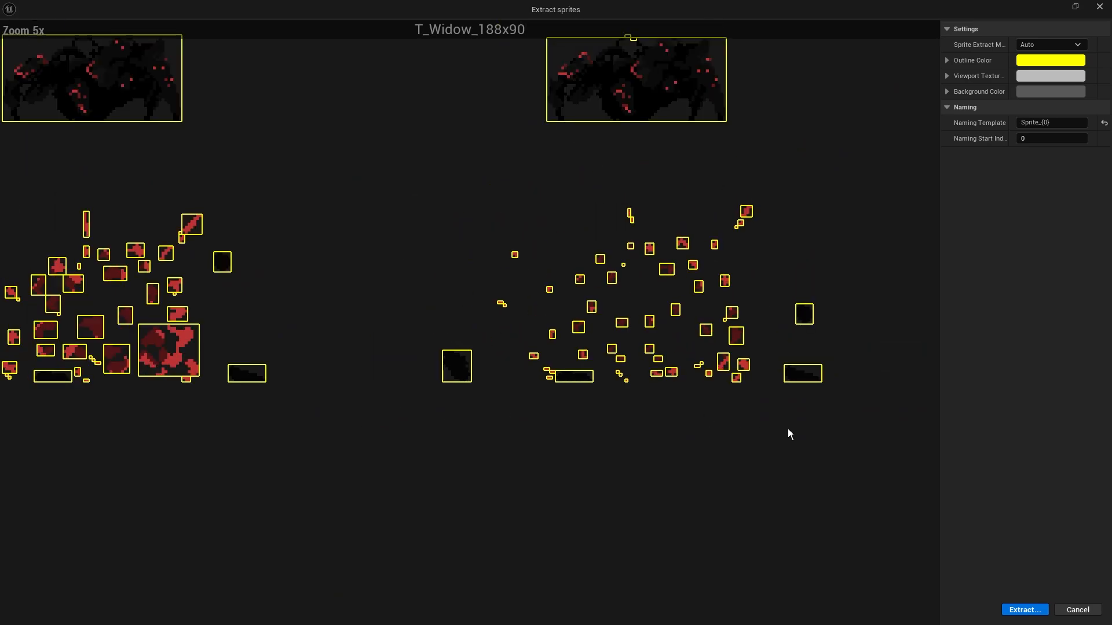
{"action": "right_click_drag", "start_coordinate": [794, 429], "coordinate": [494, 431]}
{"action": "right_click_drag", "start_coordinate": [869, 427], "coordinate": [367, 417]}
{"action": "right_click_drag", "start_coordinate": [770, 424], "coordinate": [419, 425]}
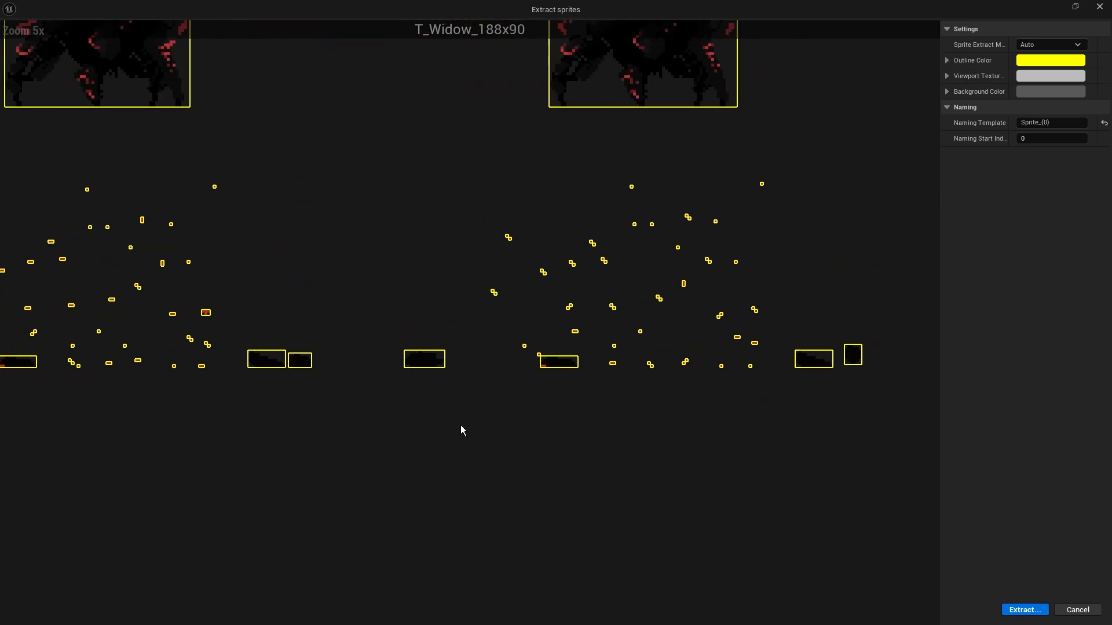
{"action": "right_click_drag", "start_coordinate": [672, 397], "coordinate": [429, 422]}
{"action": "scroll", "coordinate": [823, 319], "scroll_direction": "up", "scroll_amount": 5}
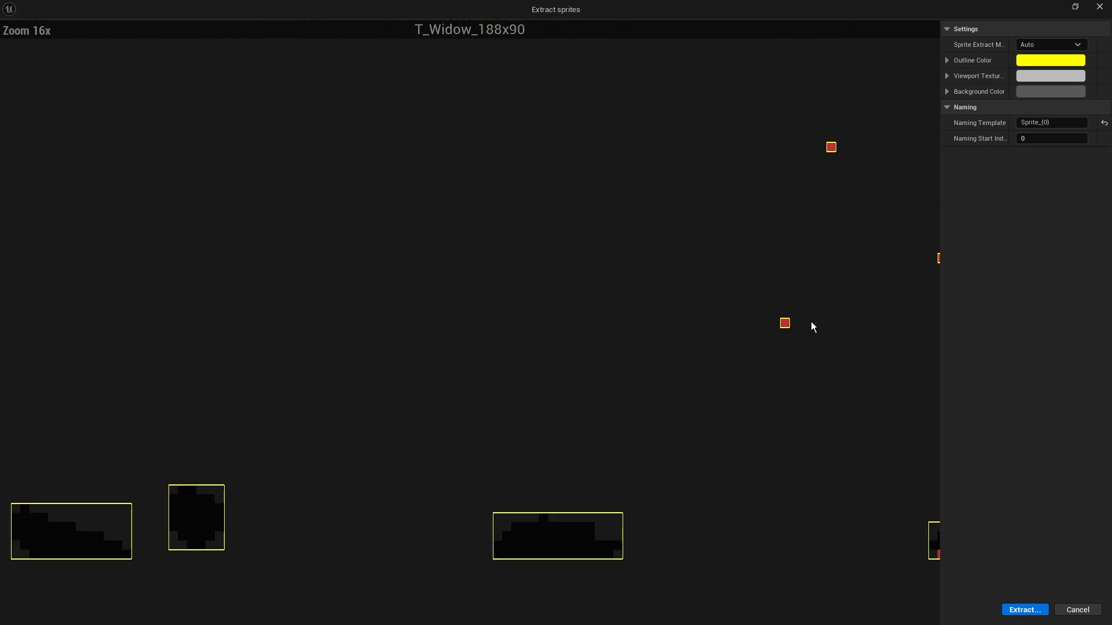
Step: Examine the automatic outlines across all rows of the Widow sheet and close the dialog without extracting
{"action": "scroll", "coordinate": [759, 332], "scroll_direction": "down", "scroll_amount": 10}
{"action": "right_click_drag", "start_coordinate": [828, 418], "coordinate": [625, 373]}
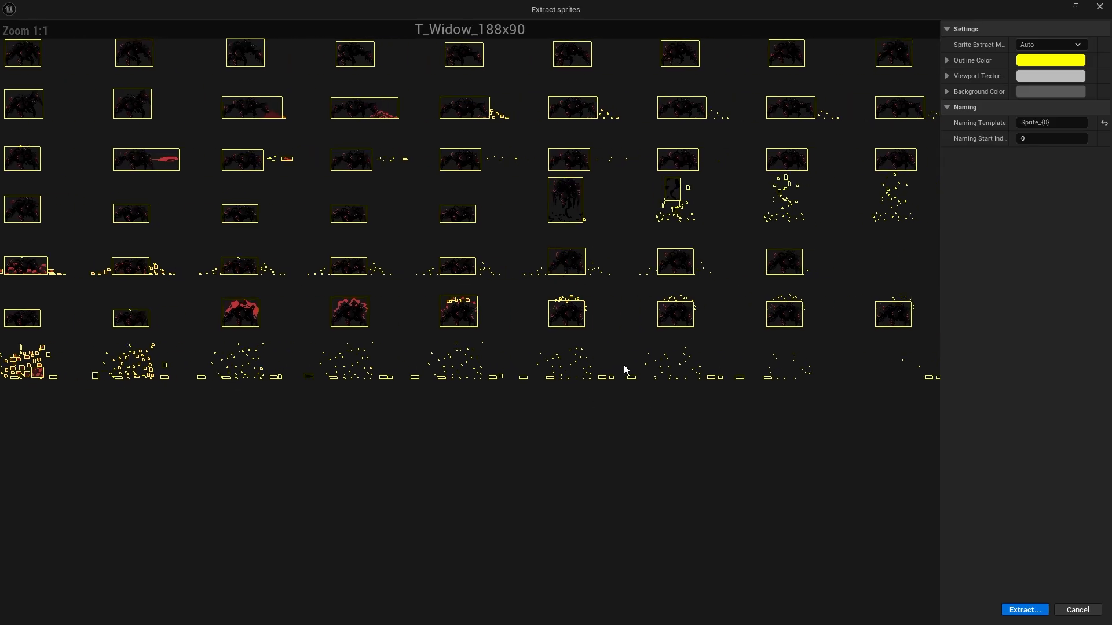
{"action": "right_click_drag", "start_coordinate": [783, 261], "coordinate": [639, 362]}
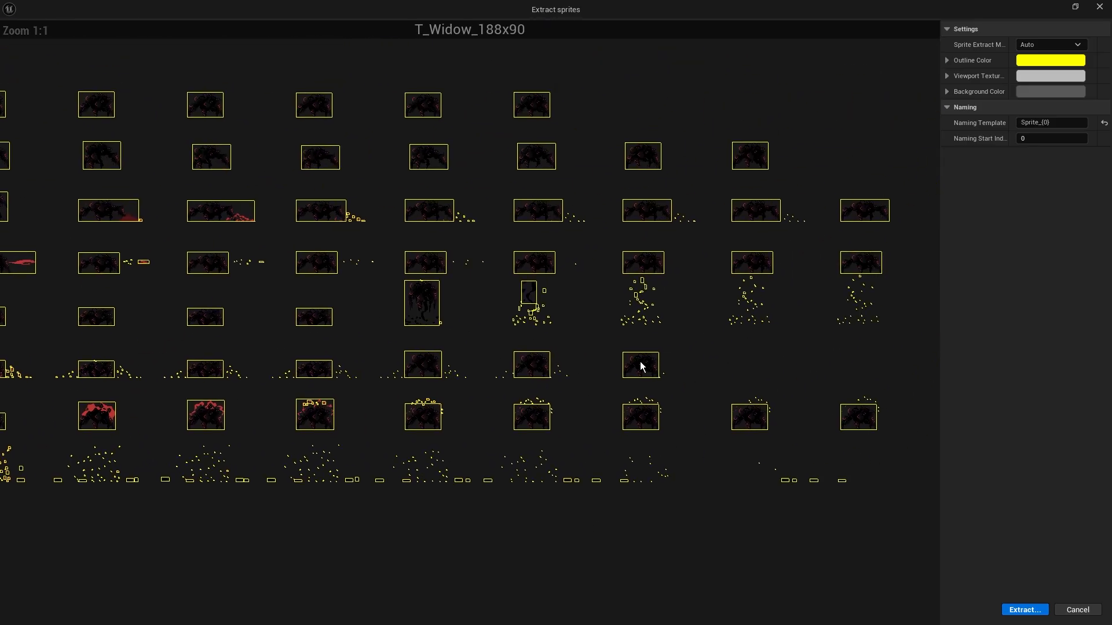
{"action": "right_click_drag", "start_coordinate": [227, 477], "coordinate": [677, 473]}
{"action": "mouse_move", "coordinate": [381, 476]}
{"action": "right_mouse_down"}
{"action": "mouse_move", "coordinate": [516, 482]}
{"action": "mouse_move", "coordinate": [362, 483]}
{"action": "right_mouse_up"}
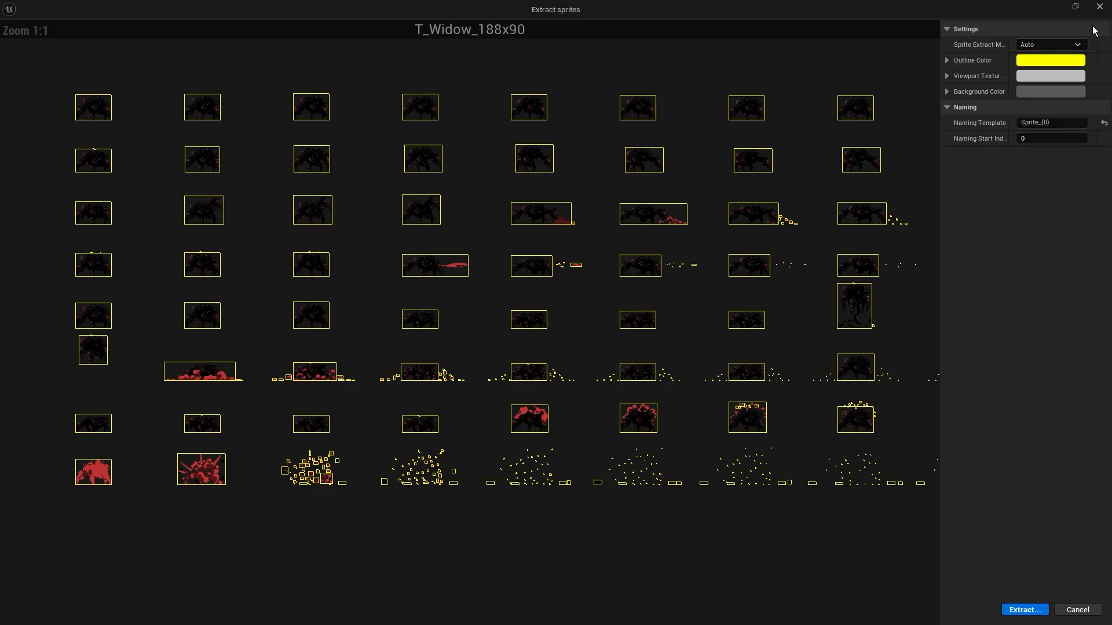
{"action": "left_click", "coordinate": [1099, 6]}
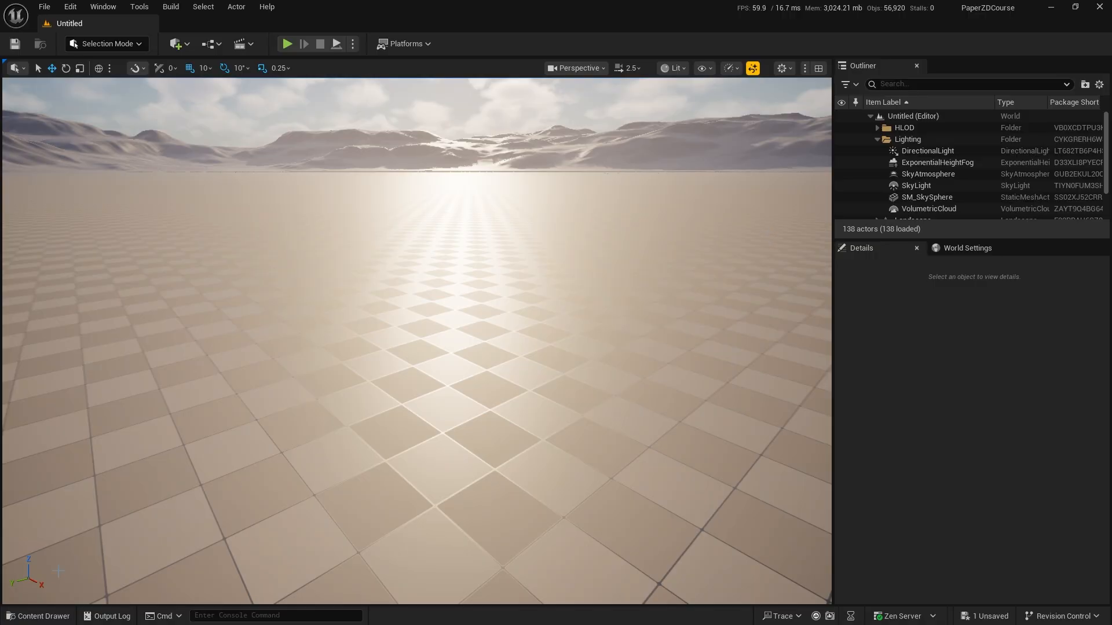
Step: Open the Extract Sprites dialog for T_Warrior_Atk1 in the WarriorSimple folder and maximize it
{"action": "left_click", "coordinate": [38, 616]}
{"action": "left_click", "coordinate": [77, 315]}
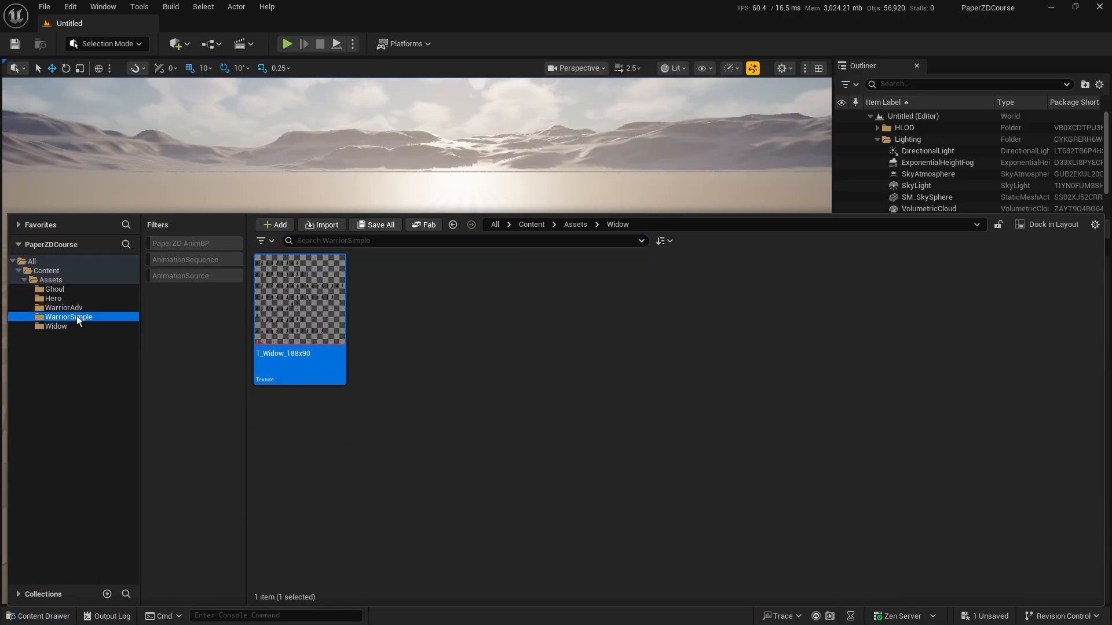
{"action": "left_click", "coordinate": [294, 301]}
{"action": "right_click", "coordinate": [292, 301]}
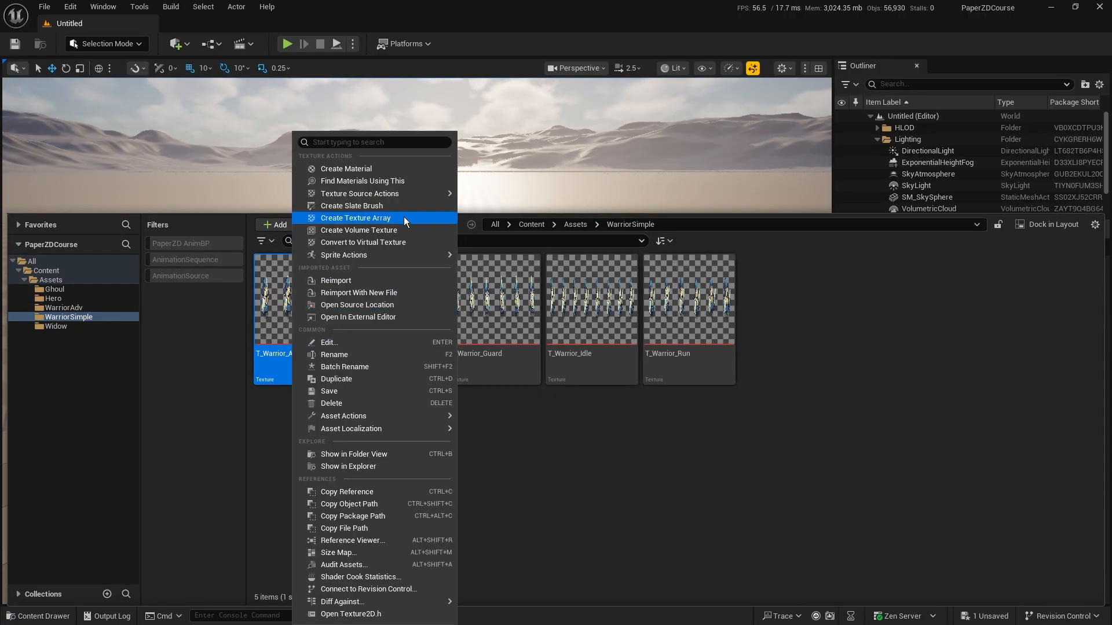
{"action": "mouse_move", "coordinate": [411, 255]}
{"action": "left_click", "coordinate": [534, 272]}
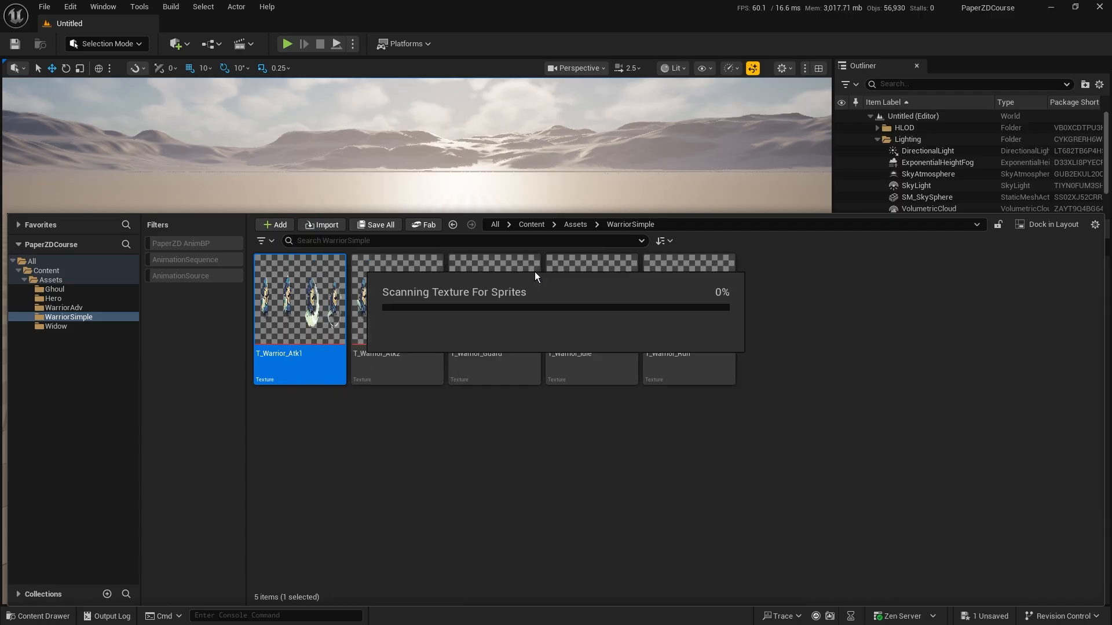
{"action": "left_click", "coordinate": [810, 108]}
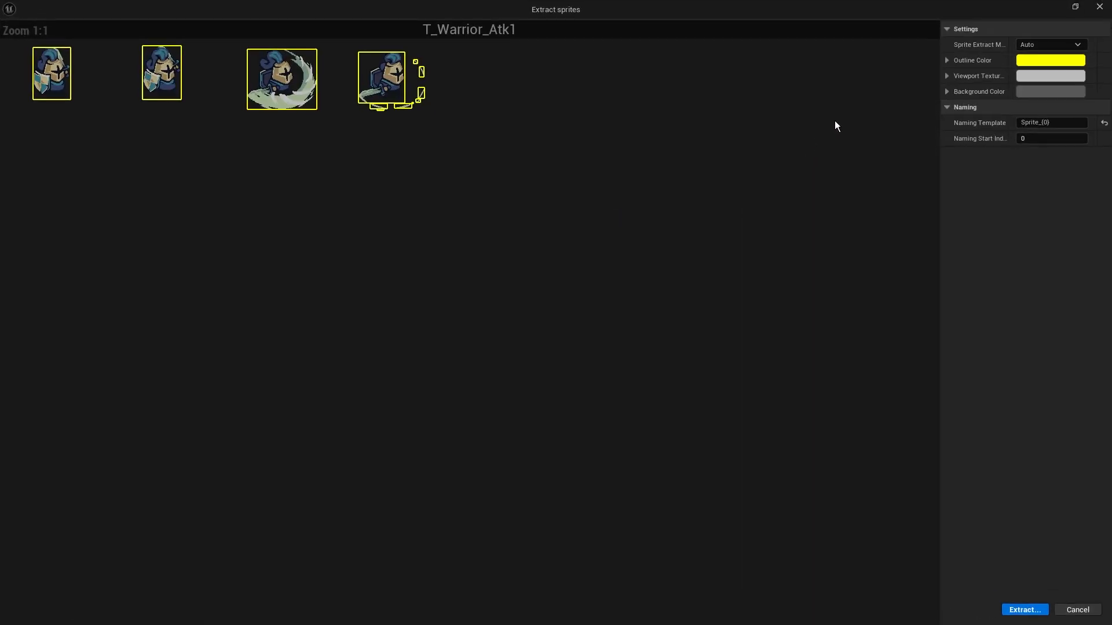
Step: Set the sprite extract mode to Grid for T_Warrior_Atk1
{"action": "left_click", "coordinate": [1044, 45]}
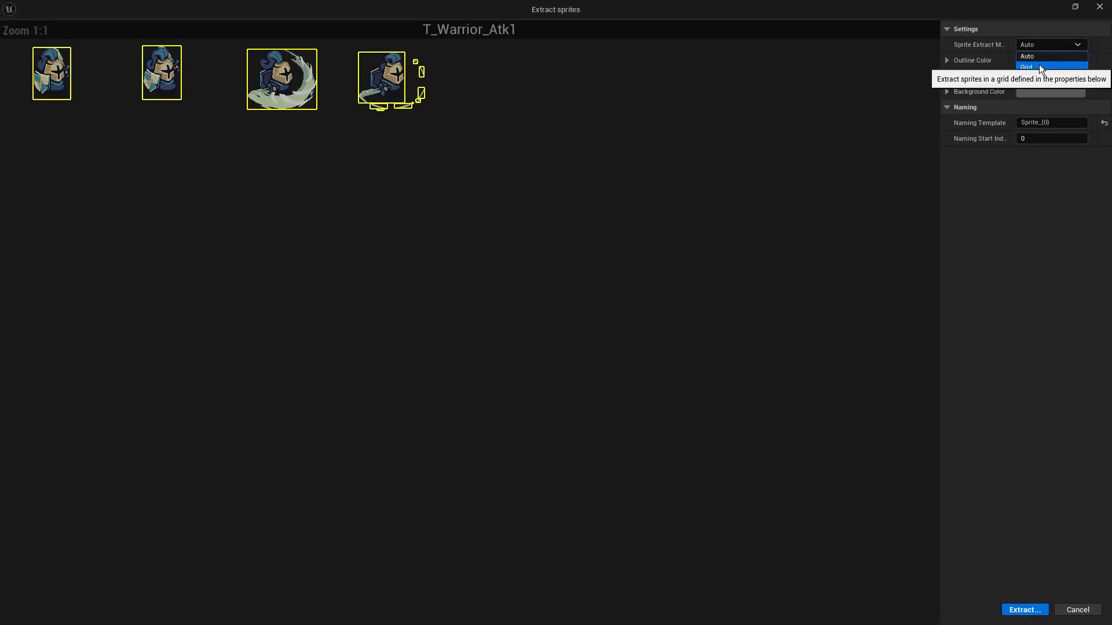
{"action": "left_click", "coordinate": [1040, 67]}
{"action": "right_click_drag", "start_coordinate": [286, 214], "coordinate": [457, 335]}
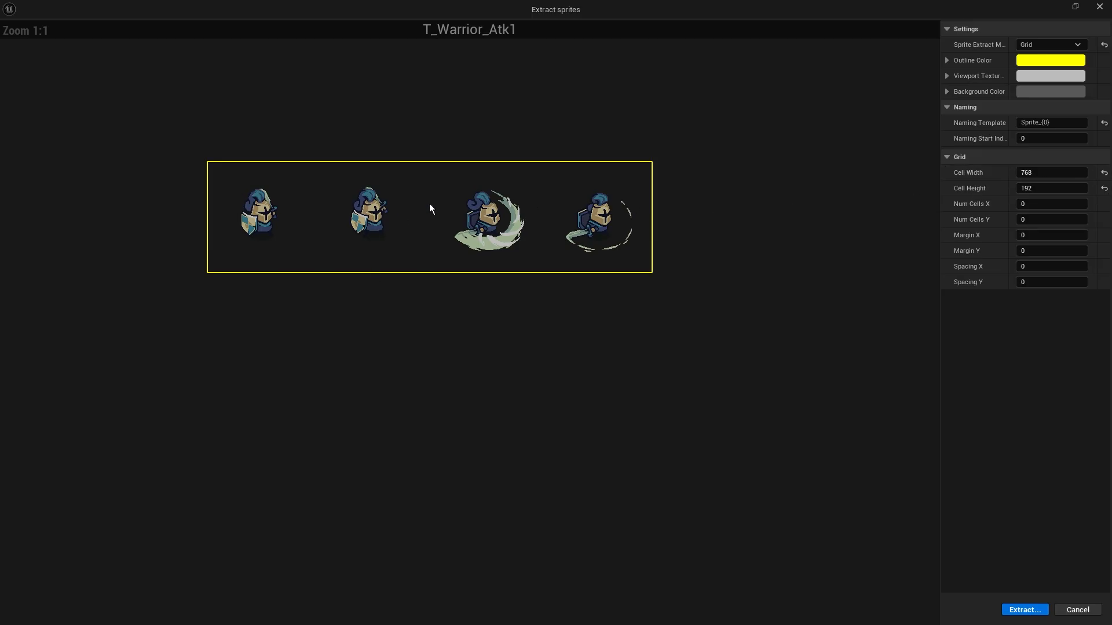
Step: Set the grid cell width to 768/4, giving 192, for the T_Warrior_Atk1 sheet
{"action": "left_click", "coordinate": [1060, 172]}
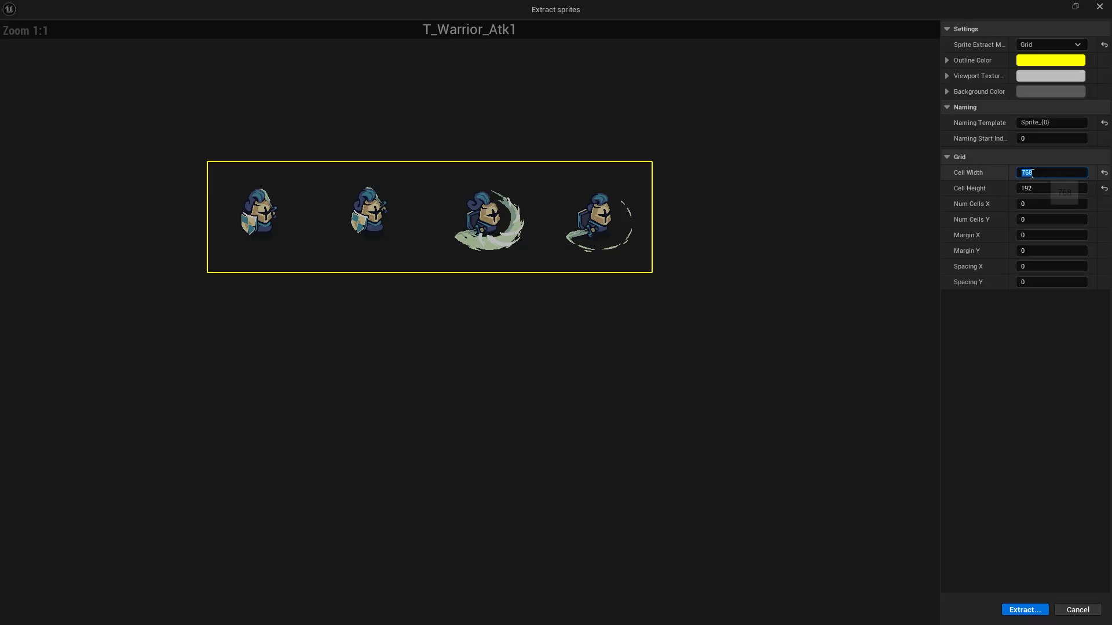
{"action": "left_click", "coordinate": [1046, 174]}
{"action": "type", "text": "/4"}
{"action": "key", "text": "Return"}
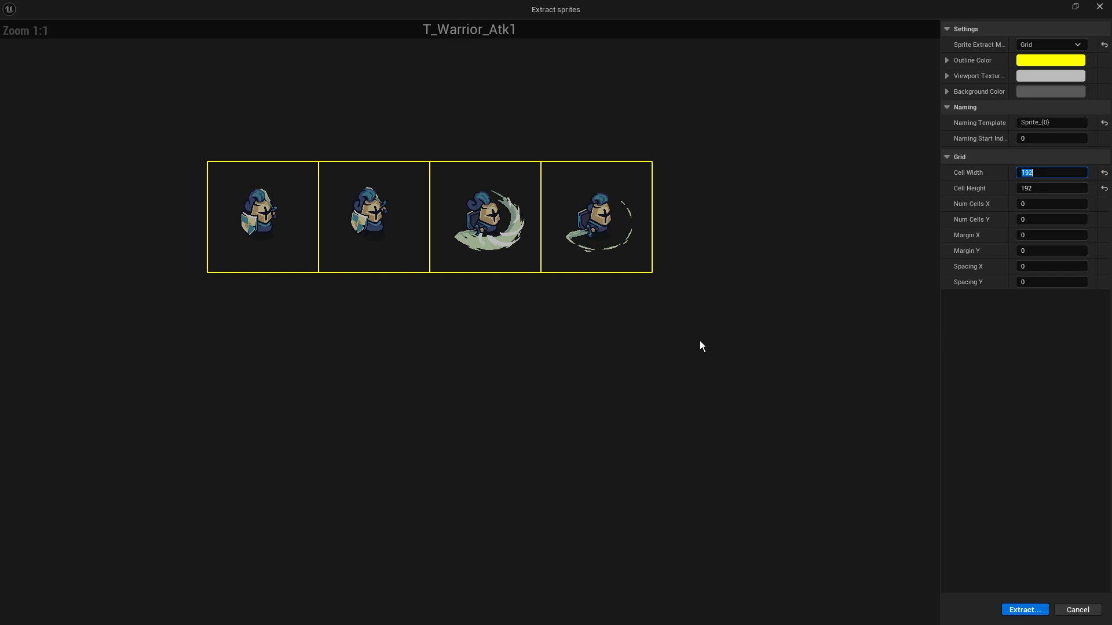
Step: Try a horizontal grid spacing of 4 and 8 for T_Warrior_Atk1, and set it back to 0
{"action": "left_click", "coordinate": [1054, 267]}
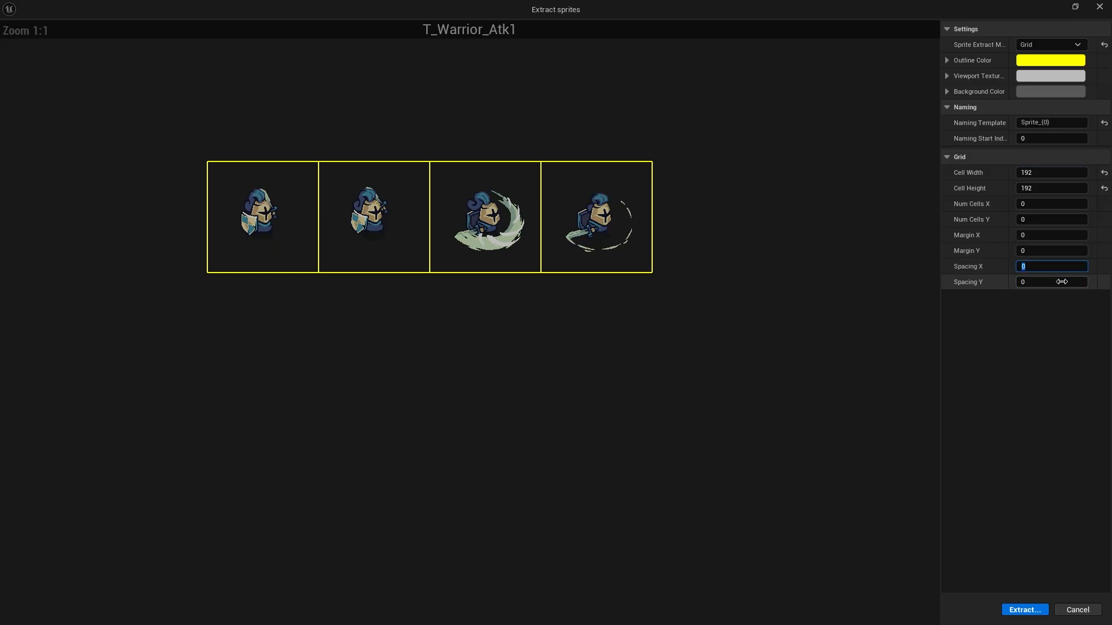
{"action": "type", "text": "4"}
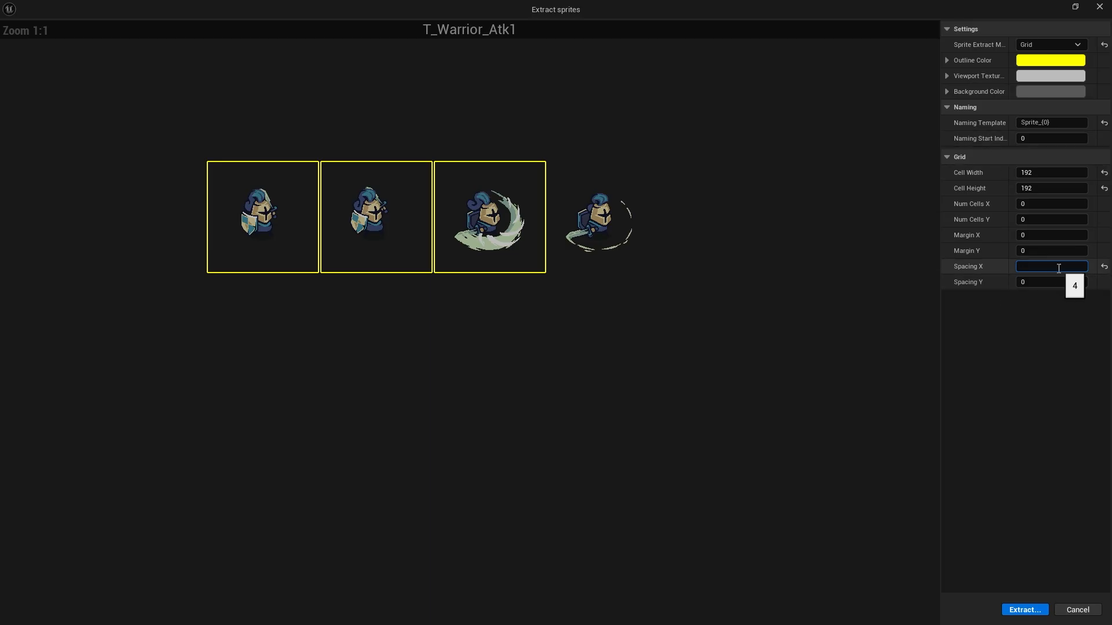
{"action": "type", "text": "8"}
{"action": "key", "text": "Return"}
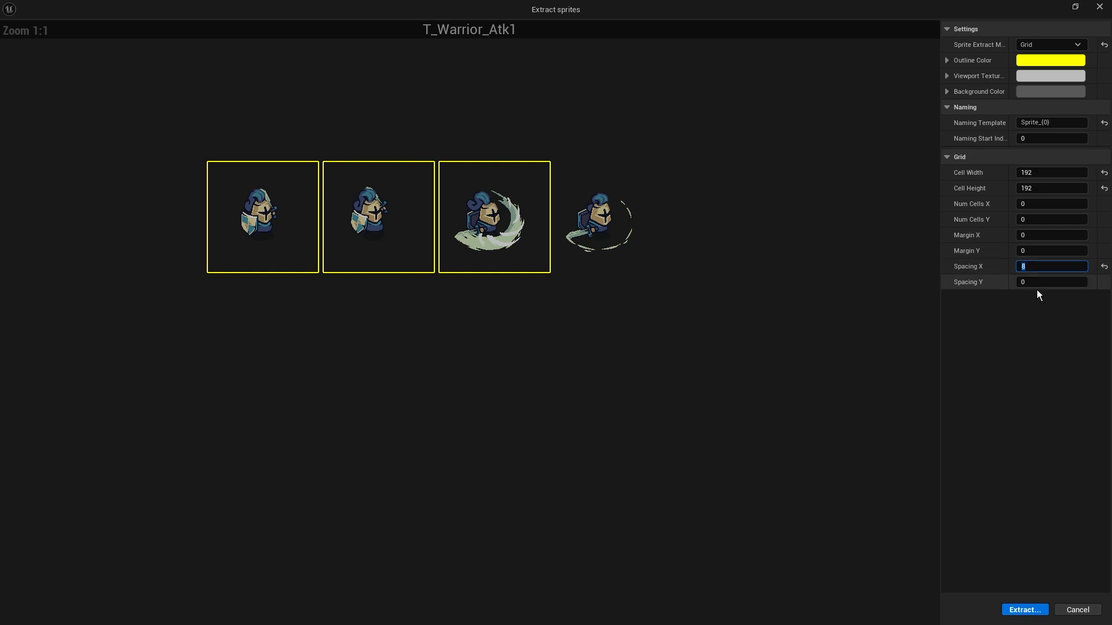
{"action": "type", "text": "0"}
{"action": "key", "text": "Return"}
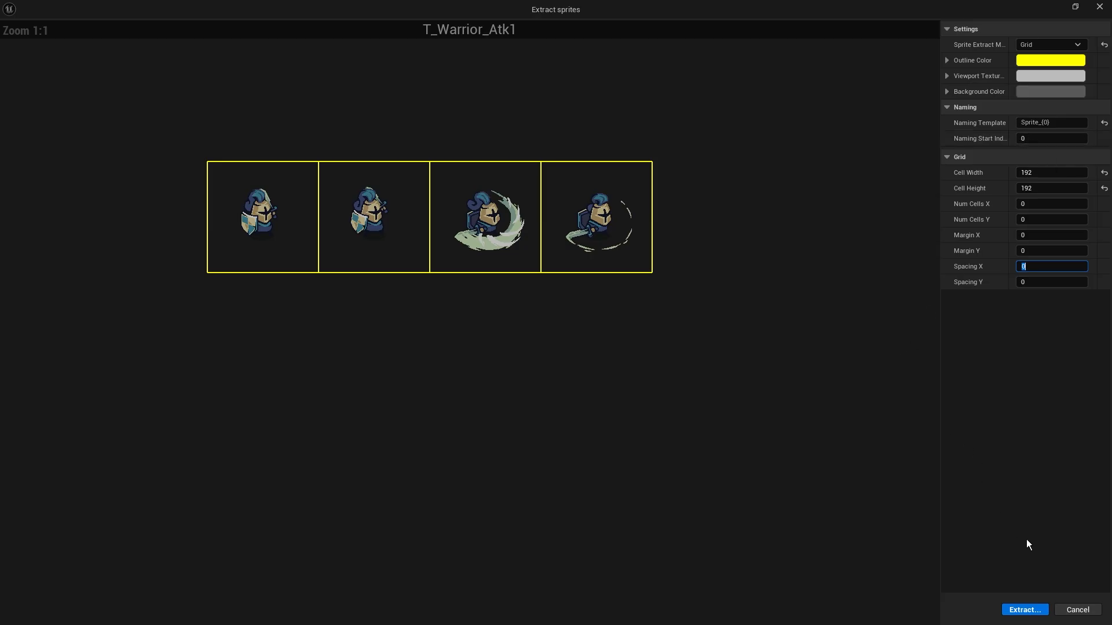
Step: Extract the grid cells of T_Warrior_Atk1 as sprites, select the first extracted sprite and close the browser window
{"action": "left_click", "coordinate": [1025, 611]}
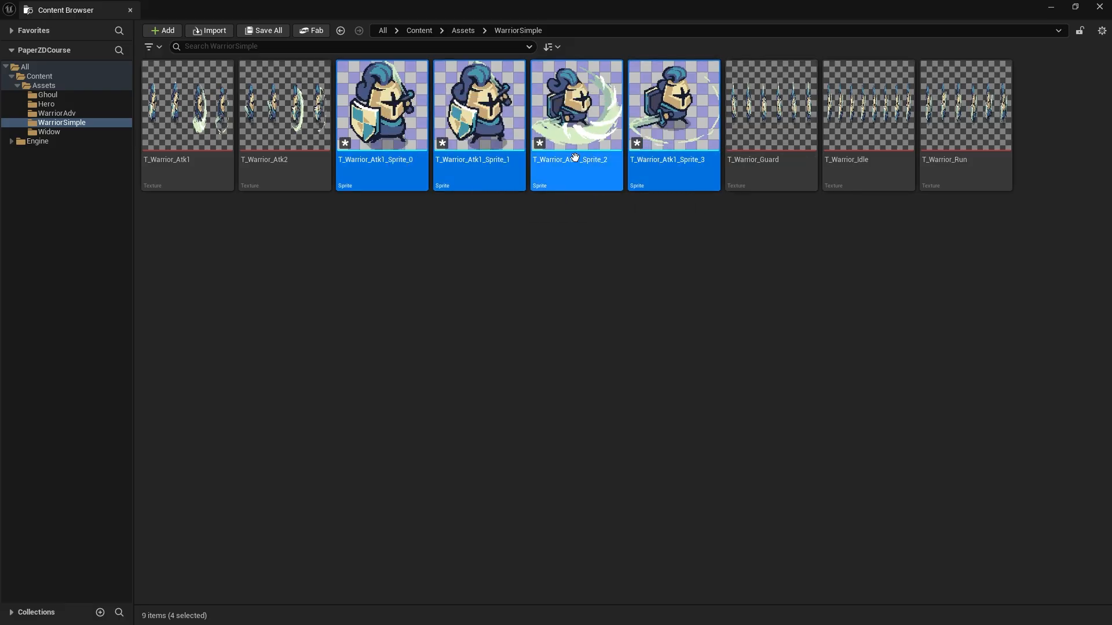
{"action": "left_click", "coordinate": [371, 227]}
{"action": "left_click", "coordinate": [373, 93]}
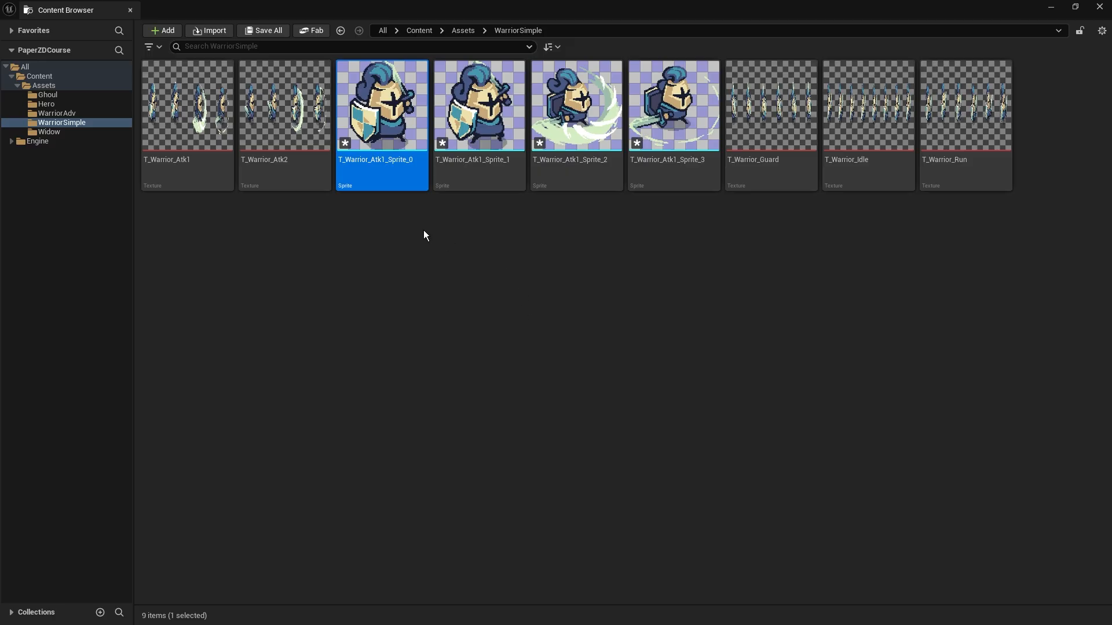
{"action": "left_click", "coordinate": [131, 10]}
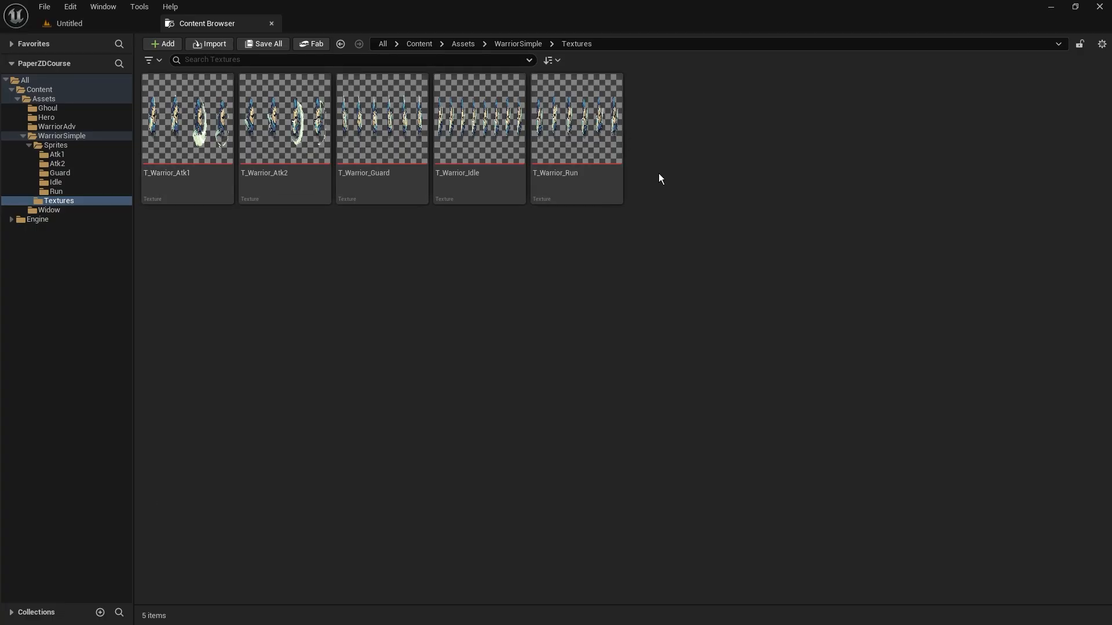
Step: Examine the warrior textures in the WarriorSimple Textures folder, including the details of T_Warrior_Atk2
{"action": "left_click", "coordinate": [65, 137]}
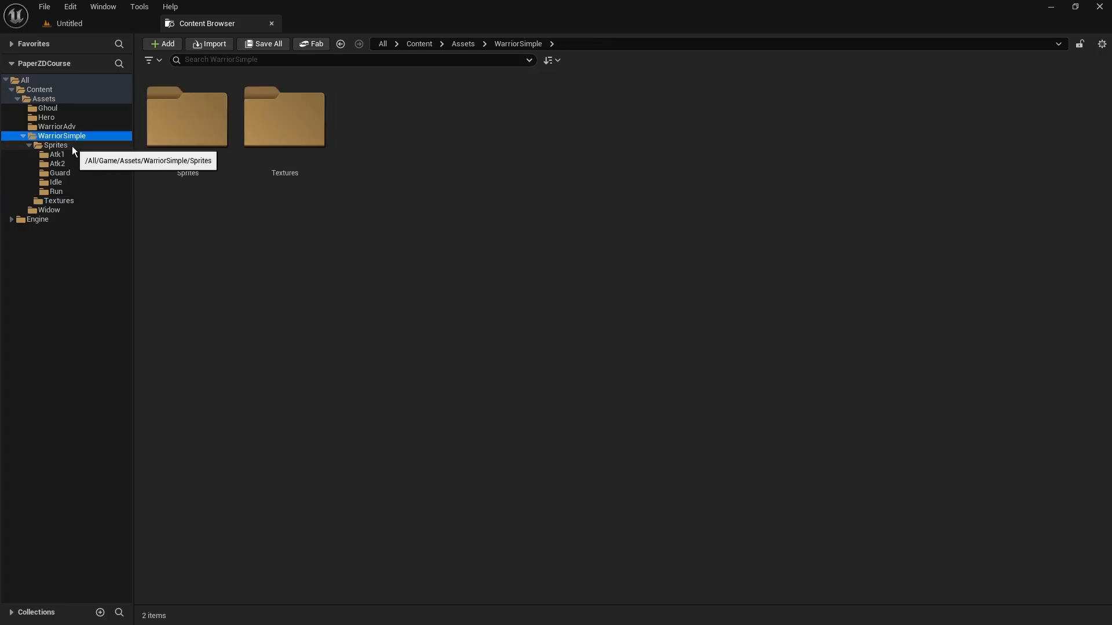
{"action": "left_click", "coordinate": [29, 146]}
{"action": "left_click", "coordinate": [59, 155]}
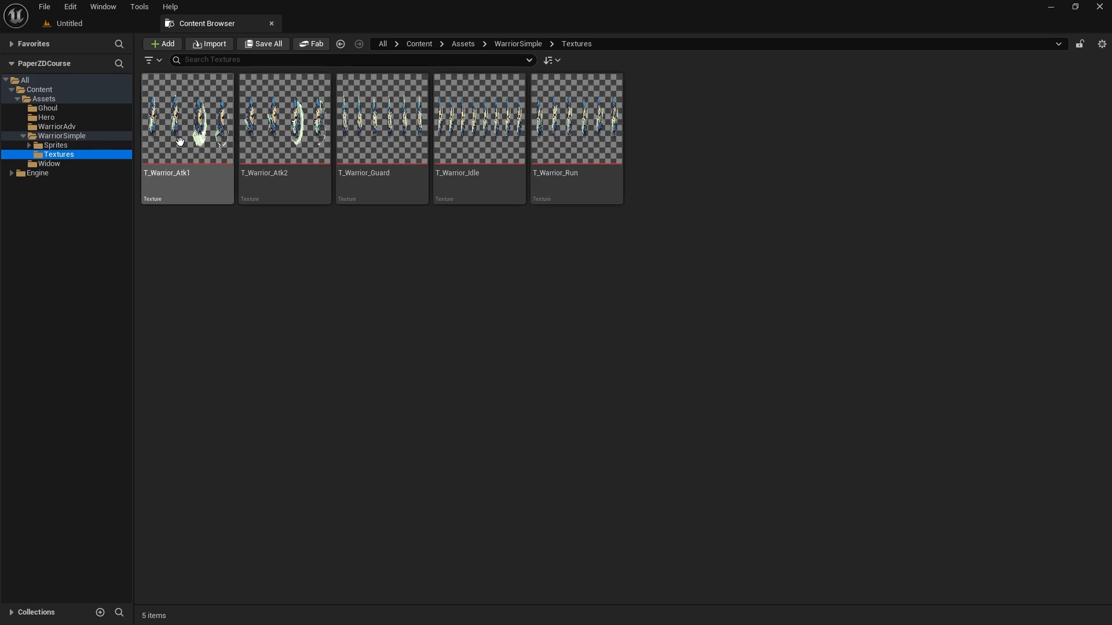
{"action": "mouse_move", "coordinate": [269, 148]}
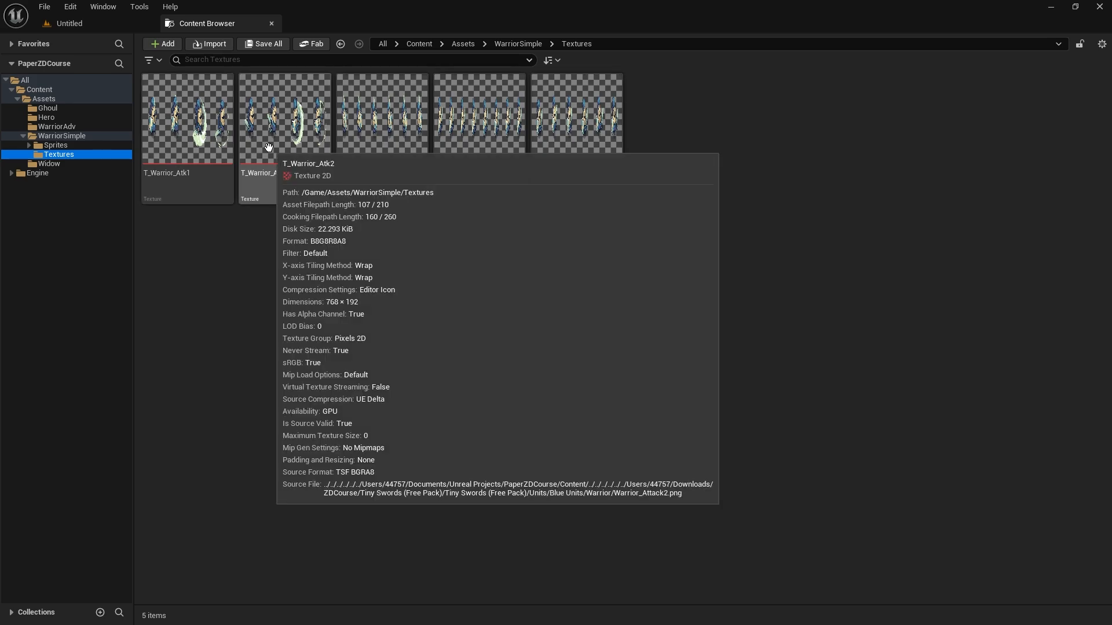
Step: Examine the extracted warrior sprites in the Atk1, Atk2, Guard, Idle and Run subfolders of Sprites
{"action": "left_click", "coordinate": [61, 136]}
{"action": "left_click", "coordinate": [56, 145]}
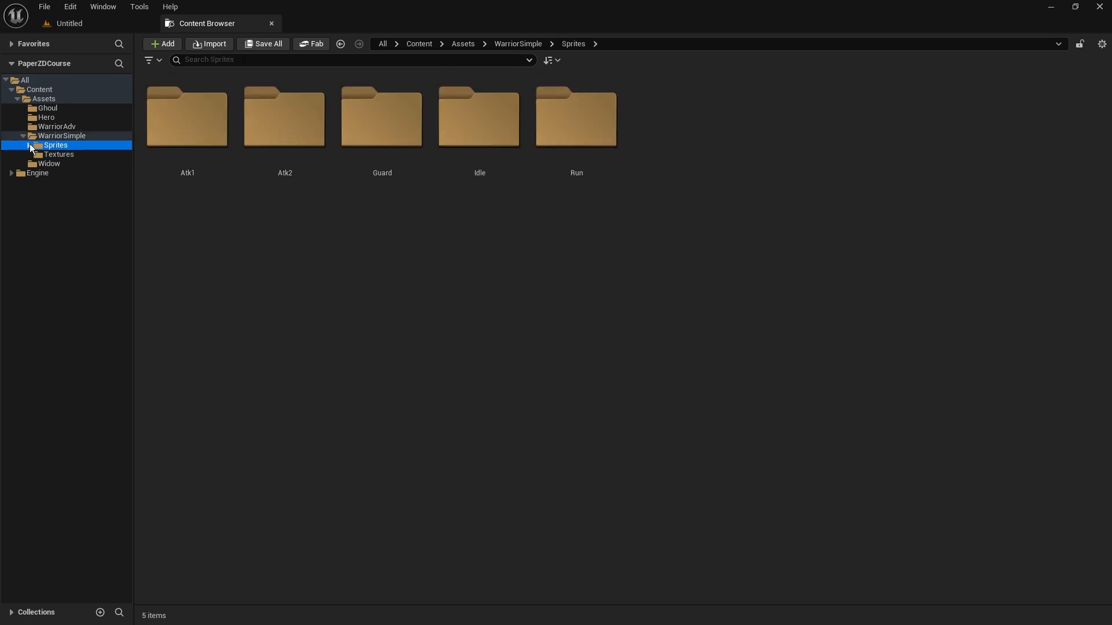
{"action": "left_click", "coordinate": [30, 145]}
{"action": "left_click", "coordinate": [62, 162]}
{"action": "left_click", "coordinate": [73, 173]}
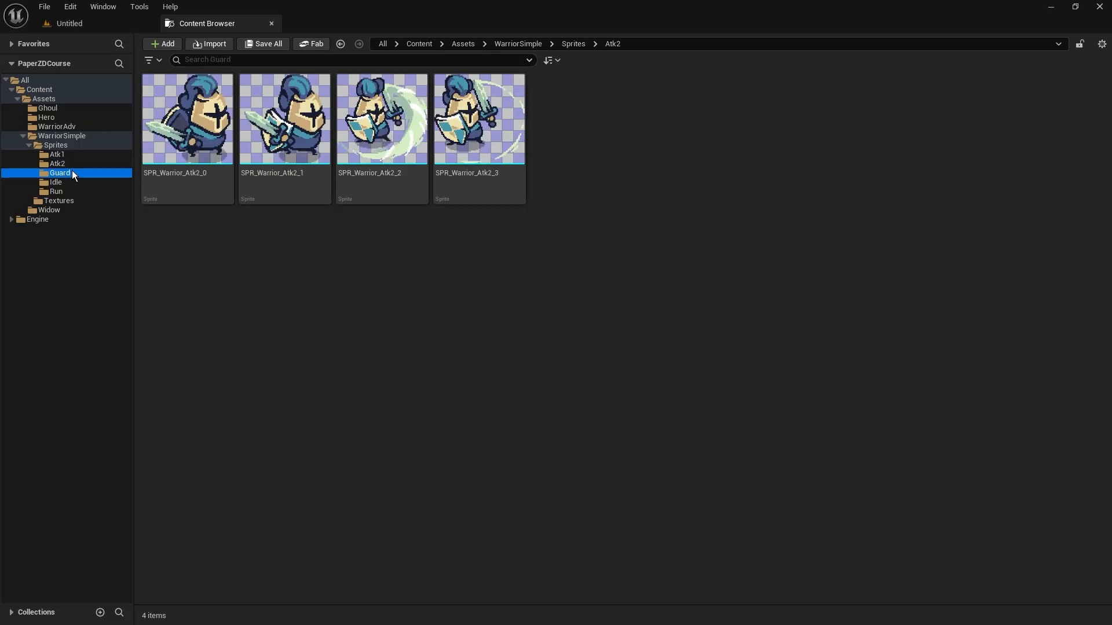
{"action": "left_click", "coordinate": [72, 181]}
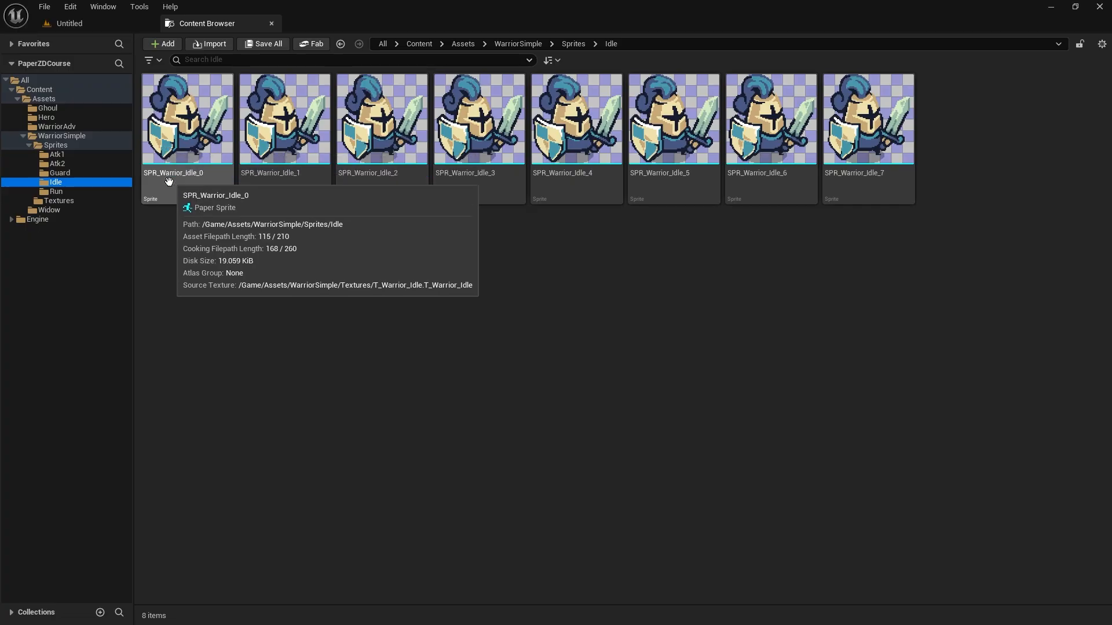
{"action": "left_click", "coordinate": [65, 155]}
{"action": "left_click", "coordinate": [65, 164]}
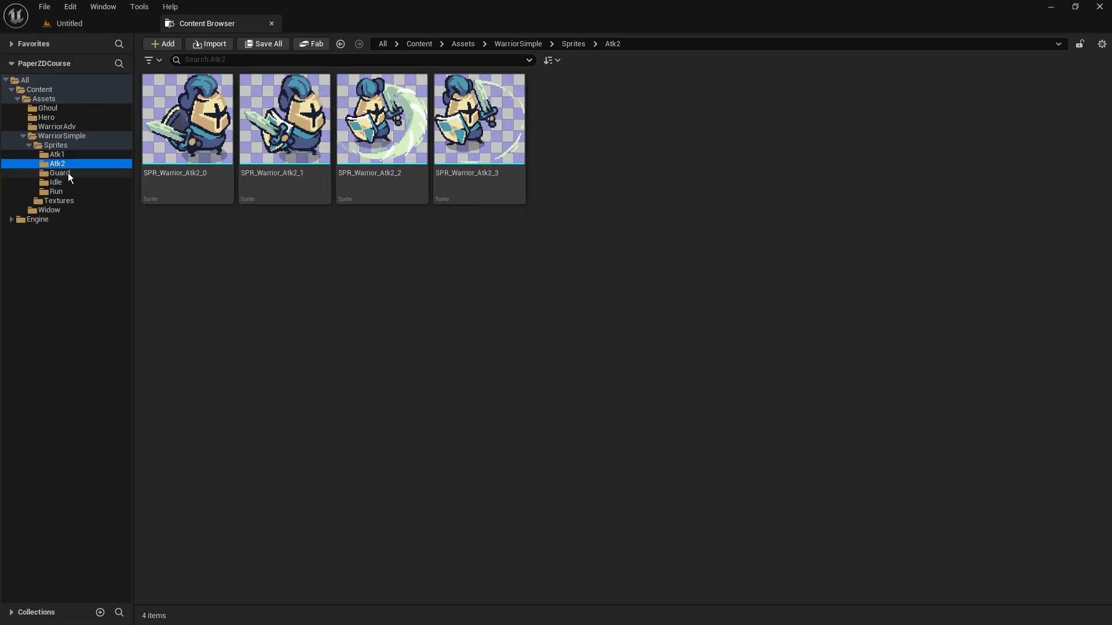
{"action": "left_click", "coordinate": [68, 172]}
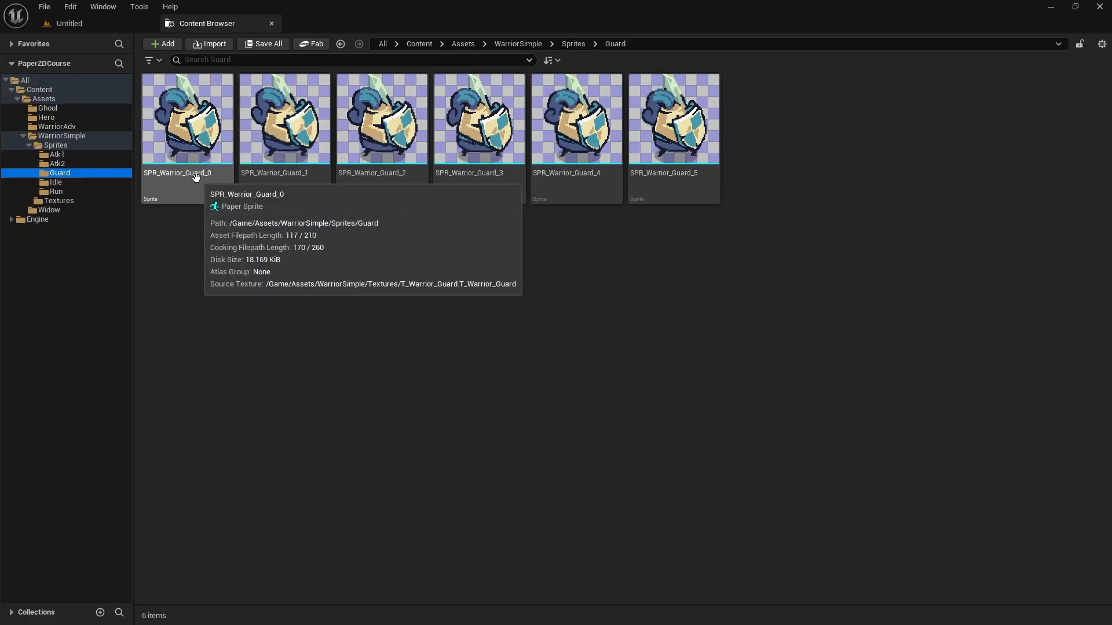
{"action": "left_click", "coordinate": [70, 191]}
{"action": "left_click", "coordinate": [66, 183]}
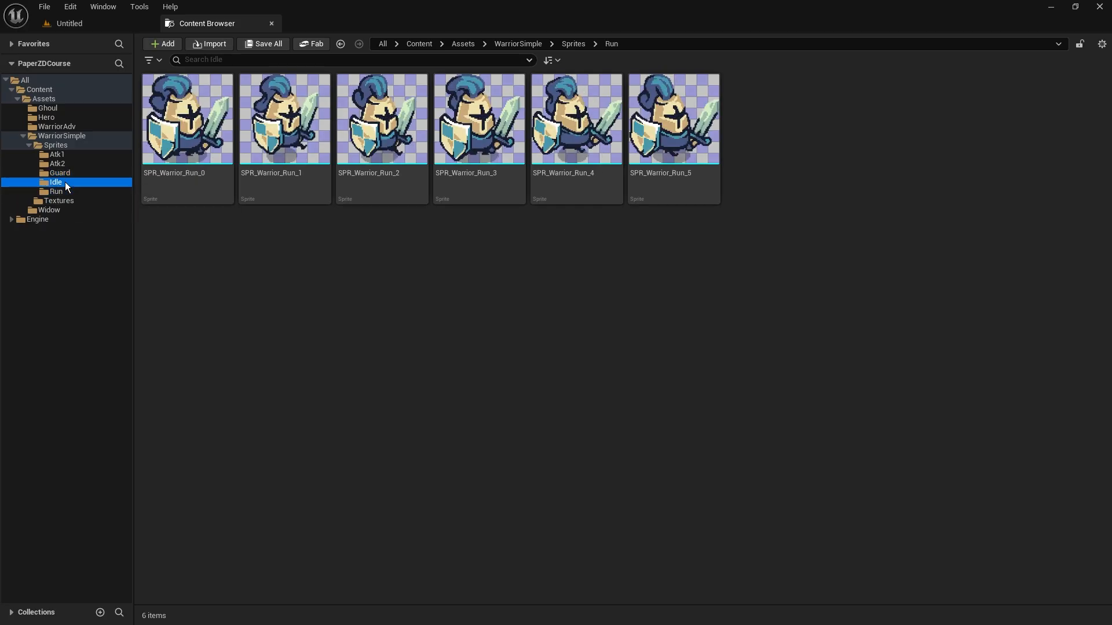
Step: Open the T_WarriorAdv texture in the WarriorAdv folder, examine the whole sheet and close it
{"action": "left_click", "coordinate": [23, 136]}
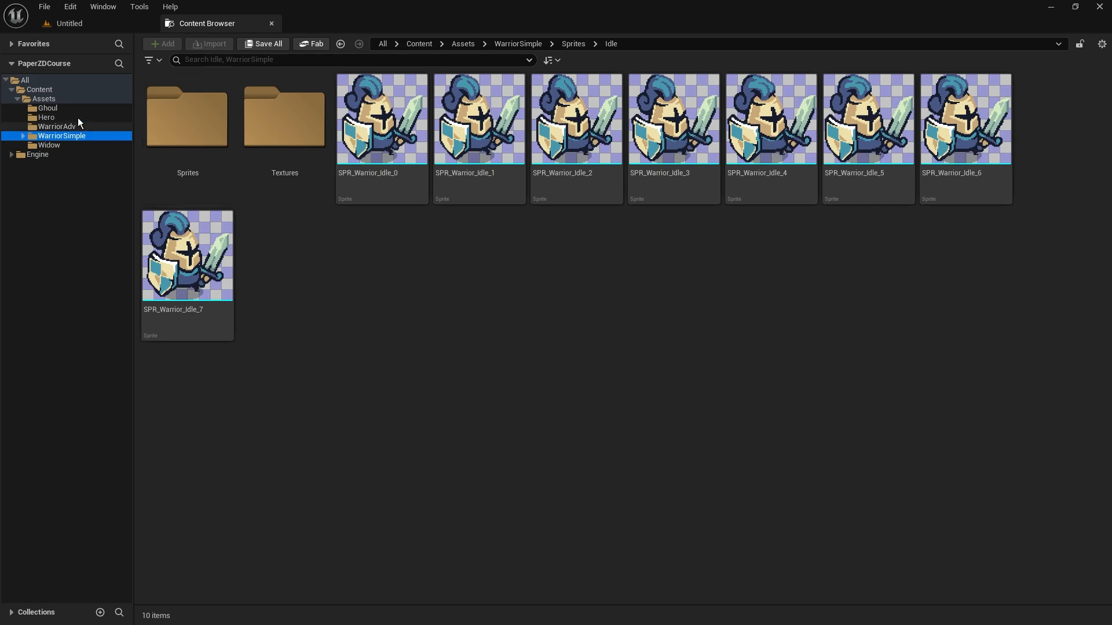
{"action": "left_click", "coordinate": [58, 127]}
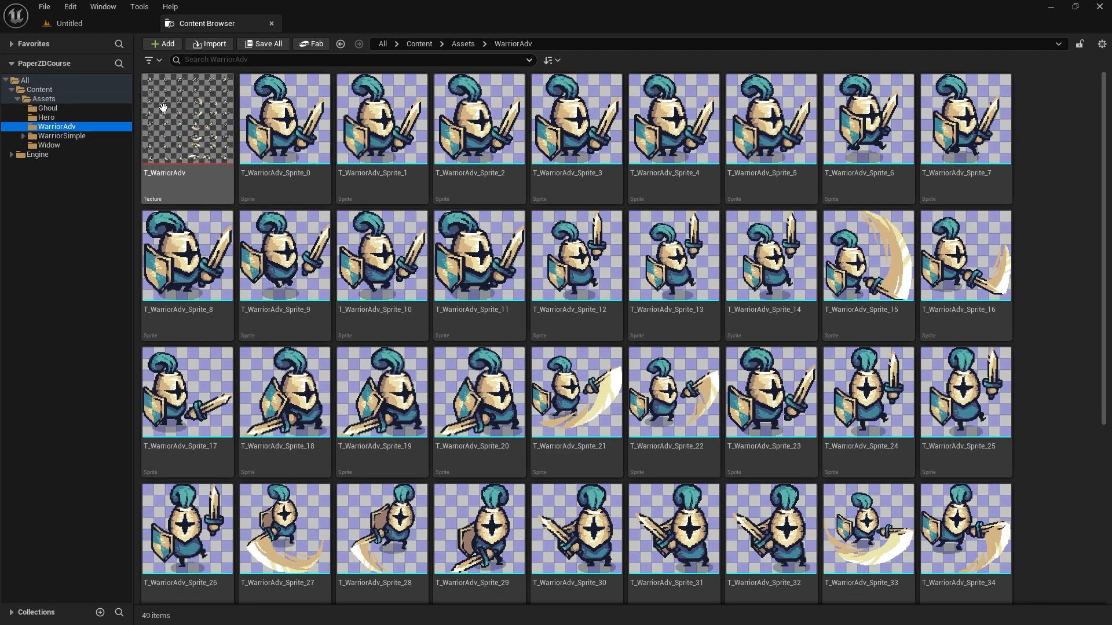
{"action": "double_click", "coordinate": [188, 133]}
{"action": "scroll", "coordinate": [553, 255], "scroll_direction": "down", "scroll_amount": 5}
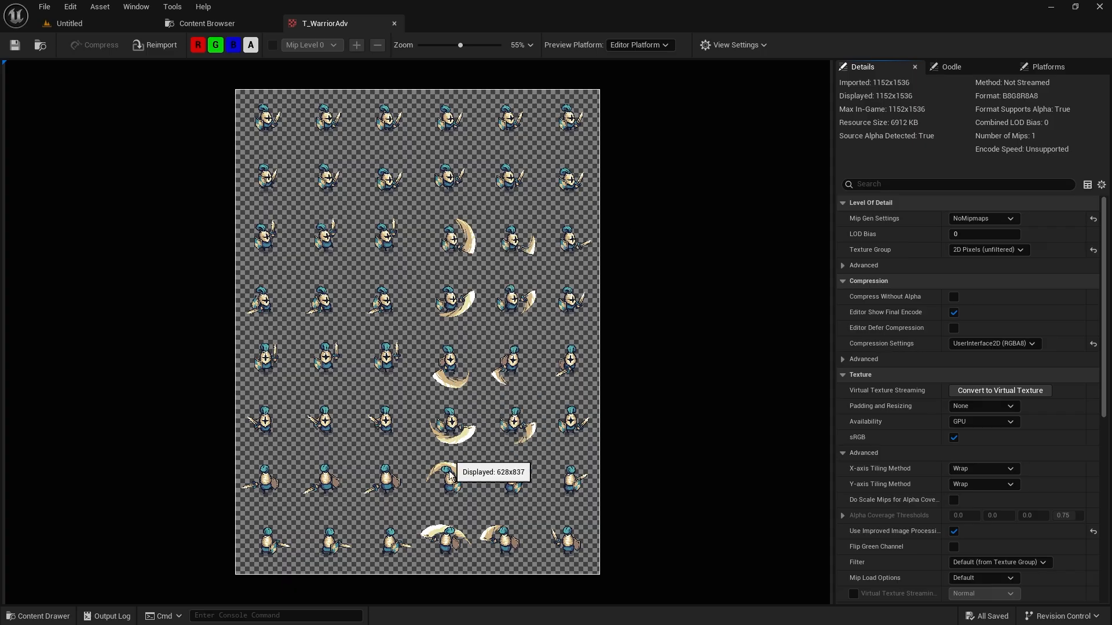
{"action": "left_click", "coordinate": [394, 23]}
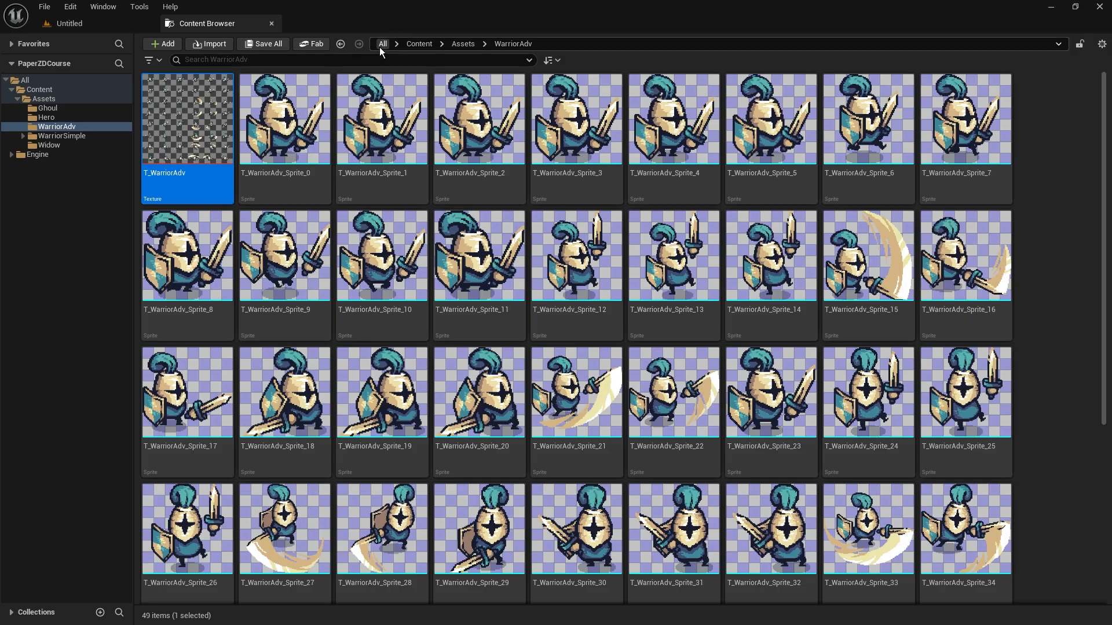
Step: Preview the Grid extract mode on the T_WarriorAdv sheet in Extract Sprites and close the dialog without extracting
{"action": "right_click", "coordinate": [188, 133]}
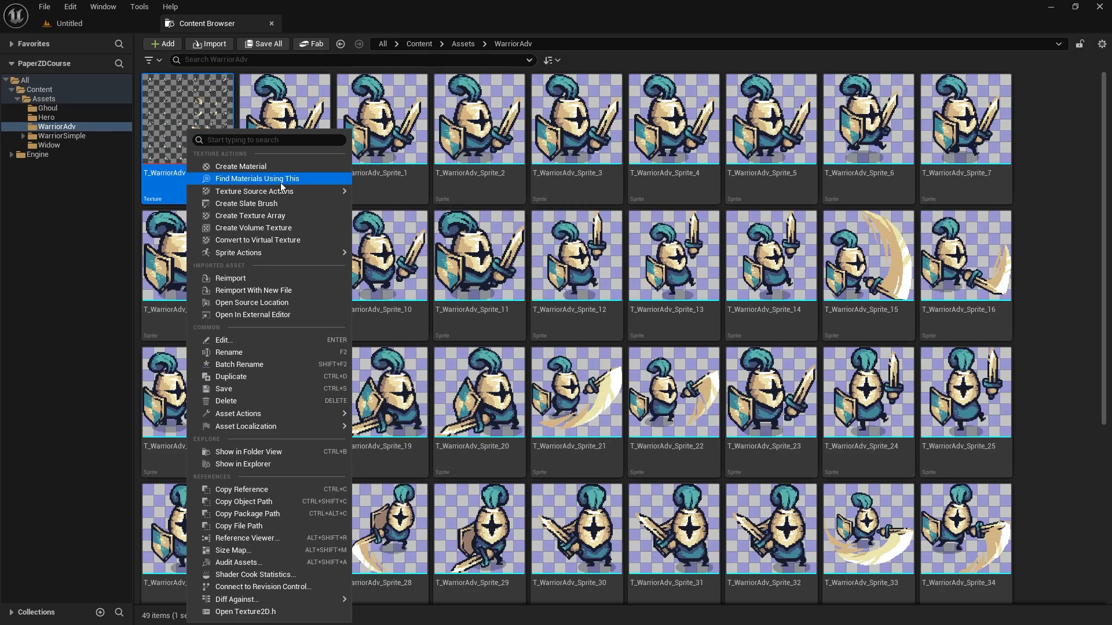
{"action": "mouse_move", "coordinate": [293, 250]}
{"action": "left_click", "coordinate": [404, 270]}
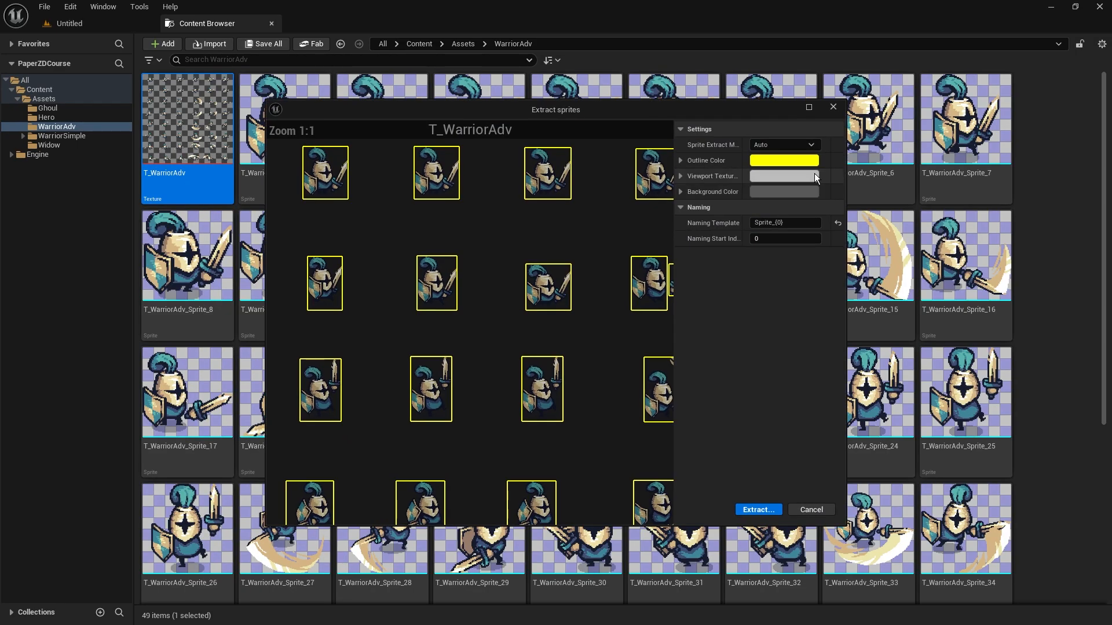
{"action": "left_click", "coordinate": [783, 145]}
{"action": "left_click", "coordinate": [783, 168]}
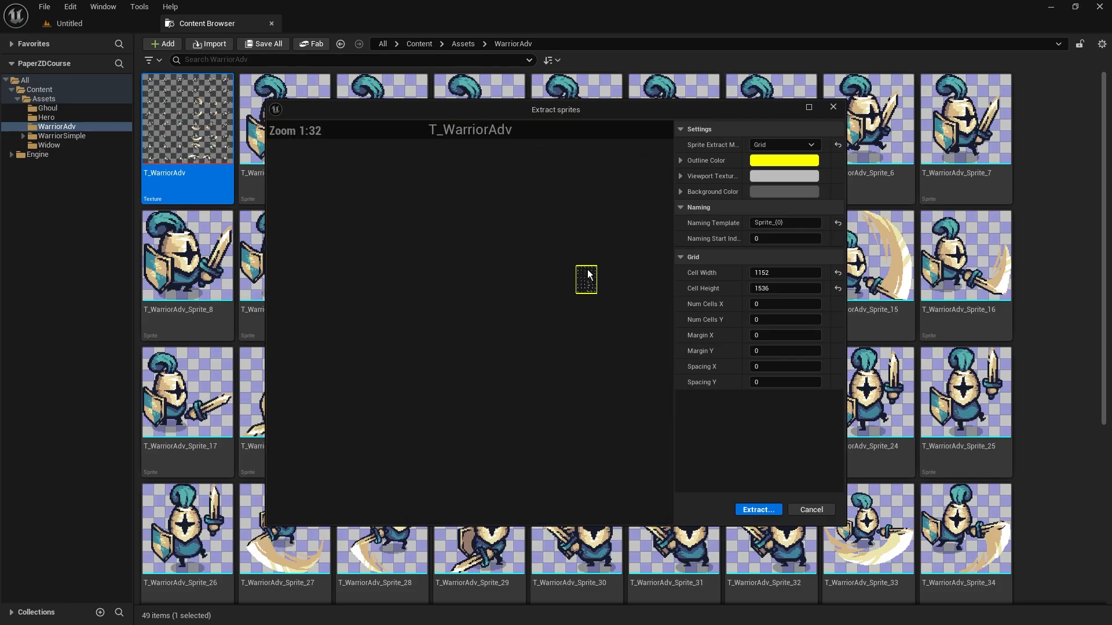
{"action": "scroll", "coordinate": [428, 255], "scroll_direction": "down", "scroll_amount": 5}
{"action": "scroll", "coordinate": [500, 270], "scroll_direction": "up", "scroll_amount": 5}
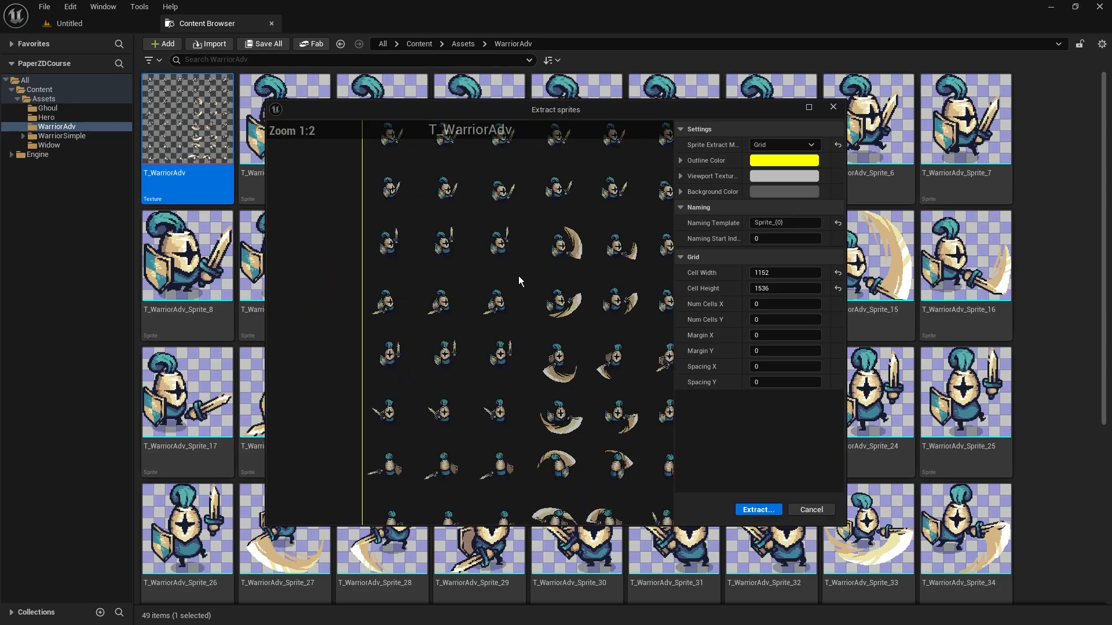
{"action": "scroll", "coordinate": [505, 294], "scroll_direction": "down", "scroll_amount": 1}
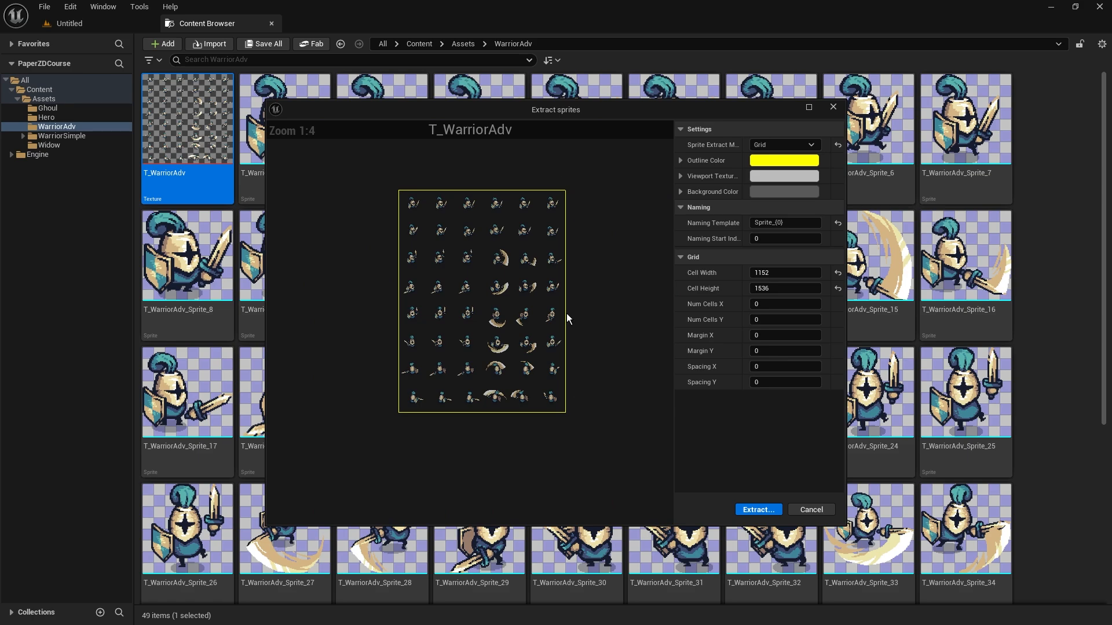
{"action": "left_click", "coordinate": [833, 107]}
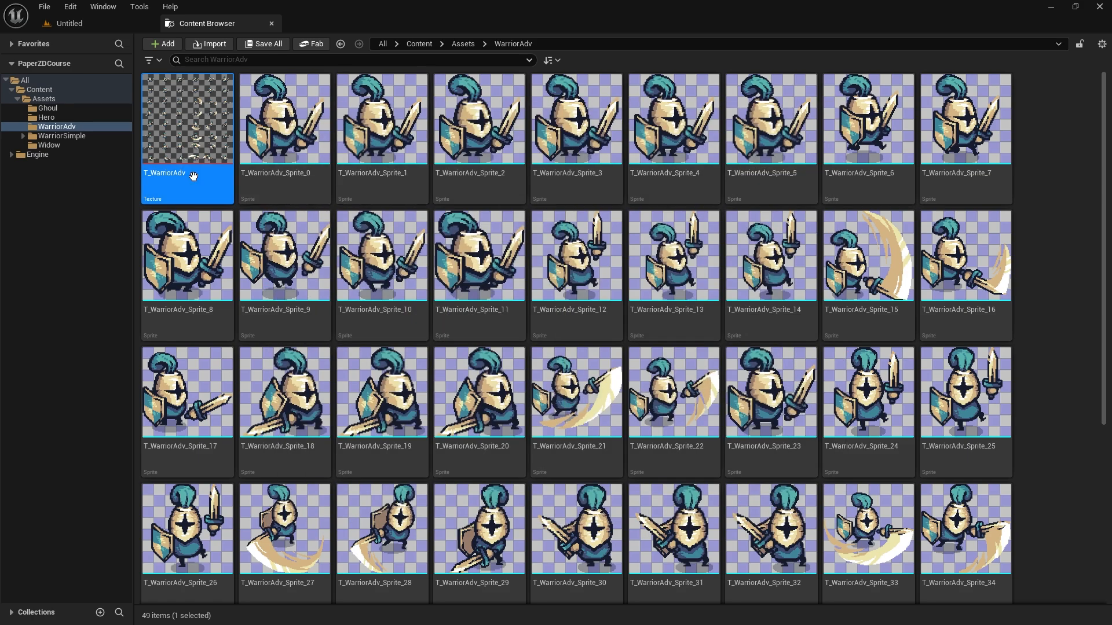
{"action": "mouse_move", "coordinate": [176, 165]}
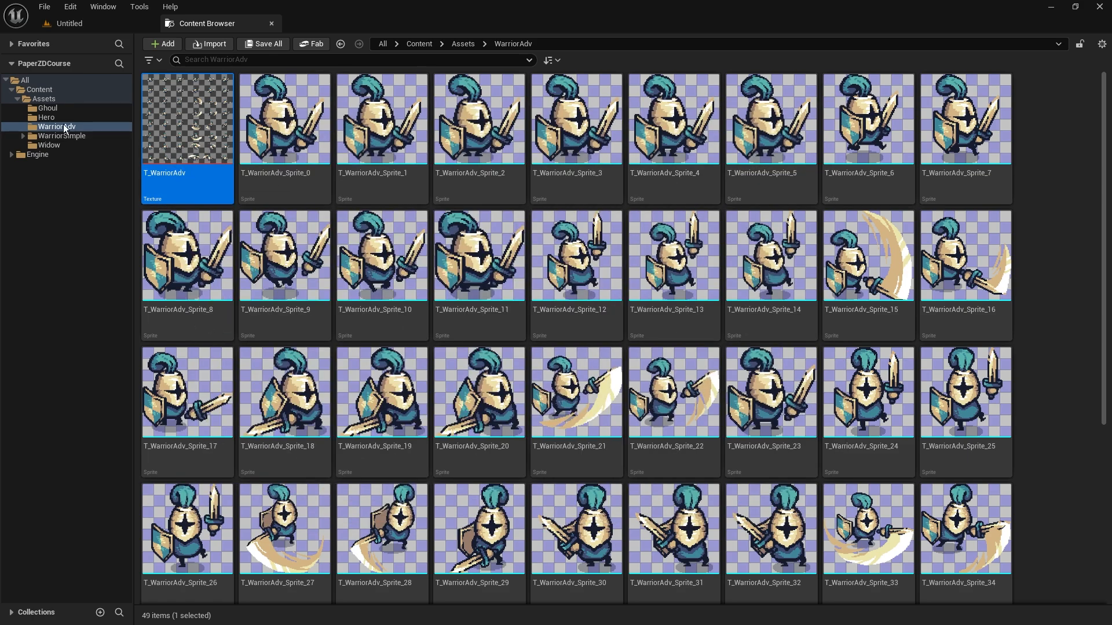
Step: Open the Extract Sprites dialog for T_Ghoul_62x33 in the Ghoul folder and set the extract mode to Grid
{"action": "left_click", "coordinate": [47, 108]}
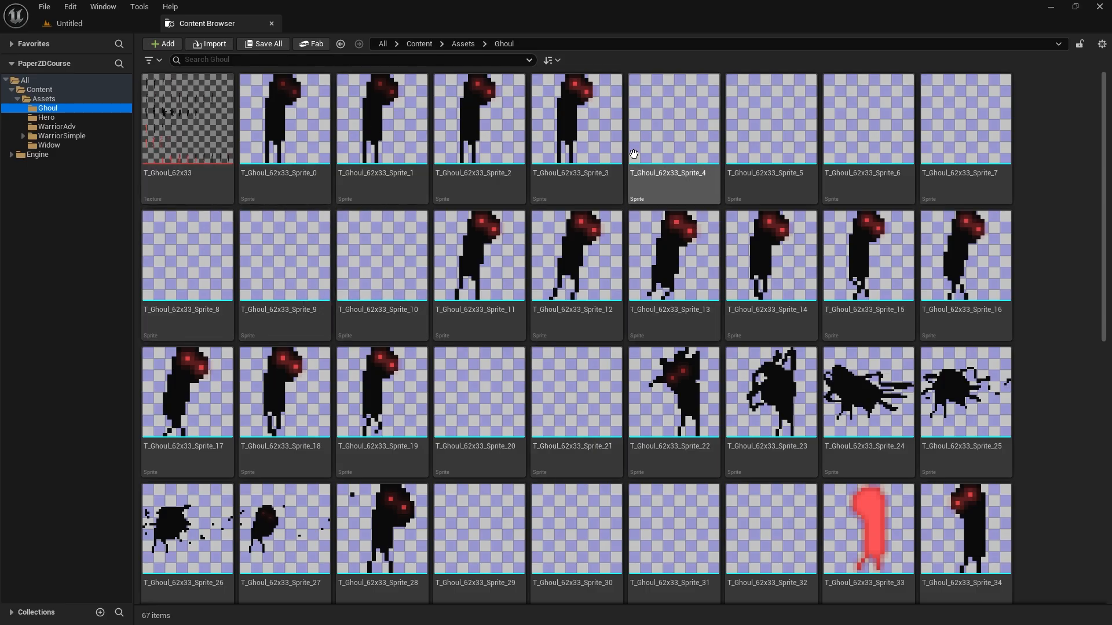
{"action": "right_click", "coordinate": [186, 120]}
{"action": "mouse_move", "coordinate": [309, 245]}
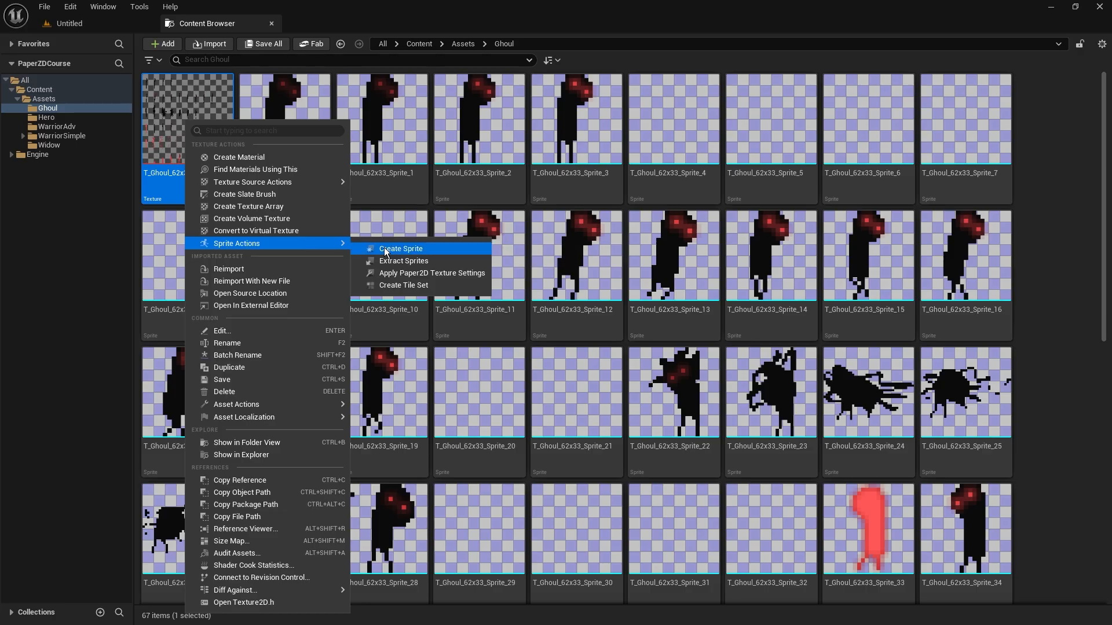
{"action": "left_click", "coordinate": [427, 260]}
{"action": "left_click", "coordinate": [794, 145]}
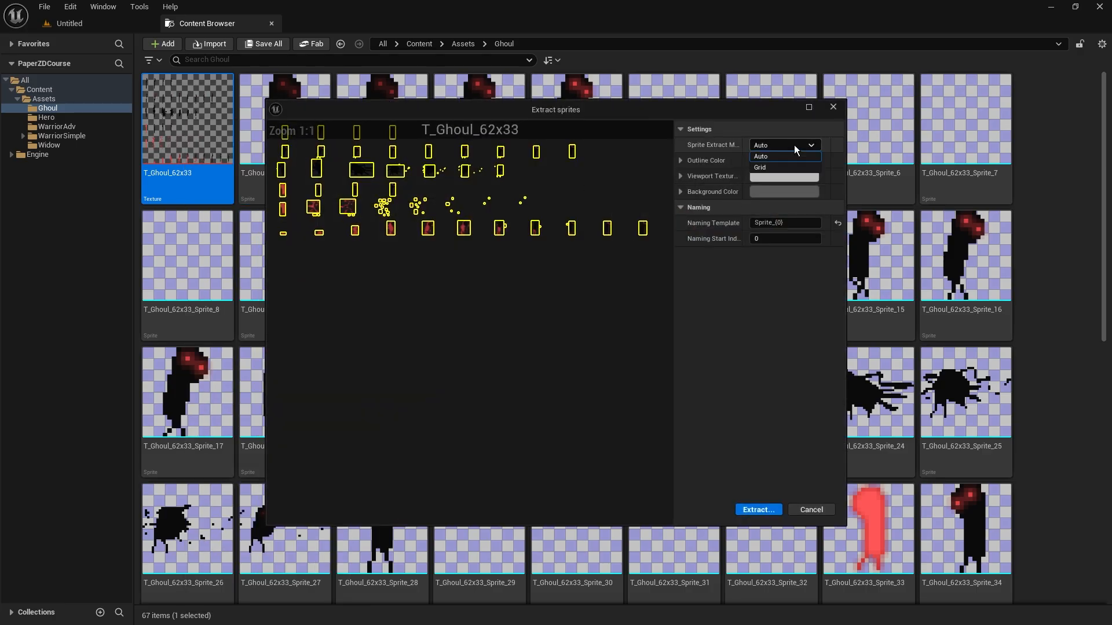
{"action": "left_click", "coordinate": [780, 168]}
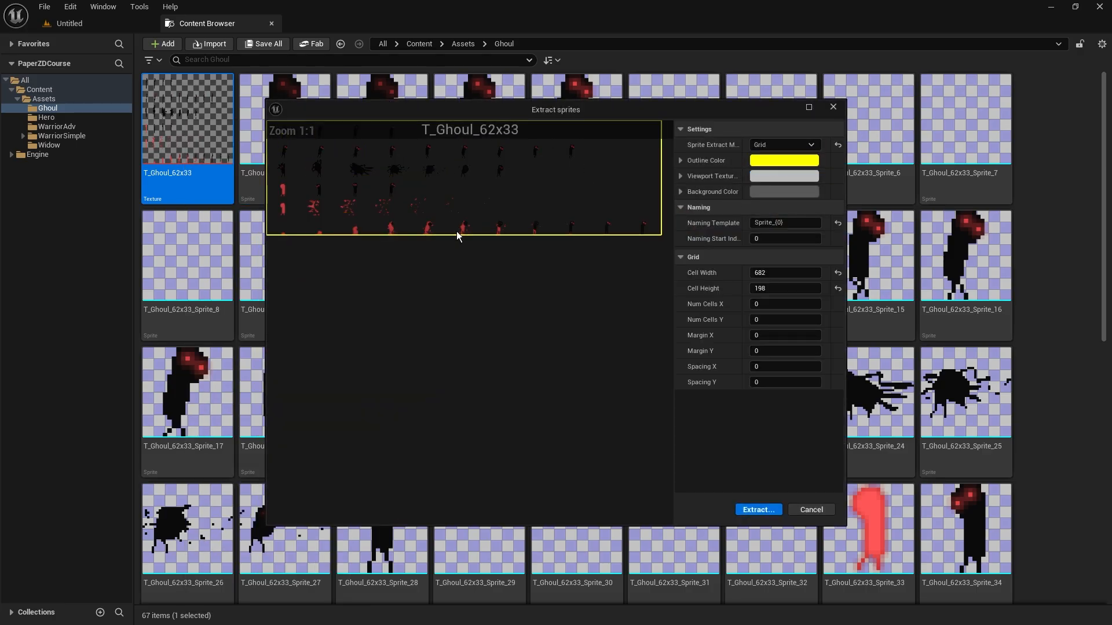
Step: Examine the ghoul sheet in the Extract Sprites preview and cancel the dialog without extracting
{"action": "scroll", "coordinate": [457, 223], "scroll_direction": "up", "scroll_amount": 7}
{"action": "right_click_drag", "start_coordinate": [550, 158], "coordinate": [514, 223]}
{"action": "scroll", "coordinate": [513, 224], "scroll_direction": "down", "scroll_amount": 3}
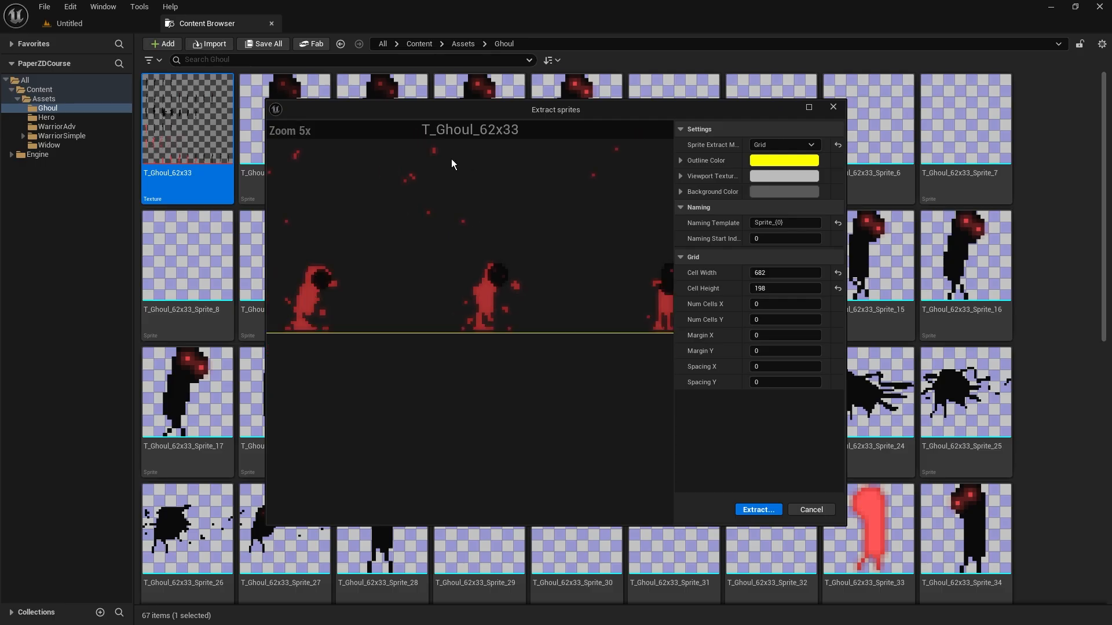
{"action": "scroll", "coordinate": [521, 240], "scroll_direction": "down", "scroll_amount": 3}
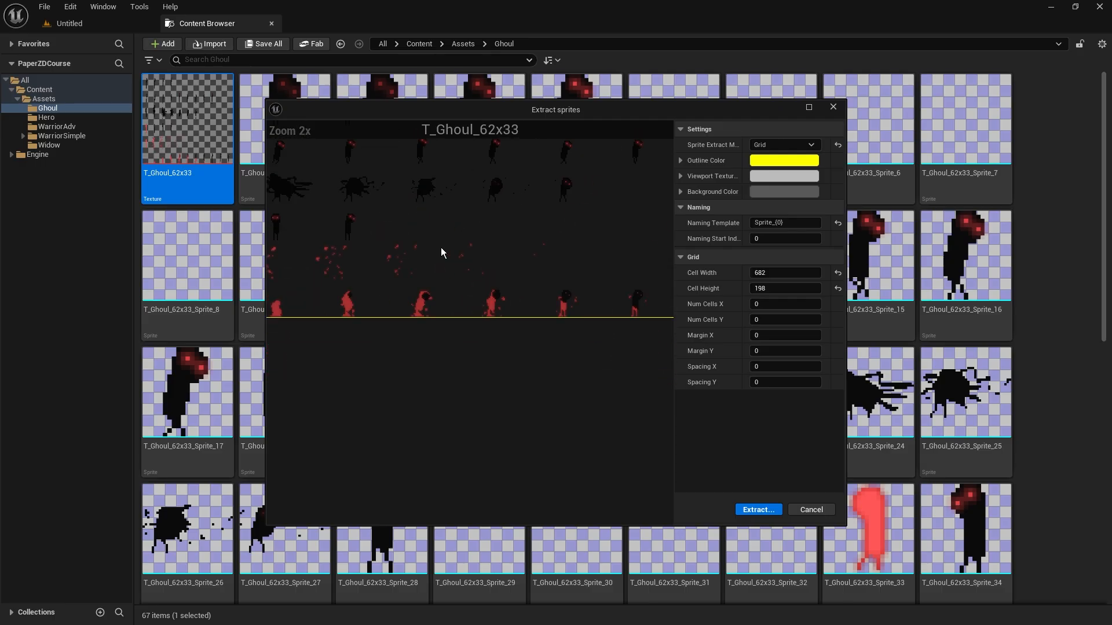
{"action": "scroll", "coordinate": [440, 248], "scroll_direction": "down", "scroll_amount": 6}
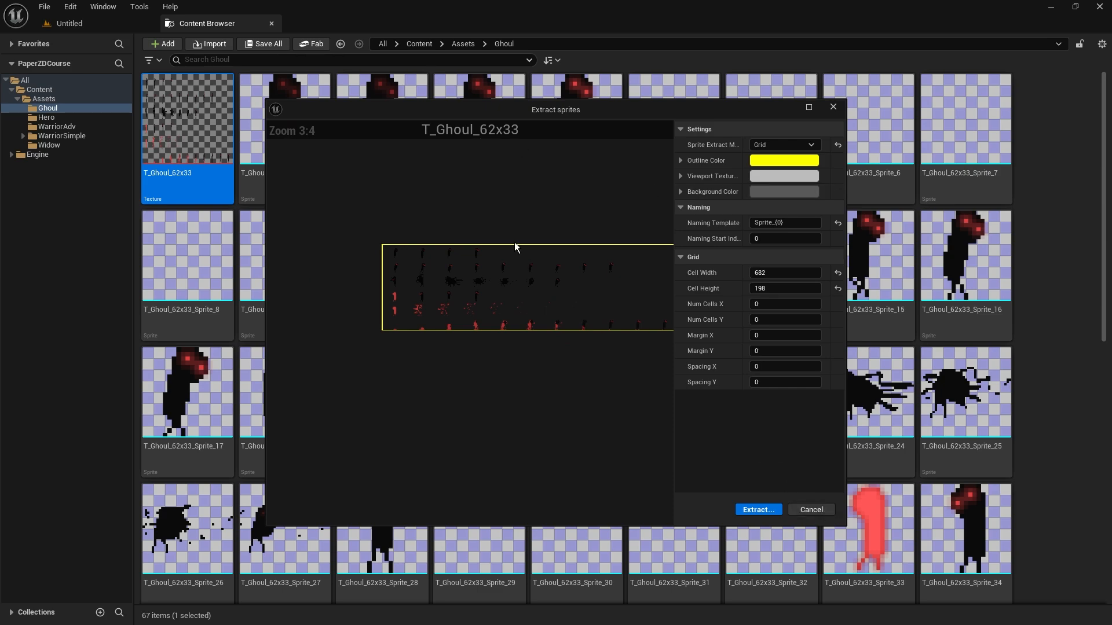
{"action": "left_click", "coordinate": [821, 508]}
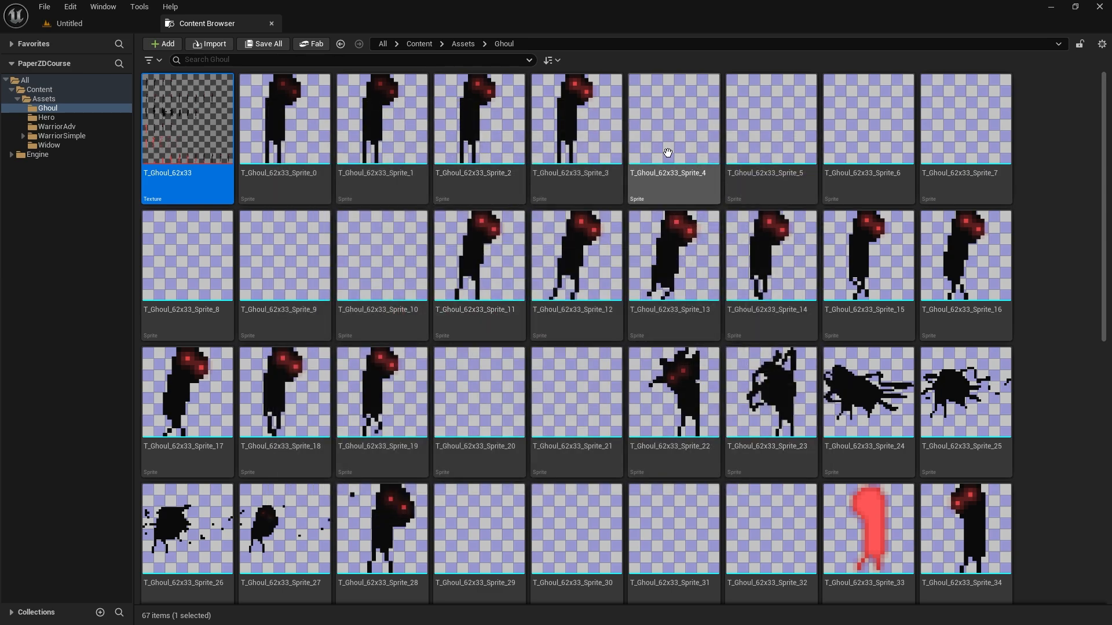
Step: Open the T_Ghoul_62x33_Sprite_4 sprite and examine the grid cells across the first row of its source sheet
{"action": "double_click", "coordinate": [659, 116]}
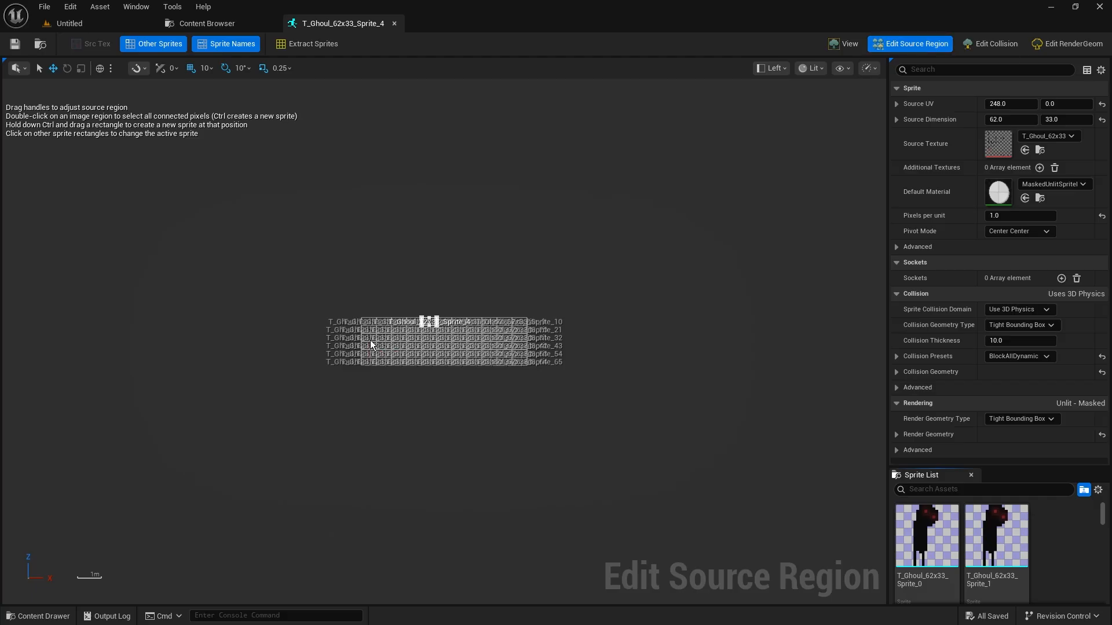
{"action": "scroll", "coordinate": [371, 339], "scroll_direction": "up", "scroll_amount": 7}
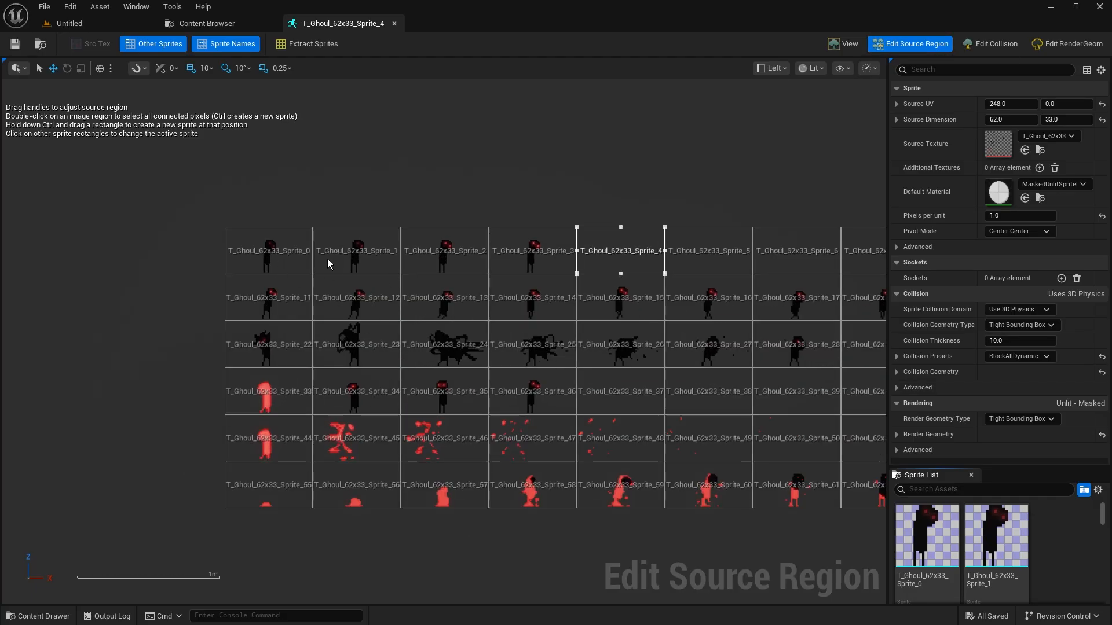
{"action": "right_click_drag", "start_coordinate": [657, 208], "coordinate": [568, 178]}
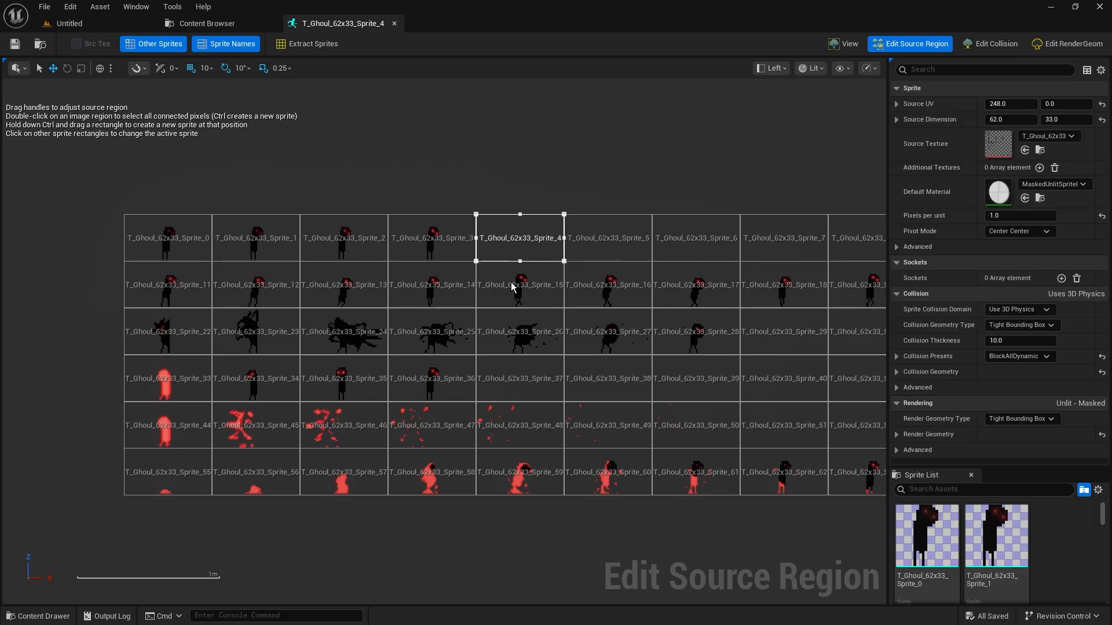
{"action": "scroll", "coordinate": [536, 232], "scroll_direction": "up", "scroll_amount": 4}
{"action": "scroll", "coordinate": [553, 262], "scroll_direction": "up", "scroll_amount": 1}
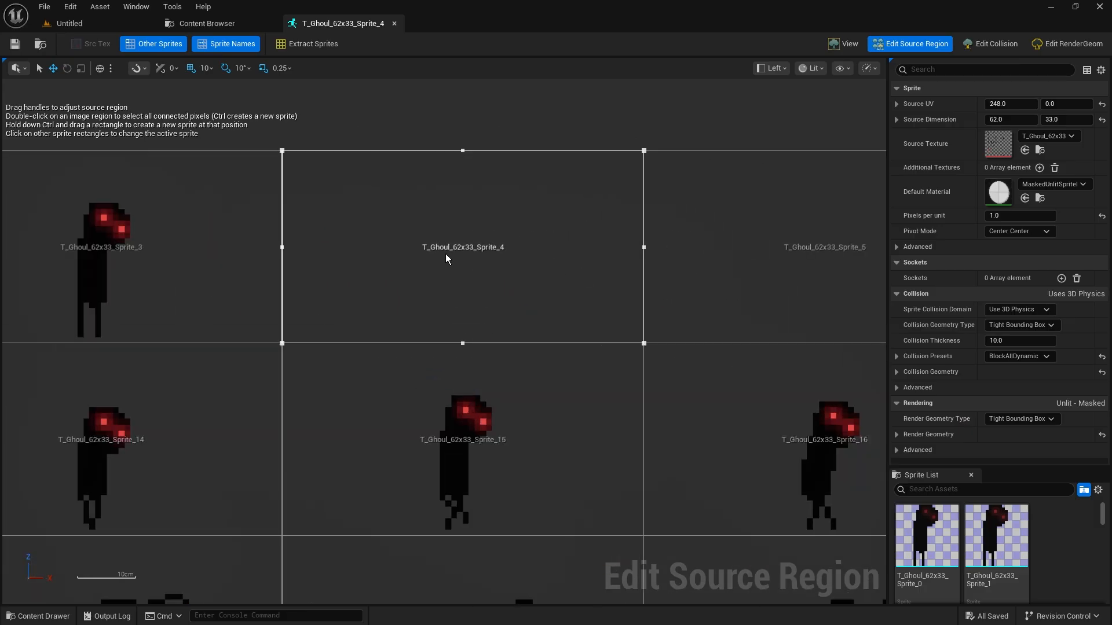
{"action": "scroll", "coordinate": [724, 282], "scroll_direction": "down", "scroll_amount": 1}
{"action": "right_click_drag", "start_coordinate": [747, 279], "coordinate": [422, 276]}
{"action": "right_click_drag", "start_coordinate": [781, 270], "coordinate": [574, 283]}
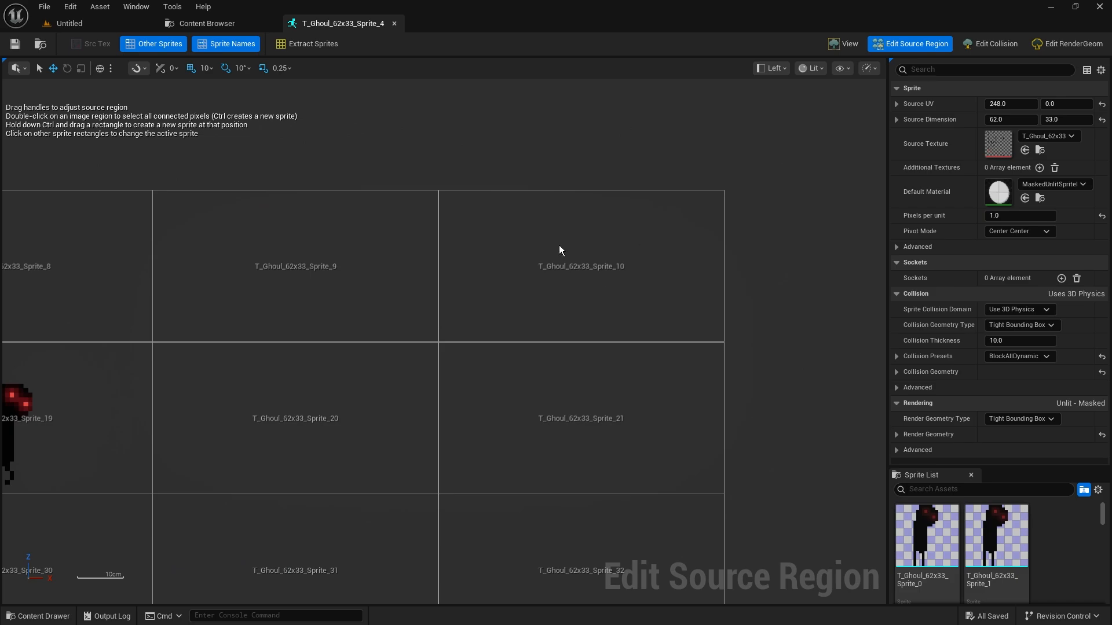
{"action": "scroll", "coordinate": [397, 225], "scroll_direction": "down", "scroll_amount": 4}
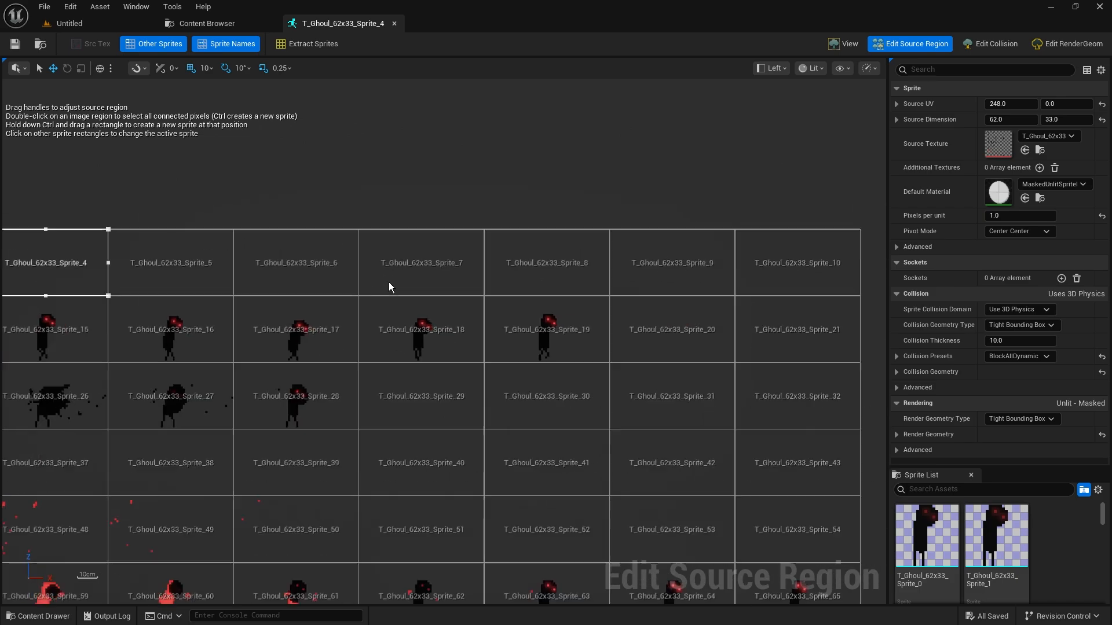
Step: Examine the ghoul frames and grid cells in the lower rows of the source sheet
{"action": "right_click_drag", "start_coordinate": [389, 288], "coordinate": [588, 214]}
{"action": "right_click_drag", "start_coordinate": [365, 404], "coordinate": [660, 338]}
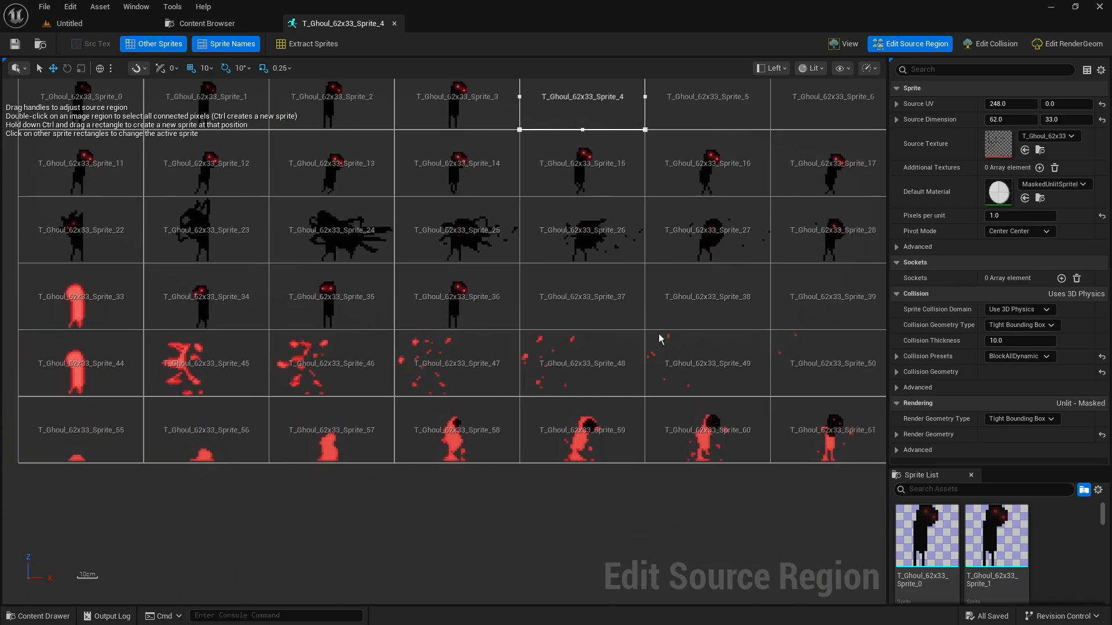
{"action": "scroll", "coordinate": [614, 392], "scroll_direction": "up", "scroll_amount": 5}
{"action": "scroll", "coordinate": [492, 404], "scroll_direction": "down", "scroll_amount": 3}
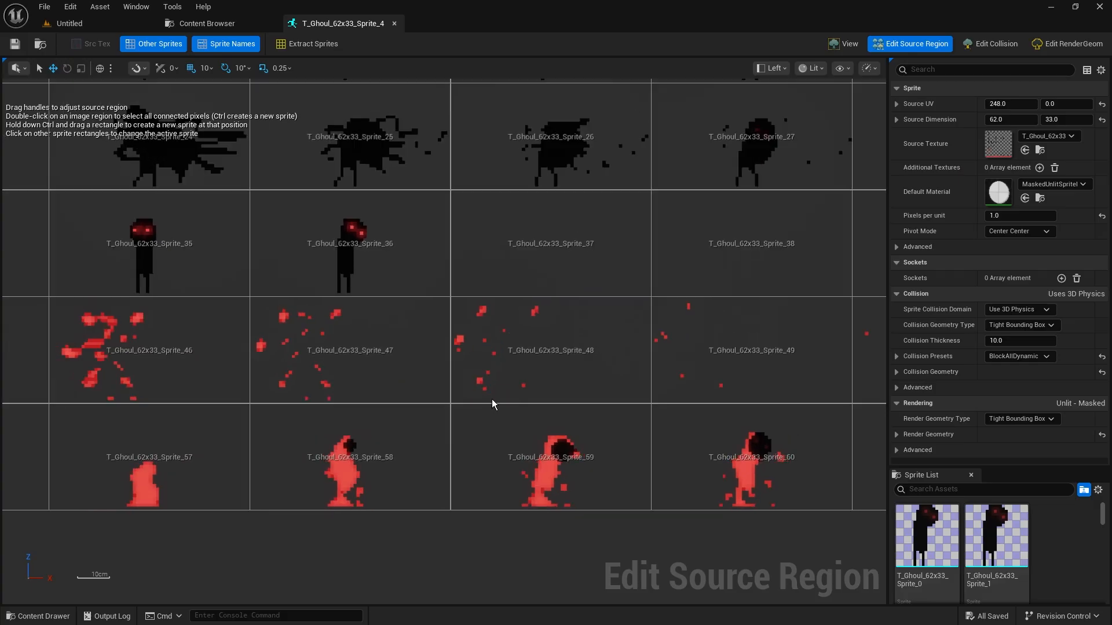
{"action": "right_click_drag", "start_coordinate": [226, 421], "coordinate": [487, 395]}
{"action": "right_click_drag", "start_coordinate": [707, 363], "coordinate": [252, 391]}
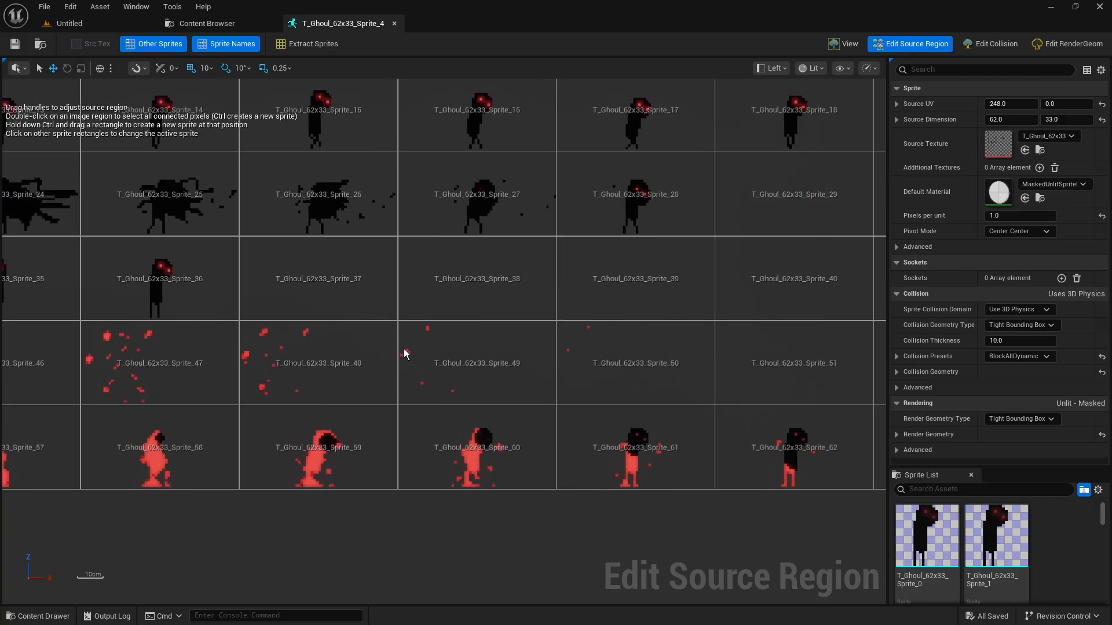
Step: Examine the cells with the last red particles and the cells beyond them up to the sheet's edge, and close the sprite editor
{"action": "scroll", "coordinate": [666, 352], "scroll_direction": "up", "scroll_amount": 3}
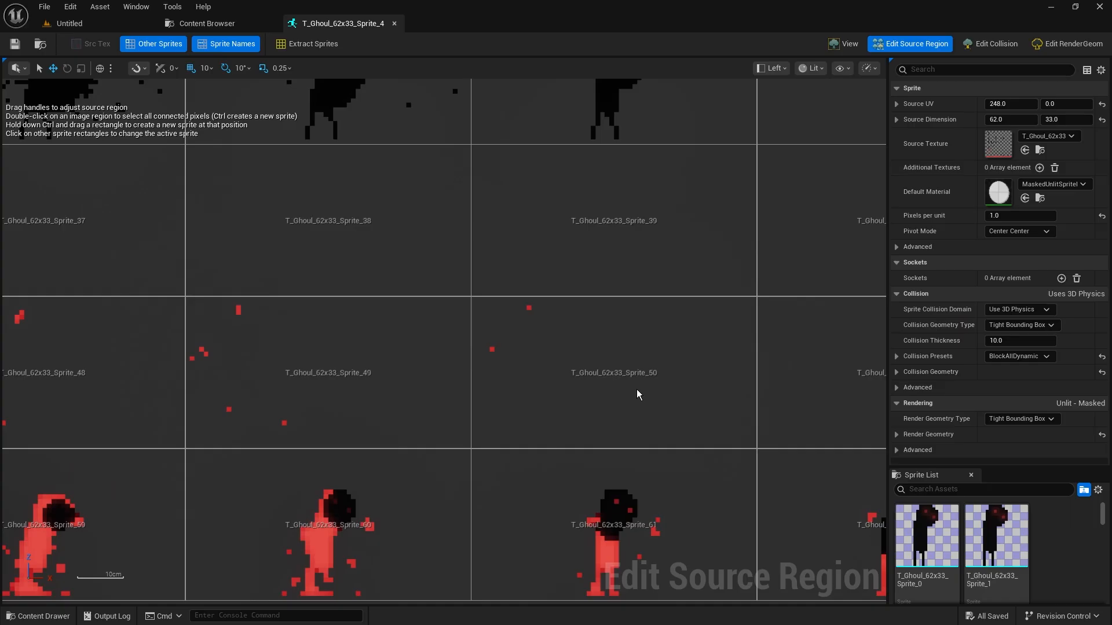
{"action": "scroll", "coordinate": [637, 389], "scroll_direction": "up", "scroll_amount": 3}
{"action": "right_click_drag", "start_coordinate": [742, 347], "coordinate": [430, 355]}
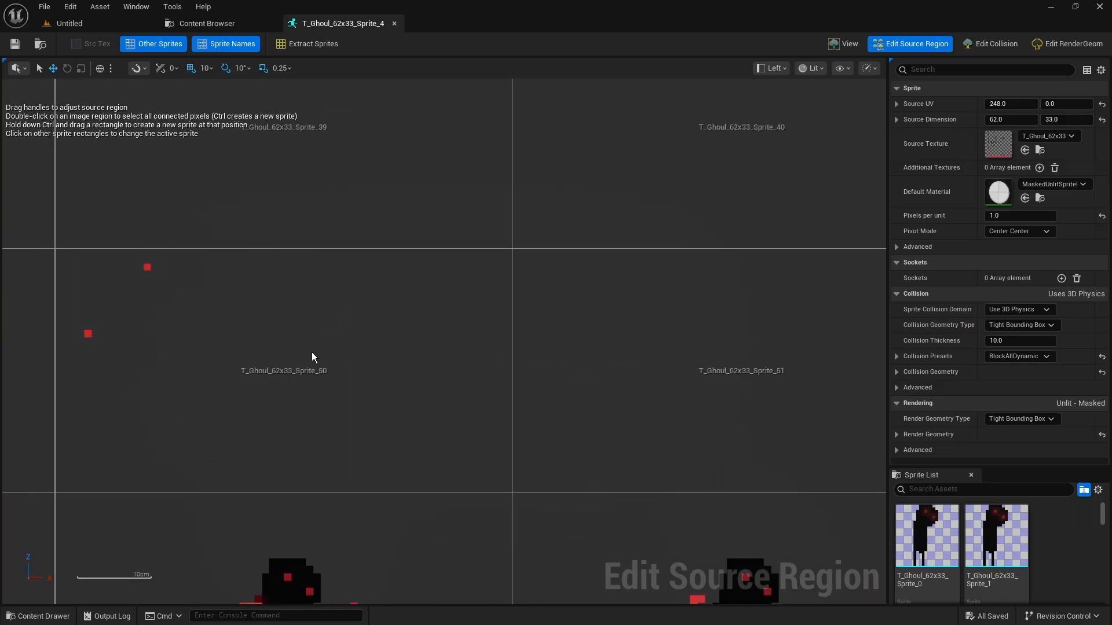
{"action": "scroll", "coordinate": [371, 372], "scroll_direction": "down", "scroll_amount": 1}
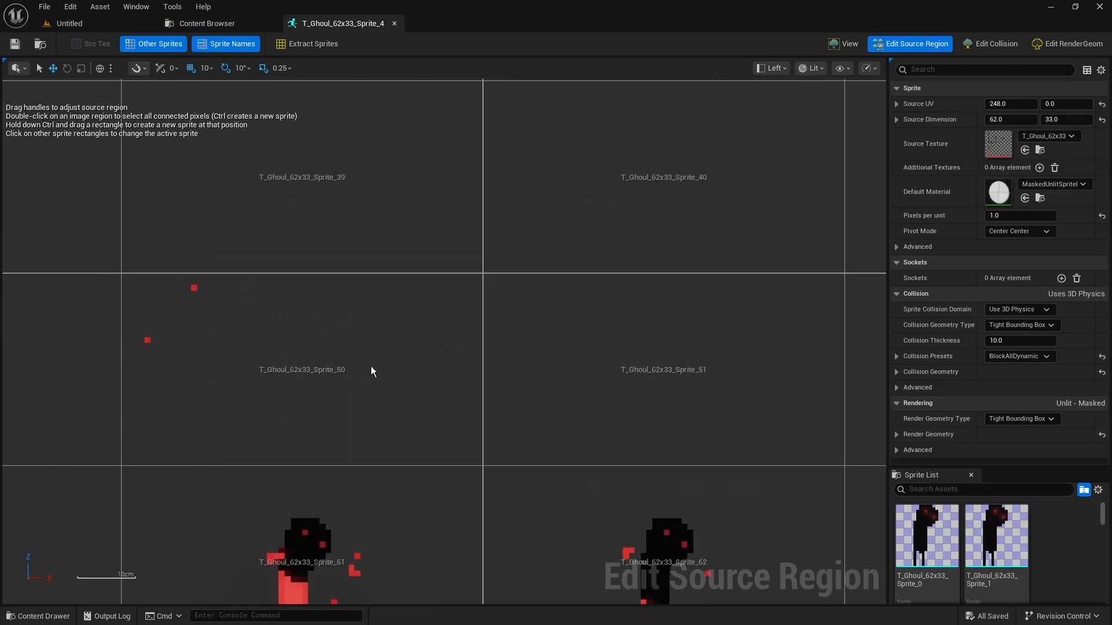
{"action": "right_click_drag", "start_coordinate": [688, 333], "coordinate": [563, 342]}
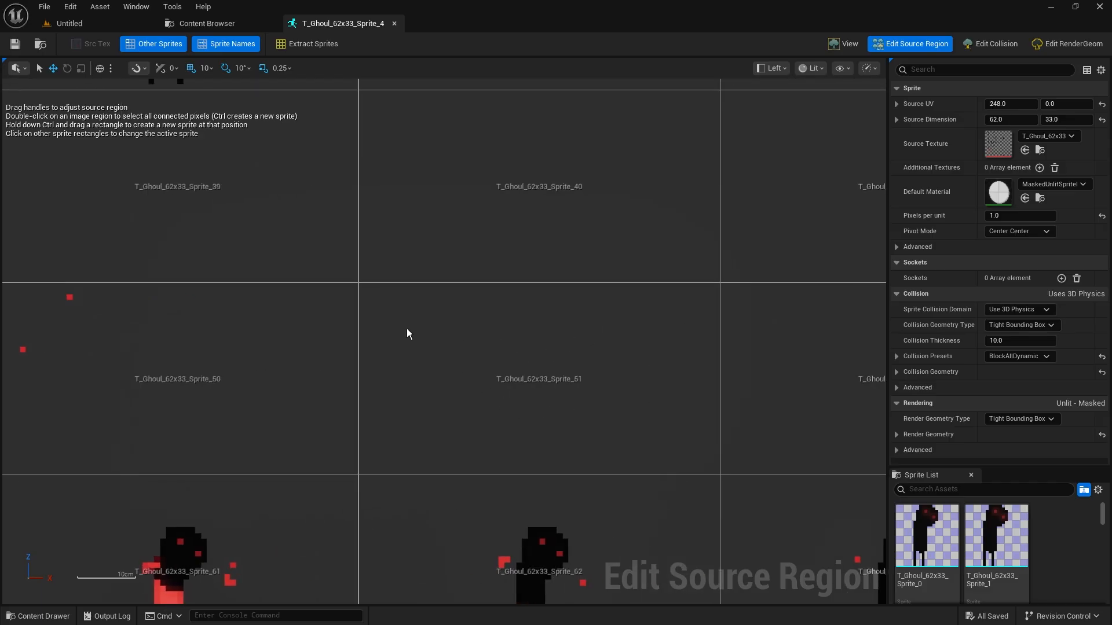
{"action": "right_click_drag", "start_coordinate": [220, 362], "coordinate": [502, 377]}
{"action": "scroll", "coordinate": [353, 368], "scroll_direction": "down", "scroll_amount": 4}
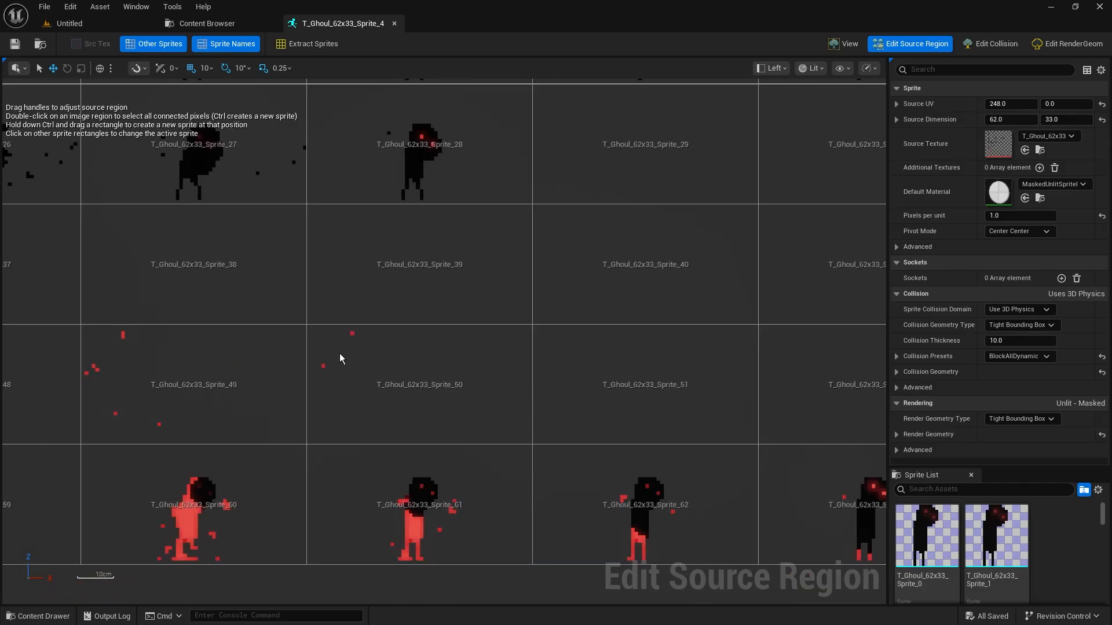
{"action": "right_click_drag", "start_coordinate": [698, 400], "coordinate": [387, 391]}
{"action": "scroll", "coordinate": [631, 391], "scroll_direction": "down", "scroll_amount": 3}
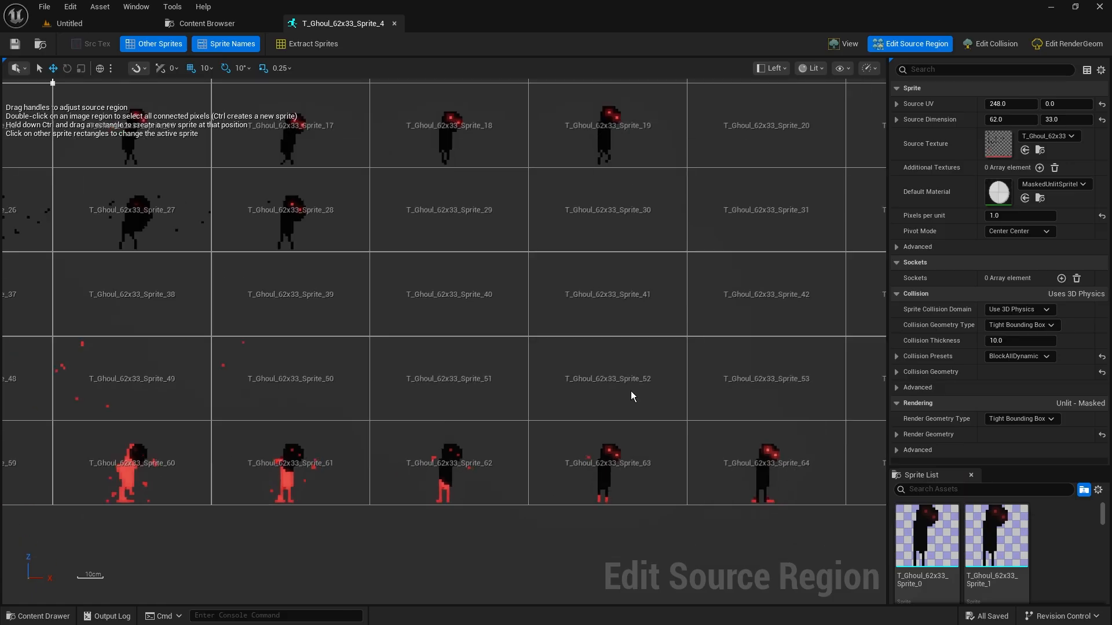
{"action": "right_click_drag", "start_coordinate": [707, 404], "coordinate": [393, 392]}
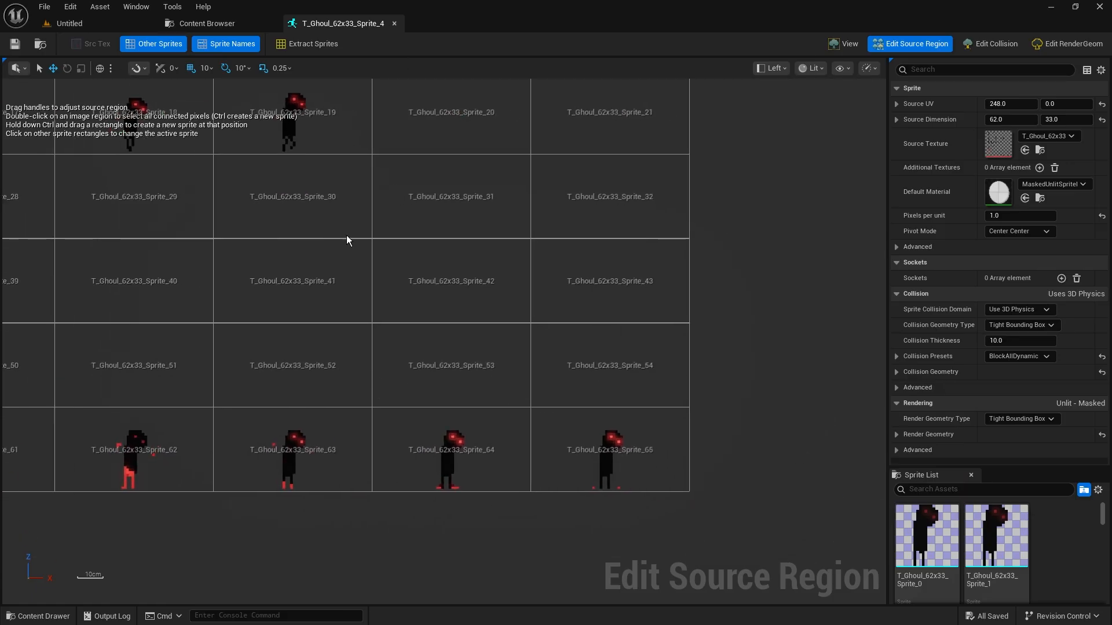
{"action": "right_click_drag", "start_coordinate": [208, 306], "coordinate": [536, 348]}
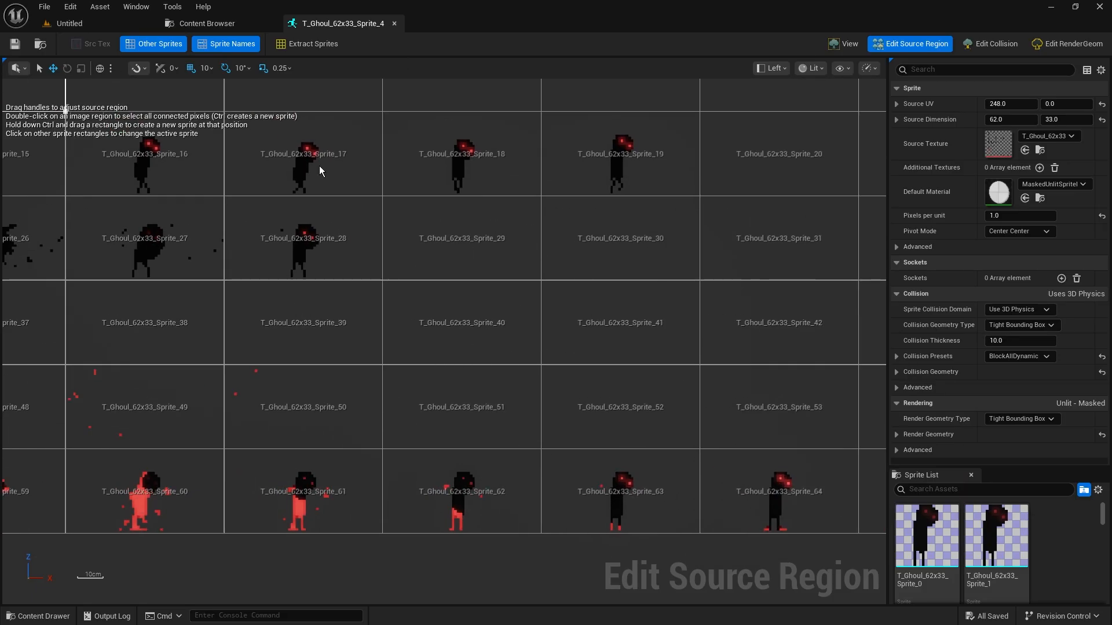
{"action": "left_click", "coordinate": [394, 24]}
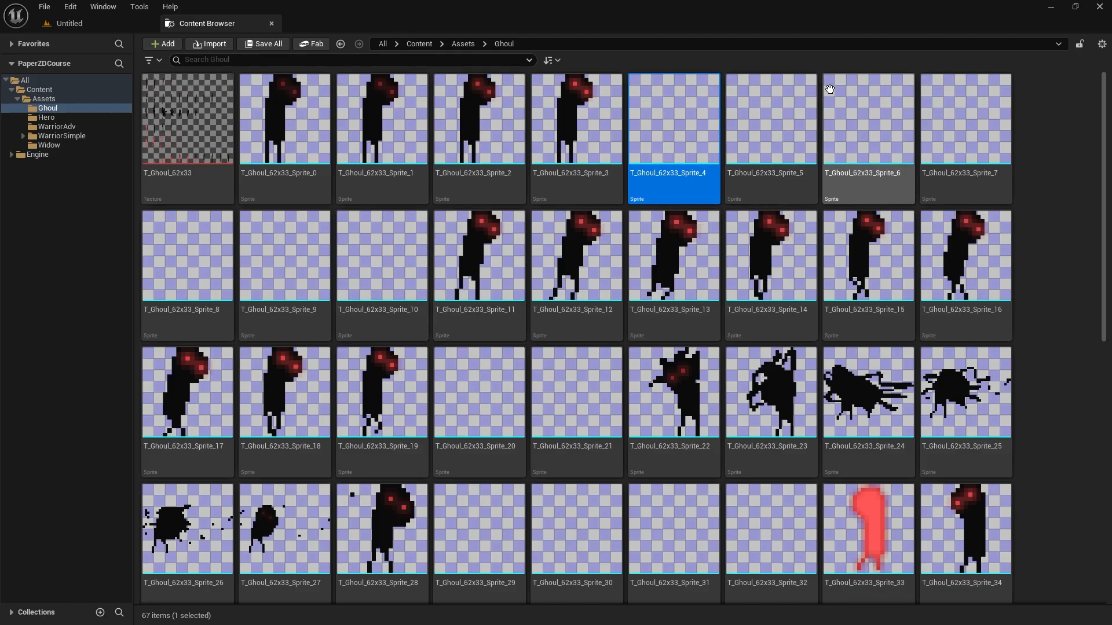
Step: Delete the empty sprites T_Ghoul_62x33_Sprite_4 through T_Ghoul_62x33_Sprite_10 from the Ghoul folder
{"action": "left_click", "coordinate": [383, 257], "text": "shift"}
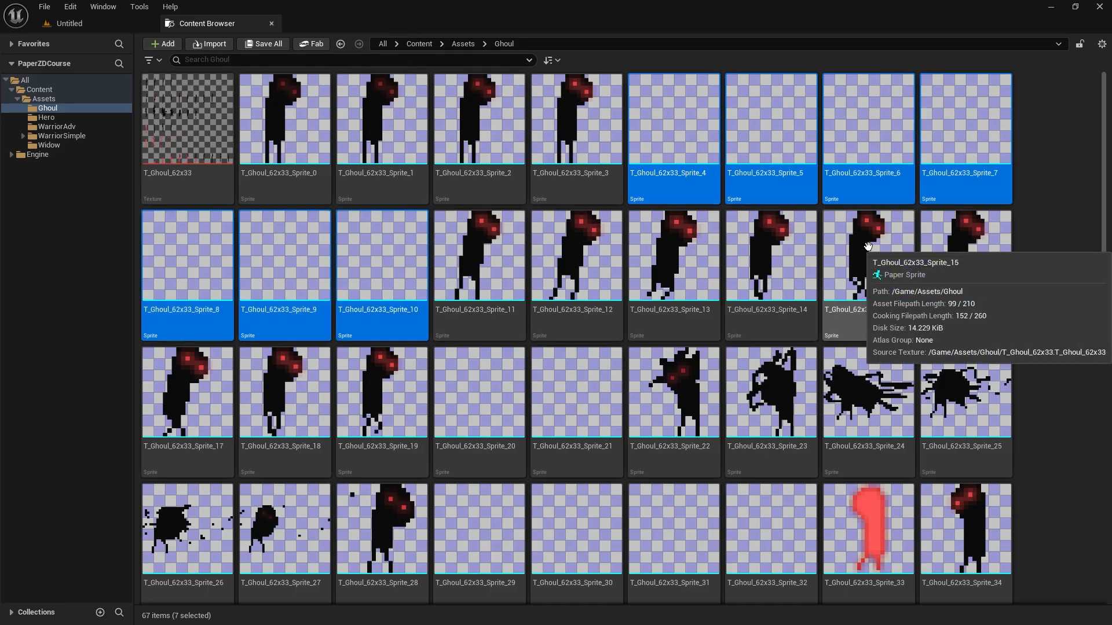
{"action": "key", "text": "Delete"}
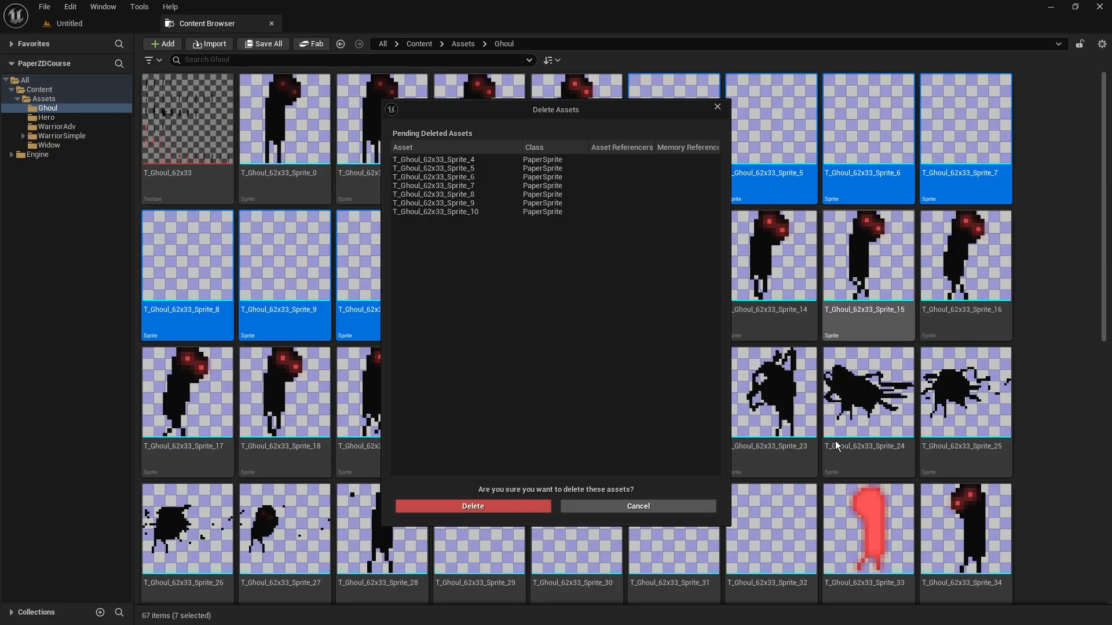
{"action": "left_click", "coordinate": [514, 512]}
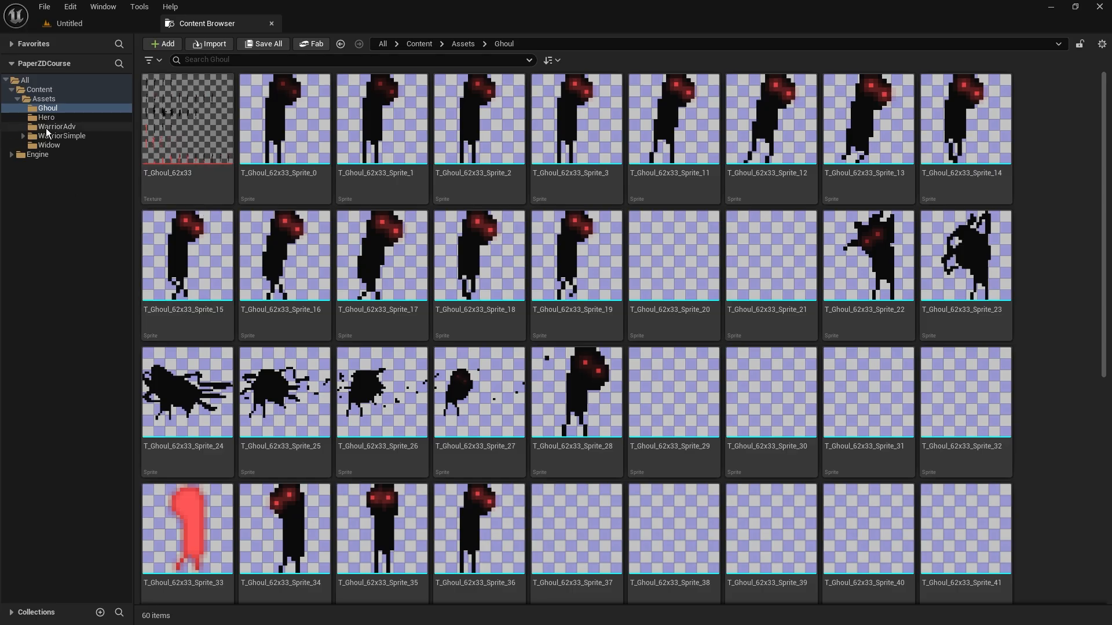
Step: Open the T_WarriorAdv texture in the WarriorAdv folder, examine its animation rows and close it
{"action": "left_click", "coordinate": [67, 136]}
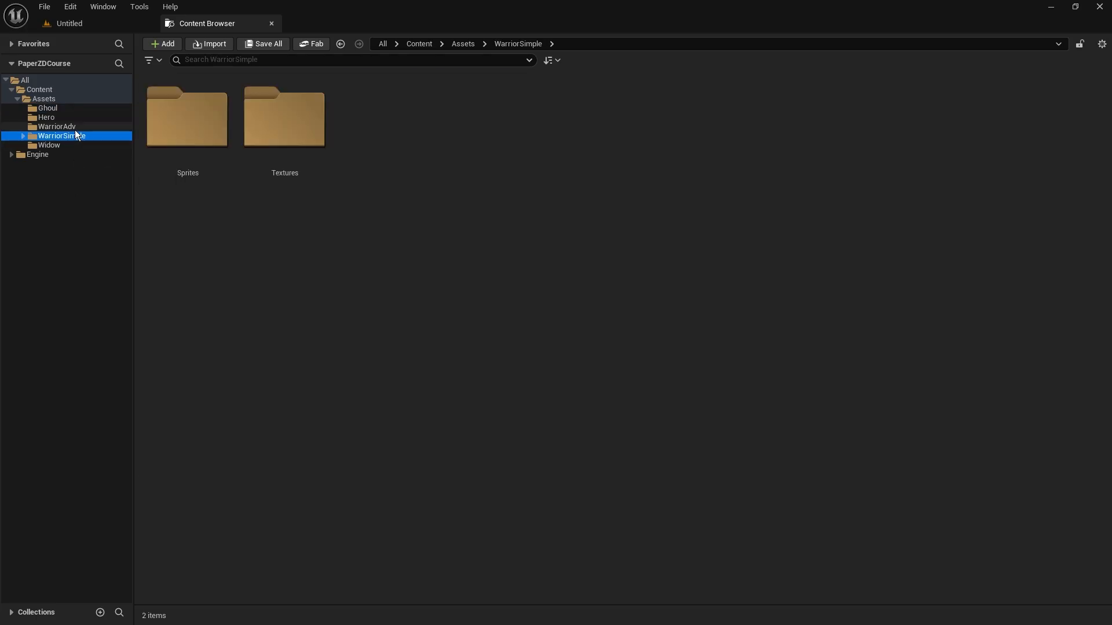
{"action": "left_click", "coordinate": [57, 126]}
{"action": "left_click", "coordinate": [164, 97]}
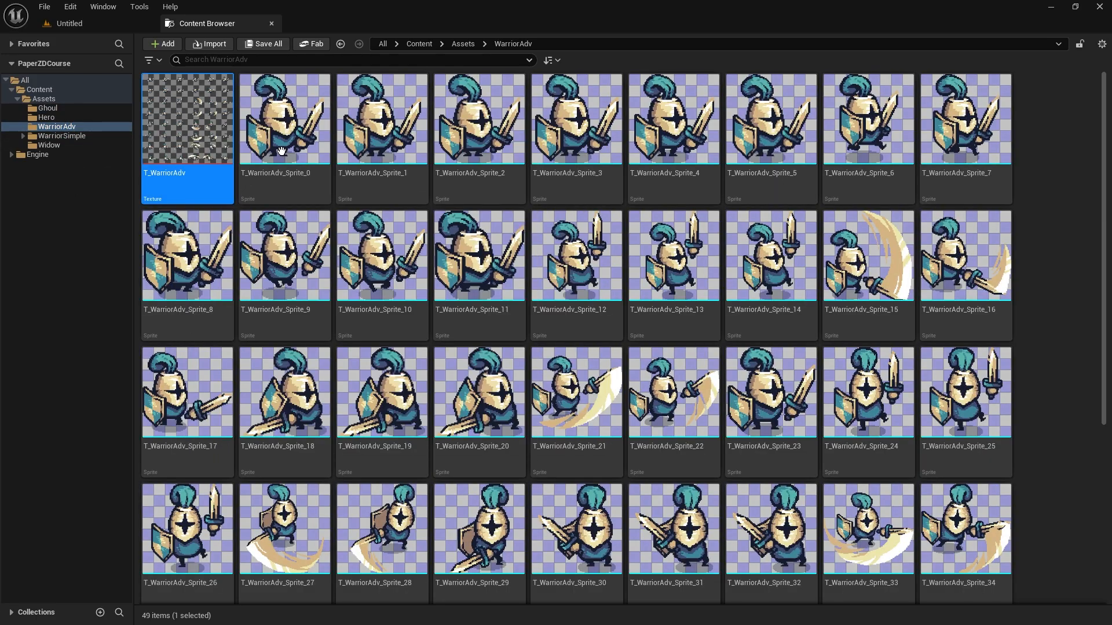
{"action": "right_click_drag", "start_coordinate": [419, 162], "coordinate": [412, 258]}
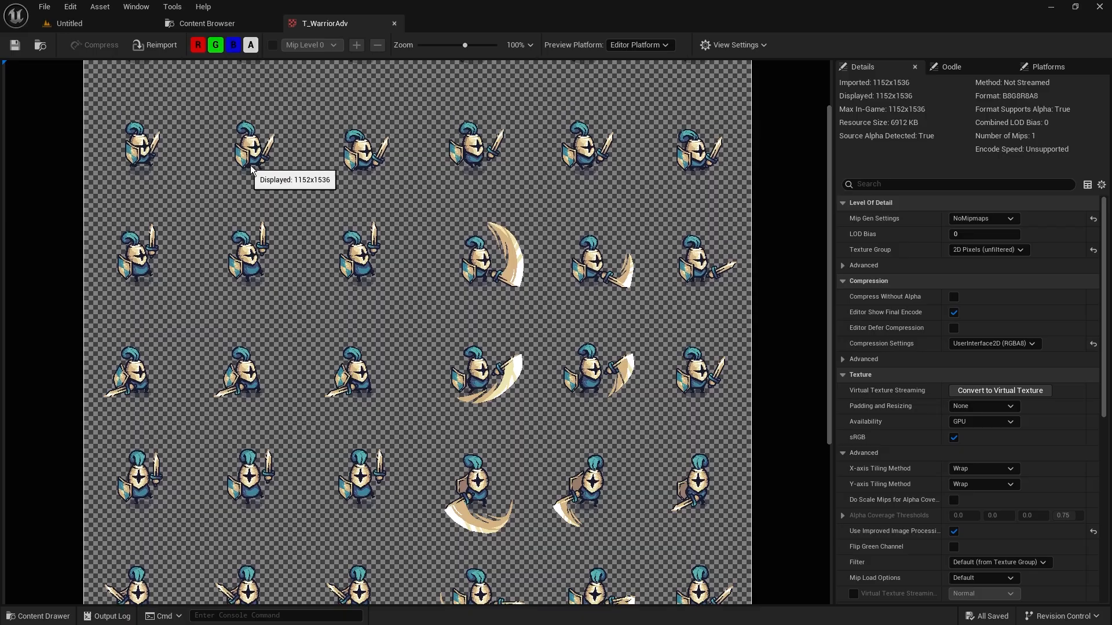
{"action": "left_click", "coordinate": [395, 23]}
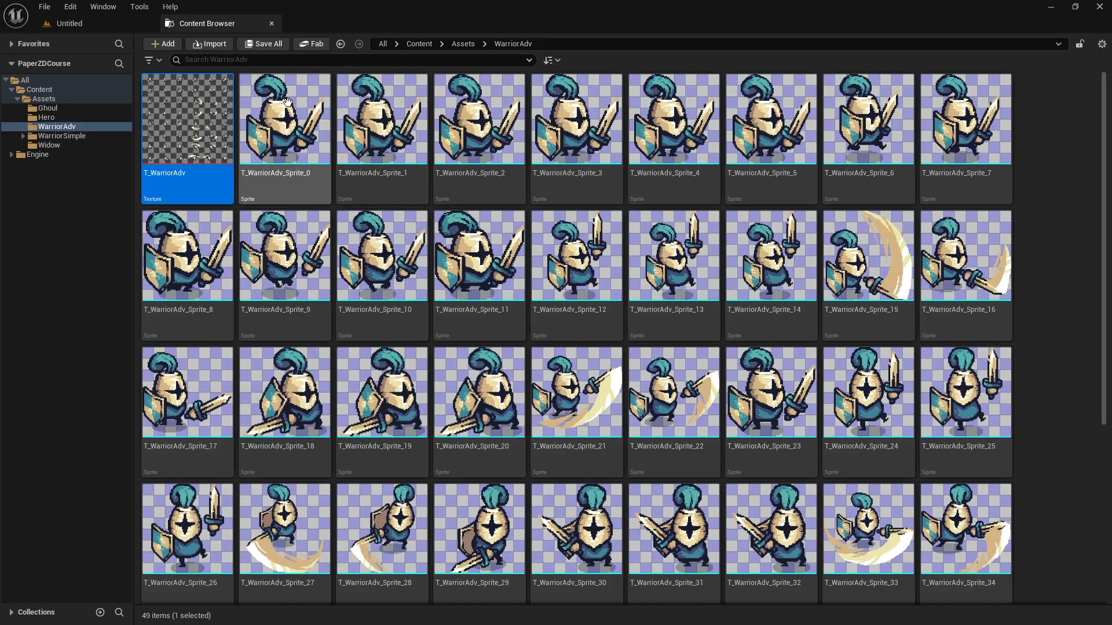
Step: Select T_WarriorAdv_Sprite_0 through Sprite_5 and, as a second group, Sprite_6 through Sprite_11 to review the first two animations' frames
{"action": "left_click", "coordinate": [285, 128]}
{"action": "left_click", "coordinate": [771, 139], "text": "shift"}
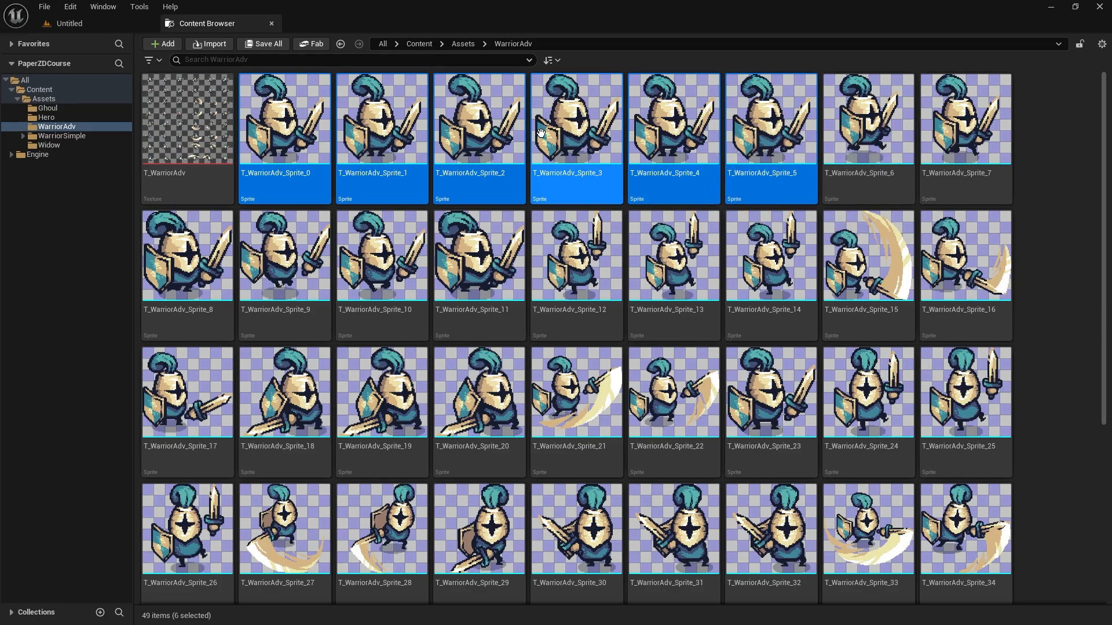
{"action": "left_click", "coordinate": [867, 124]}
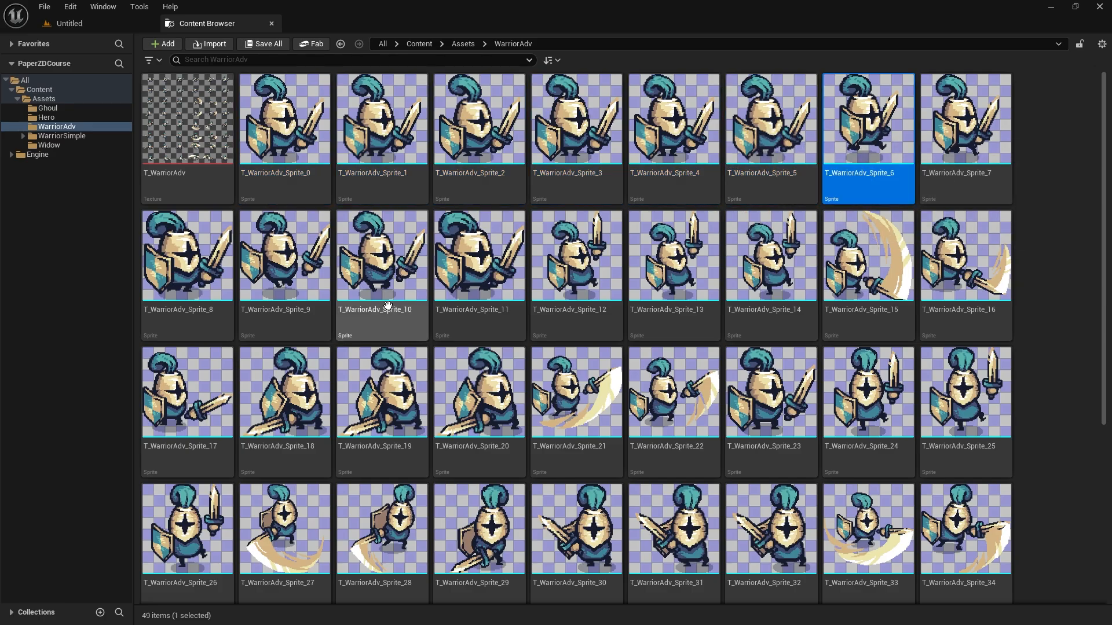
{"action": "left_click", "coordinate": [484, 272], "text": "shift"}
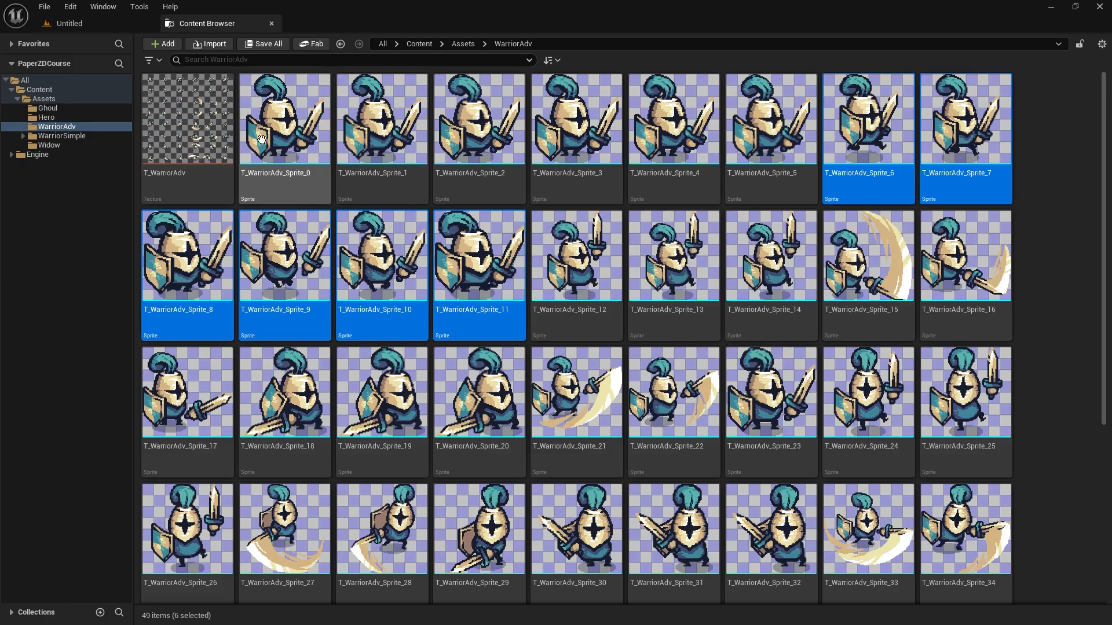
Step: Expand the WarriorSimple folder tree to show its animation subfolders and look through the remaining sprites in the Ghoul folder
{"action": "left_click", "coordinate": [23, 136]}
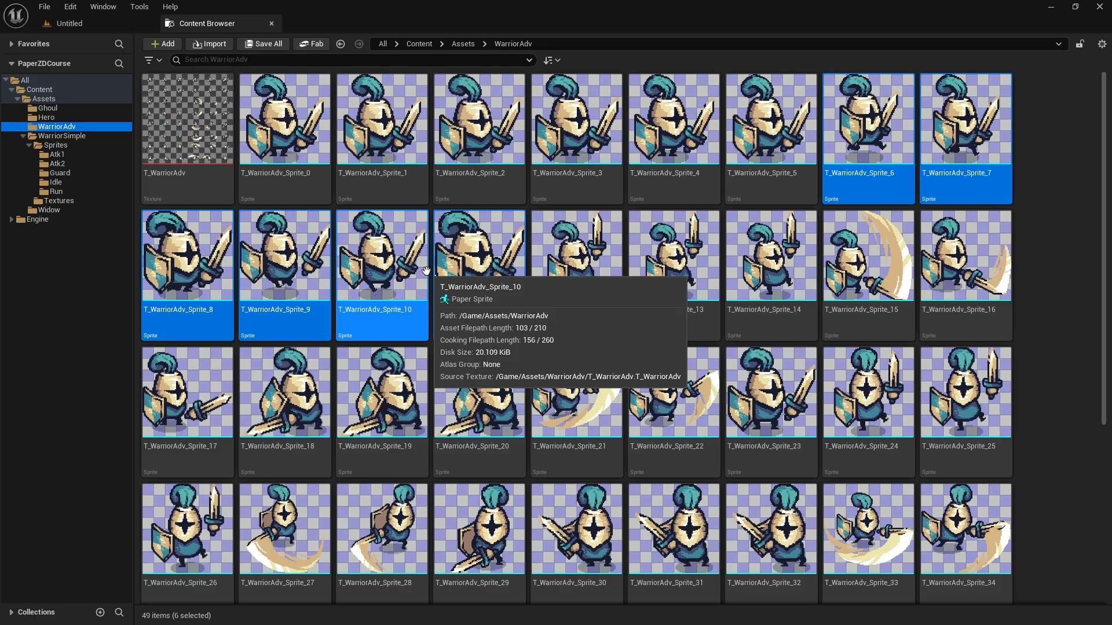
{"action": "left_click", "coordinate": [67, 107]}
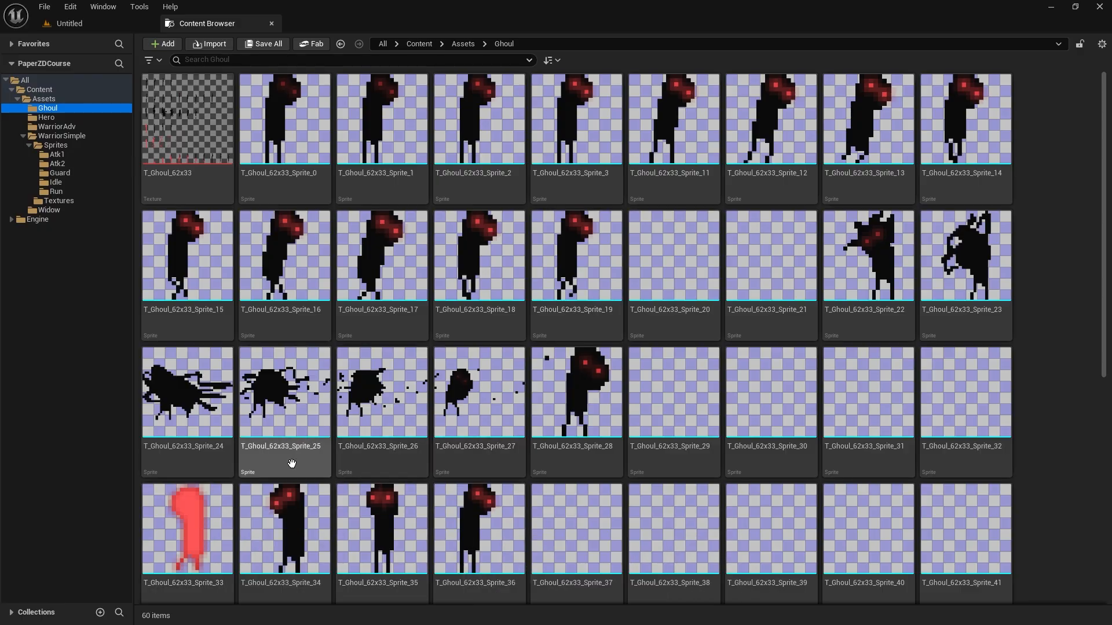
{"action": "scroll", "coordinate": [292, 464], "scroll_direction": "down", "scroll_amount": 7}
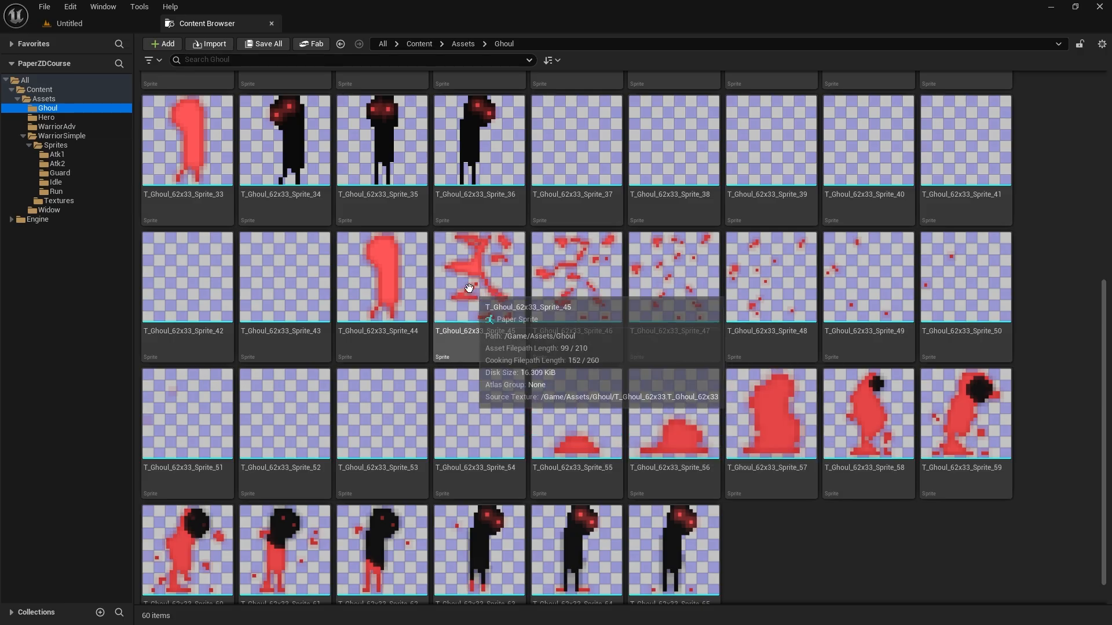
Step: Open the T_Ghoul_62x33_Sprite_46 sprite, examine its edge pixels up close and widen the details area to read its default material
{"action": "double_click", "coordinate": [591, 347]}
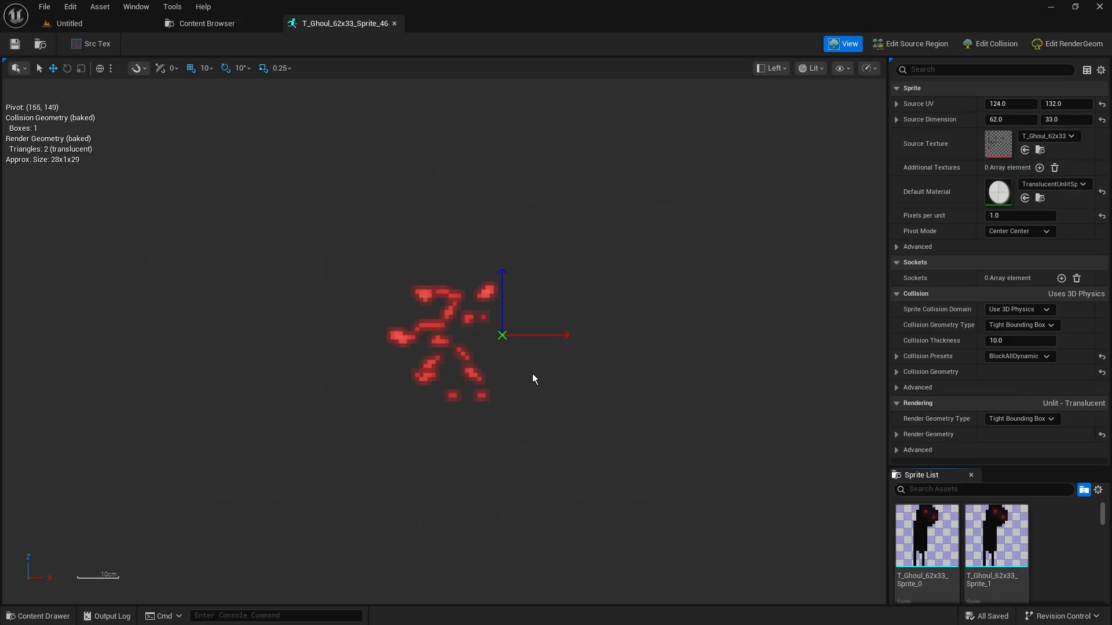
{"action": "scroll", "coordinate": [443, 341], "scroll_direction": "up", "scroll_amount": 6}
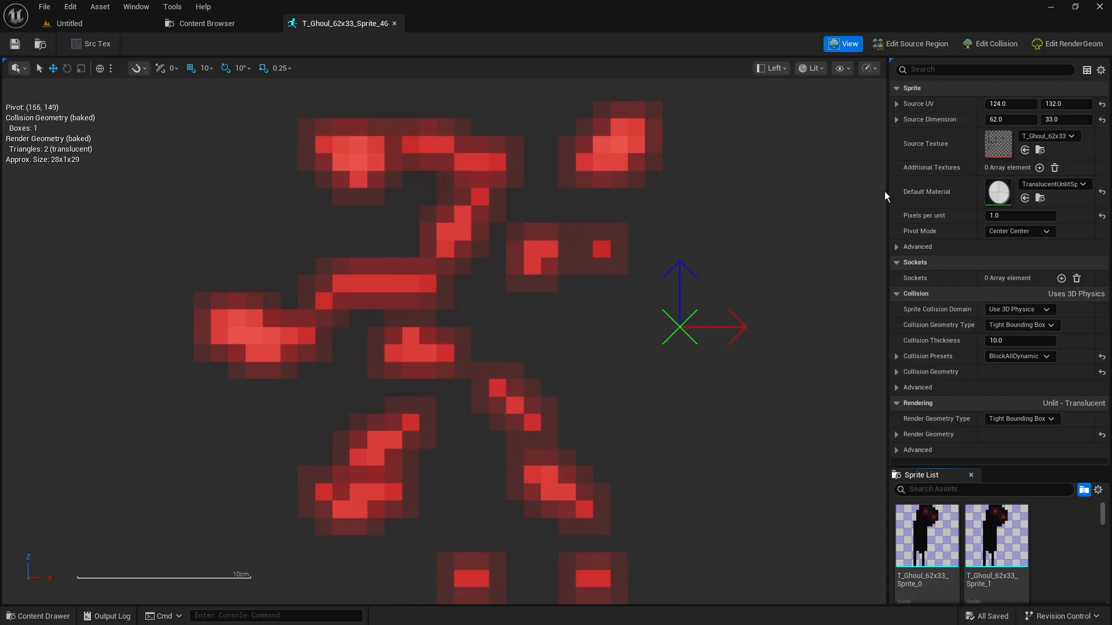
{"action": "left_click_drag", "start_coordinate": [886, 191], "coordinate": [835, 190]}
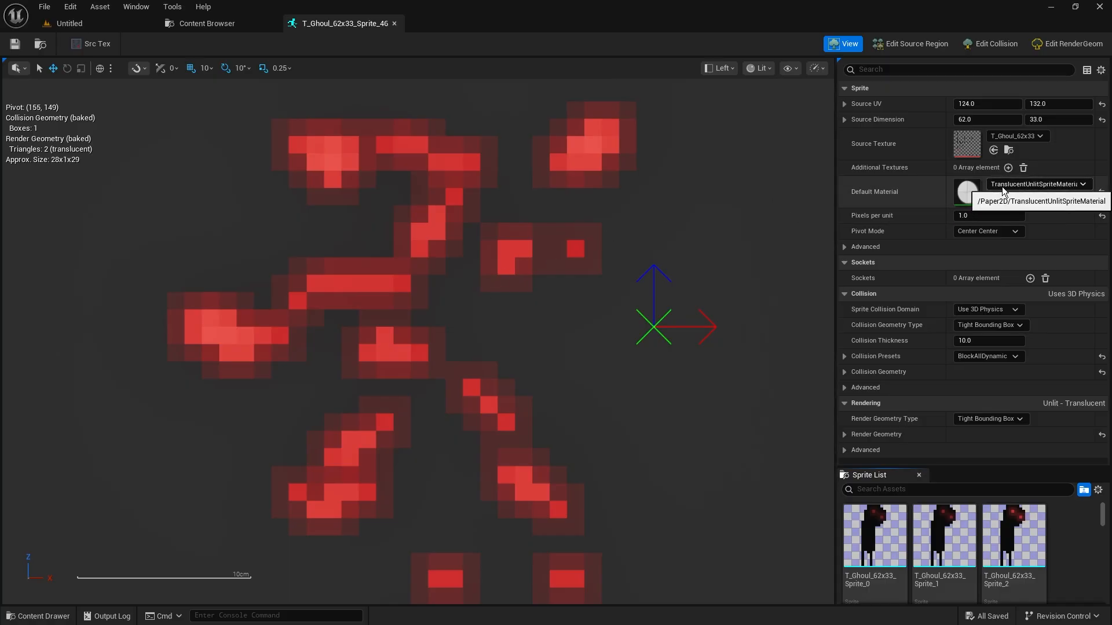
Step: Find MaskedUnlitSpriteMaterial in the Paper2D plugin content and assign it as the default material of T_Ghoul_62x33_Sprite_46
{"action": "left_click", "coordinate": [1011, 199]}
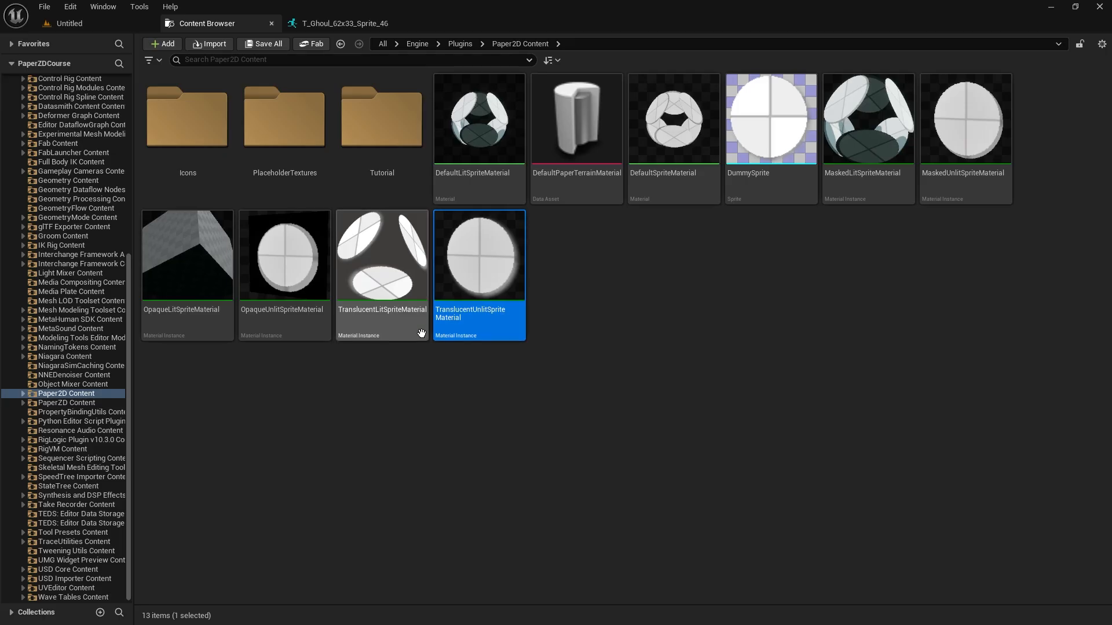
{"action": "left_click", "coordinate": [943, 184]}
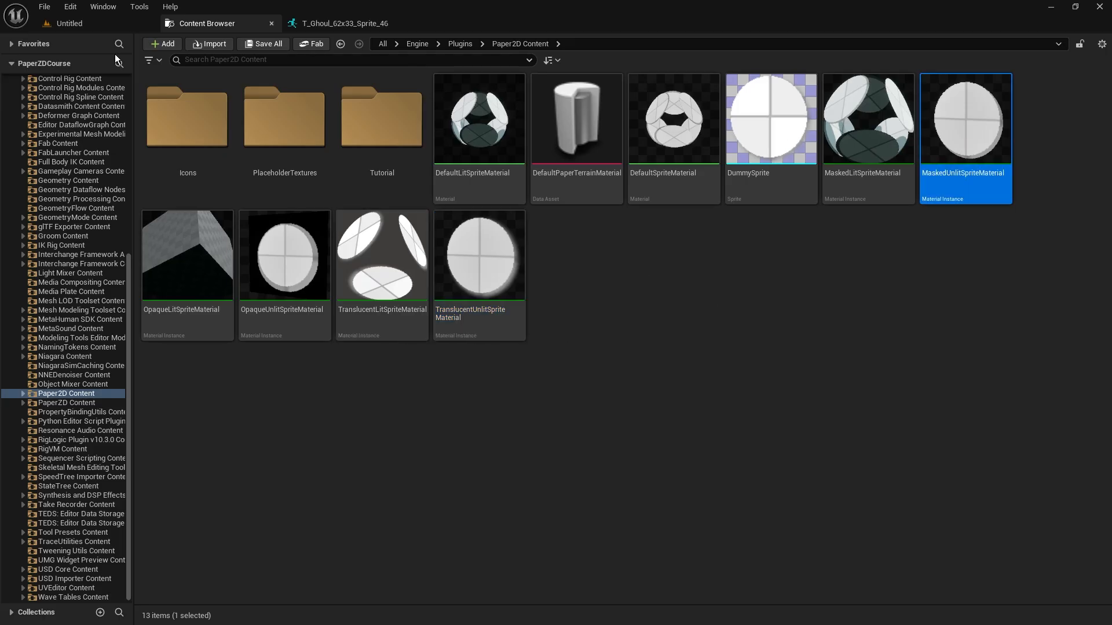
{"action": "left_click", "coordinate": [345, 24]}
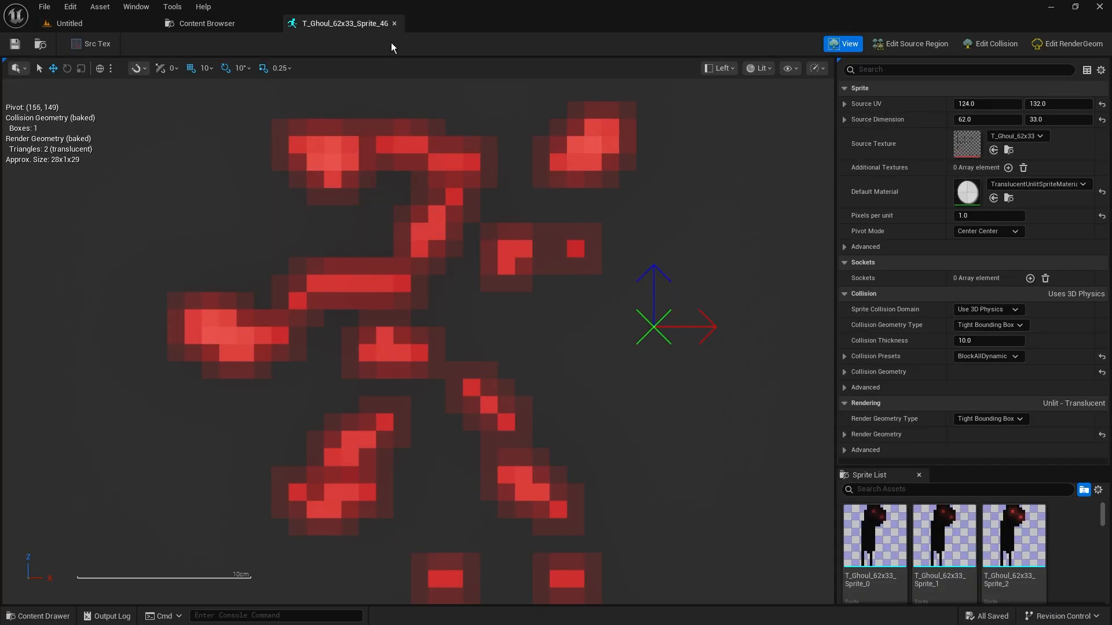
{"action": "left_click", "coordinate": [994, 200]}
{"action": "scroll", "coordinate": [444, 173], "scroll_direction": "down", "scroll_amount": 2}
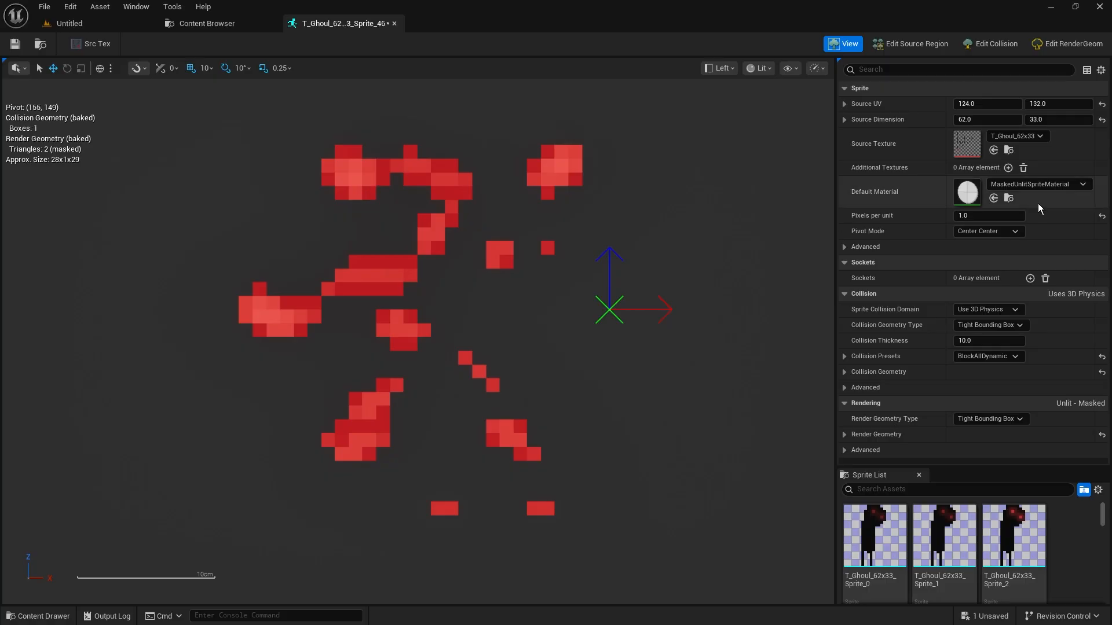
Step: Check the default material picker's view settings for the Engine Content option and close the picker
{"action": "left_click", "coordinate": [1028, 185]}
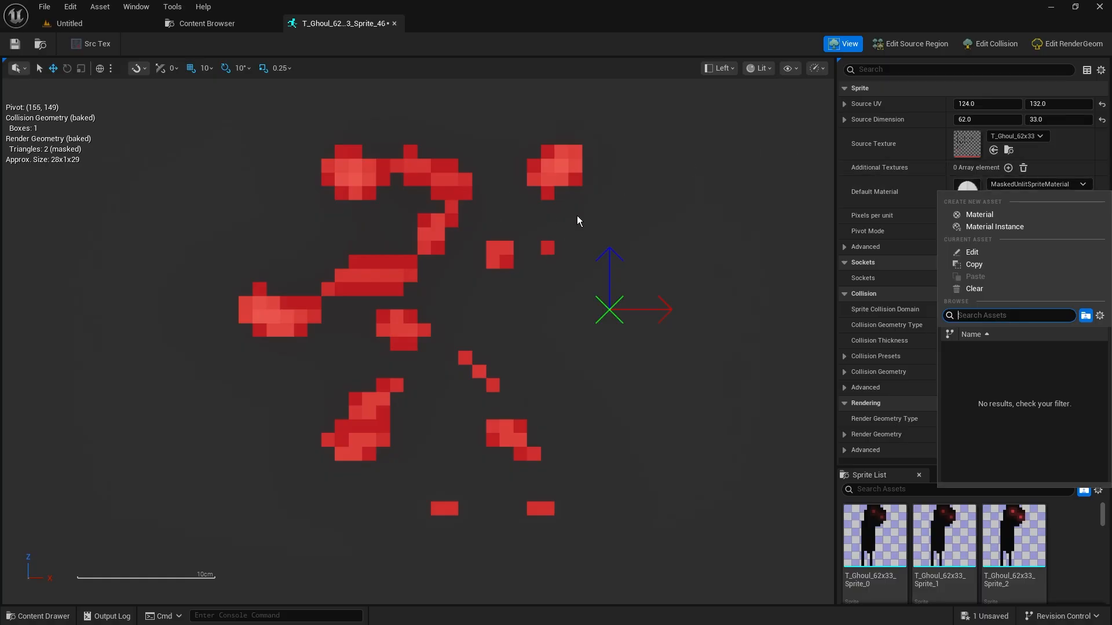
{"action": "left_click", "coordinate": [1100, 315]}
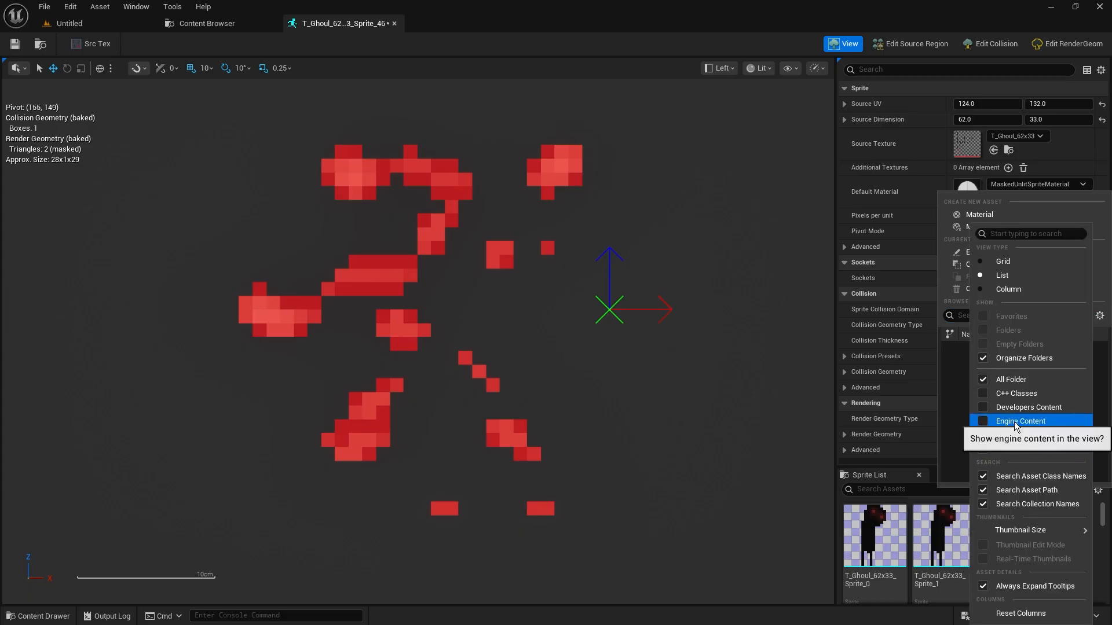
{"action": "left_click", "coordinate": [1101, 187]}
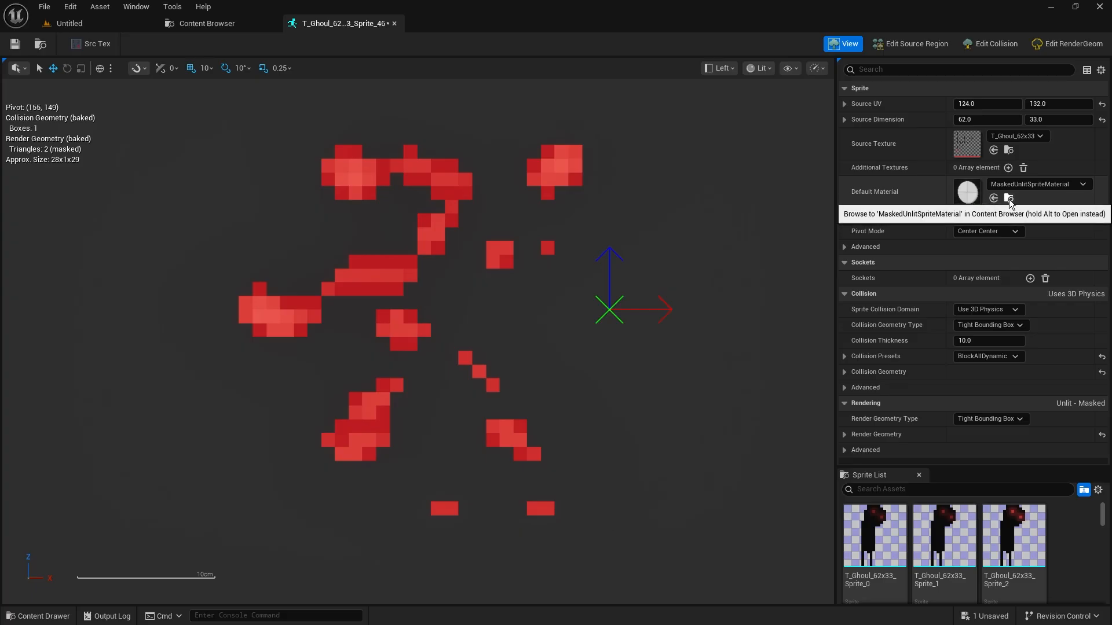
Step: Set the default material of T_Ghoul_62x33_Sprite_46 back to TranslucentUnlitSpriteMaterial and close the sprite
{"action": "left_click", "coordinate": [1008, 199]}
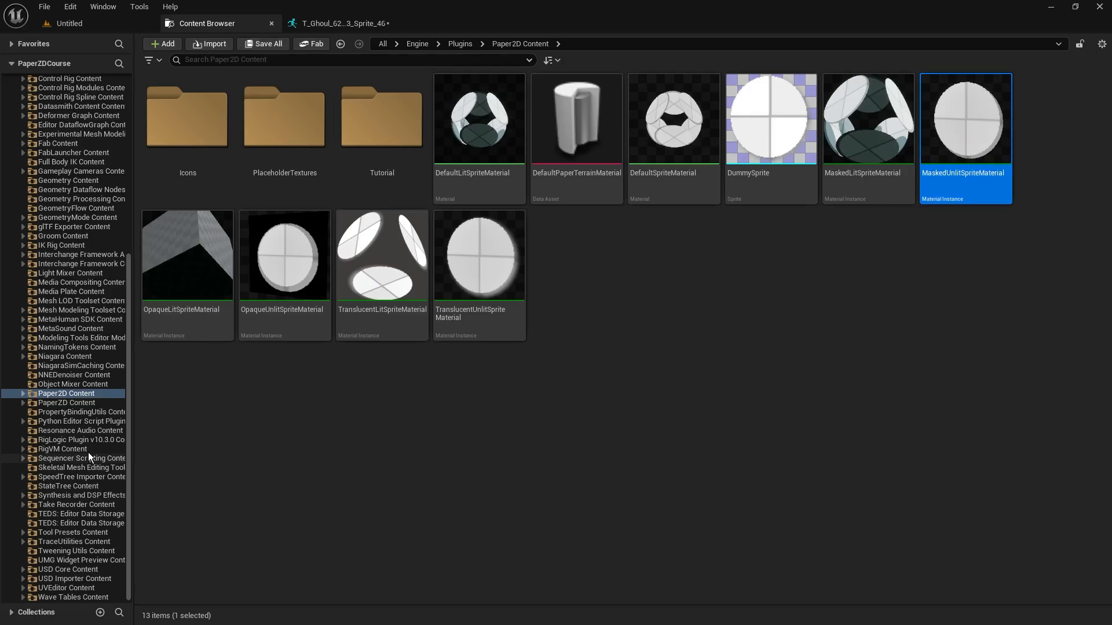
{"action": "left_click", "coordinate": [507, 260]}
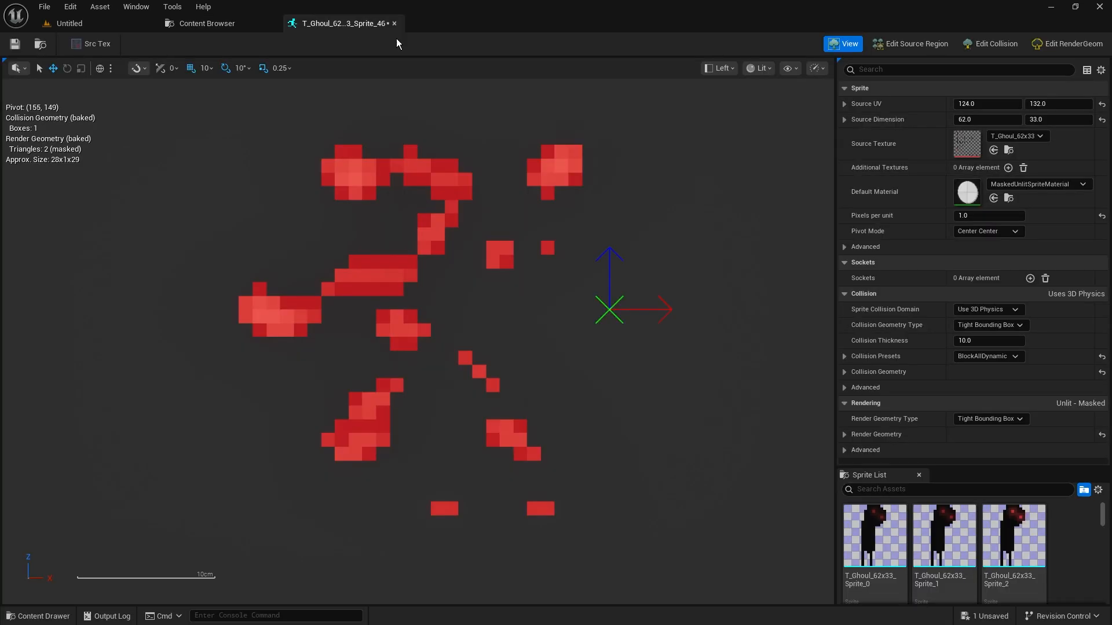
{"action": "left_click", "coordinate": [993, 198]}
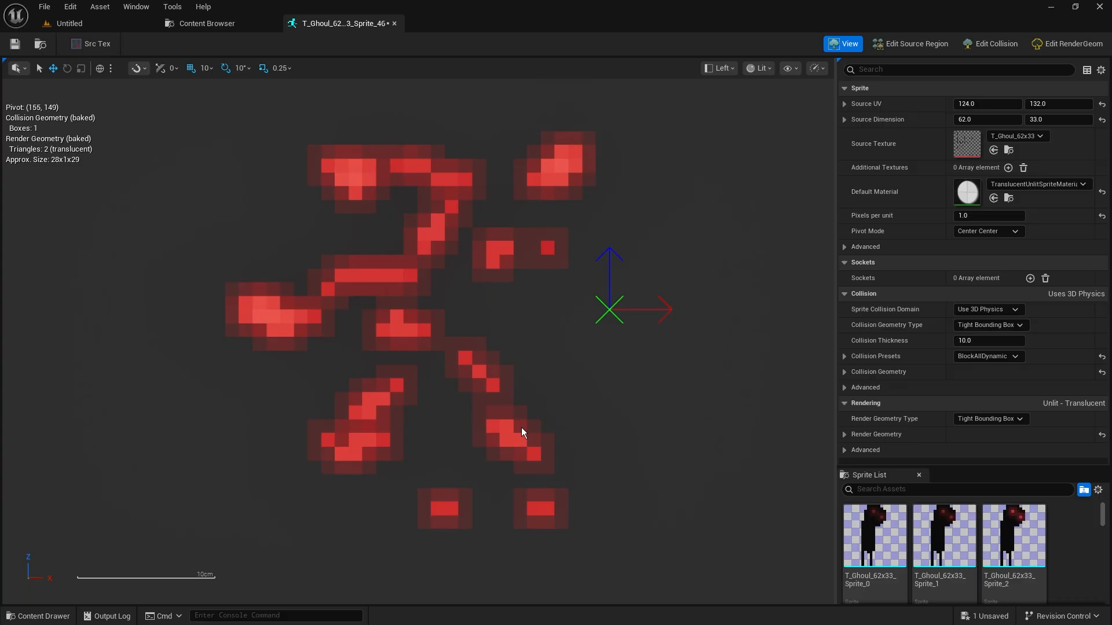
{"action": "left_click", "coordinate": [395, 23]}
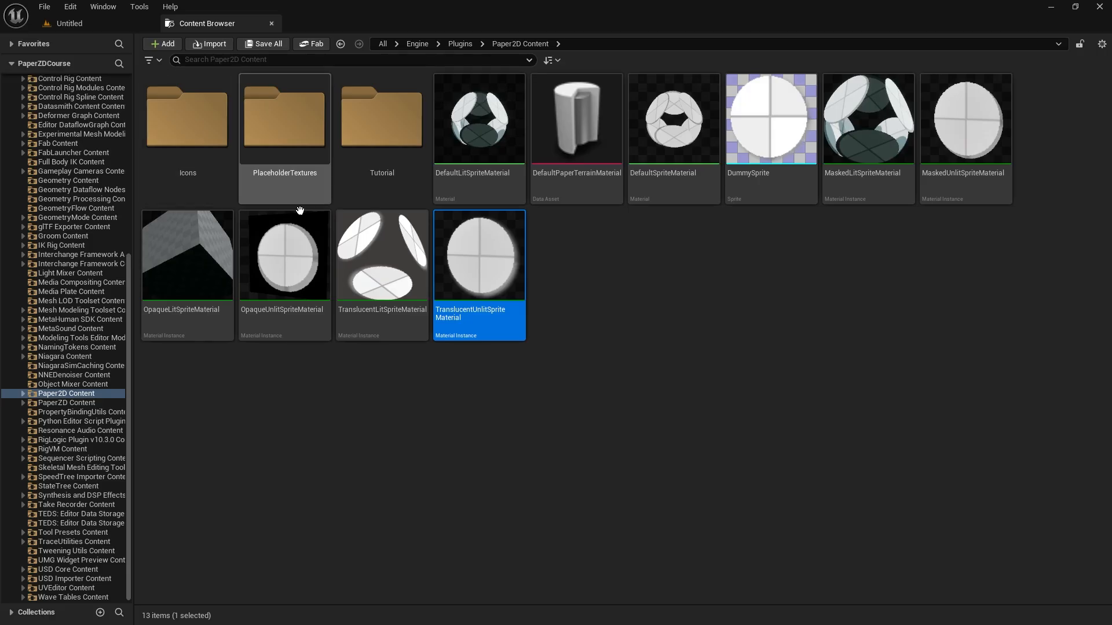
Step: Open T_Ghoul_62x33_Sprite_18 from the Ghoul folder, examine the translucent pixels around its head up close and close it
{"action": "left_click", "coordinate": [98, 24]}
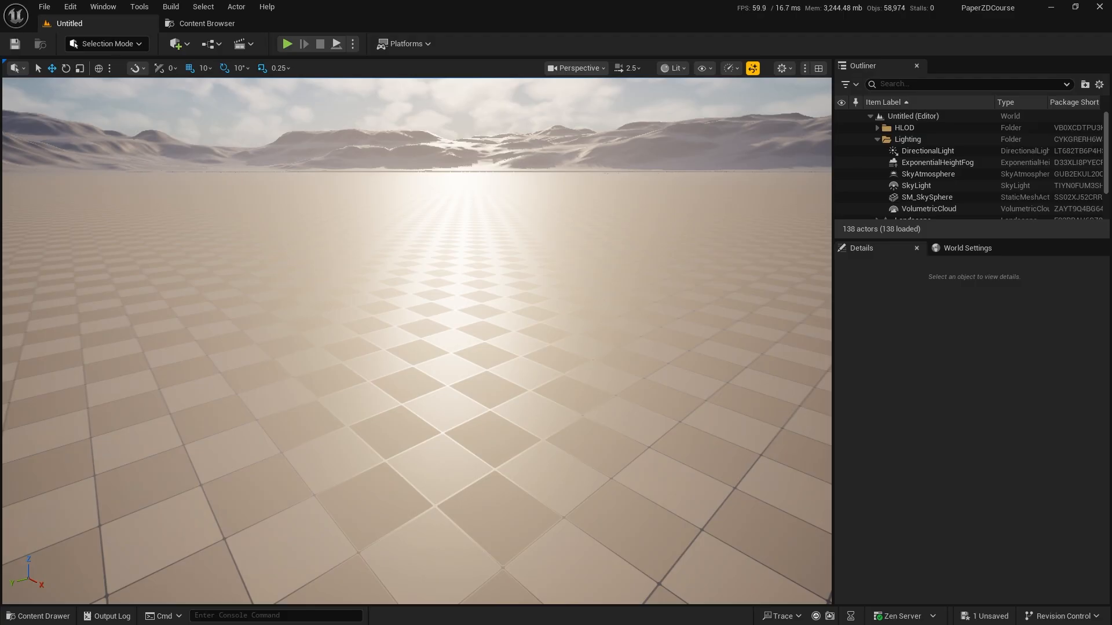
{"action": "left_click", "coordinate": [38, 617]}
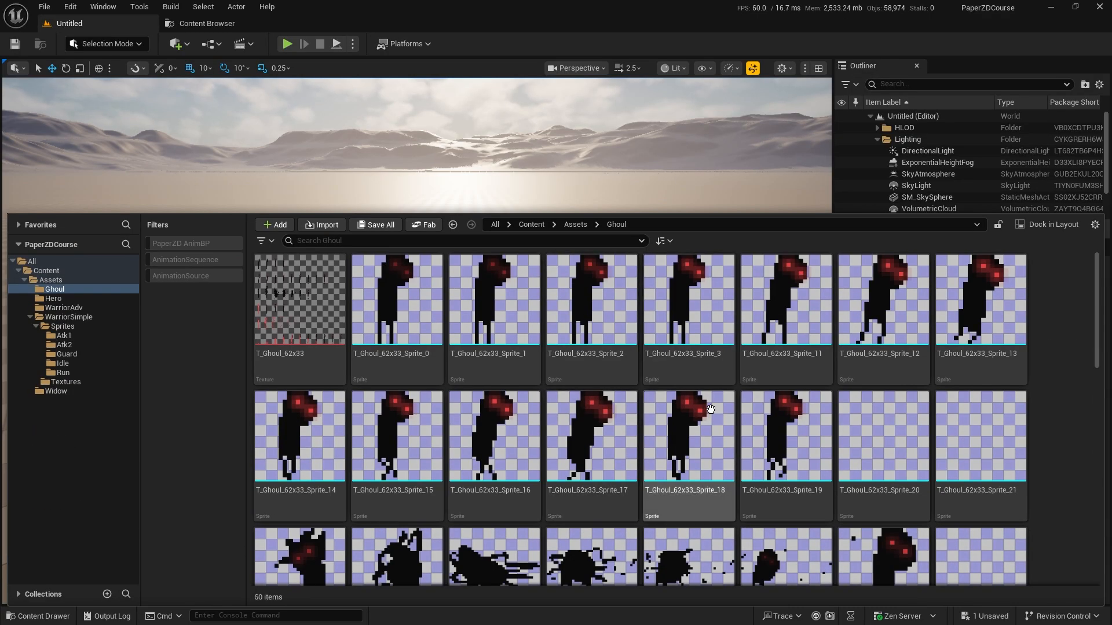
{"action": "double_click", "coordinate": [710, 408]}
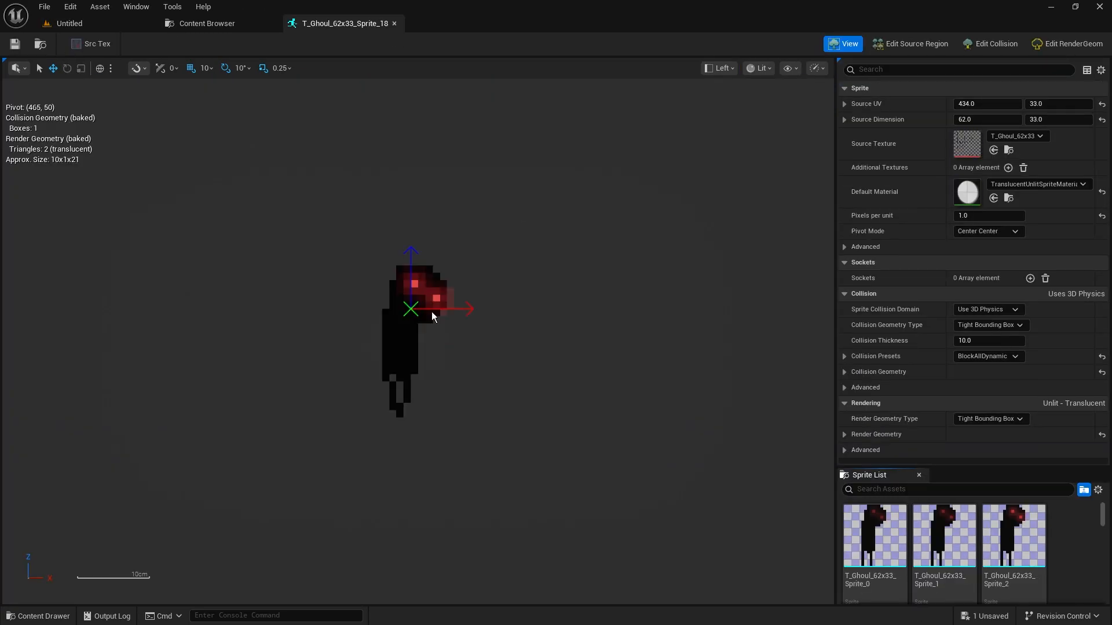
{"action": "scroll", "coordinate": [432, 314], "scroll_direction": "up", "scroll_amount": 4}
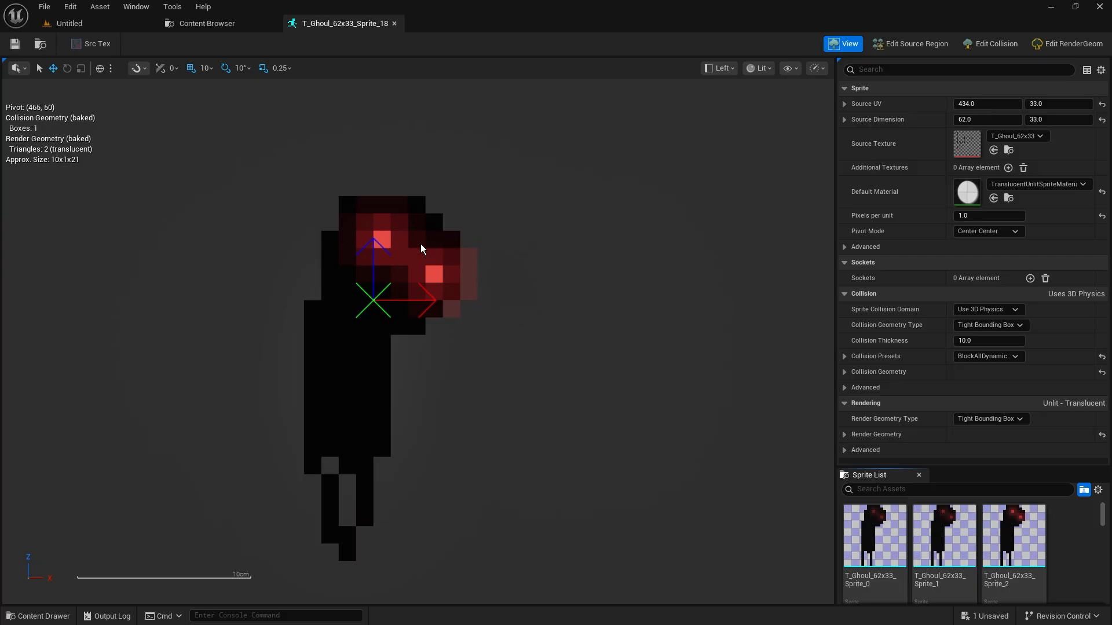
{"action": "left_click", "coordinate": [394, 23]}
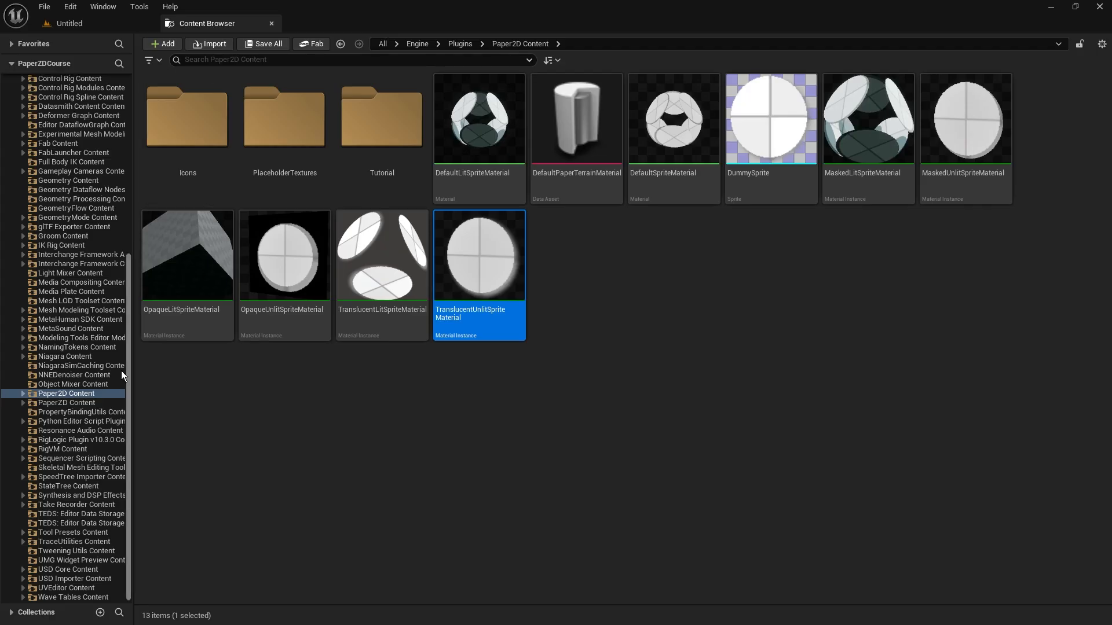
Step: Go to the Hero folder, open the T_Hero_54x53 texture to examine its animation rows and close it
{"action": "scroll", "coordinate": [109, 251], "scroll_direction": "up", "scroll_amount": 5}
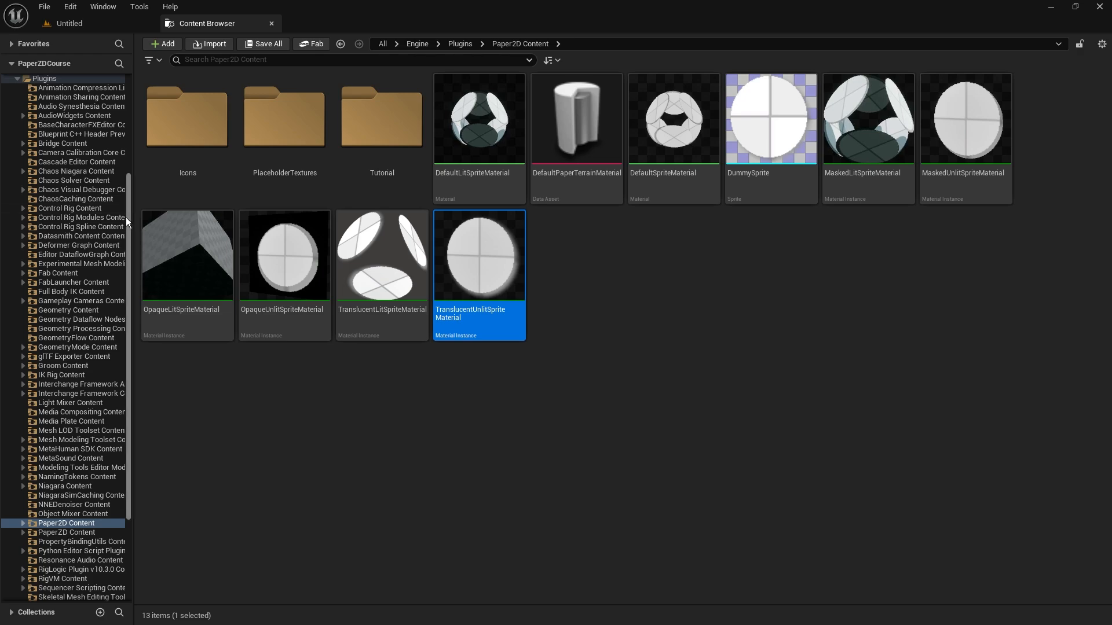
{"action": "left_click_drag", "start_coordinate": [126, 218], "coordinate": [127, 119]}
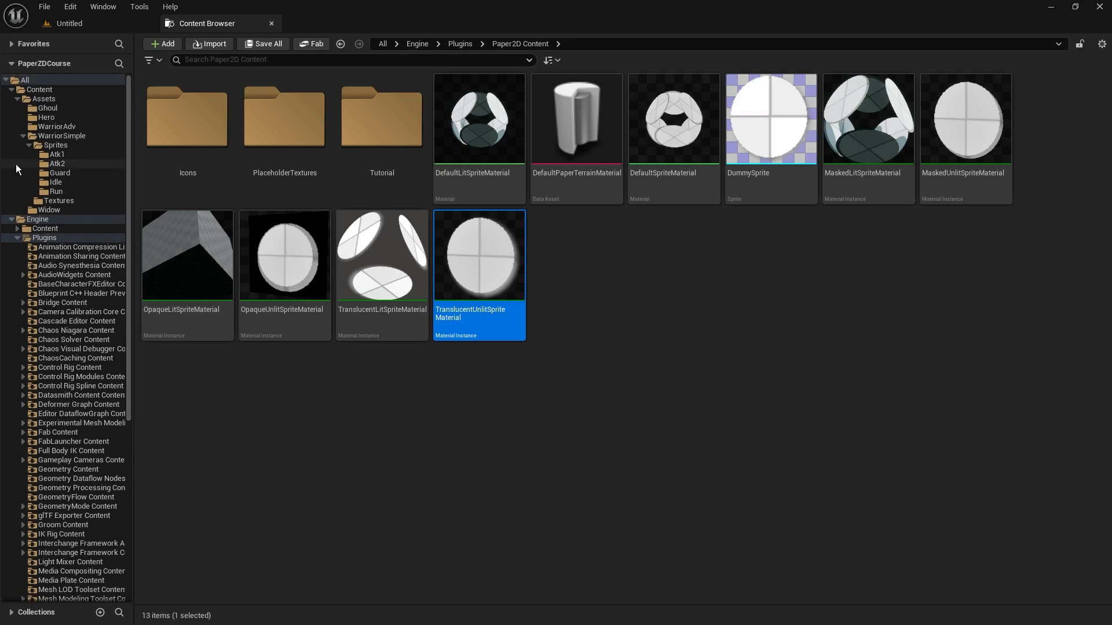
{"action": "left_click", "coordinate": [53, 117]}
{"action": "left_click", "coordinate": [195, 89]}
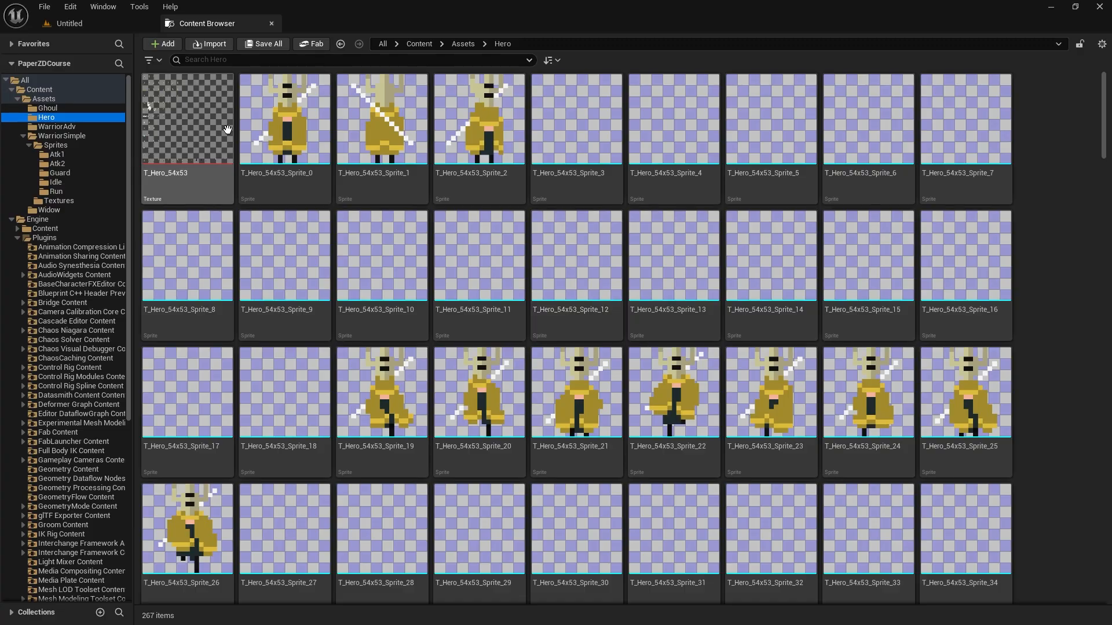
{"action": "double_click", "coordinate": [196, 89]}
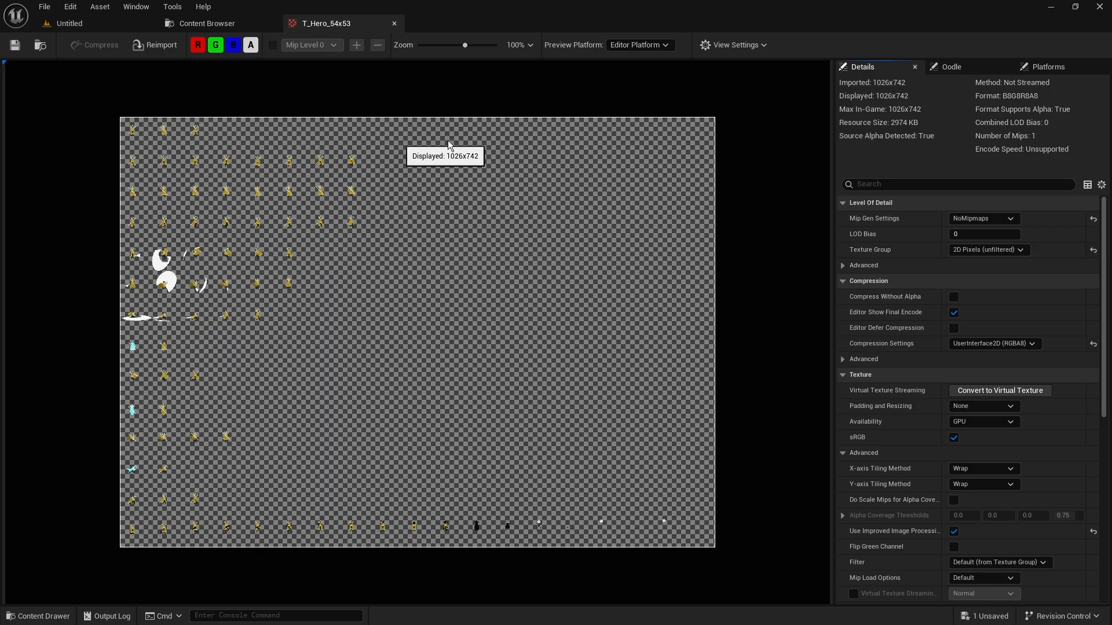
{"action": "left_click", "coordinate": [394, 23]}
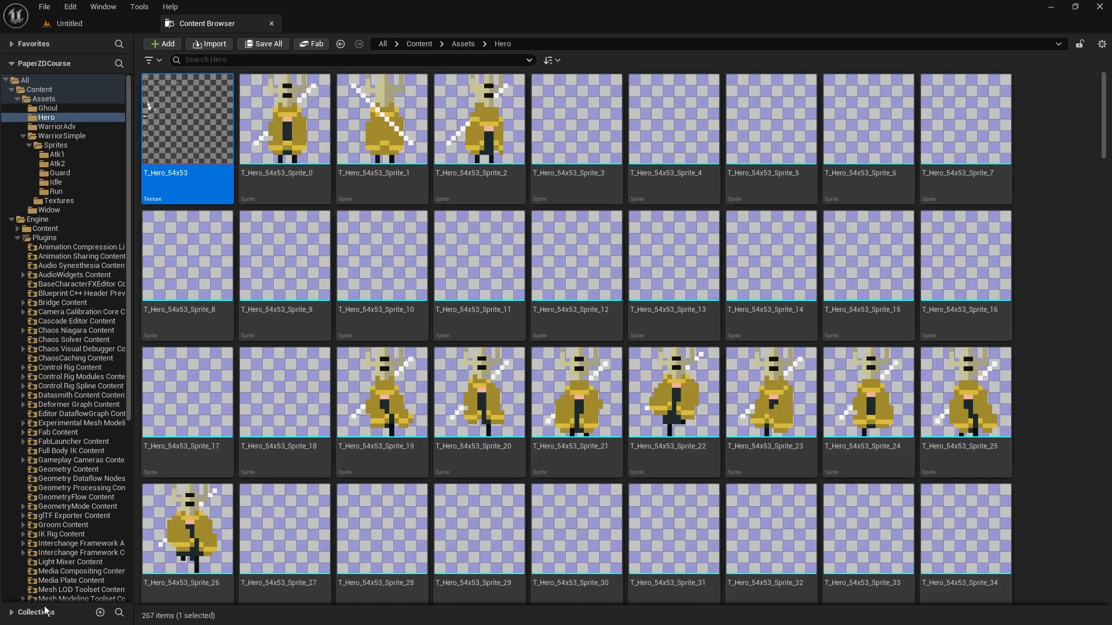
Step: Start extracting sprites from T_Hero_54x53 in Grid mode with a cell width of 54 and a cell height of 53
{"action": "right_click", "coordinate": [183, 100]}
{"action": "mouse_move", "coordinate": [299, 220]}
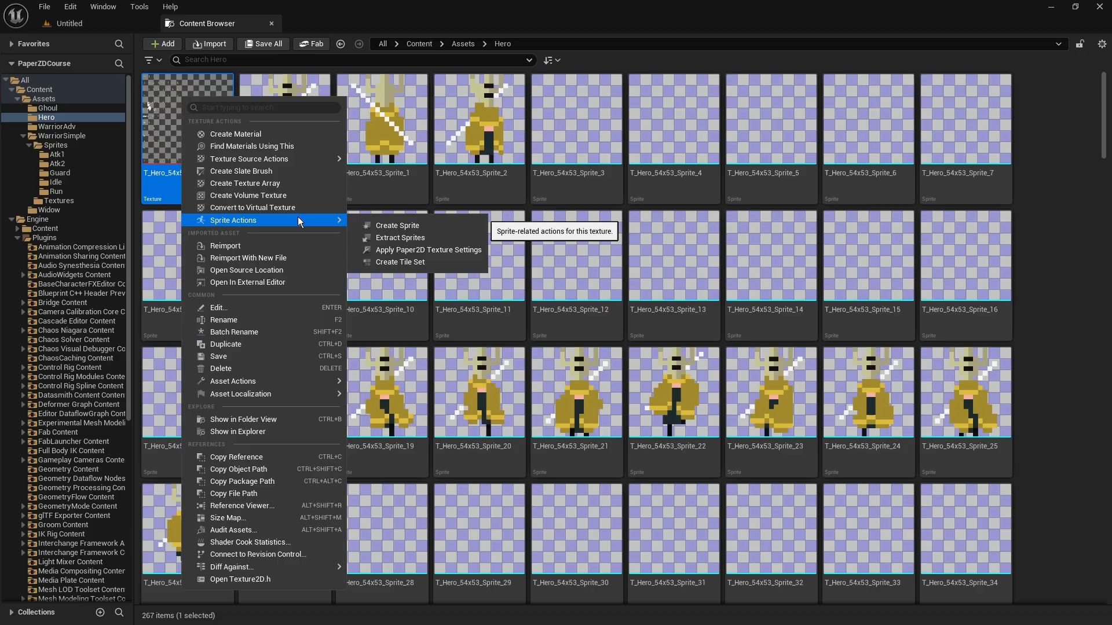
{"action": "left_click", "coordinate": [429, 237]}
{"action": "left_click", "coordinate": [780, 145]}
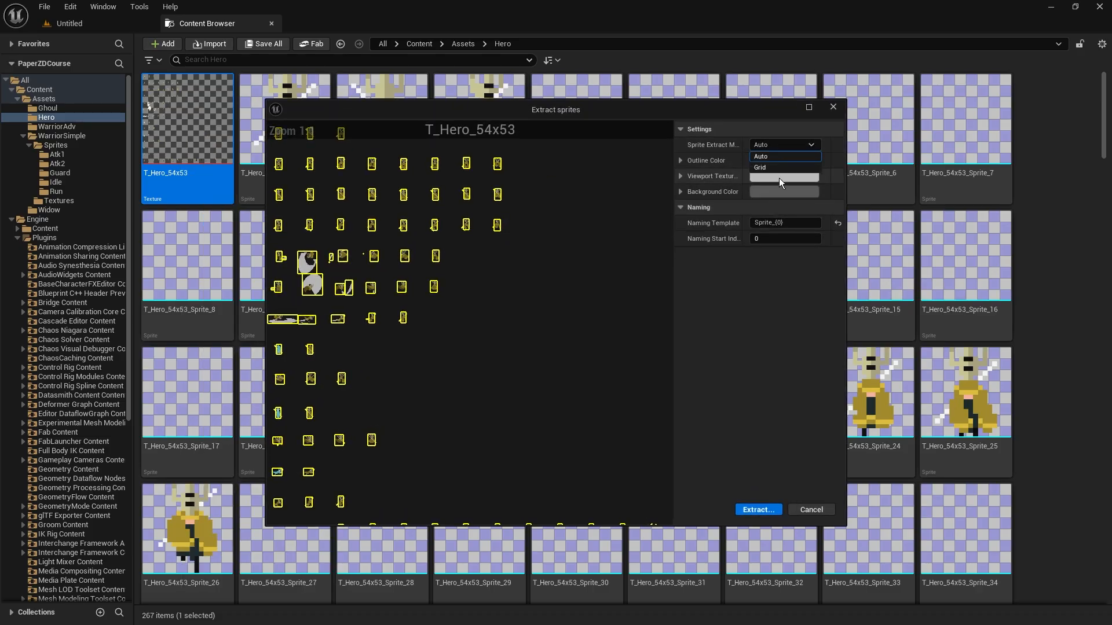
{"action": "left_click", "coordinate": [780, 173]}
{"action": "left_click", "coordinate": [787, 273]}
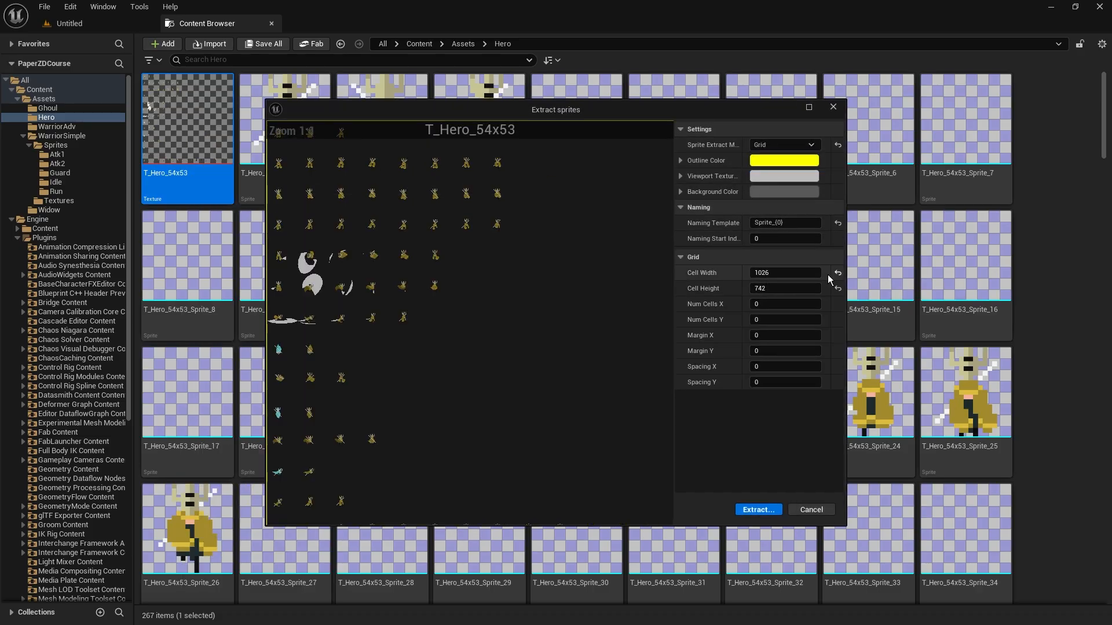
{"action": "type", "text": "54"}
{"action": "left_click", "coordinate": [785, 288]}
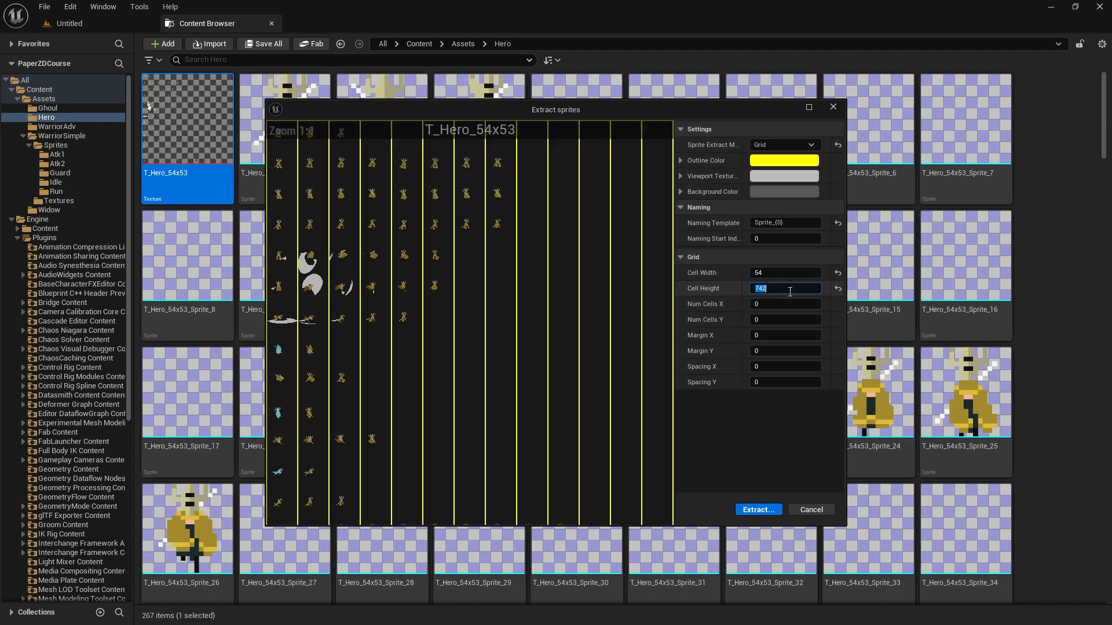
{"action": "type", "text": "53"}
{"action": "left_click", "coordinate": [517, 282]}
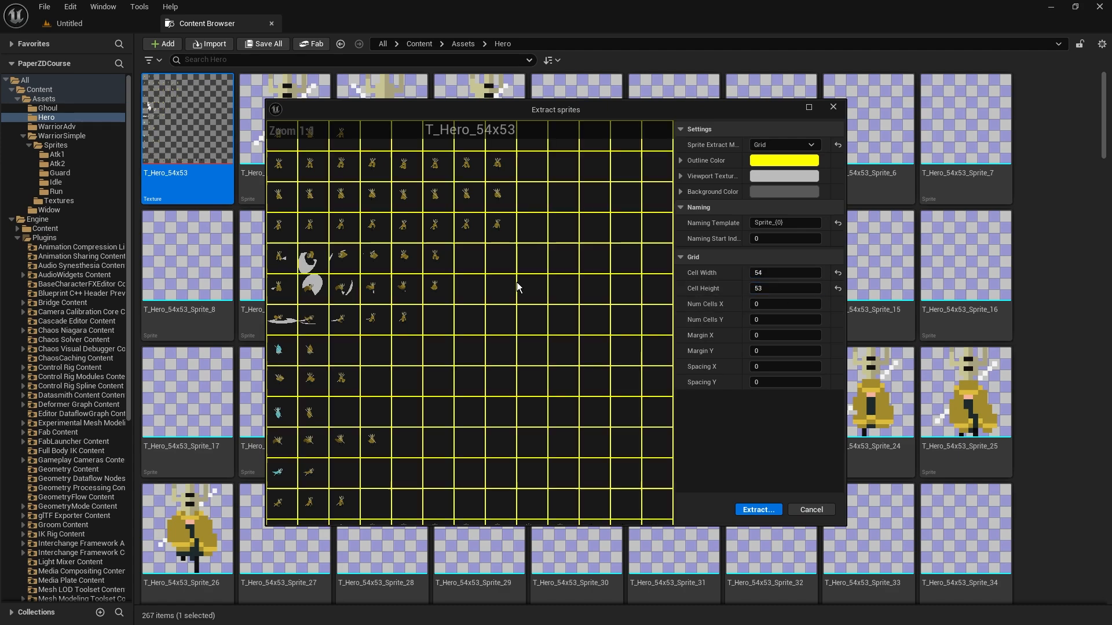
Step: Maximize the sprite extraction window and examine how the whole grid divides the hero's animation rows
{"action": "right_click_drag", "start_coordinate": [605, 313], "coordinate": [576, 305]}
{"action": "scroll", "coordinate": [573, 301], "scroll_direction": "down", "scroll_amount": 4}
{"action": "scroll", "coordinate": [643, 172], "scroll_direction": "up", "scroll_amount": 2}
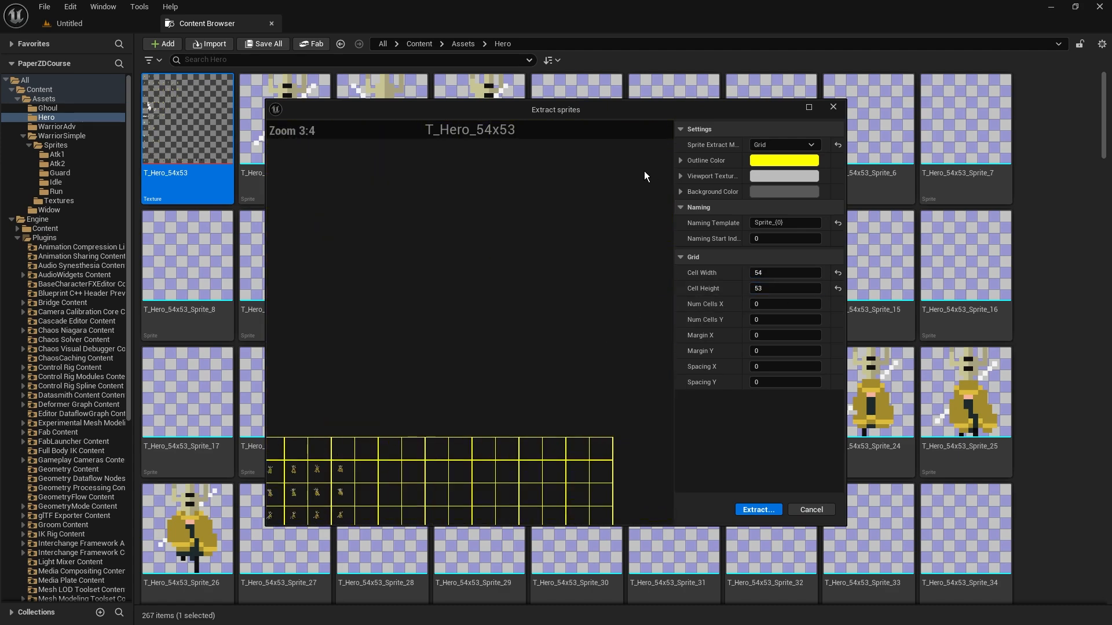
{"action": "double_click", "coordinate": [622, 107]}
{"action": "right_click_drag", "start_coordinate": [455, 397], "coordinate": [613, 268]}
{"action": "scroll", "coordinate": [457, 303], "scroll_direction": "up", "scroll_amount": 4}
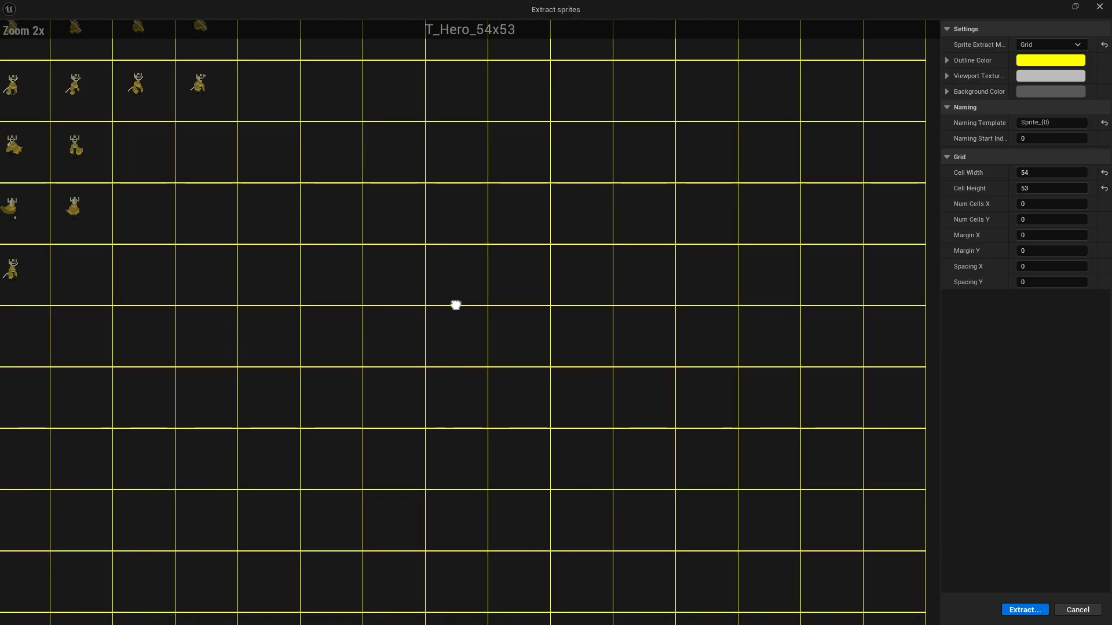
{"action": "scroll", "coordinate": [546, 315], "scroll_direction": "down", "scroll_amount": 3}
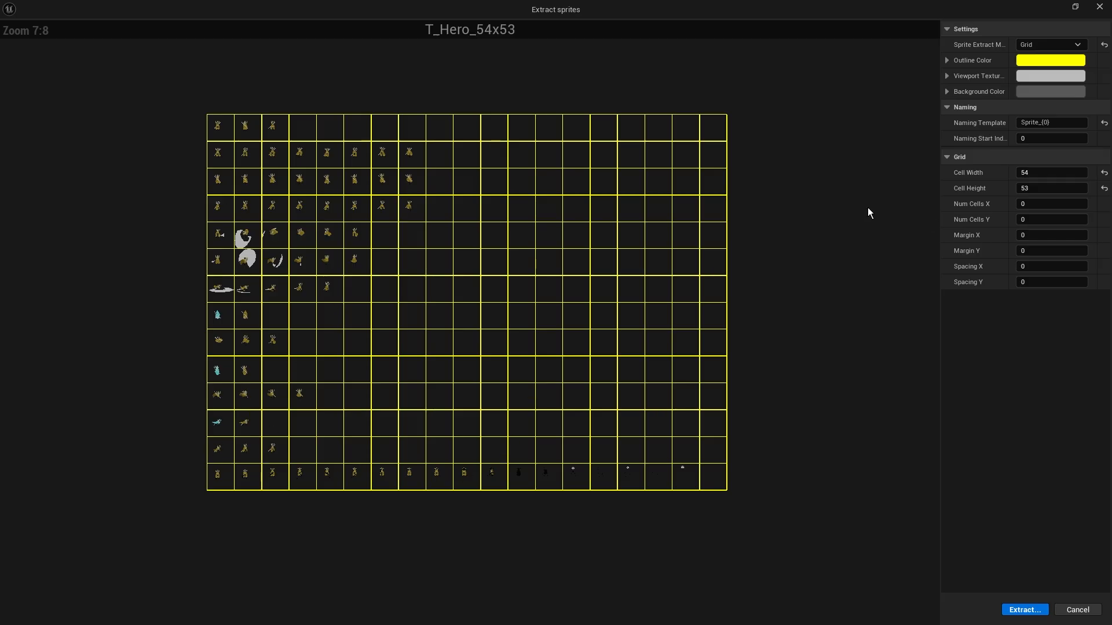
Step: Try limiting the hero extraction grid to 8 cells in X, and cancel the extraction
{"action": "left_click", "coordinate": [1042, 204]}
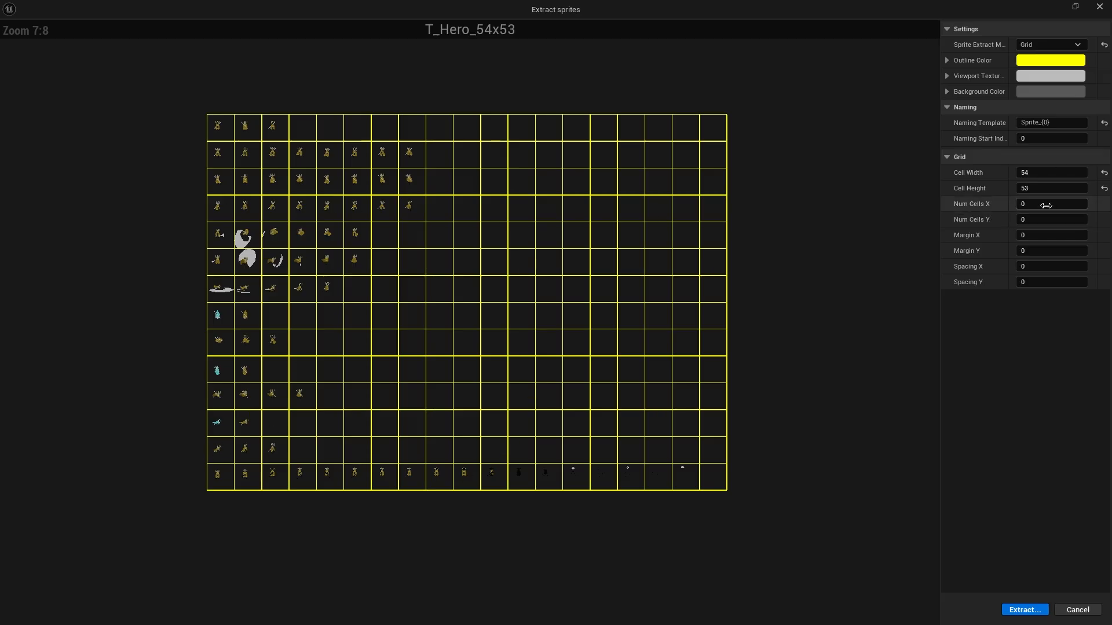
{"action": "type", "text": "8"}
{"action": "key", "text": "Return"}
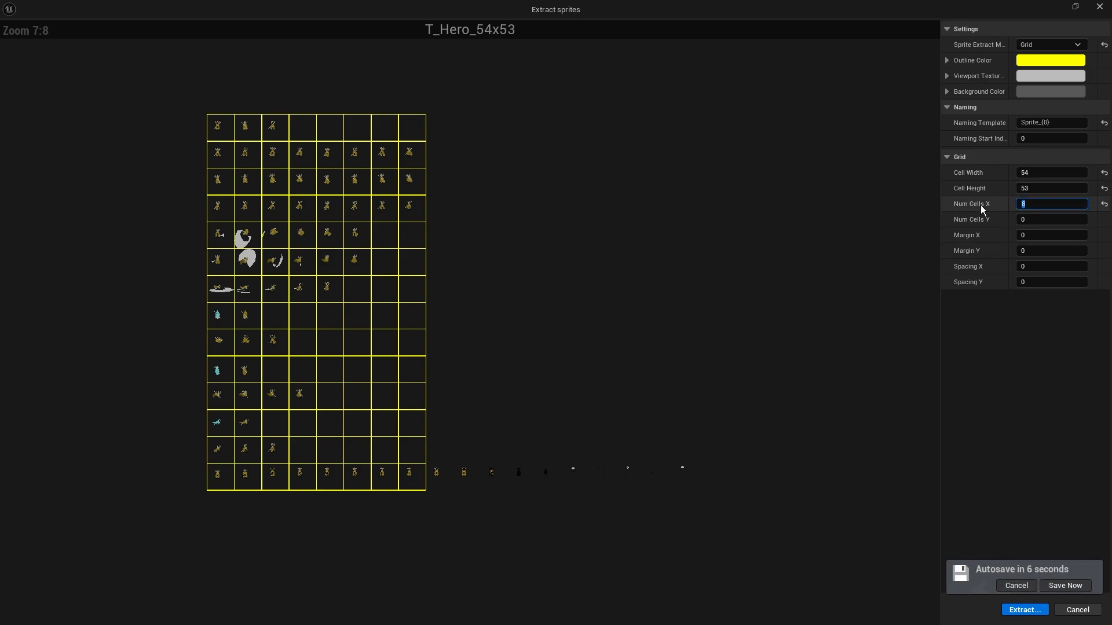
{"action": "left_click", "coordinate": [1085, 613]}
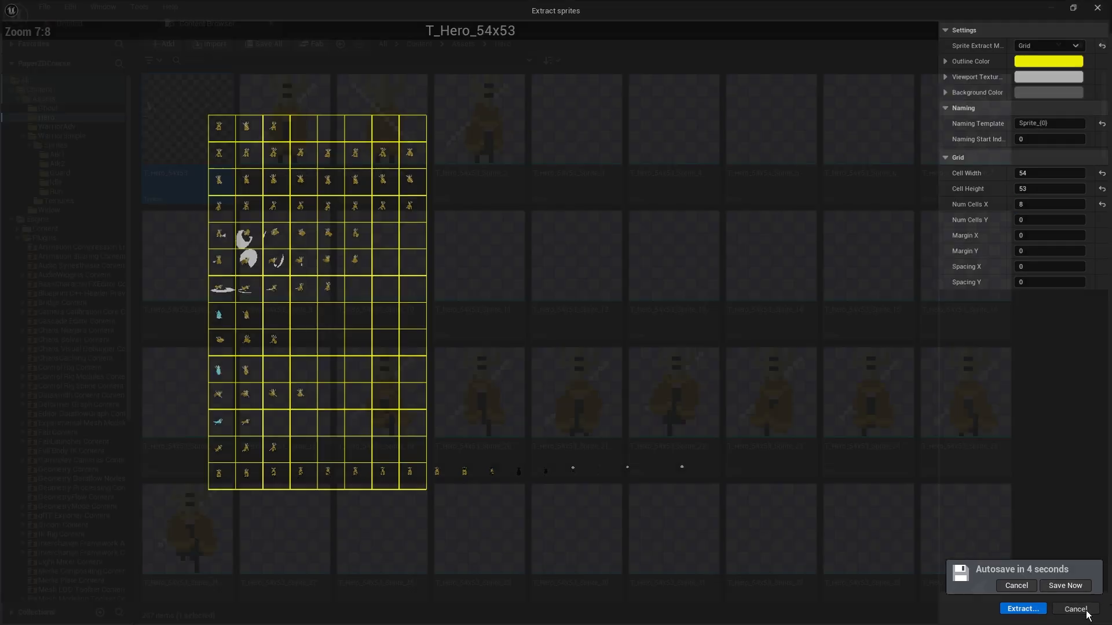
Step: Look through the extracted hero sprites and open the slash frame T_Hero_54x53_Sprite_77
{"action": "scroll", "coordinate": [808, 364], "scroll_direction": "down", "scroll_amount": 10}
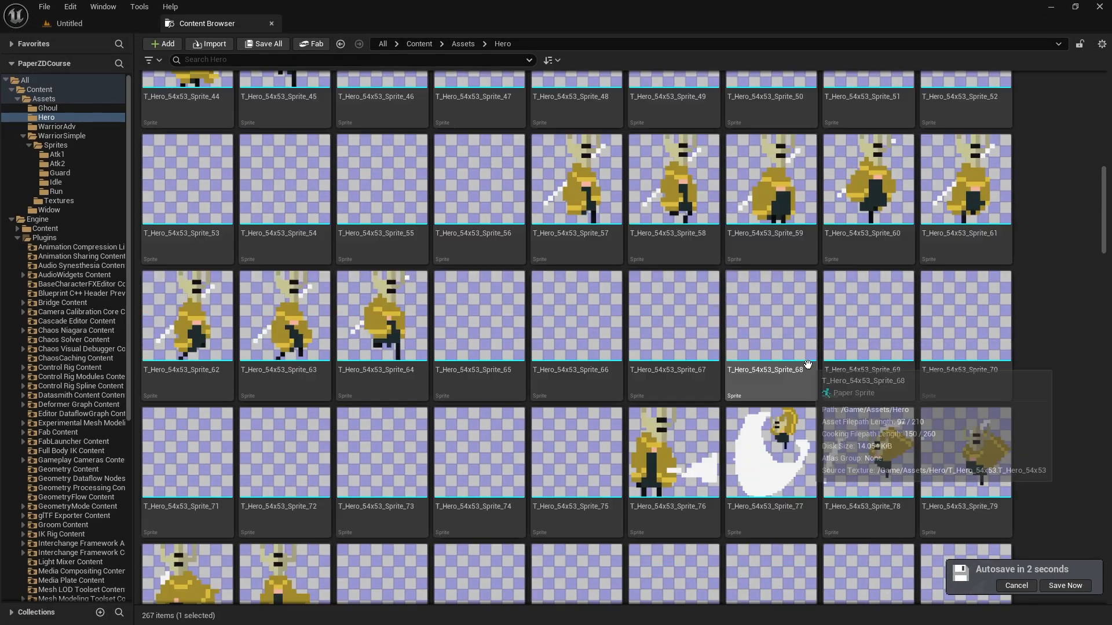
{"action": "scroll", "coordinate": [808, 365], "scroll_direction": "down", "scroll_amount": 10}
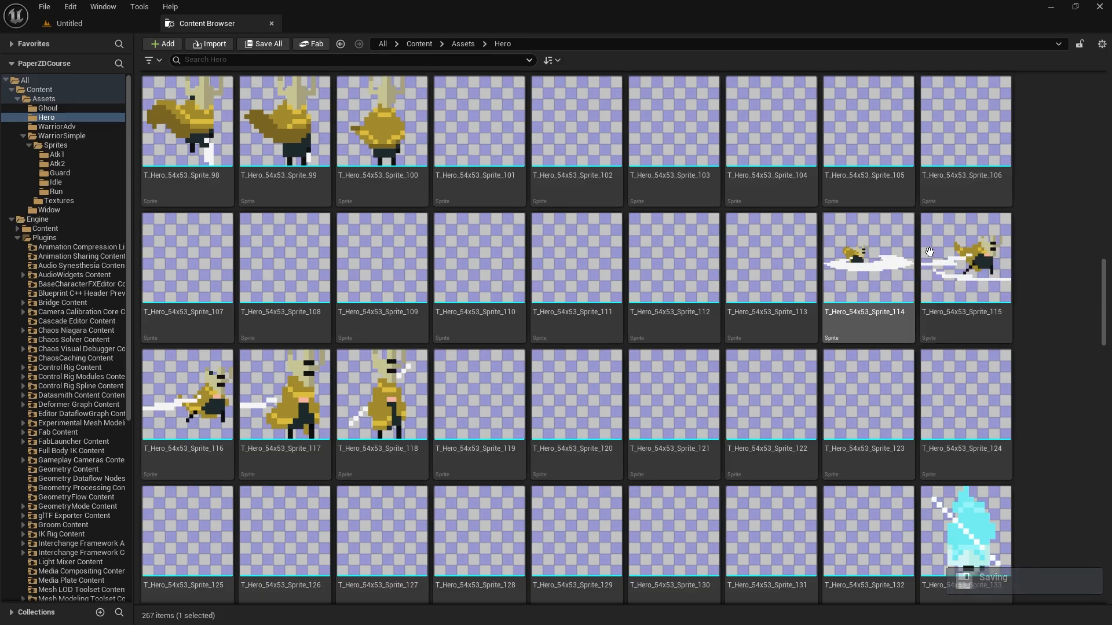
{"action": "scroll", "coordinate": [771, 424], "scroll_direction": "up", "scroll_amount": 2}
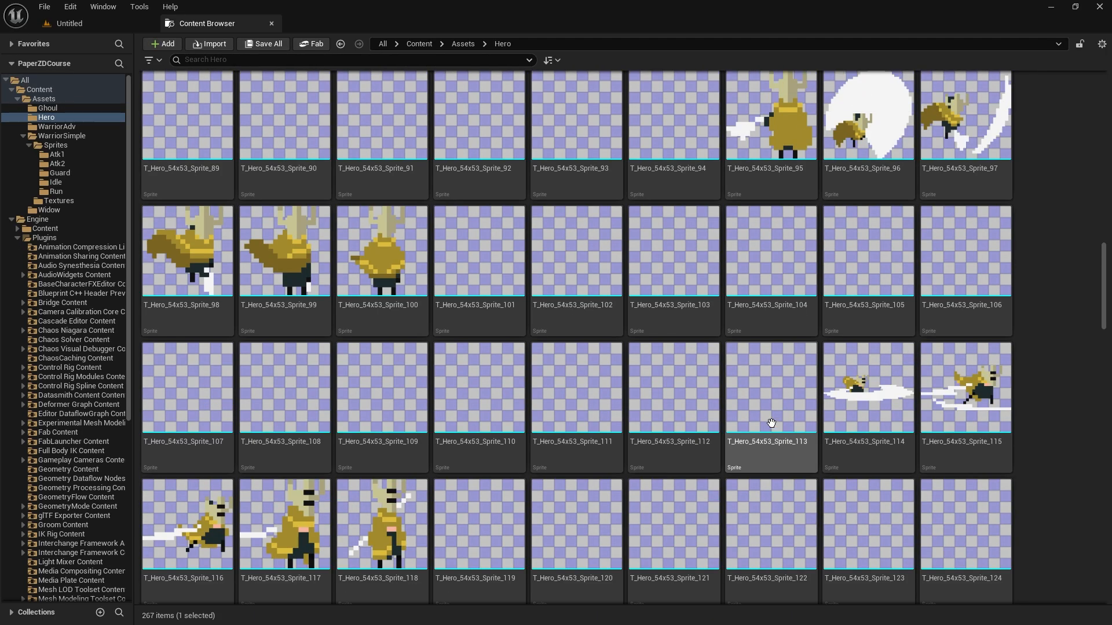
{"action": "scroll", "coordinate": [771, 423], "scroll_direction": "up", "scroll_amount": 5}
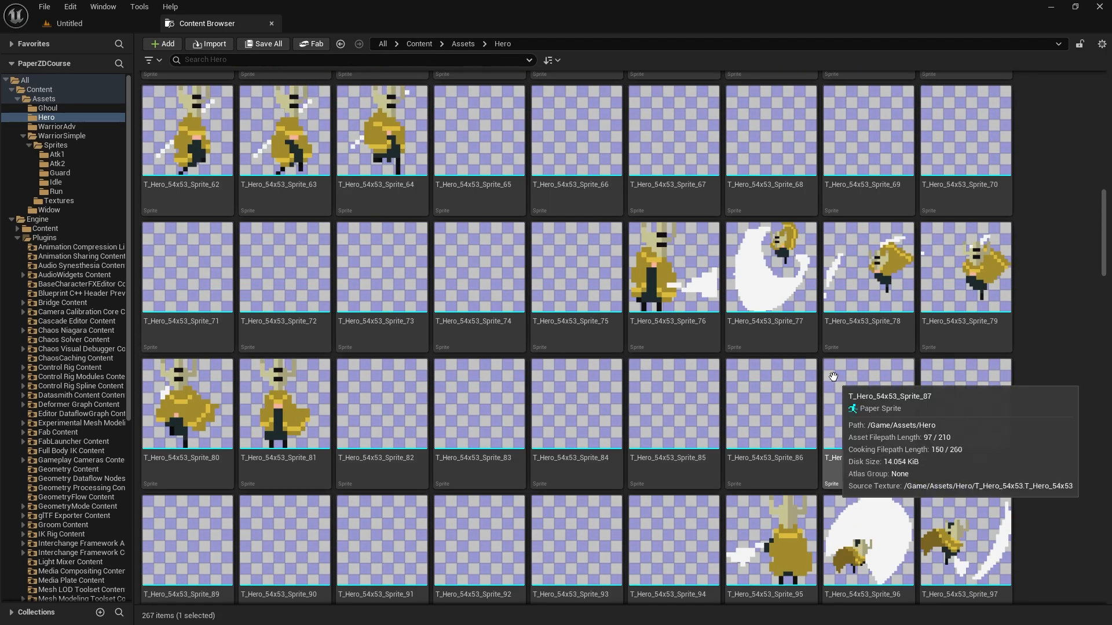
{"action": "scroll", "coordinate": [833, 377], "scroll_direction": "up", "scroll_amount": 2}
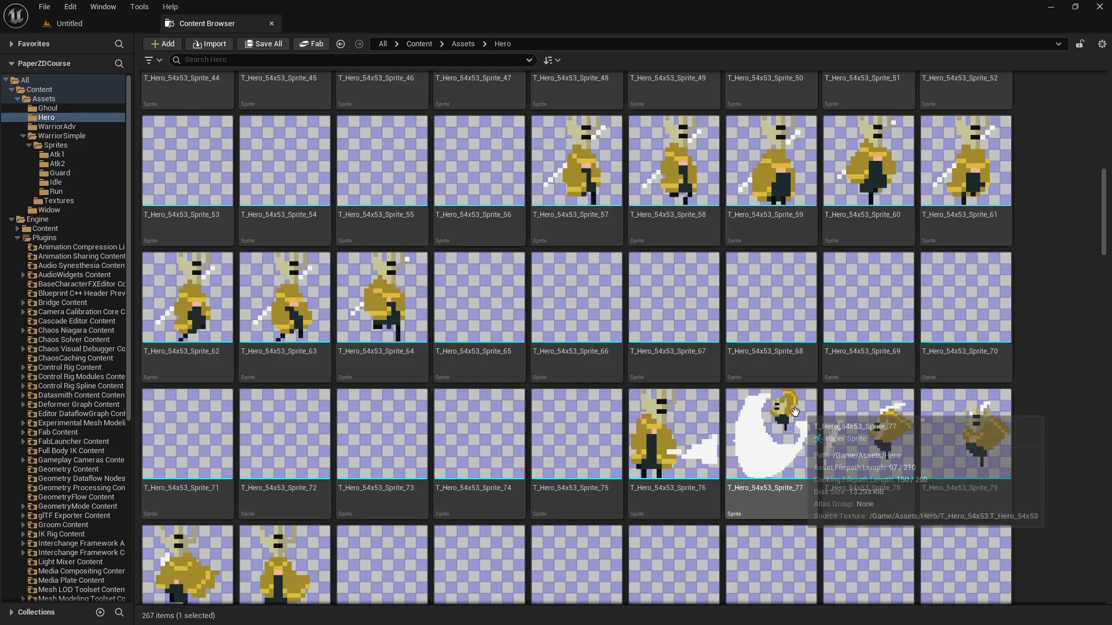
{"action": "scroll", "coordinate": [772, 460], "scroll_direction": "down", "scroll_amount": 1}
{"action": "scroll", "coordinate": [745, 397], "scroll_direction": "down", "scroll_amount": 2}
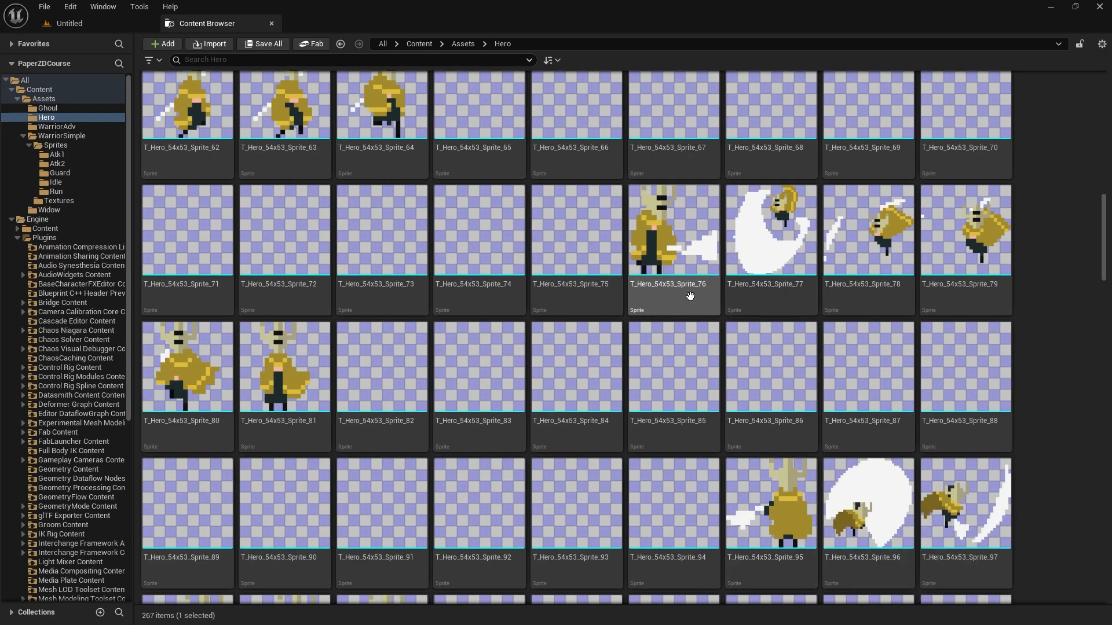
{"action": "double_click", "coordinate": [768, 229]}
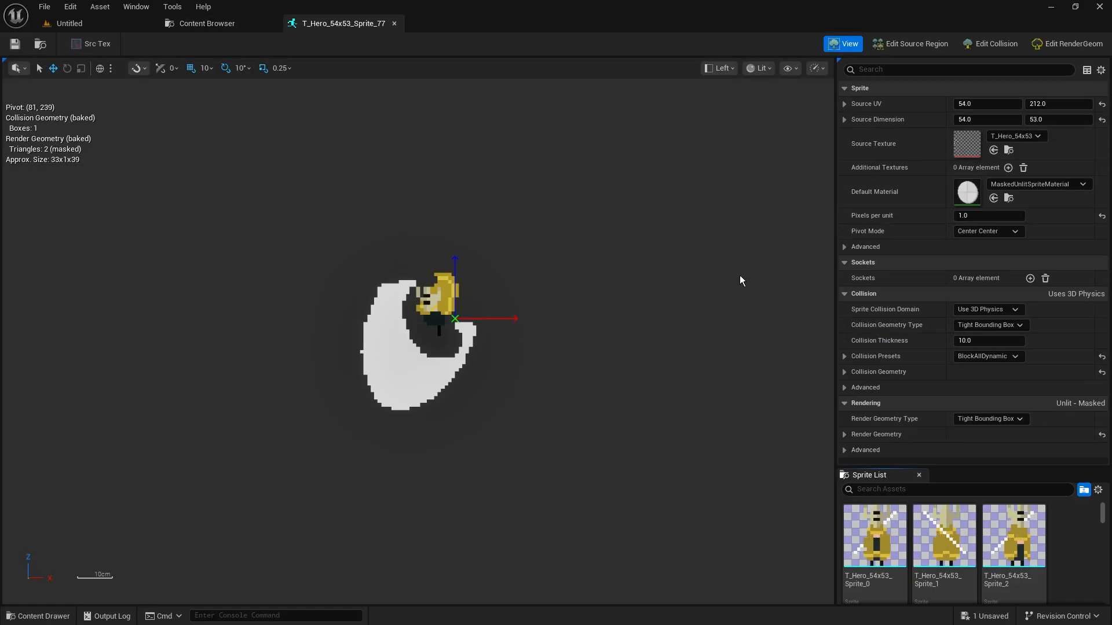
Step: Show the sprite's source region and examine how its slash effect fits the cell compared with the neighbouring attack frames
{"action": "left_click", "coordinate": [889, 44]}
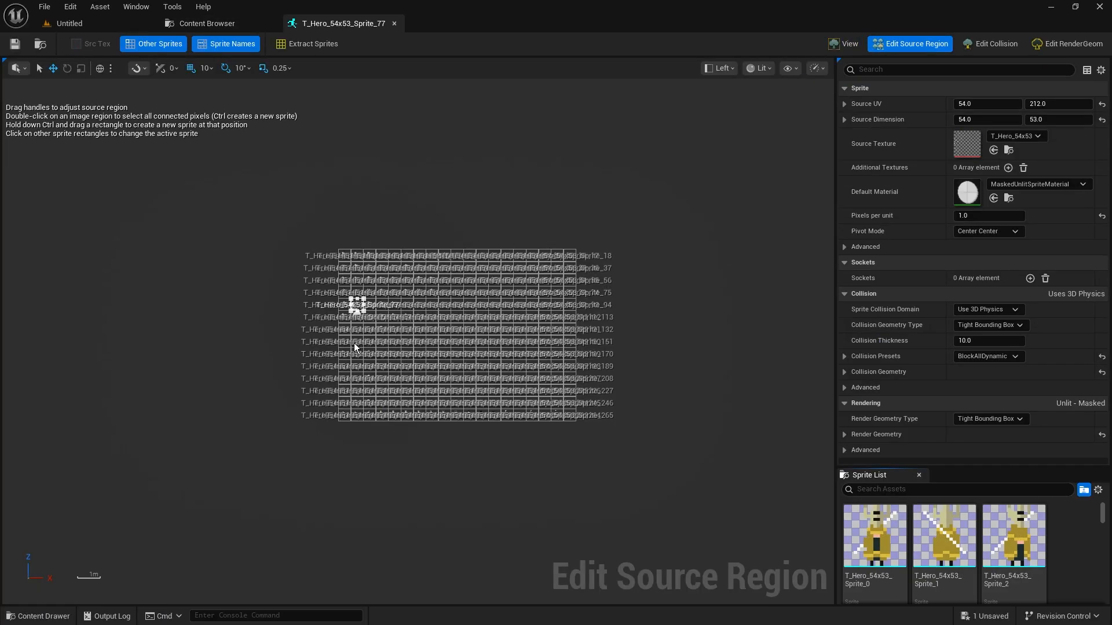
{"action": "scroll", "coordinate": [384, 315], "scroll_direction": "up", "scroll_amount": 10}
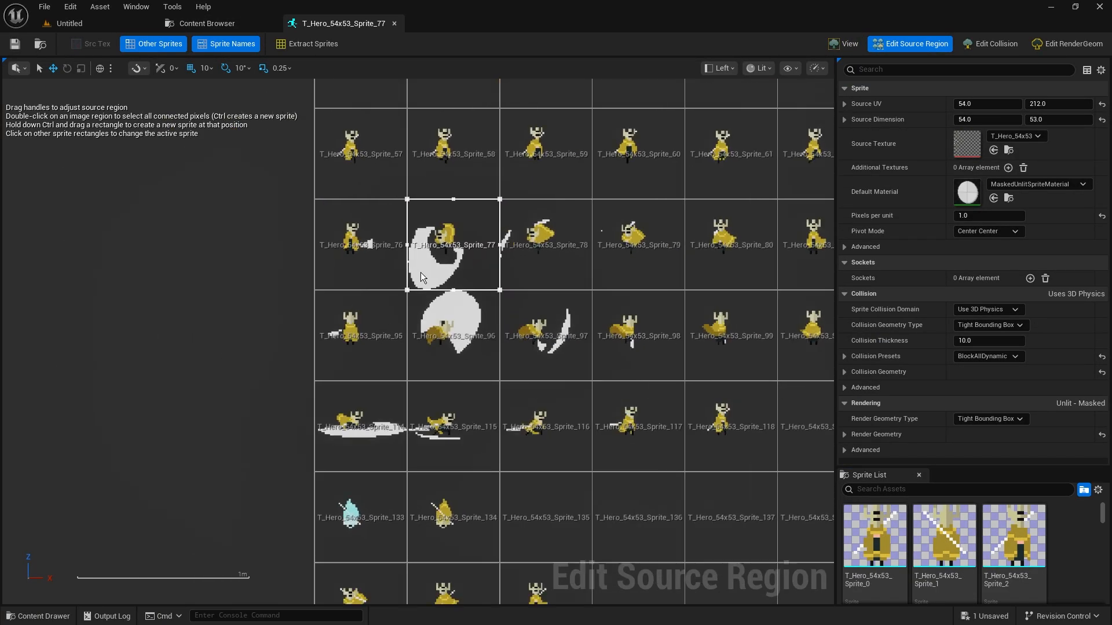
{"action": "scroll", "coordinate": [479, 291], "scroll_direction": "up", "scroll_amount": 3}
{"action": "scroll", "coordinate": [318, 299], "scroll_direction": "down", "scroll_amount": 3}
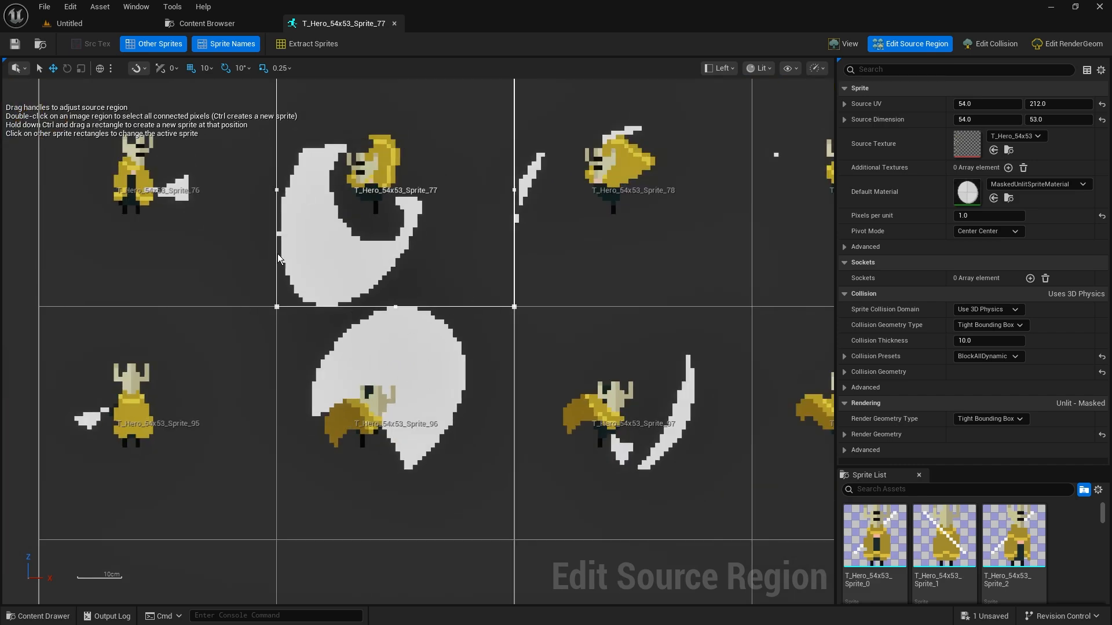
{"action": "scroll", "coordinate": [373, 327], "scroll_direction": "down", "scroll_amount": 2}
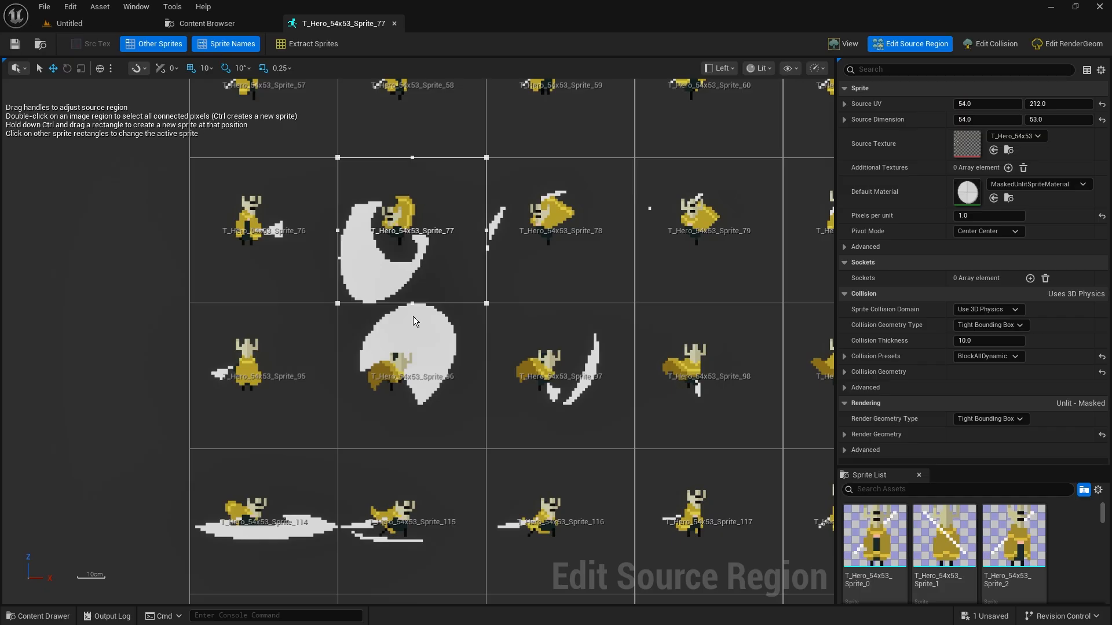
{"action": "scroll", "coordinate": [412, 347], "scroll_direction": "down", "scroll_amount": 2}
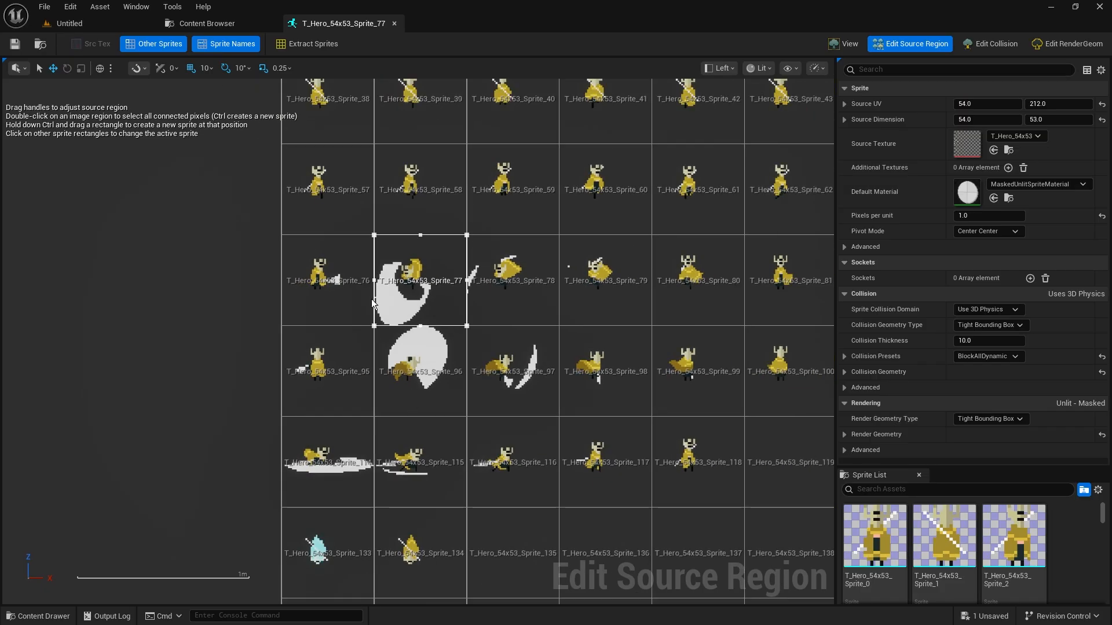
{"action": "right_click_drag", "start_coordinate": [176, 375], "coordinate": [83, 356]}
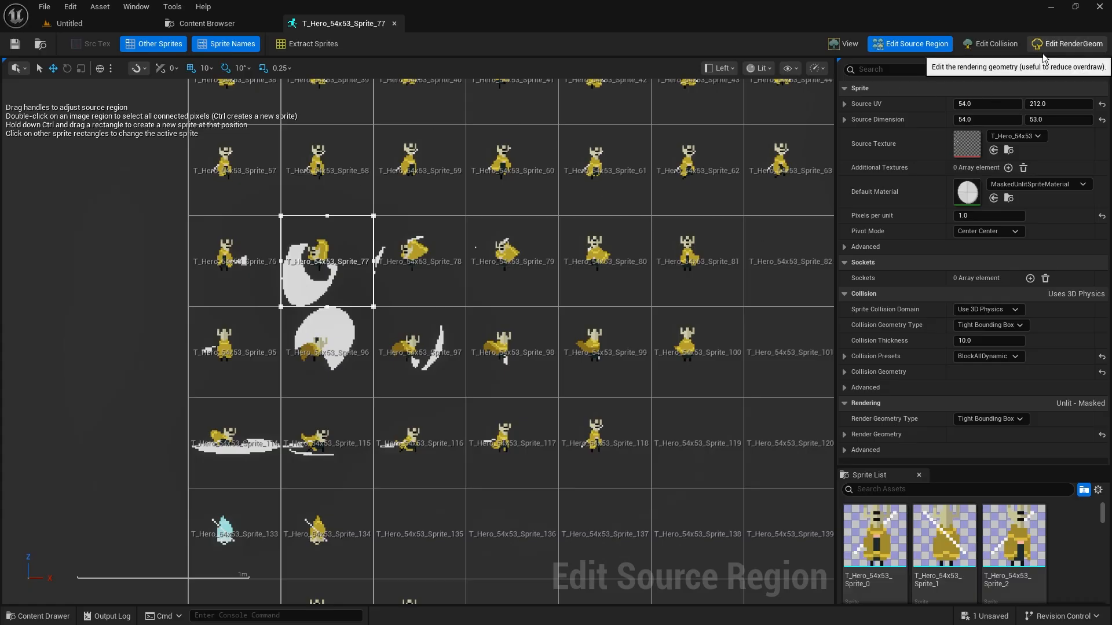
Step: Edit the sprite's render geometry, trying to move the box's lower edge with the position snap size set to 1
{"action": "left_click", "coordinate": [1071, 45]}
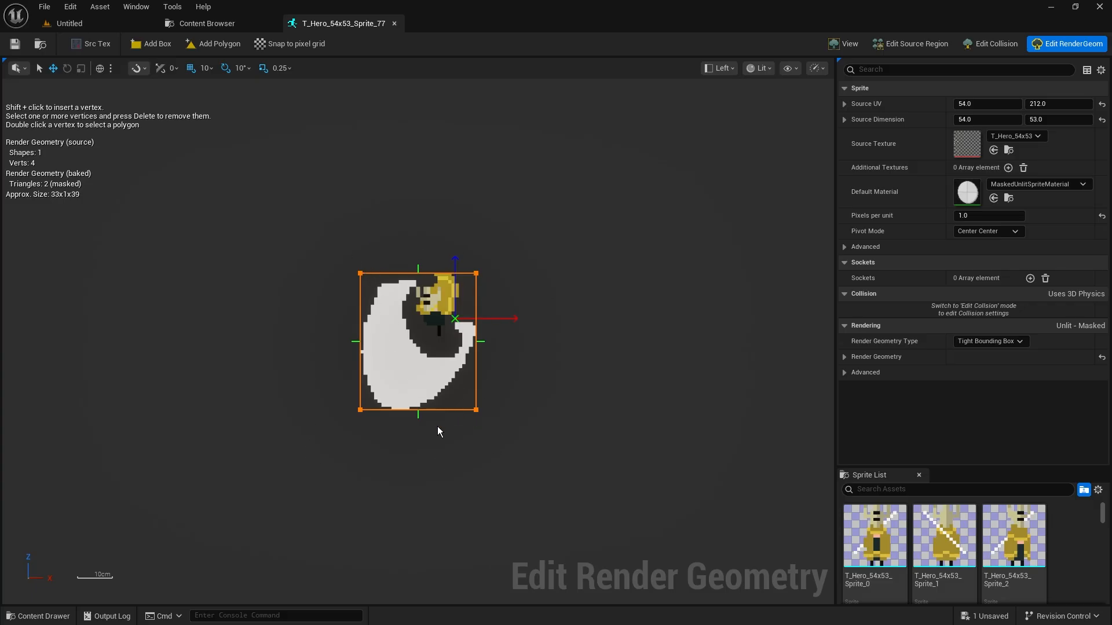
{"action": "scroll", "coordinate": [435, 339], "scroll_direction": "up", "scroll_amount": 3}
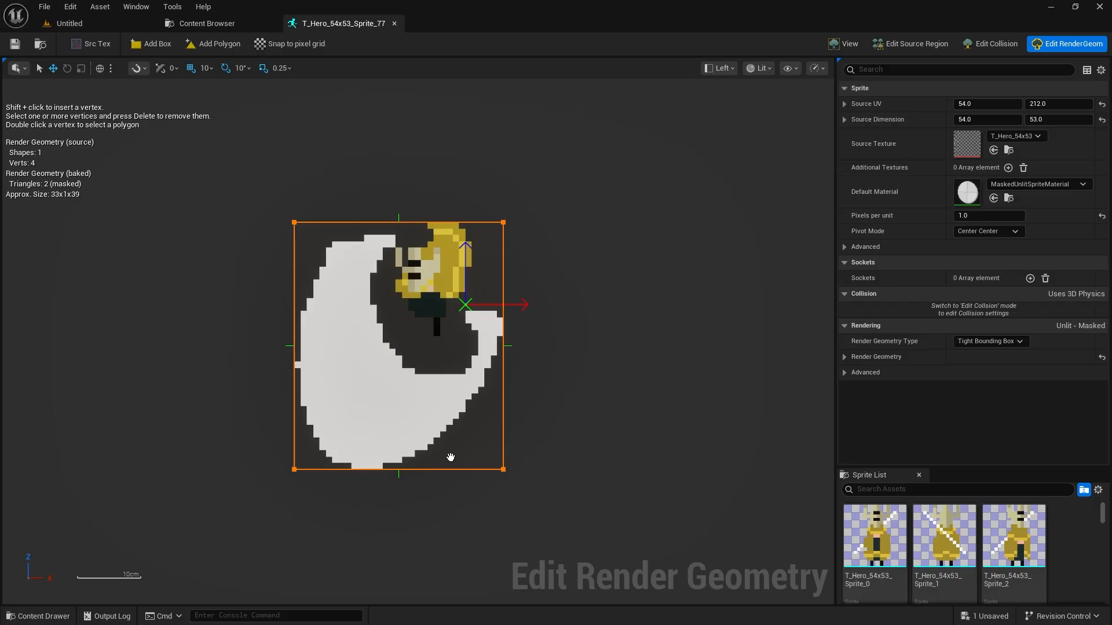
{"action": "left_click", "coordinate": [503, 470]}
{"action": "left_click", "coordinate": [299, 470]}
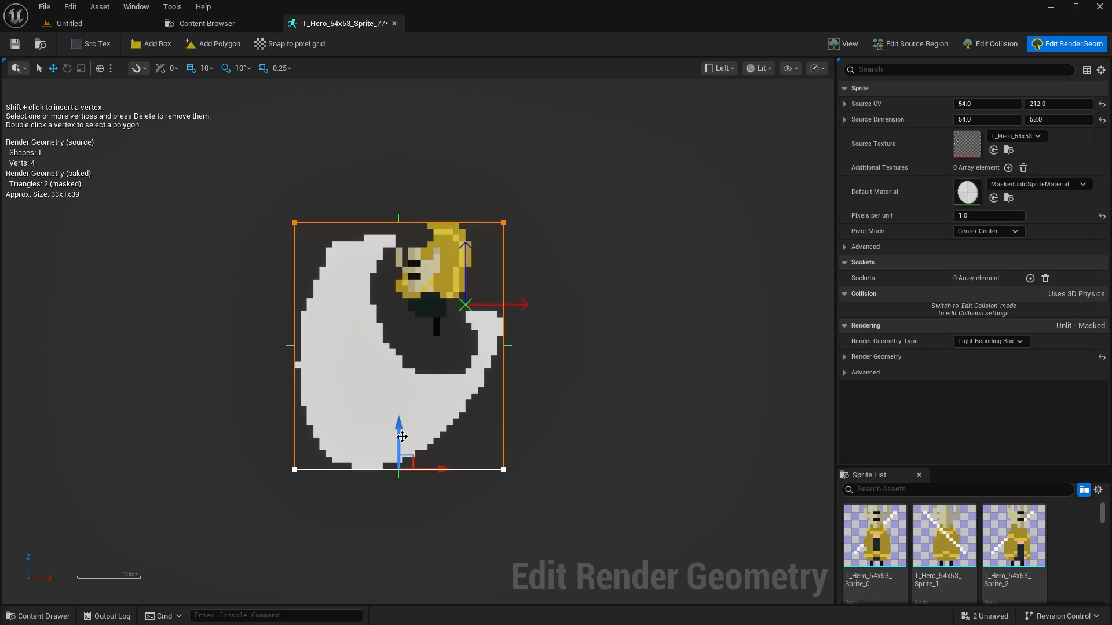
{"action": "mouse_move", "coordinate": [402, 437]}
{"action": "left_mouse_down"}
{"action": "mouse_move", "coordinate": [398, 500]}
{"action": "mouse_move", "coordinate": [398, 456]}
{"action": "left_mouse_up"}
{"action": "left_click", "coordinate": [207, 68]}
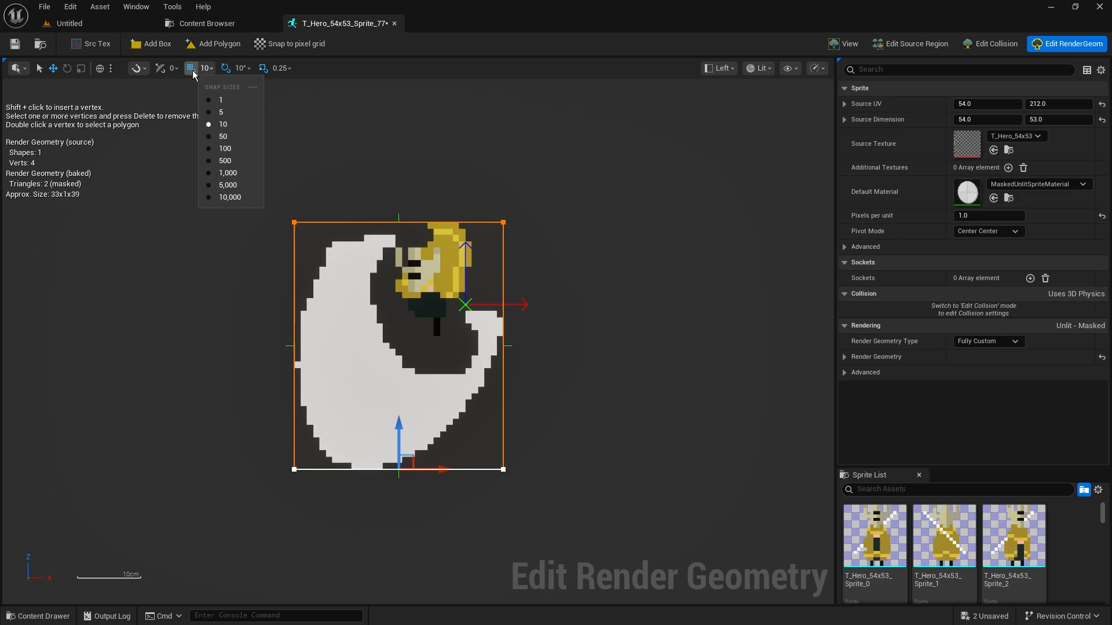
{"action": "left_click", "coordinate": [220, 100]}
{"action": "mouse_move", "coordinate": [398, 429]}
{"action": "left_mouse_down"}
{"action": "mouse_move", "coordinate": [399, 487]}
{"action": "mouse_move", "coordinate": [401, 437]}
{"action": "left_mouse_up"}
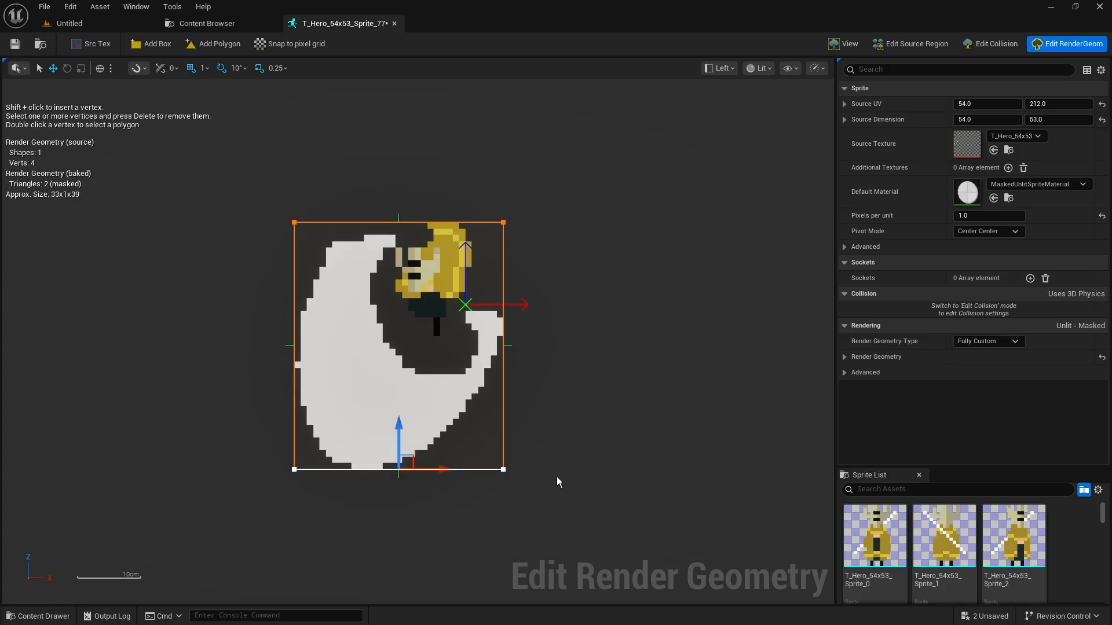
Step: Try adding a vertex on the right edge of the render geometry and pulling it outward, and delete that vertex
{"action": "left_click", "coordinate": [503, 436], "text": "shift"}
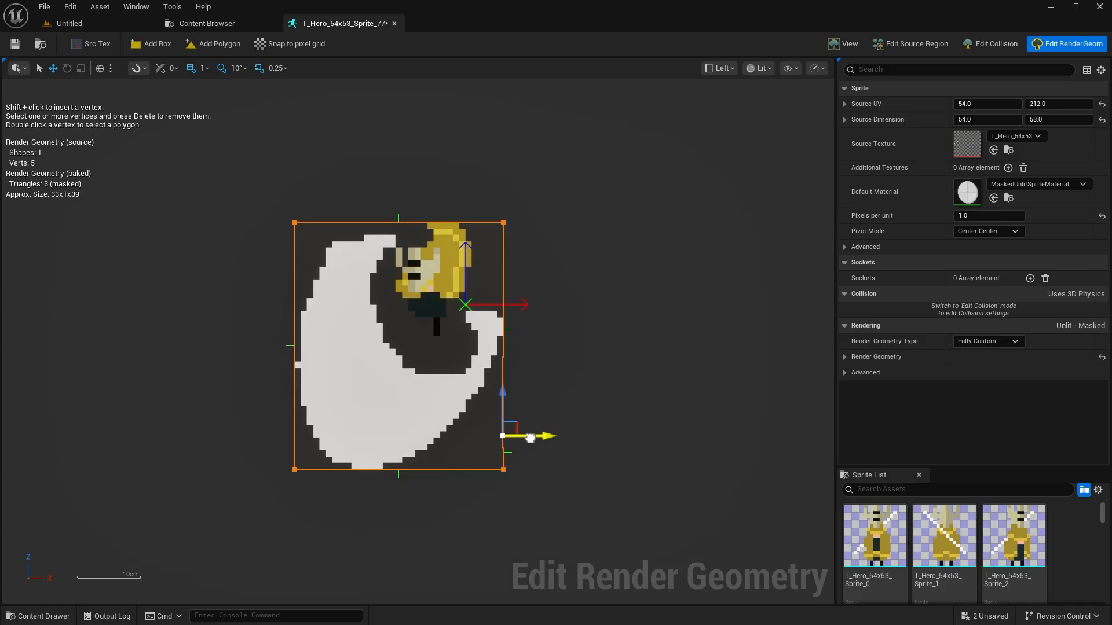
{"action": "left_click_drag", "start_coordinate": [531, 438], "coordinate": [625, 438]}
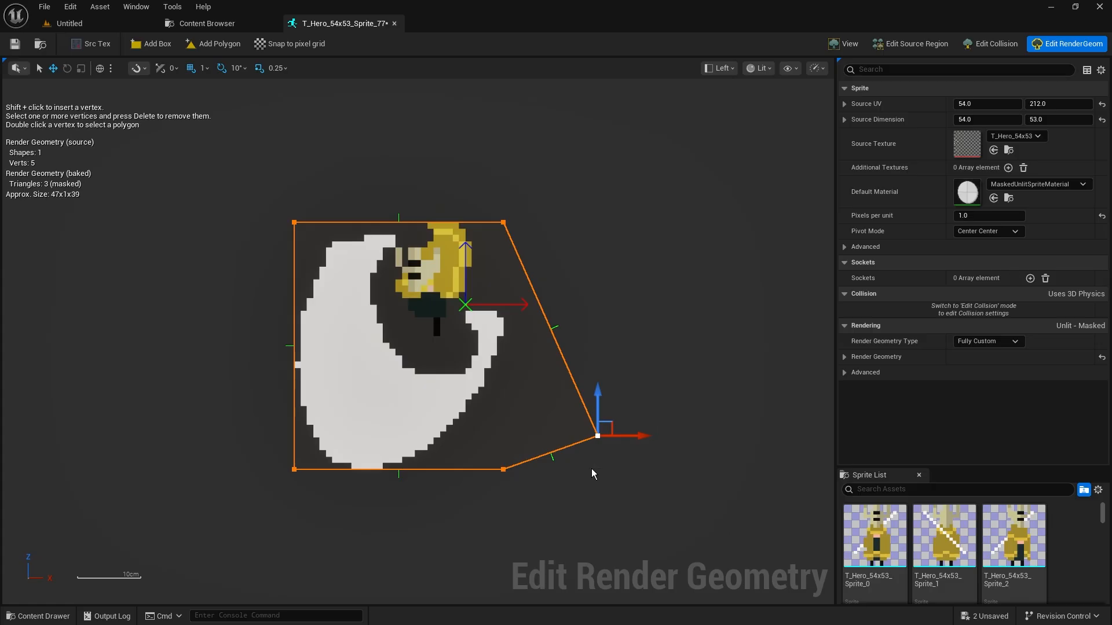
{"action": "key", "text": "Delete"}
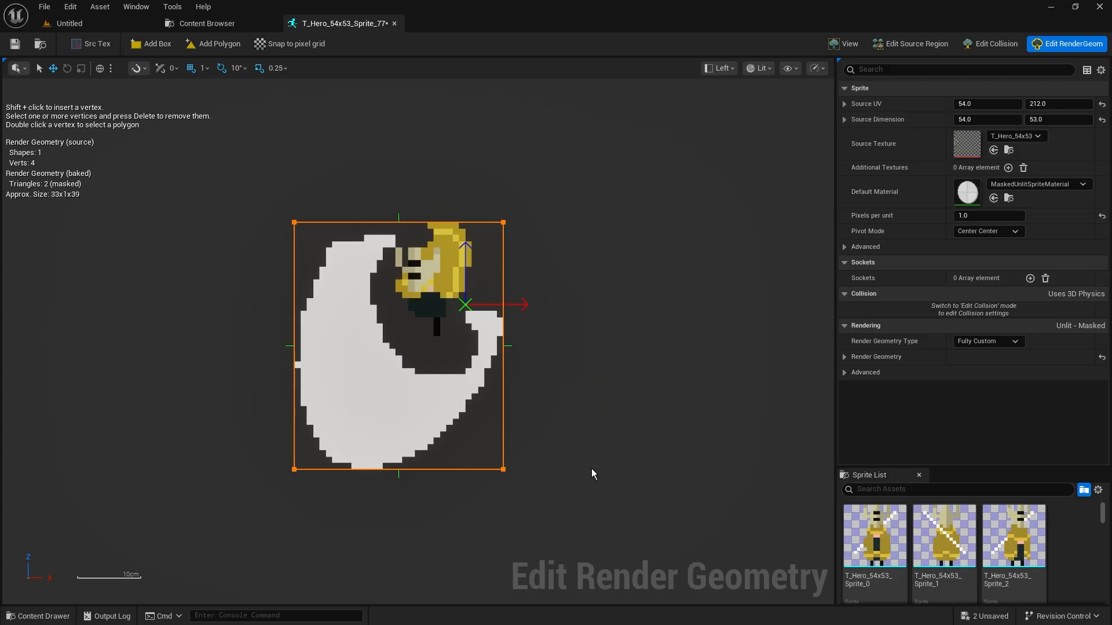
Step: Try cutting off the render geometry's lower-right corner by adding a vertex on each adjoining edge and deleting the corner, and undo the cut
{"action": "left_click", "coordinate": [444, 469], "text": "shift"}
{"action": "left_click", "coordinate": [502, 414], "text": "shift"}
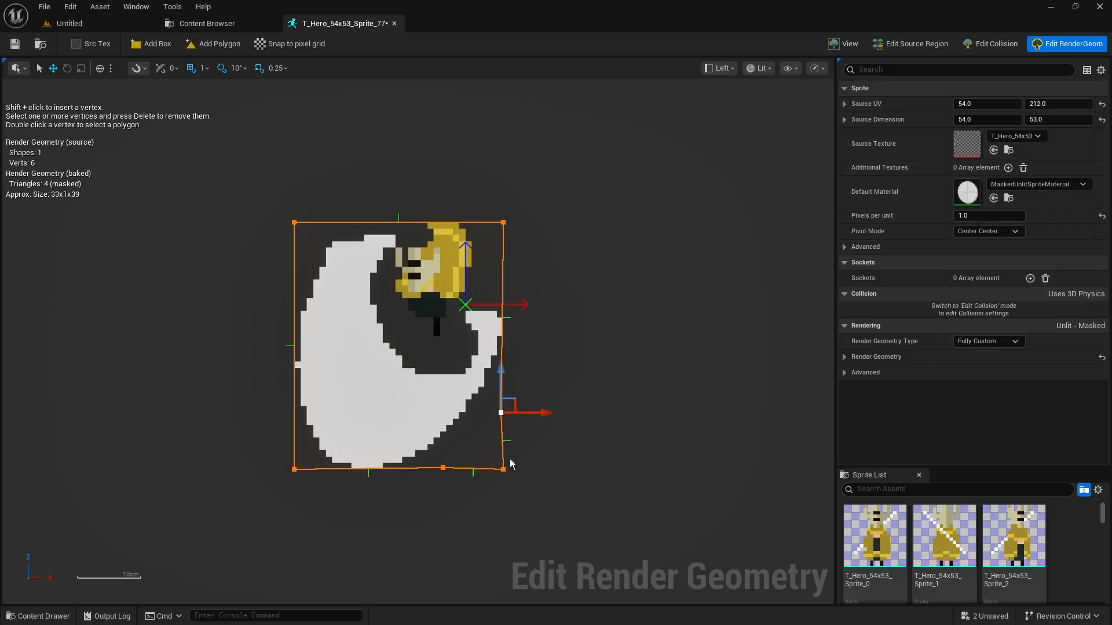
{"action": "left_click", "coordinate": [503, 470]}
{"action": "key", "text": "Delete"}
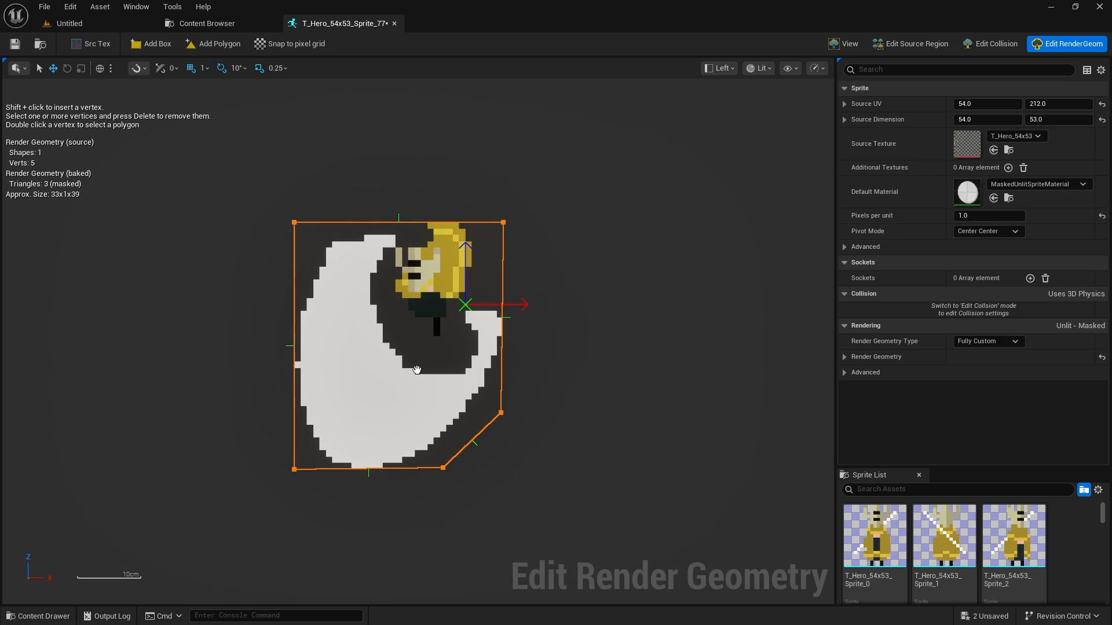
{"action": "key", "text": "ctrl+z"}
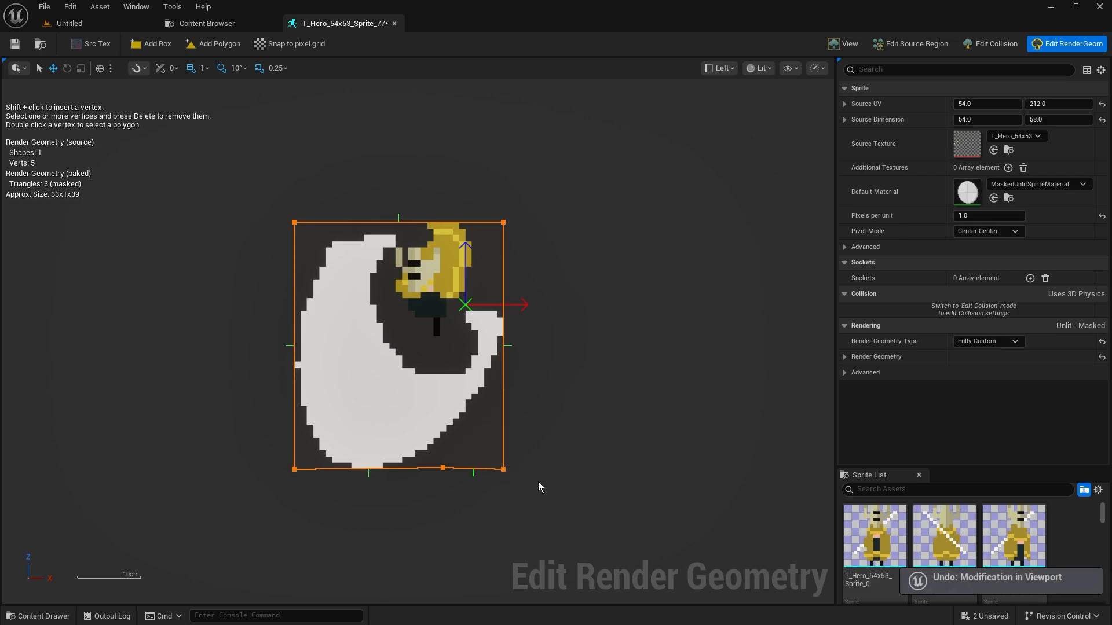
Step: Return to the sprite's source region and examine how the attack and slash frames are spaced across the hero grid
{"action": "left_click", "coordinate": [910, 43]}
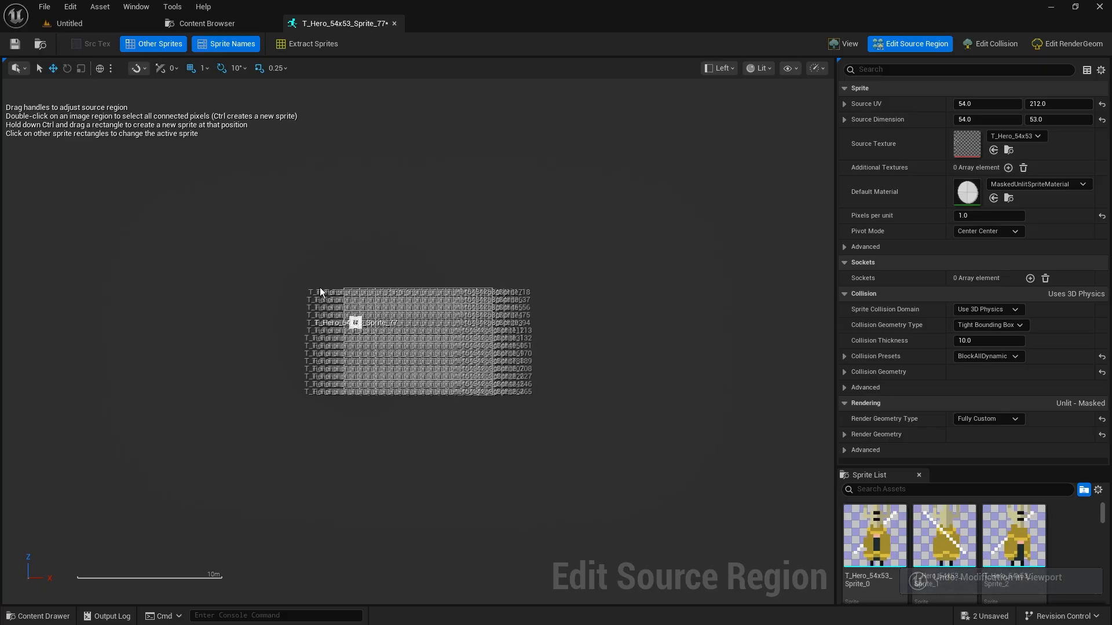
{"action": "scroll", "coordinate": [319, 288], "scroll_direction": "up", "scroll_amount": 5}
{"action": "scroll", "coordinate": [252, 370], "scroll_direction": "up", "scroll_amount": 4}
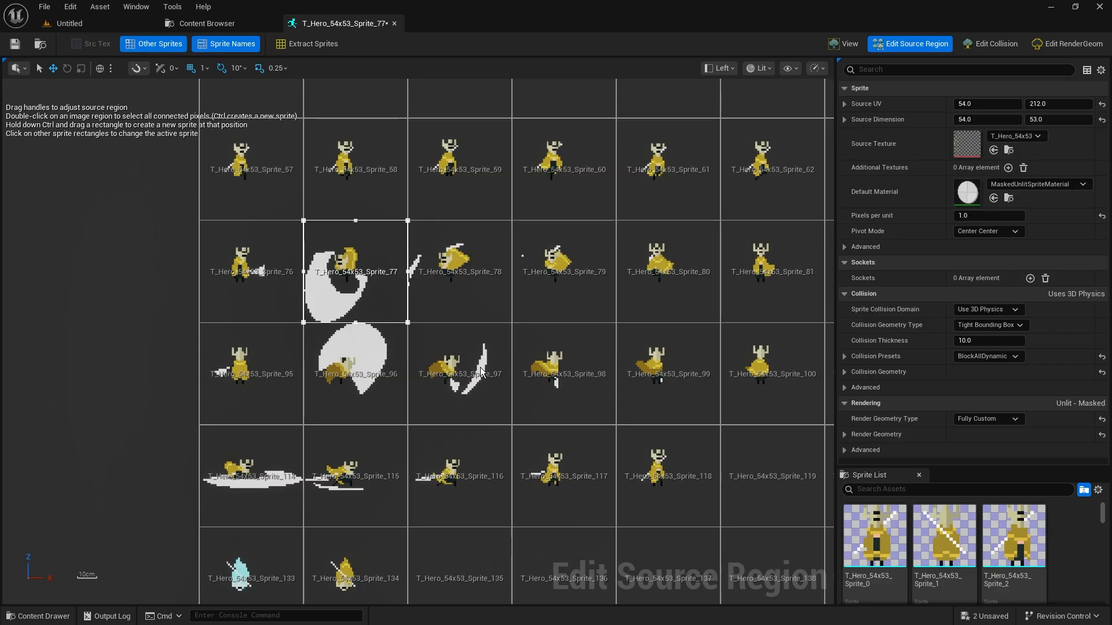
{"action": "scroll", "coordinate": [544, 293], "scroll_direction": "down", "scroll_amount": 2}
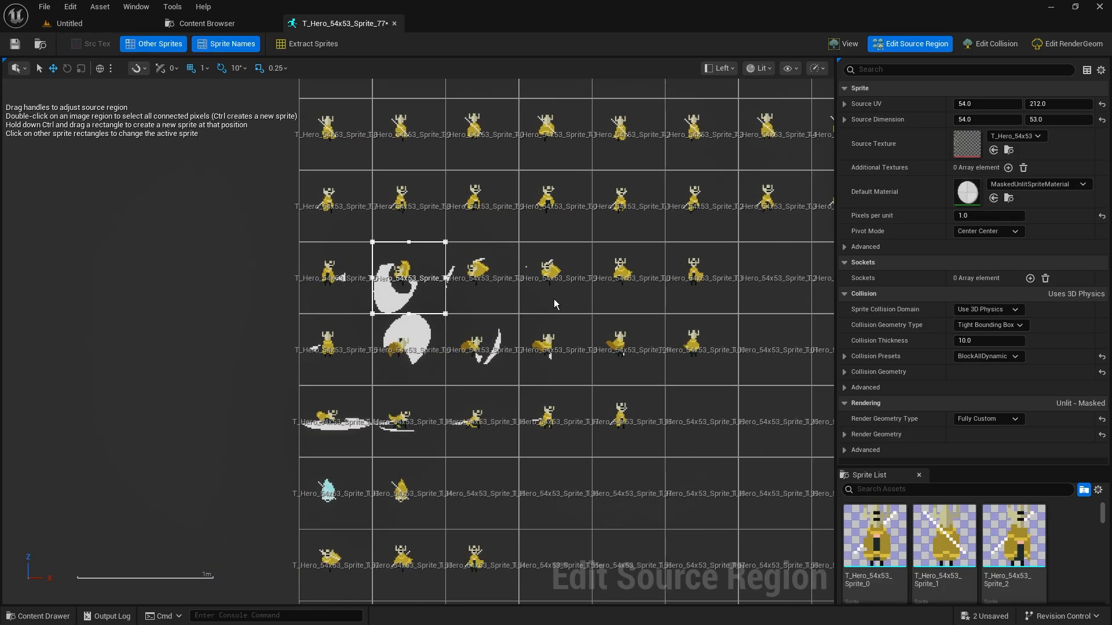
{"action": "right_click_drag", "start_coordinate": [240, 381], "coordinate": [73, 373]}
{"action": "scroll", "coordinate": [223, 377], "scroll_direction": "down", "scroll_amount": 3}
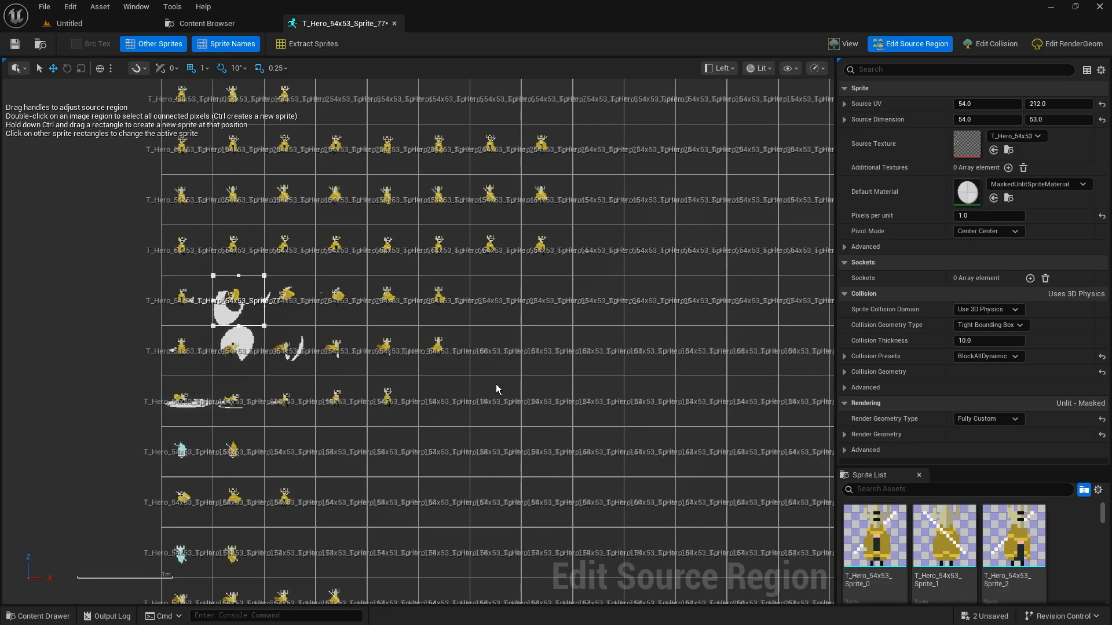
{"action": "scroll", "coordinate": [226, 473], "scroll_direction": "up", "scroll_amount": 3}
{"action": "scroll", "coordinate": [227, 473], "scroll_direction": "up", "scroll_amount": 5}
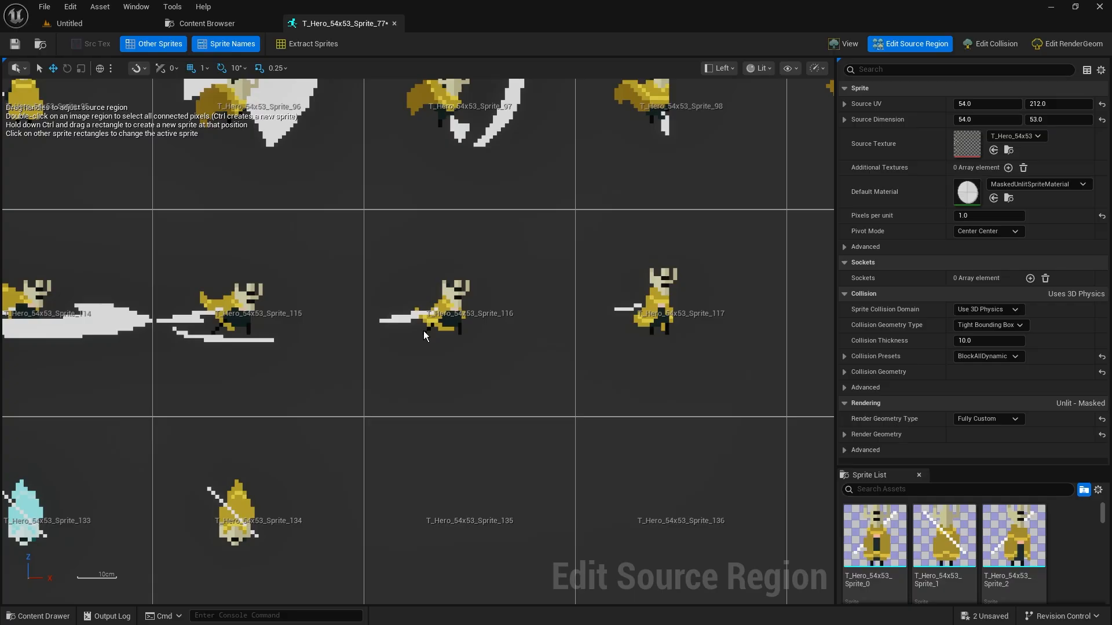
{"action": "right_click_drag", "start_coordinate": [254, 183], "coordinate": [464, 266]}
{"action": "scroll", "coordinate": [464, 232], "scroll_direction": "down", "scroll_amount": 4}
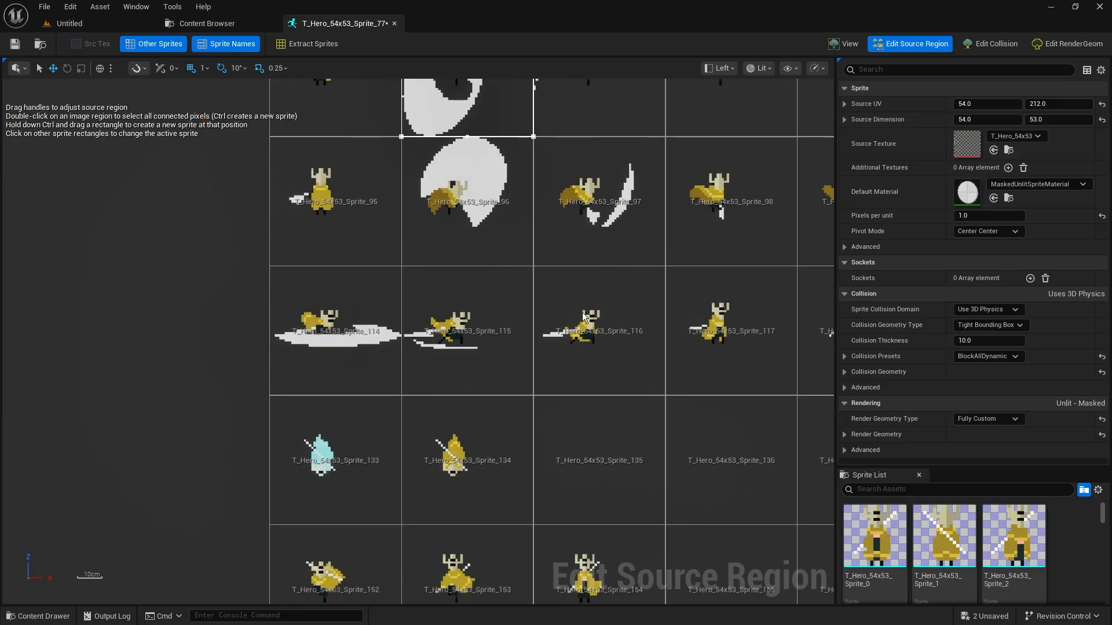
Step: Go to the Widow folder and open the T_Widow_188x90 texture to examine its frames up close
{"action": "left_click", "coordinate": [202, 23]}
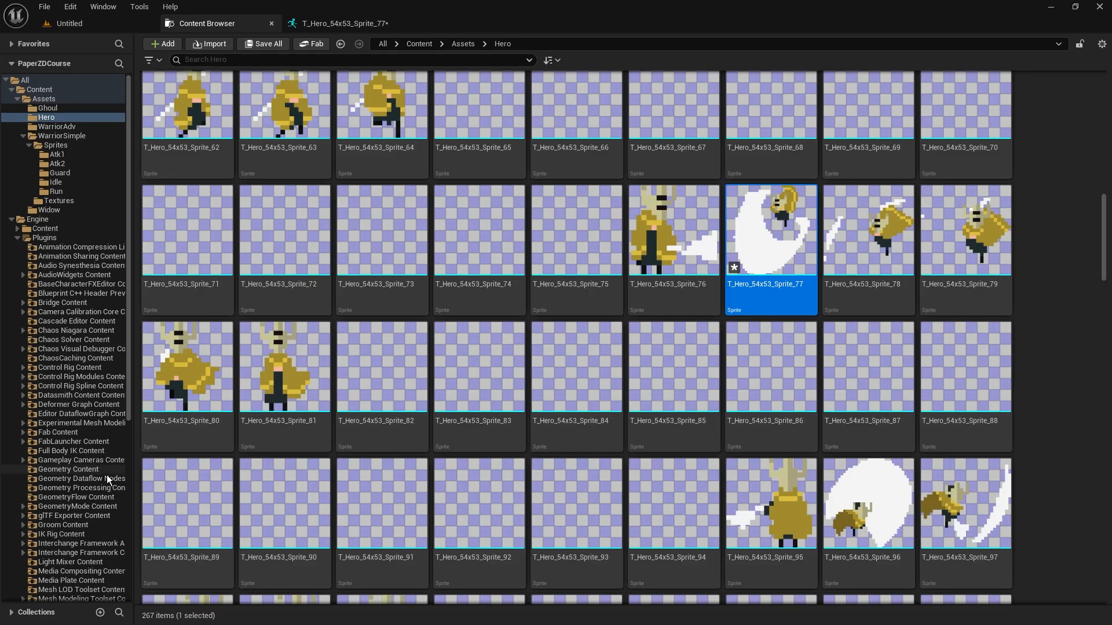
{"action": "left_click", "coordinate": [49, 210]}
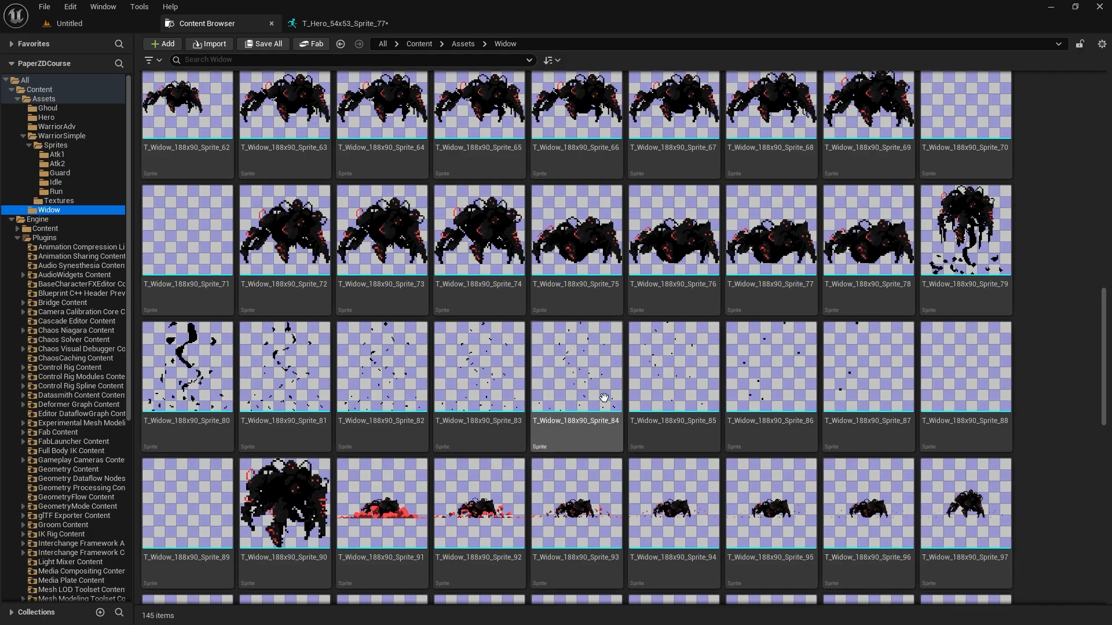
{"action": "scroll", "coordinate": [256, 185], "scroll_direction": "up", "scroll_amount": 5}
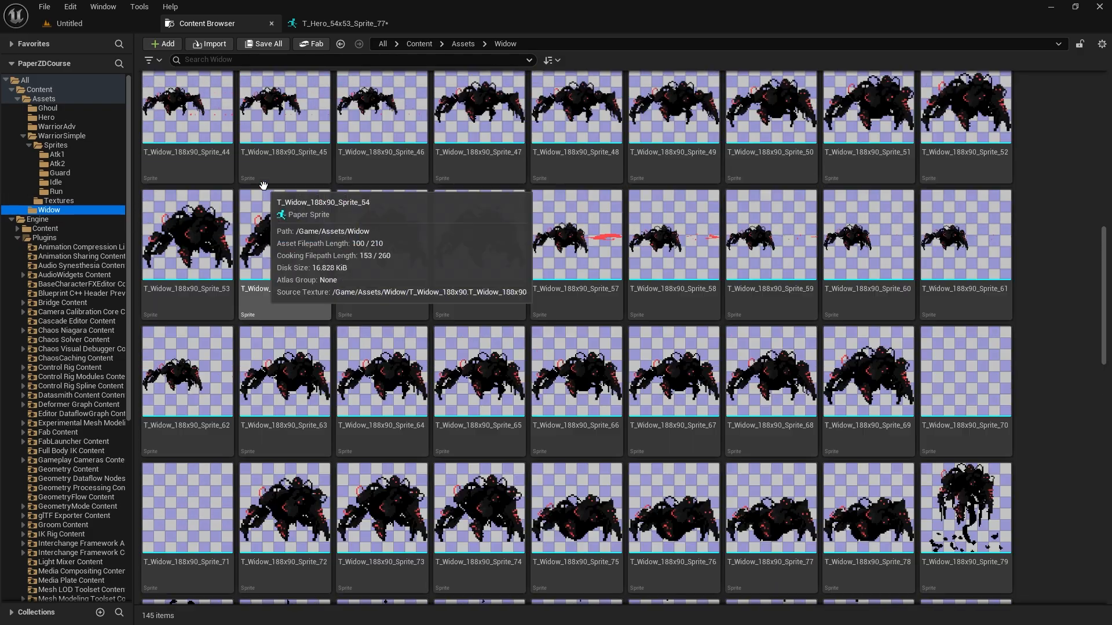
{"action": "scroll", "coordinate": [271, 184], "scroll_direction": "up", "scroll_amount": 6}
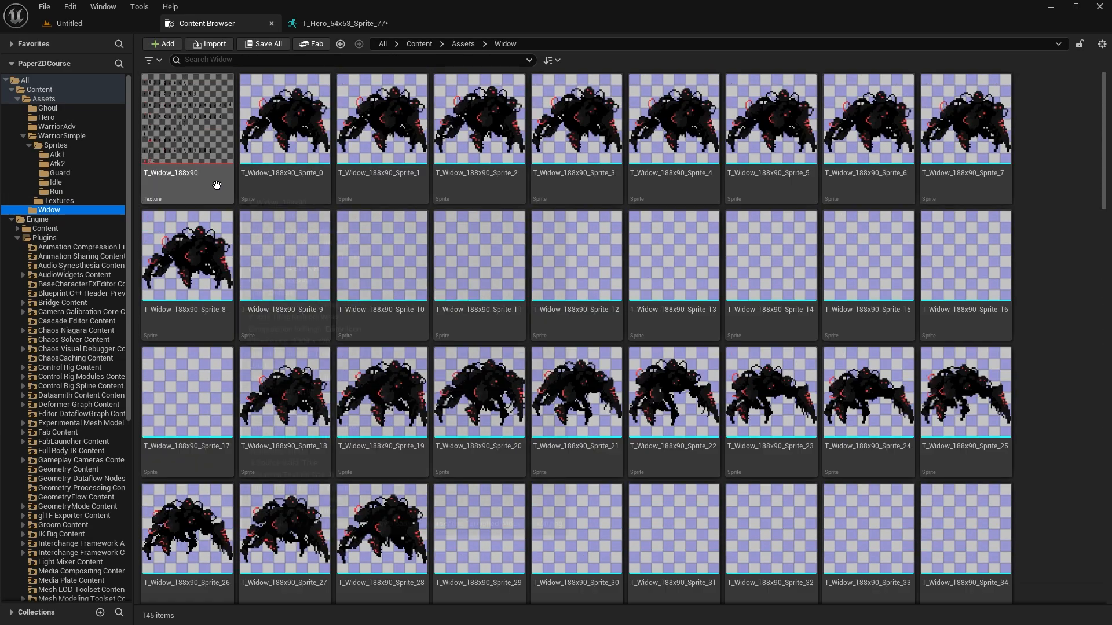
{"action": "left_click", "coordinate": [181, 111]}
{"action": "double_click", "coordinate": [181, 111]}
{"action": "scroll", "coordinate": [351, 481], "scroll_direction": "up", "scroll_amount": 5}
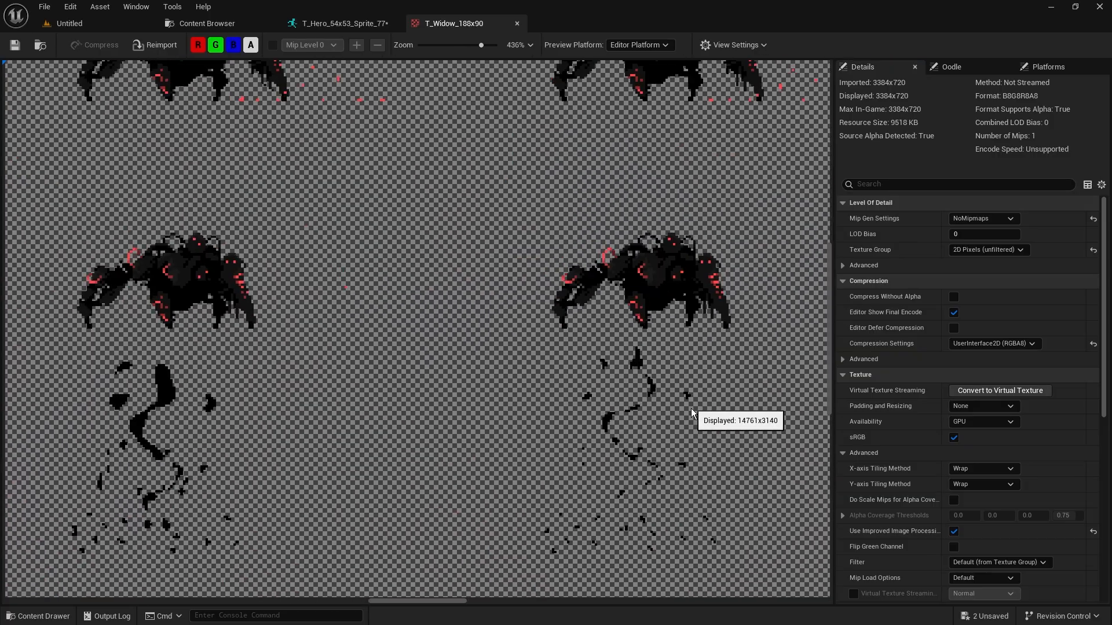
Step: Browse the Widow folder's death frames, open T_Widow_188x90_Sprite_88 and examine its source region on the sheet
{"action": "scroll", "coordinate": [578, 245], "scroll_direction": "up", "scroll_amount": 2}
{"action": "scroll", "coordinate": [498, 243], "scroll_direction": "up", "scroll_amount": 2}
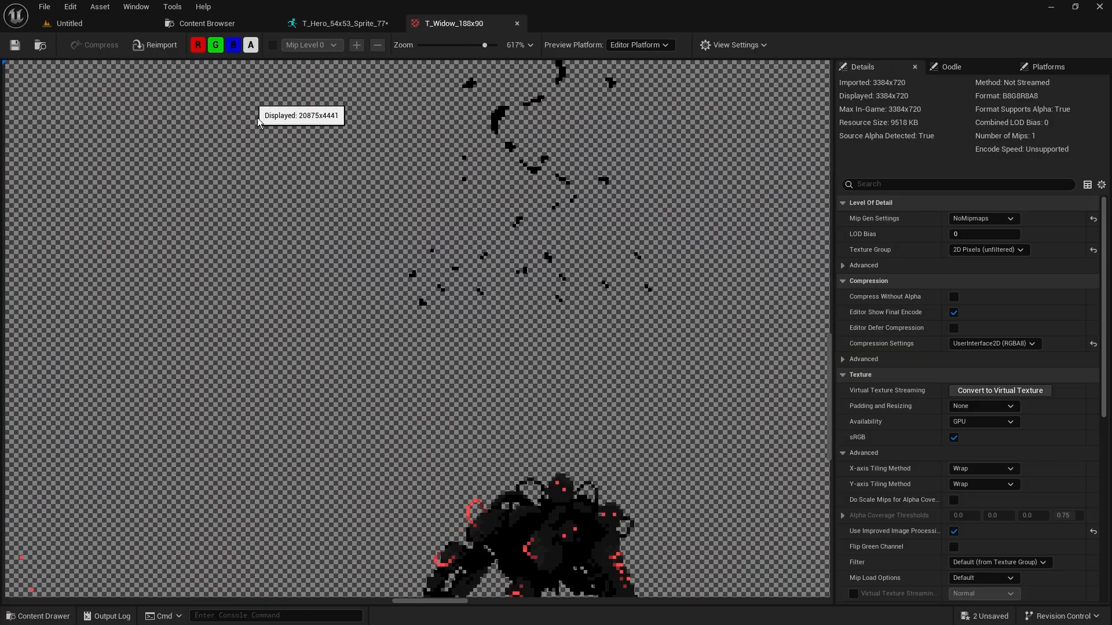
{"action": "left_click", "coordinate": [220, 24]}
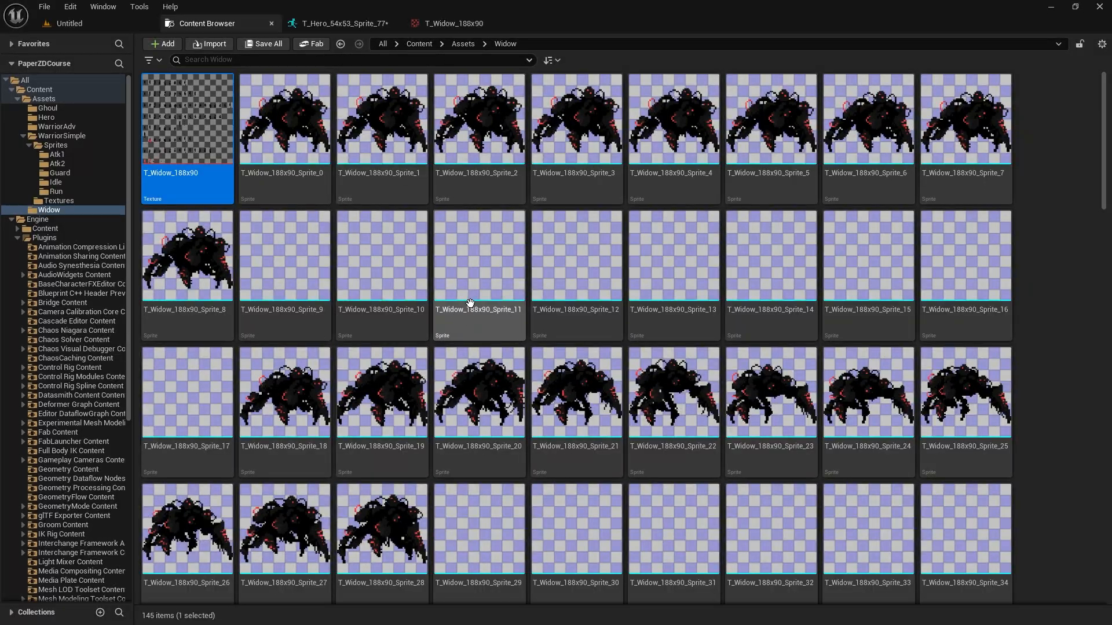
{"action": "scroll", "coordinate": [790, 353], "scroll_direction": "down", "scroll_amount": 10}
{"action": "scroll", "coordinate": [837, 451], "scroll_direction": "down", "scroll_amount": 7}
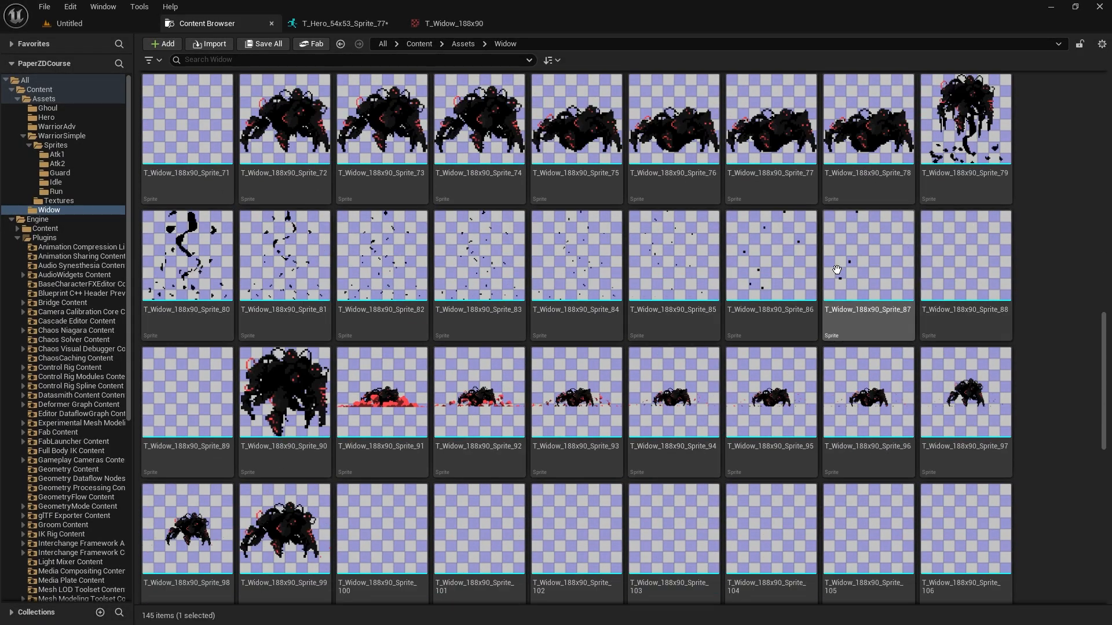
{"action": "double_click", "coordinate": [959, 249]}
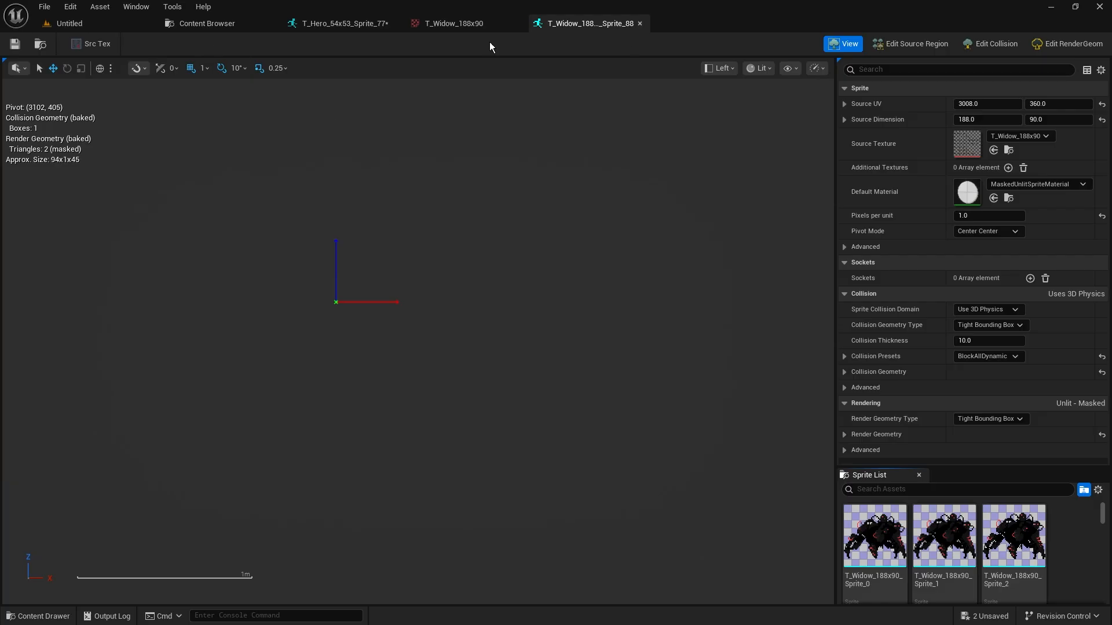
{"action": "left_click", "coordinate": [908, 44]}
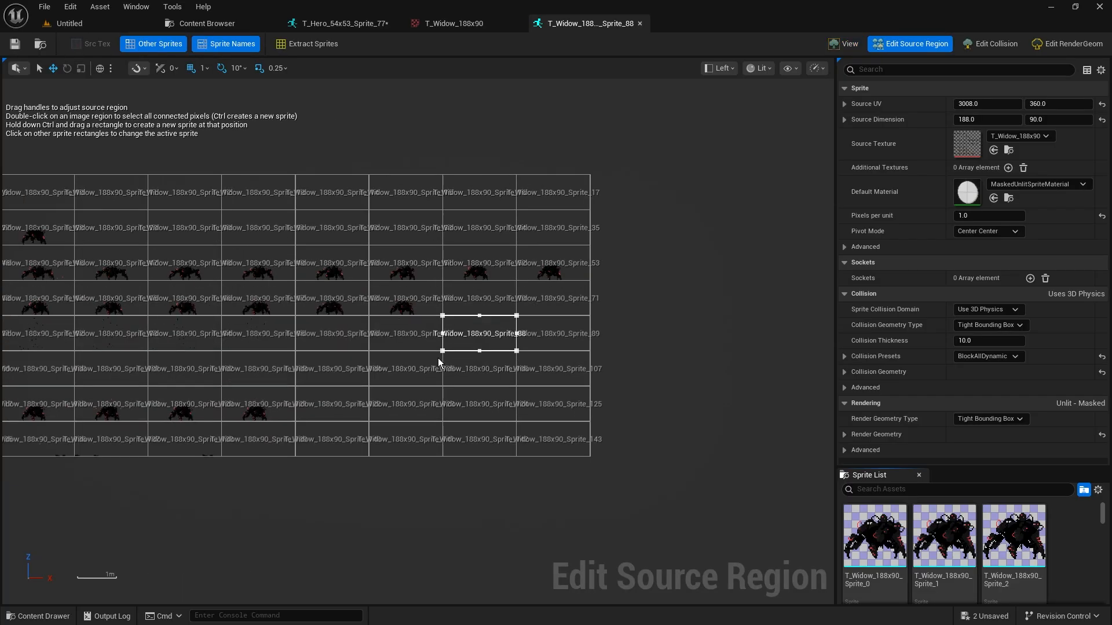
{"action": "scroll", "coordinate": [467, 324], "scroll_direction": "up", "scroll_amount": 5}
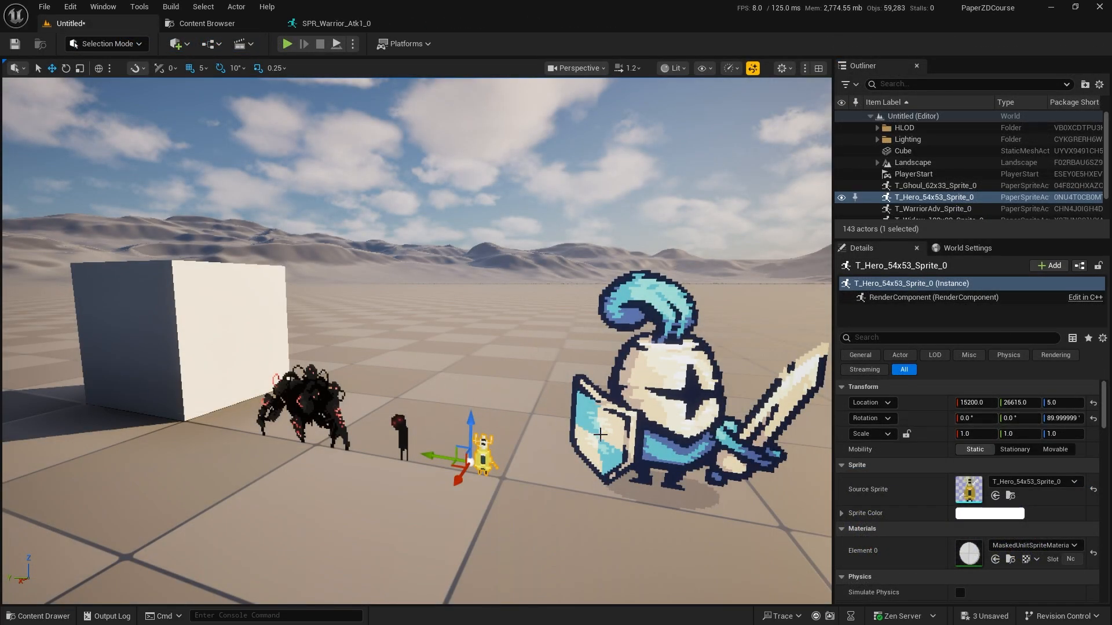
Step: Look over the WarriorAdv folder's sprites and the knight already placed in the level
{"action": "right_click_drag", "start_coordinate": [601, 436], "coordinate": [635, 453]}
{"action": "left_click", "coordinate": [35, 616]}
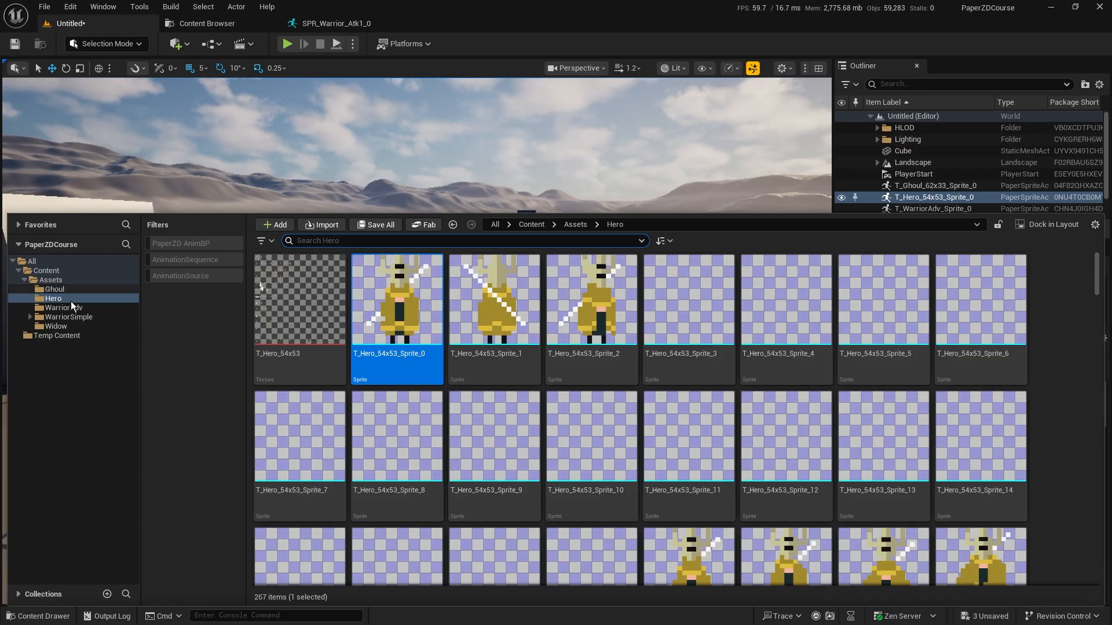
{"action": "left_click", "coordinate": [116, 310]}
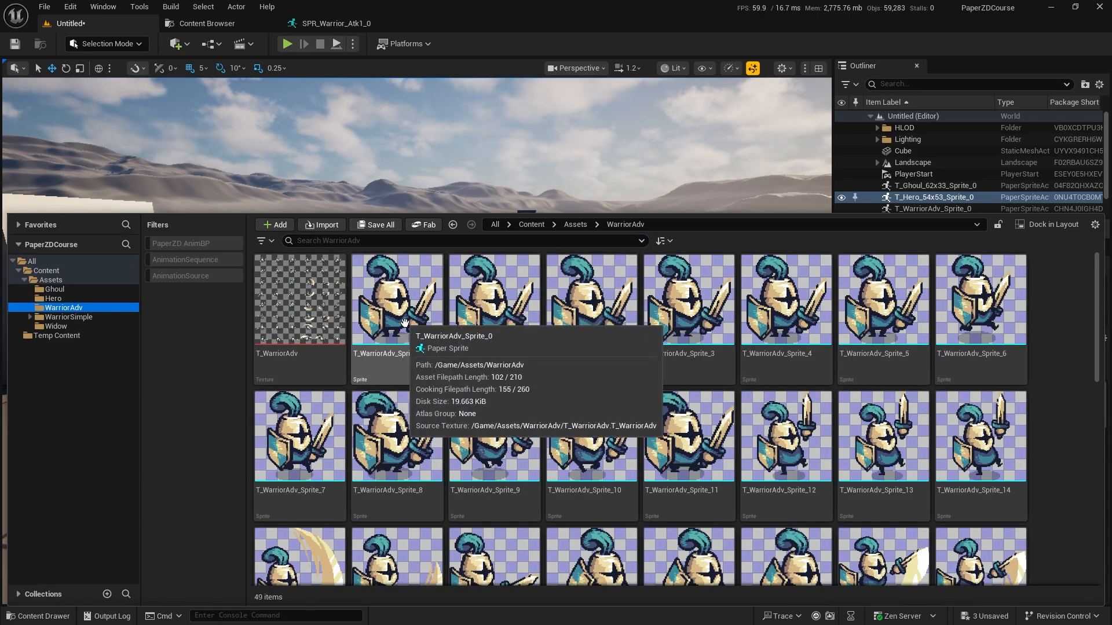
{"action": "right_click_drag", "start_coordinate": [432, 188], "coordinate": [466, 209]}
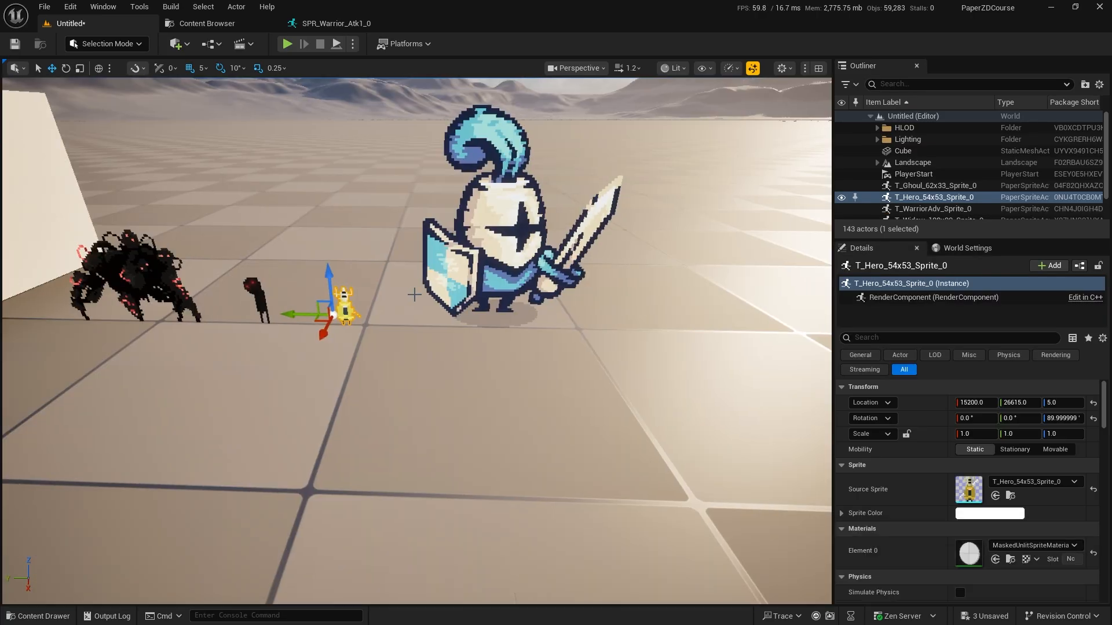
Step: Place the SPR_Warrior_Atk1_2 sprite from the WarriorSimple attack sprites in the level beside the armoured knight
{"action": "key", "text": "ctrl+space"}
{"action": "left_click", "coordinate": [65, 318]}
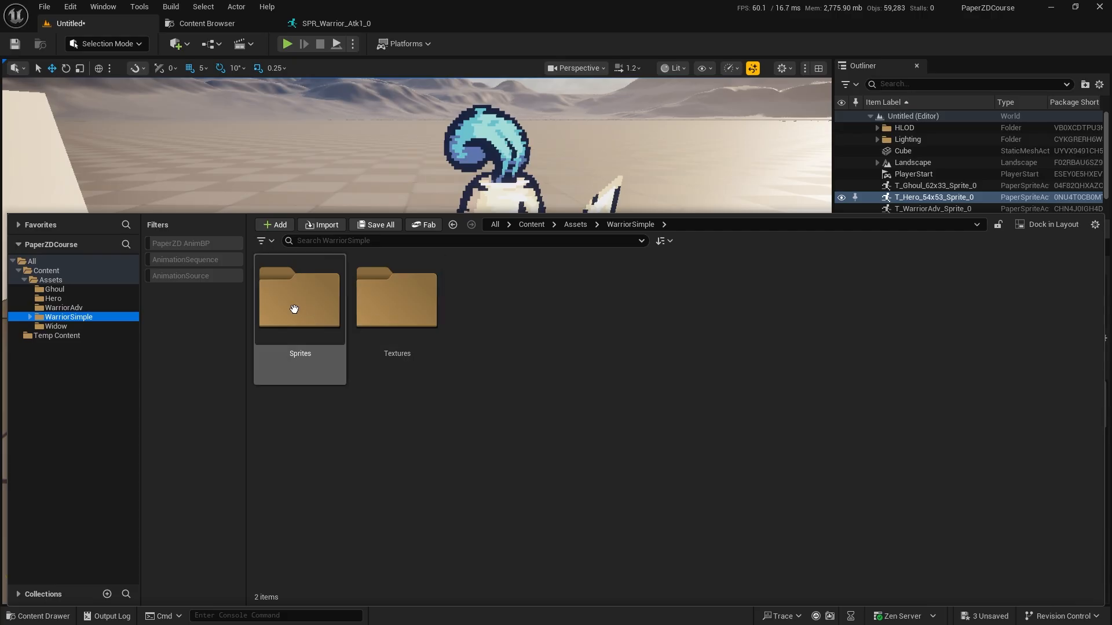
{"action": "double_click", "coordinate": [301, 304]}
{"action": "left_click", "coordinate": [285, 308]}
{"action": "double_click", "coordinate": [285, 308]}
{"action": "left_click_drag", "start_coordinate": [495, 301], "coordinate": [698, 316]}
{"action": "right_click_drag", "start_coordinate": [698, 315], "coordinate": [558, 296]}
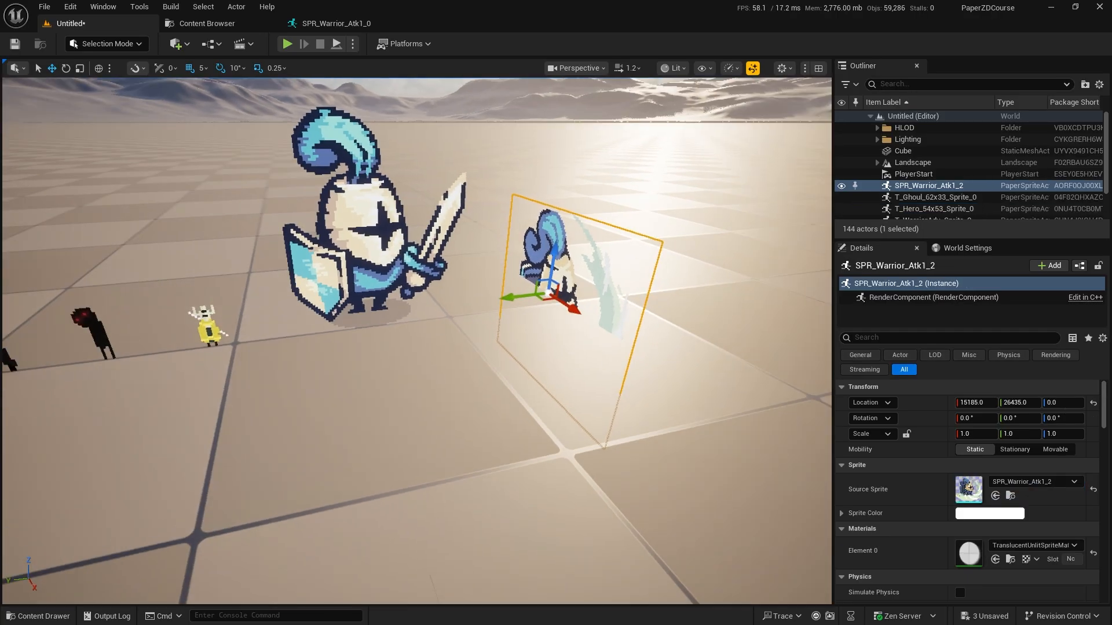
Step: Raise the SPR_Warrior_Atk1_2 sprite to Z 60, place it at X 15205 and rotate it -90° about the vertical axis
{"action": "left_click_drag", "start_coordinate": [557, 229], "coordinate": [547, 142]}
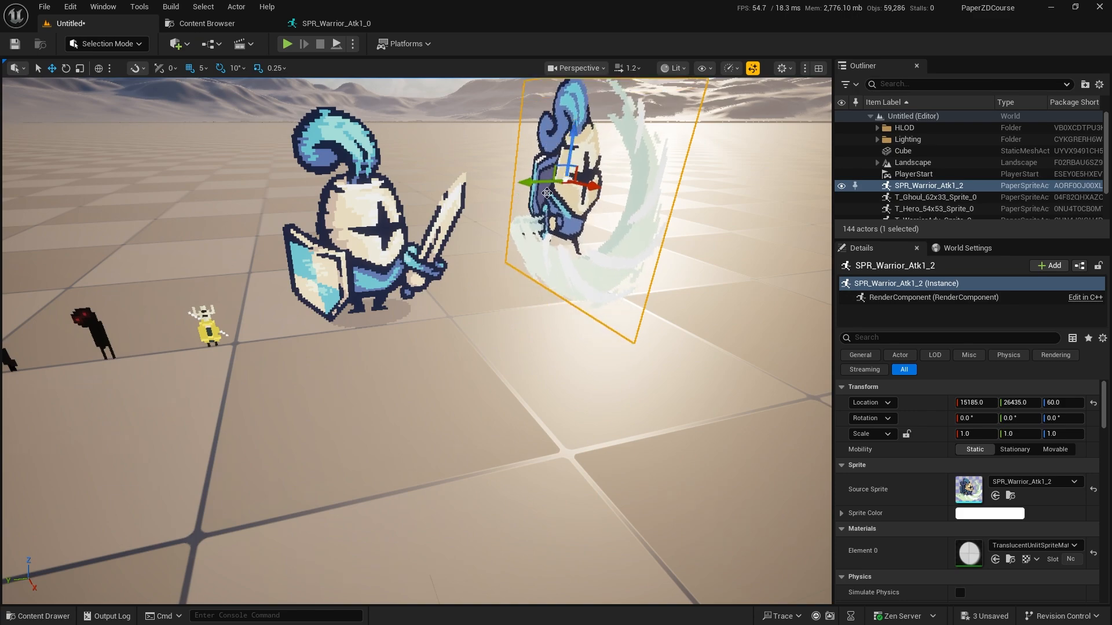
{"action": "key", "text": "e"}
{"action": "left_click_drag", "start_coordinate": [549, 191], "coordinate": [592, 198]}
{"action": "key", "text": "r"}
{"action": "key", "text": "w"}
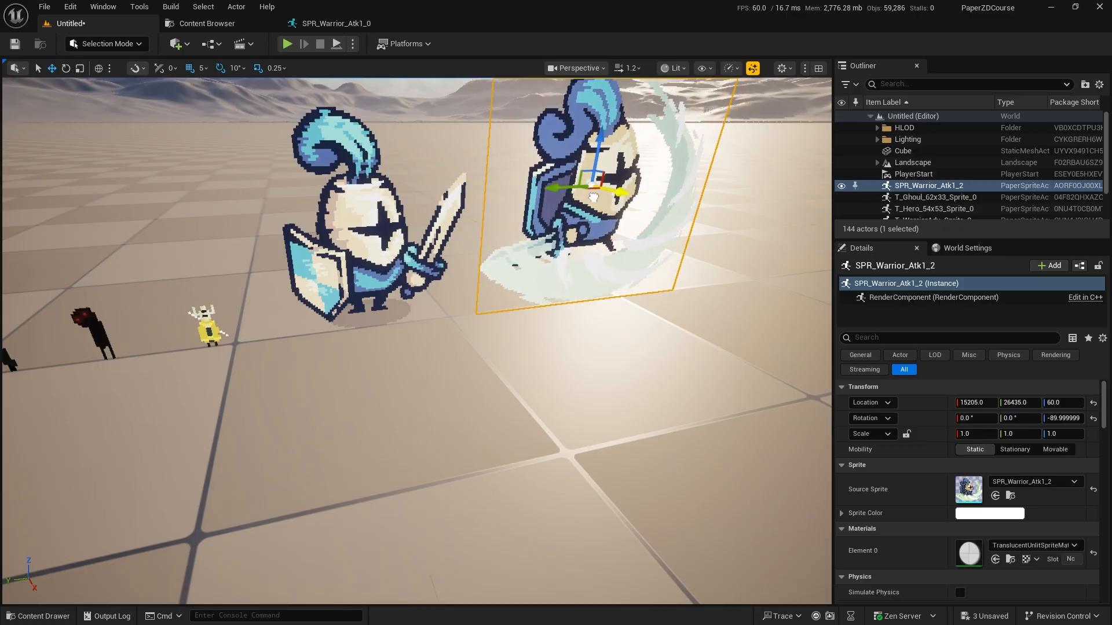
Step: Compare the sizes of all the placed character sprites with the cube in the level
{"action": "right_click_drag", "start_coordinate": [592, 198], "coordinate": [602, 178]}
{"action": "key", "text": "a"}
{"action": "right_click_drag", "start_coordinate": [546, 379], "coordinate": [548, 346]}
{"action": "key", "text": "w"}
{"action": "key", "text": "s"}
{"action": "key", "text": "a"}
{"action": "key", "text": "d"}
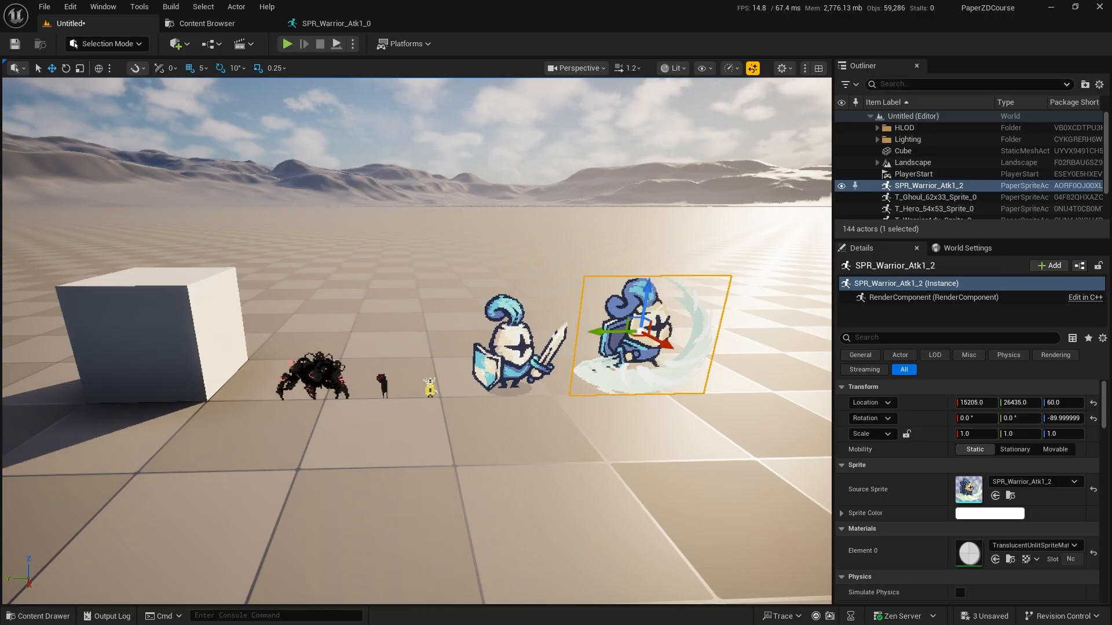
Step: Locate and open the asset of the widow sprite placed in the level, and read the description of its Pixels per unit setting
{"action": "left_click", "coordinate": [314, 368]}
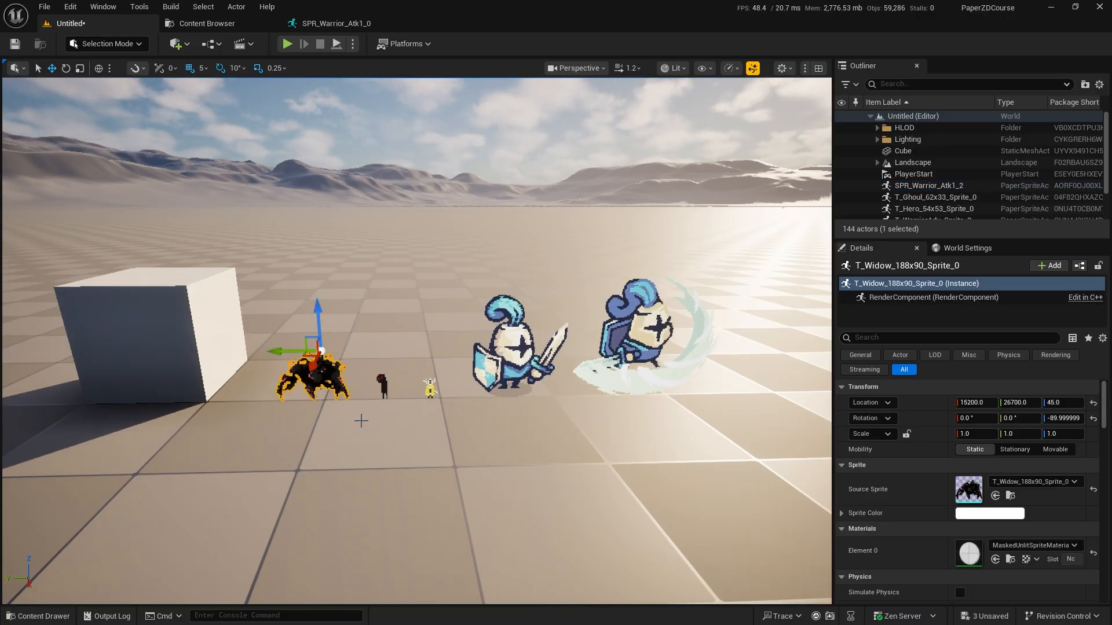
{"action": "key", "text": "ctrl+b"}
{"action": "double_click", "coordinate": [393, 287]}
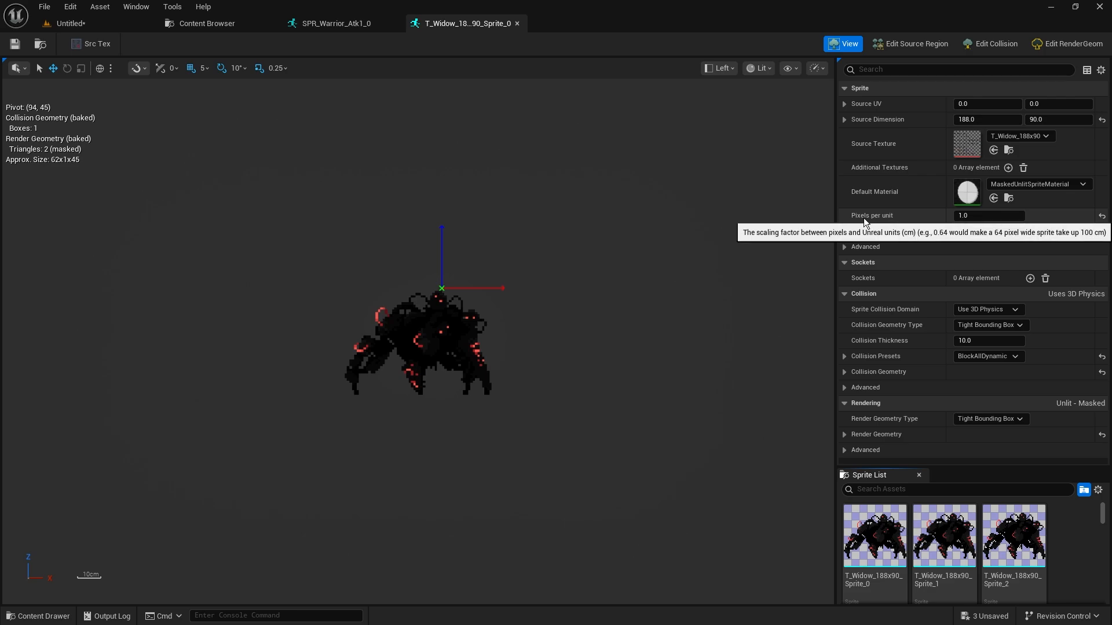
{"action": "mouse_move", "coordinate": [871, 214]}
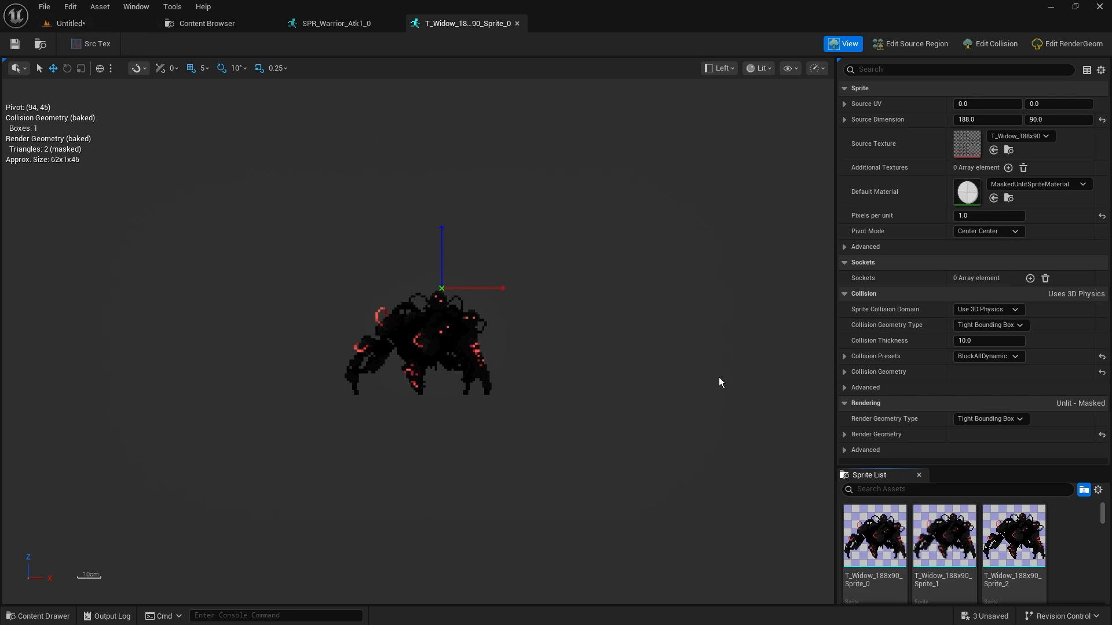
Step: Return to the level and examine the pixel size and scale of the knights, hero, ghoul and widow, up close and beside the cube
{"action": "left_click", "coordinate": [100, 25]}
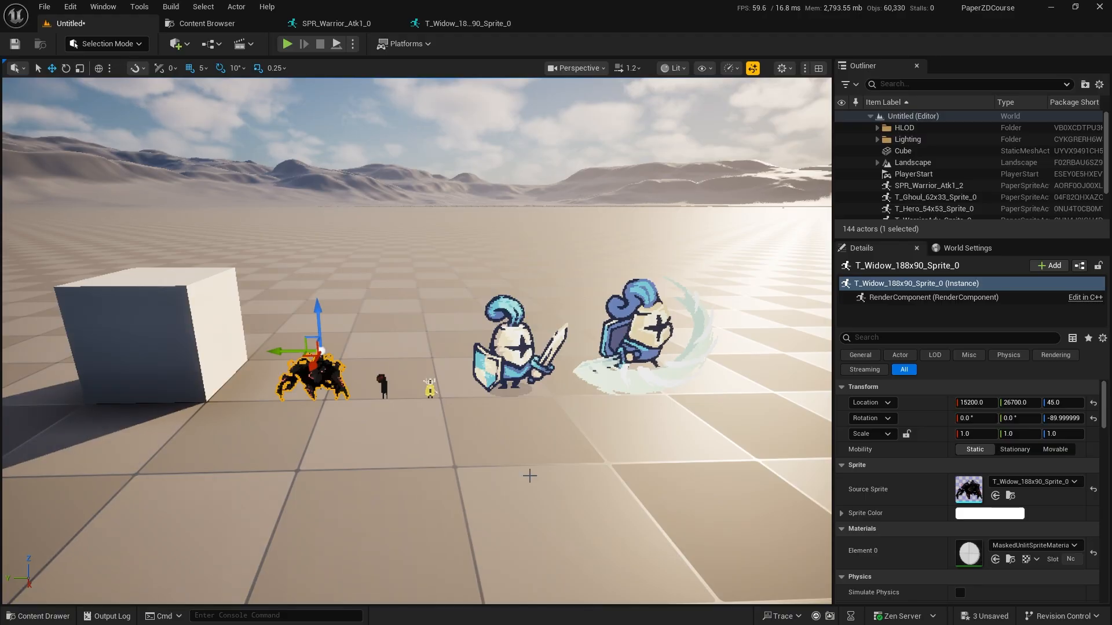
{"action": "left_click_drag", "start_coordinate": [526, 471], "coordinate": [526, 405]}
{"action": "key", "text": "d"}
{"action": "mouse_move", "coordinate": [417, 342]}
{"action": "right_mouse_down"}
{"action": "mouse_move", "coordinate": [463, 342]}
{"action": "mouse_move", "coordinate": [417, 342]}
{"action": "right_mouse_up"}
{"action": "key", "text": "s"}
{"action": "key", "text": "w"}
{"action": "key", "text": "a"}
{"action": "right_click_drag", "start_coordinate": [623, 504], "coordinate": [623, 504]}
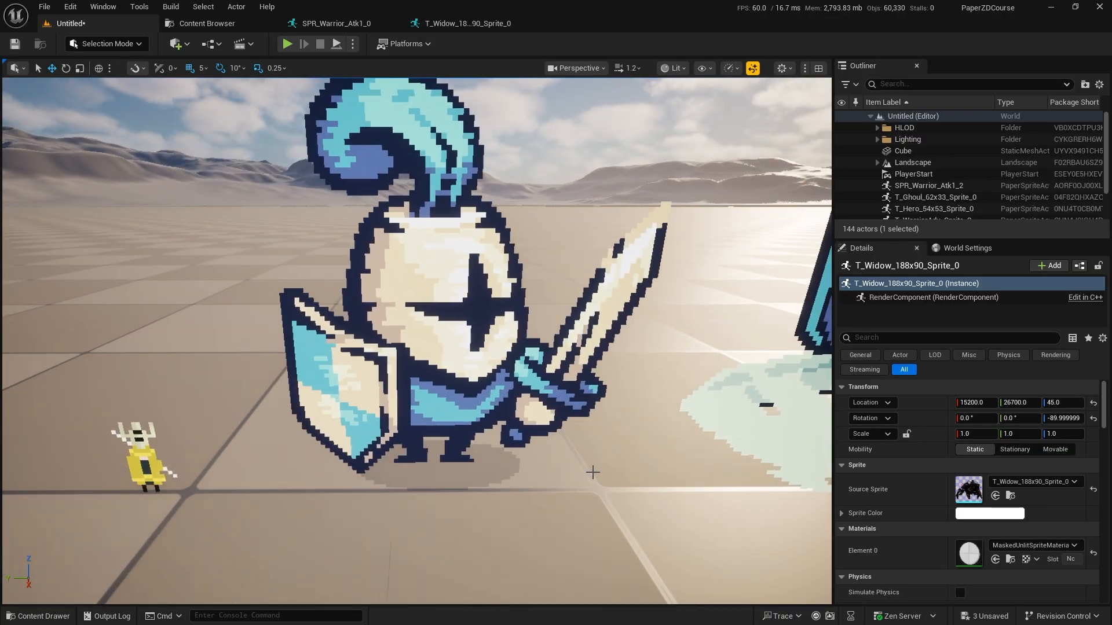
{"action": "key", "text": "s"}
{"action": "right_click_drag", "start_coordinate": [659, 430], "coordinate": [649, 429]}
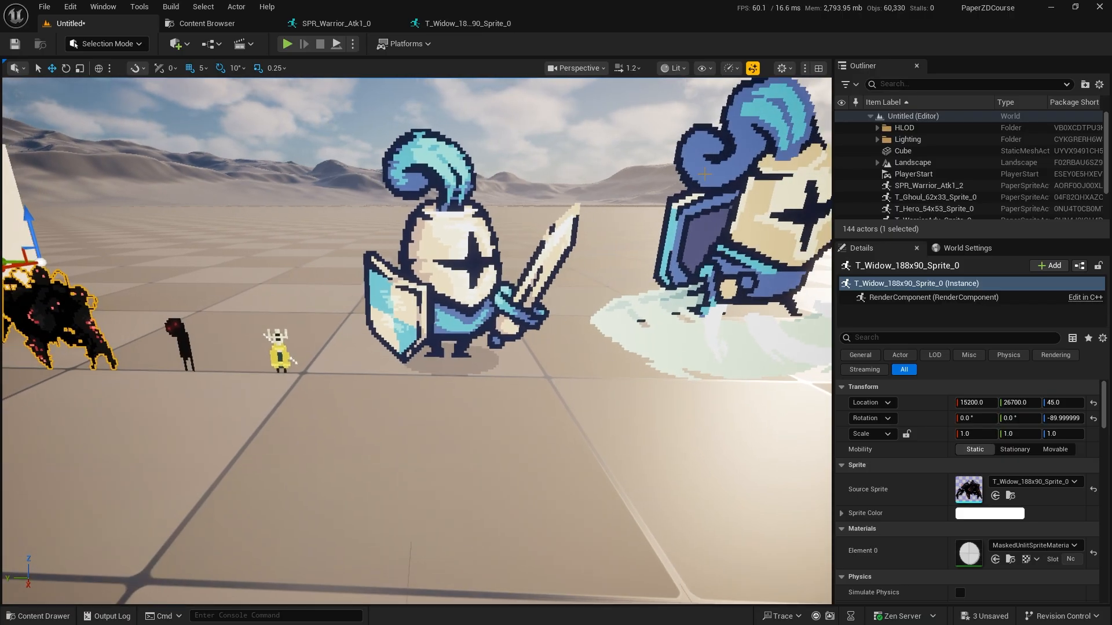
{"action": "scroll", "coordinate": [583, 380], "scroll_direction": "down", "scroll_amount": 3}
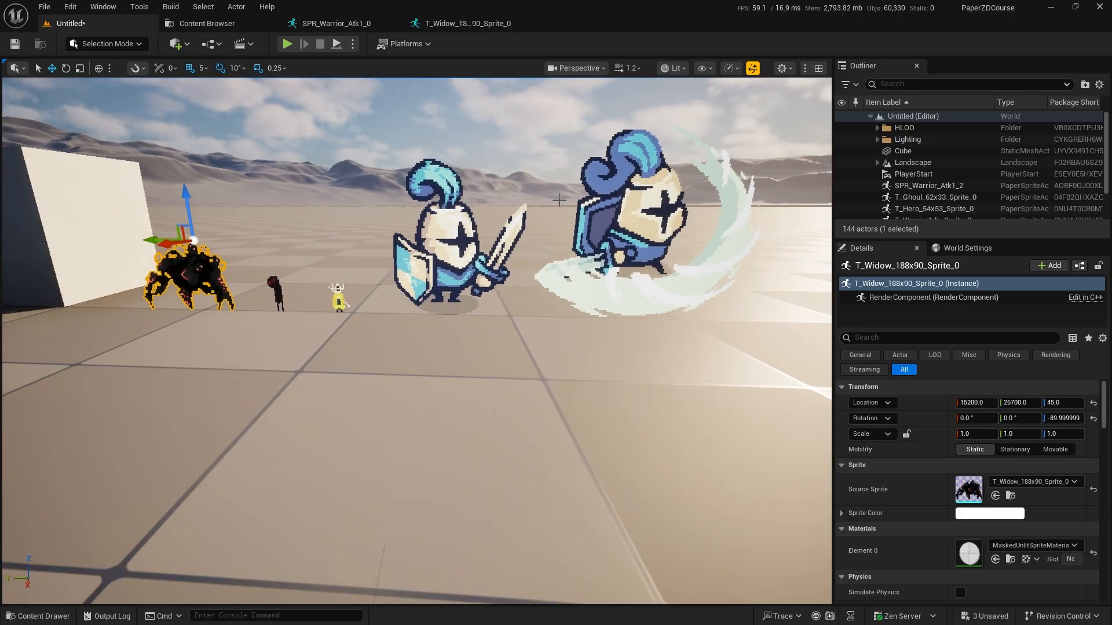
{"action": "scroll", "coordinate": [577, 329], "scroll_direction": "down", "scroll_amount": 5}
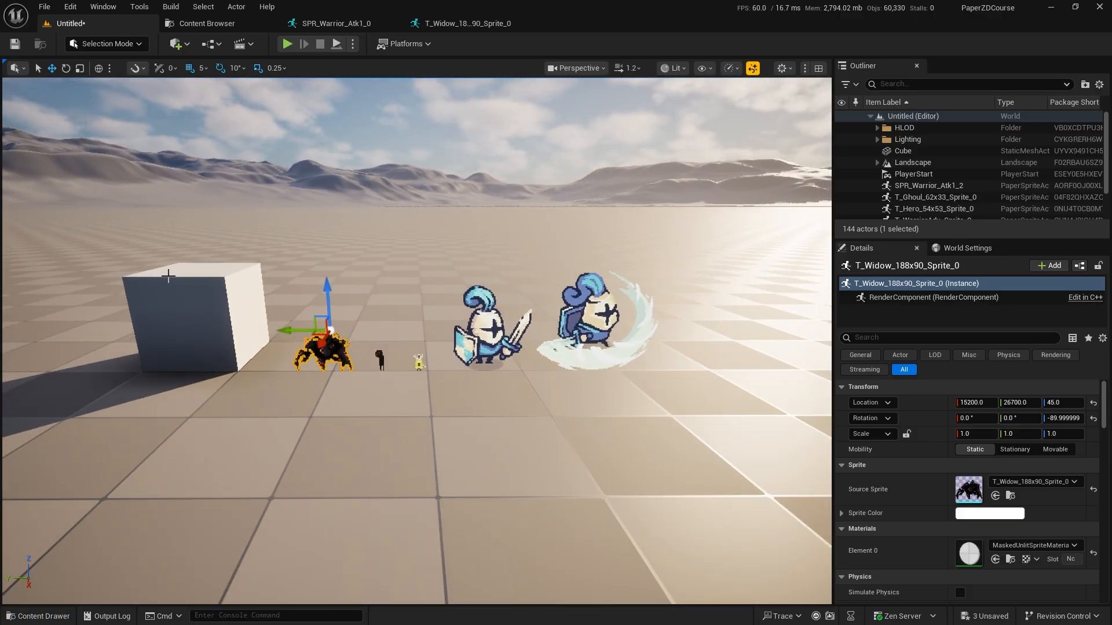
{"action": "left_click_drag", "start_coordinate": [485, 421], "coordinate": [476, 471]}
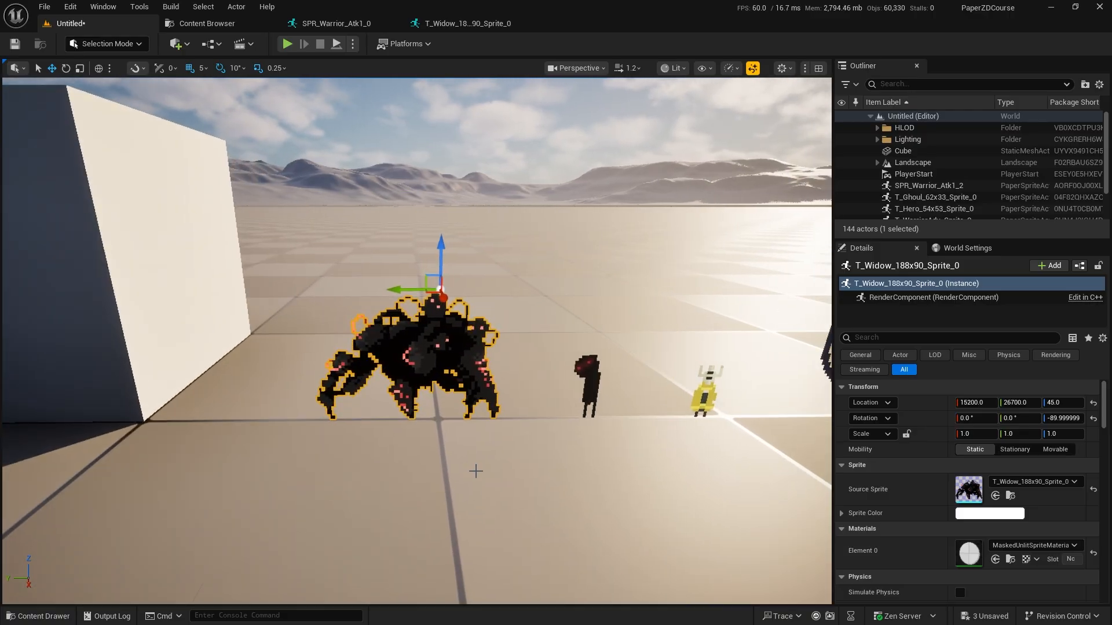
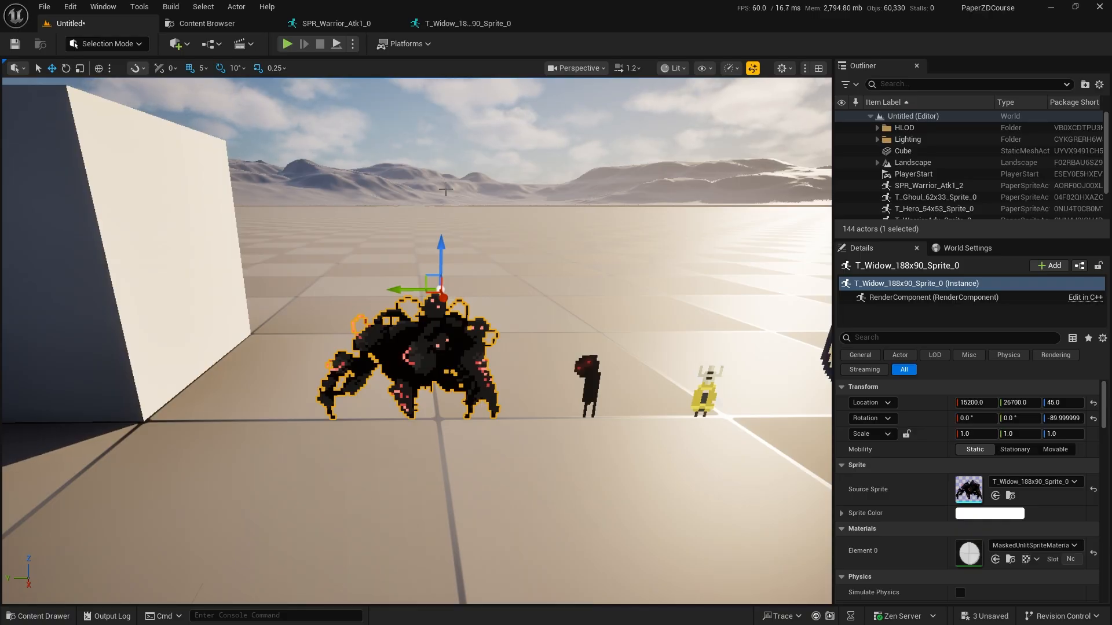
Step: Set Pixels per unit to 0.25 on the T_Widow_188x90_Sprite_0 sprite and save the asset
{"action": "left_click", "coordinate": [464, 26]}
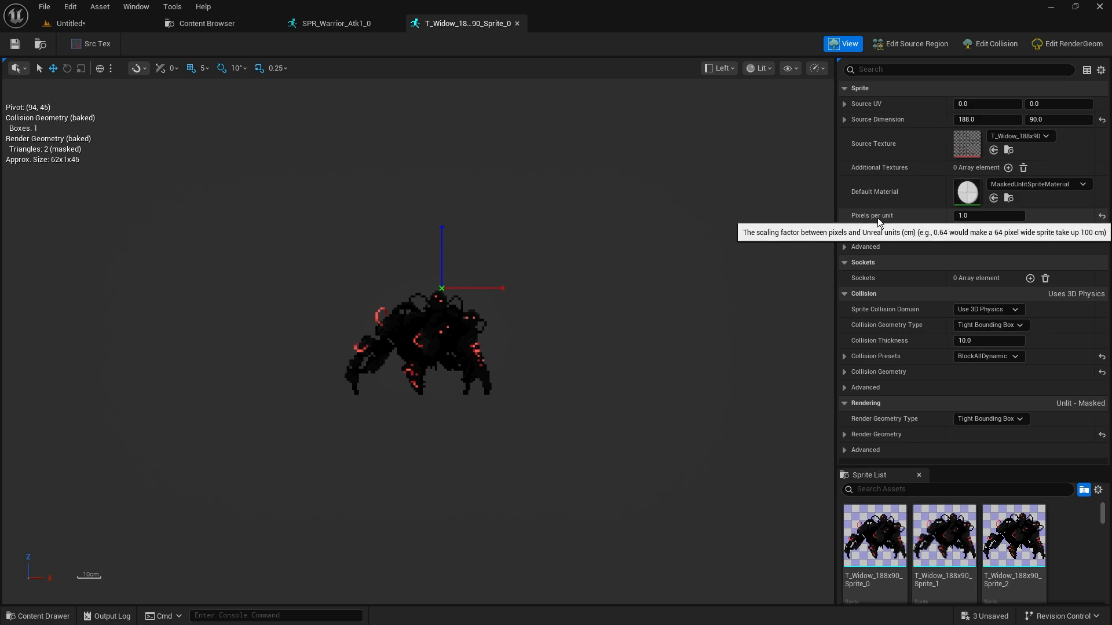
{"action": "left_click", "coordinate": [988, 216]}
{"action": "type", "text": "0.25"}
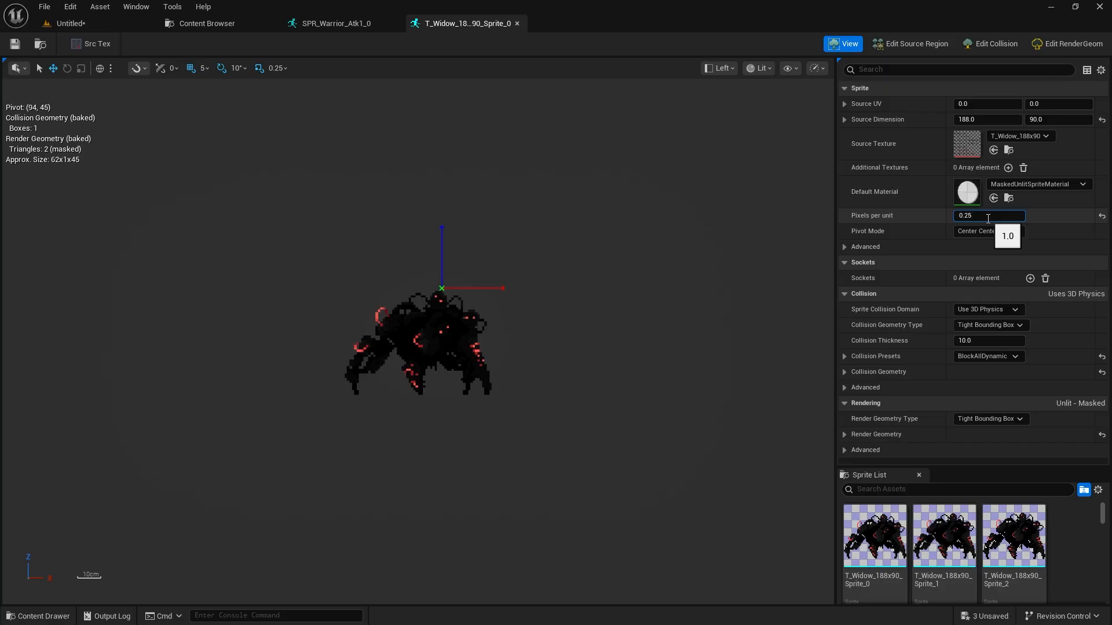
{"action": "key", "text": "Return"}
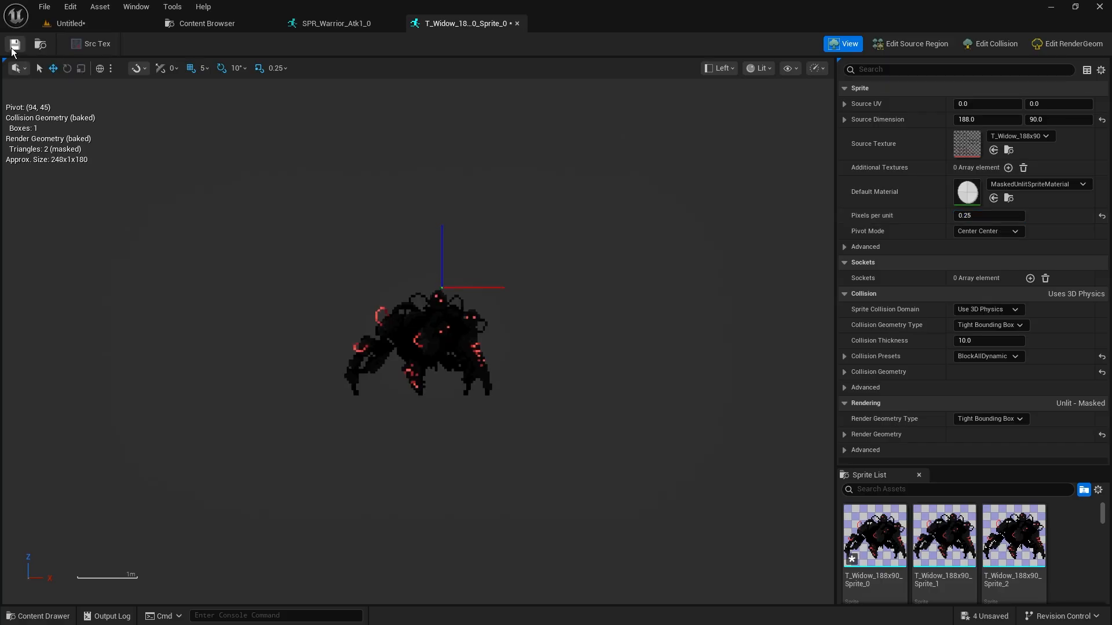
{"action": "left_click", "coordinate": [14, 44]}
Step: Return to the level and raise the enlarged widow sprite to Z 180 so it stands on the floor
{"action": "left_click", "coordinate": [94, 24]}
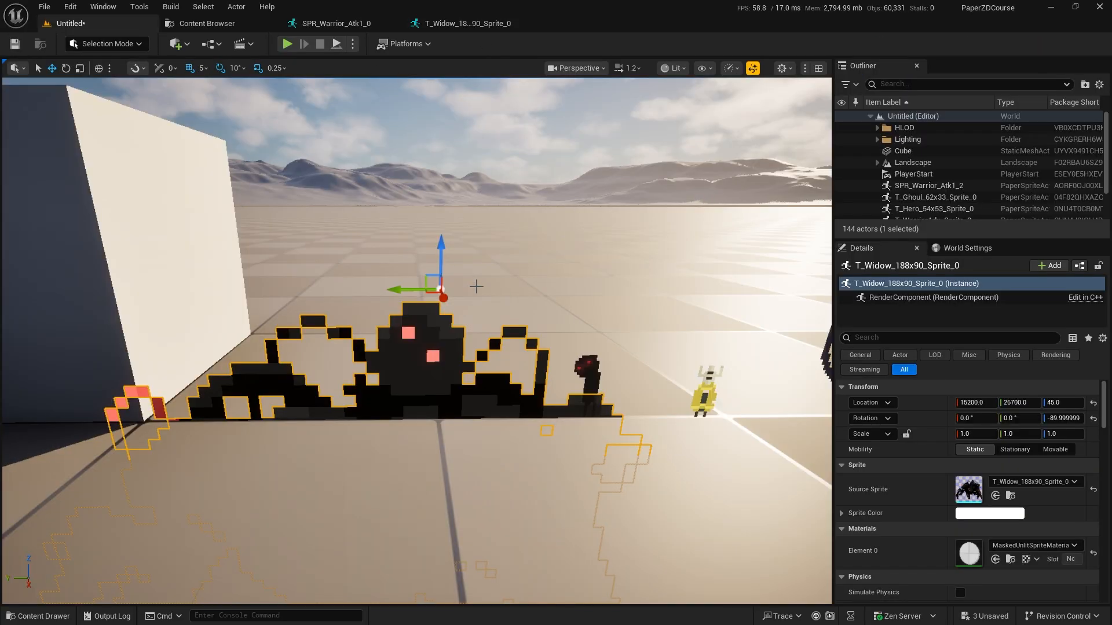
{"action": "key", "text": "s"}
{"action": "right_click_drag", "start_coordinate": [476, 287], "coordinate": [471, 283]}
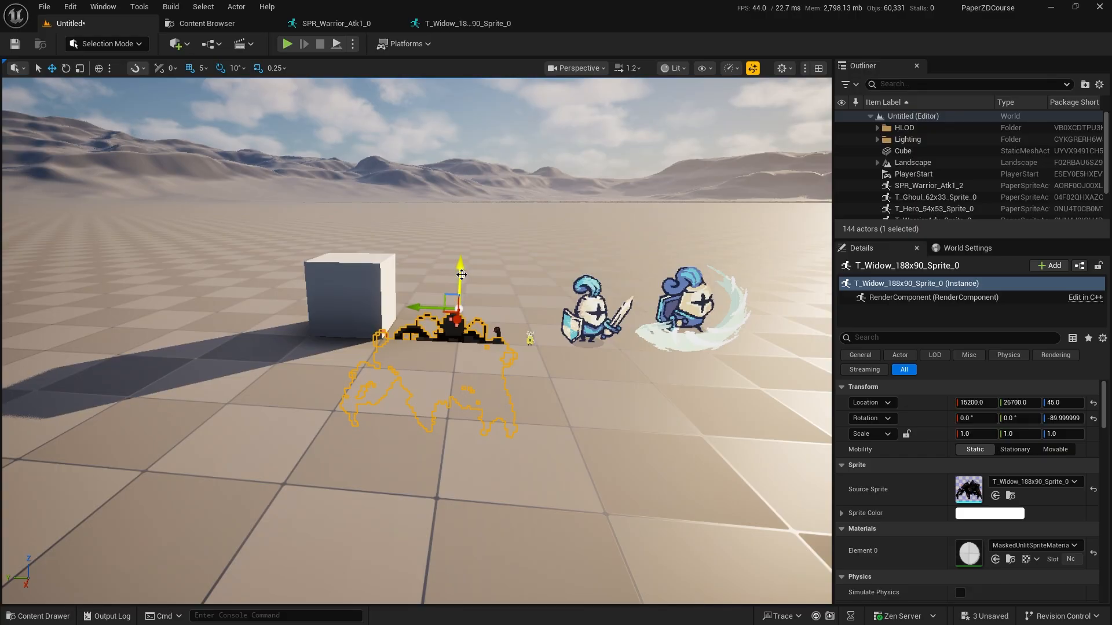
{"action": "left_click_drag", "start_coordinate": [461, 274], "coordinate": [451, 154]}
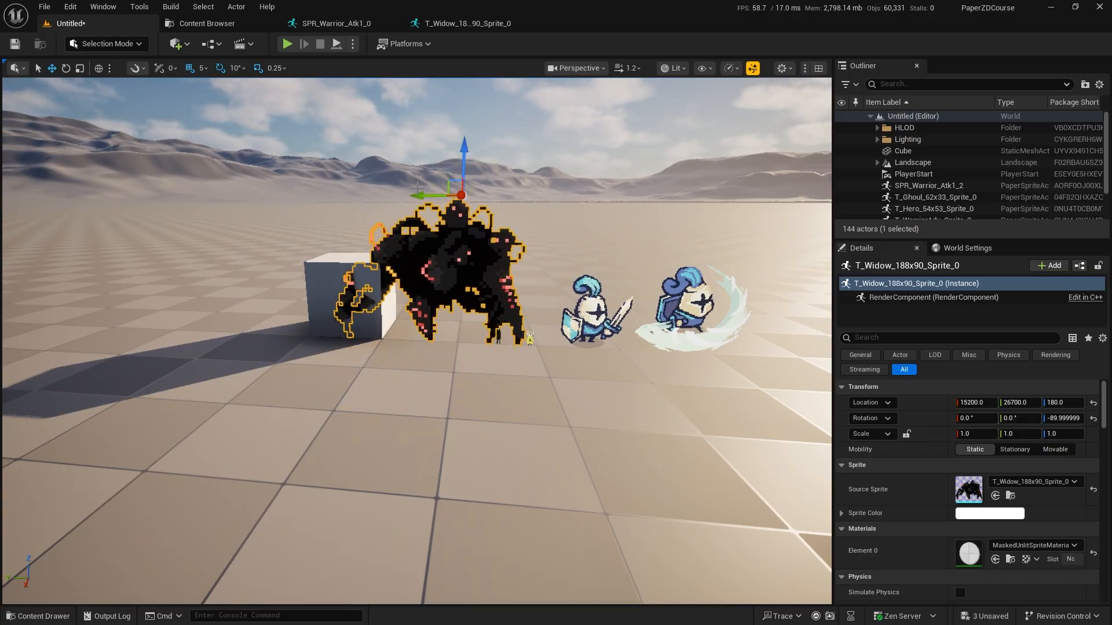
Step: Slide the widow sprite along the Y axis to 26785, over the cube
{"action": "left_click_drag", "start_coordinate": [418, 194], "coordinate": [364, 211]}
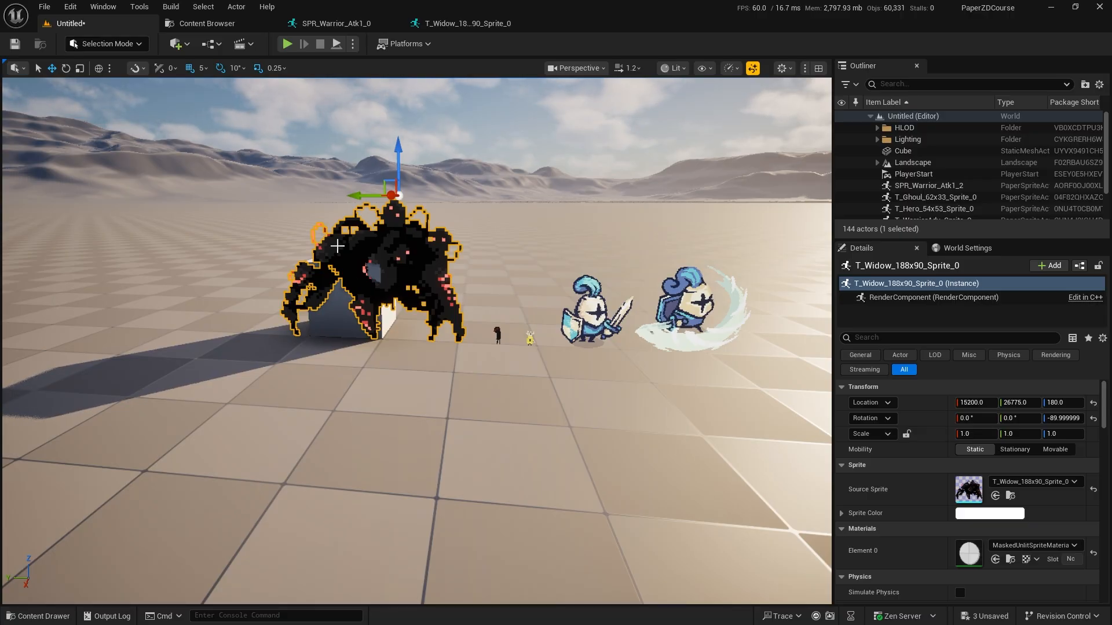
{"action": "right_click_drag", "start_coordinate": [421, 275], "coordinate": [461, 275]}
{"action": "key", "text": "a"}
{"action": "key", "text": "w"}
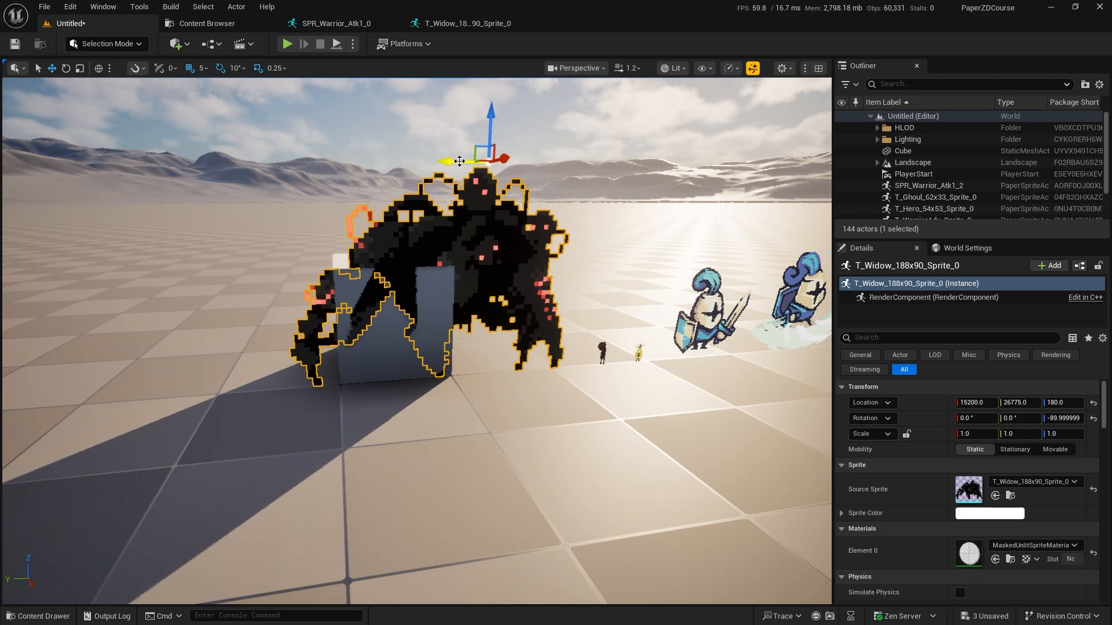
{"action": "left_click_drag", "start_coordinate": [460, 161], "coordinate": [442, 205]}
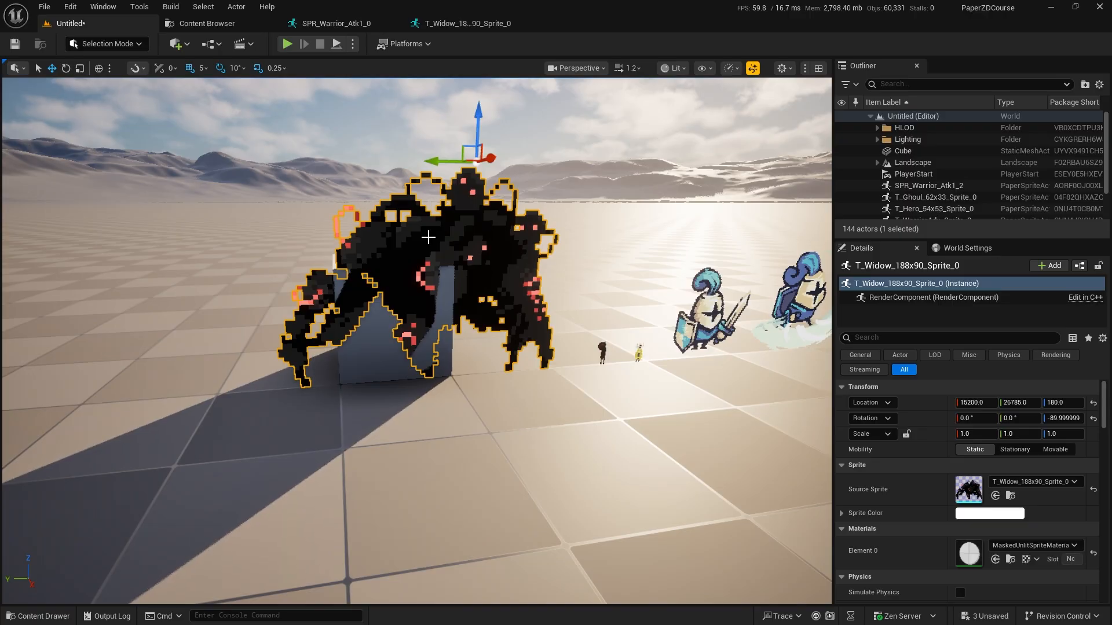
{"action": "right_click_drag", "start_coordinate": [428, 237], "coordinate": [439, 266]}
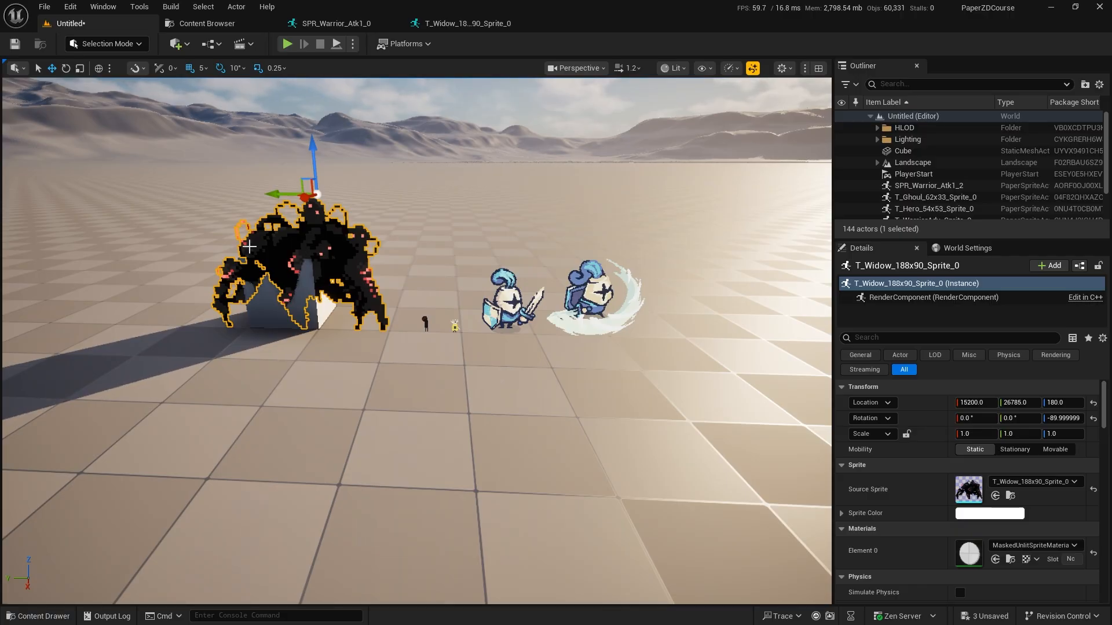
{"action": "left_click", "coordinate": [38, 616]}
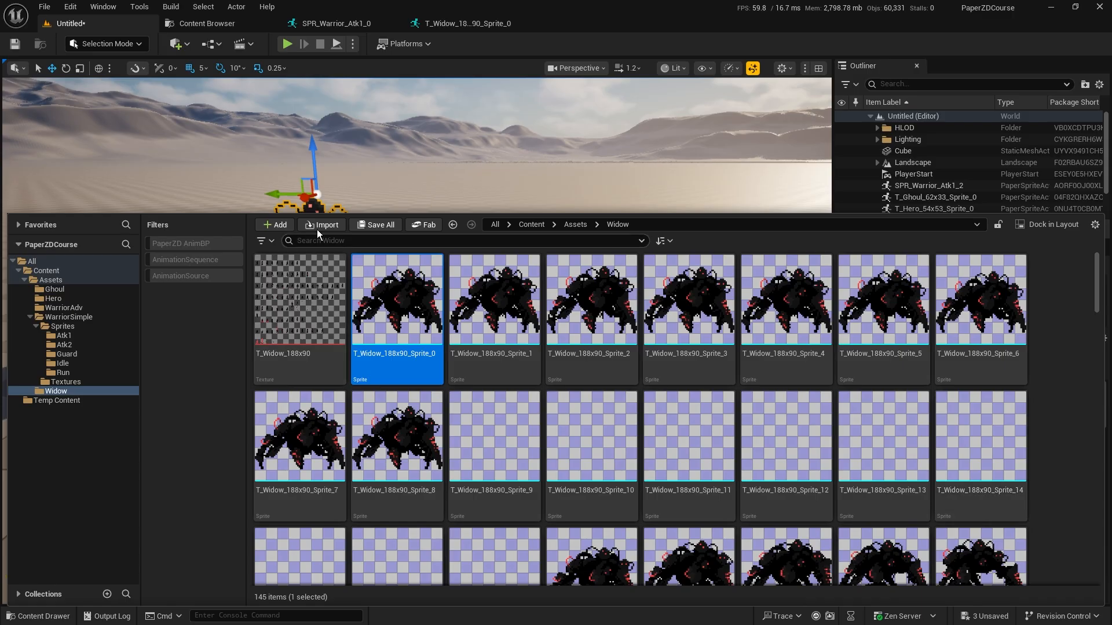
{"action": "right_click_drag", "start_coordinate": [401, 198], "coordinate": [432, 225]}
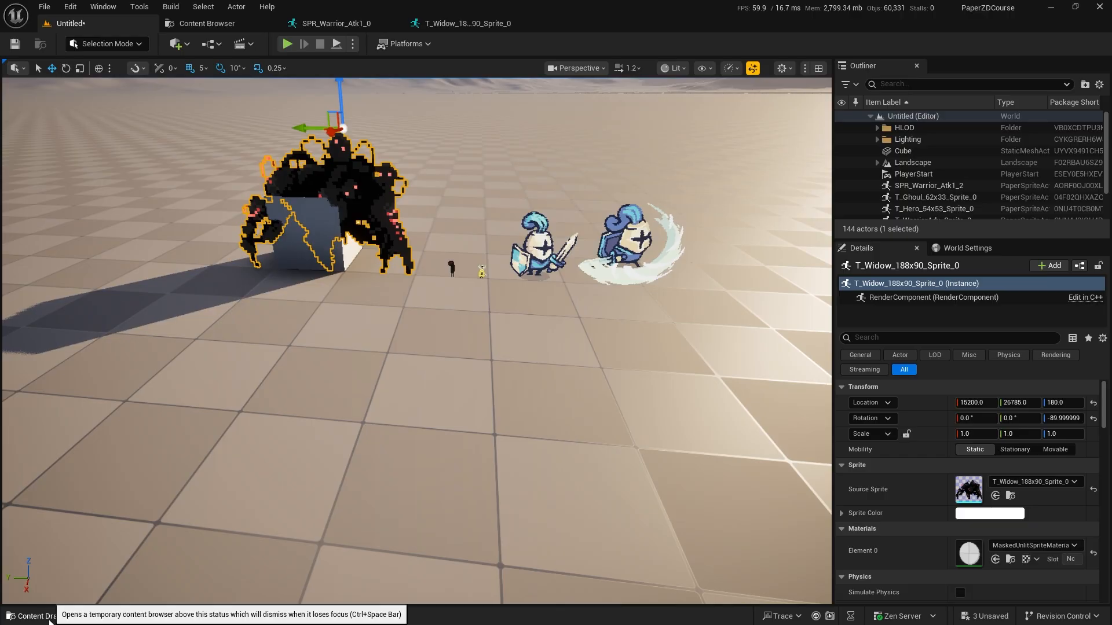
Step: In the project settings, find the Paper2D import options and set Default Pixels Per Unreal Unit to 0.25
{"action": "left_click", "coordinate": [70, 6]}
{"action": "left_click", "coordinate": [137, 187]}
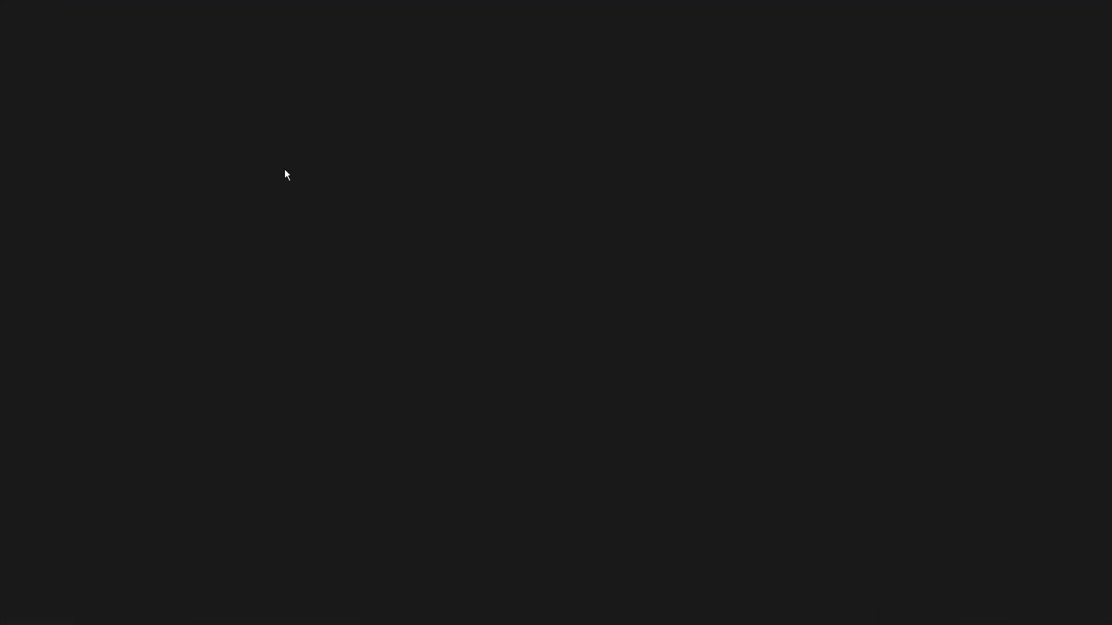
{"action": "left_click", "coordinate": [291, 37]}
{"action": "type", "text": "pixel"}
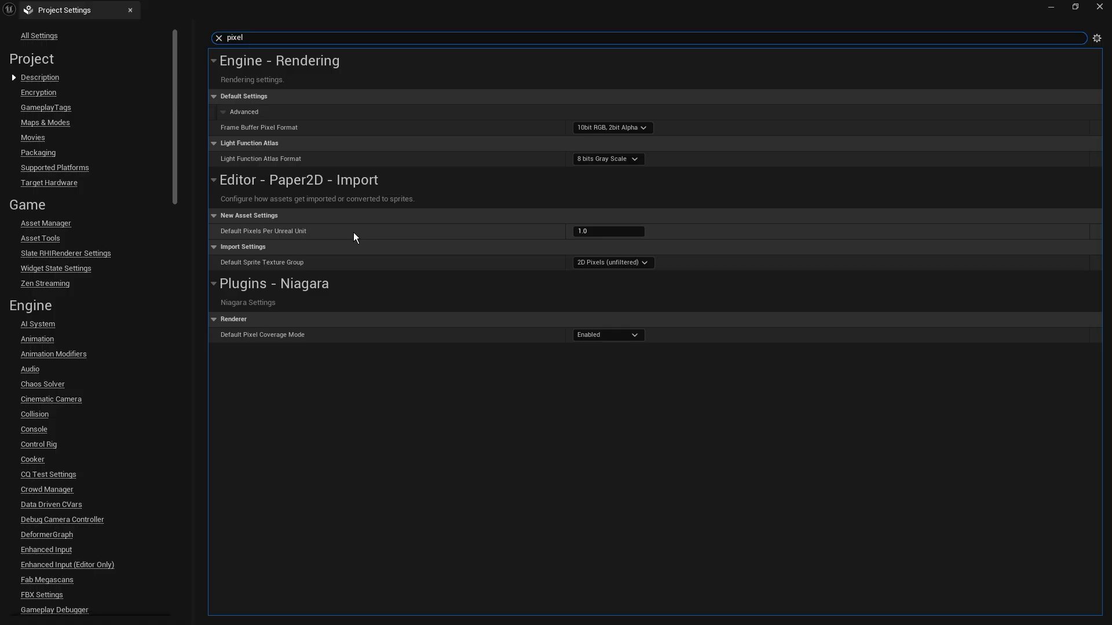
{"action": "left_click", "coordinate": [593, 231]}
{"action": "type", "text": "0"}
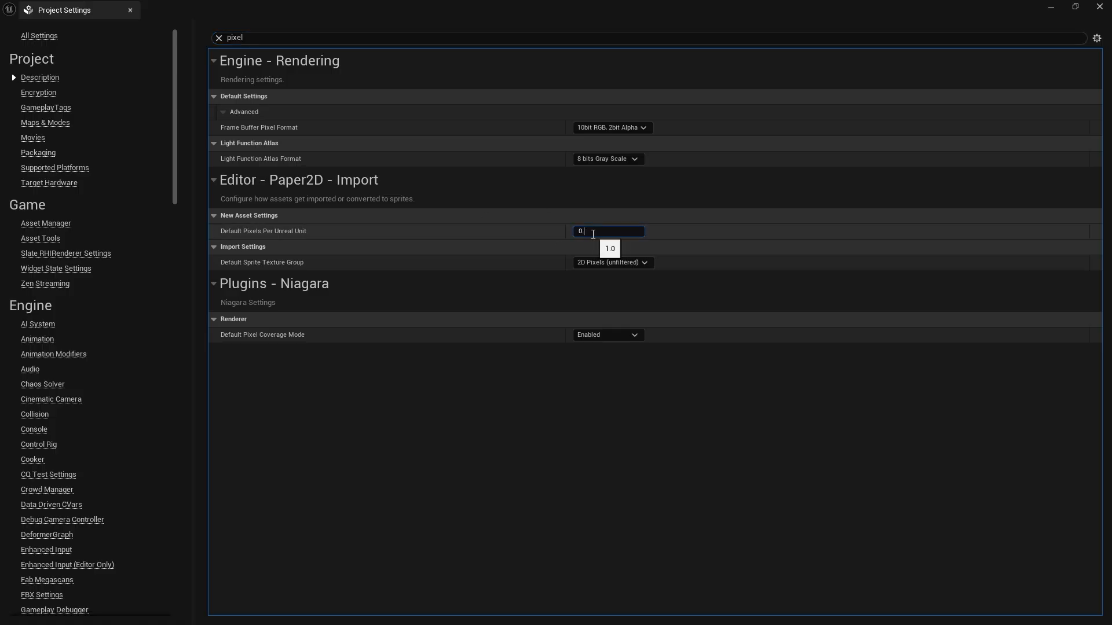
{"action": "type", "text": ".25"}
{"action": "key", "text": "Return"}
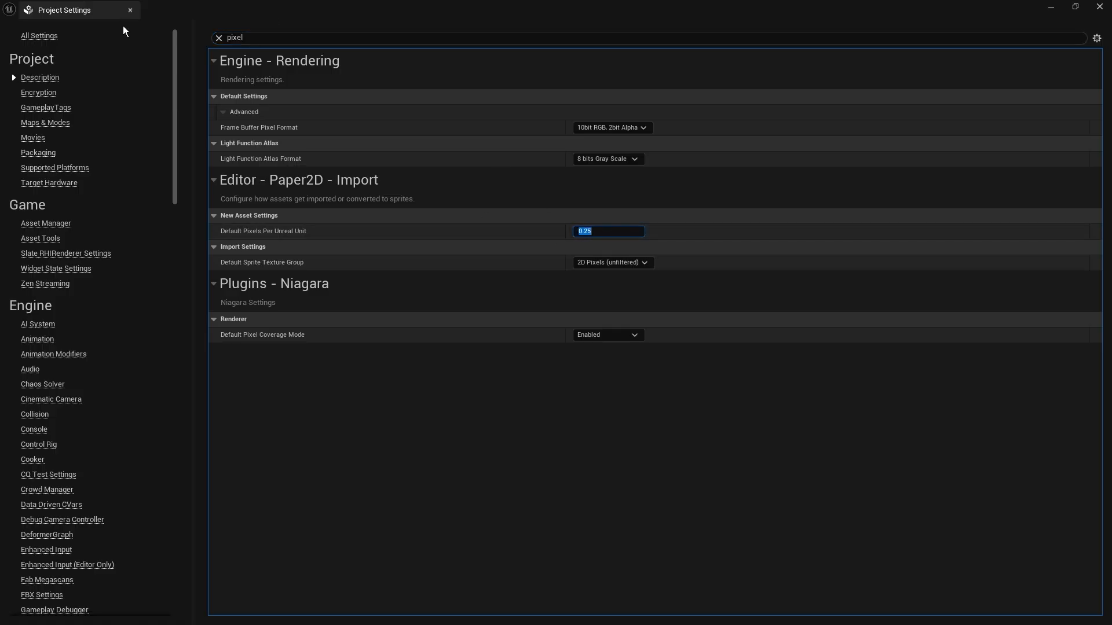
{"action": "left_click", "coordinate": [130, 12]}
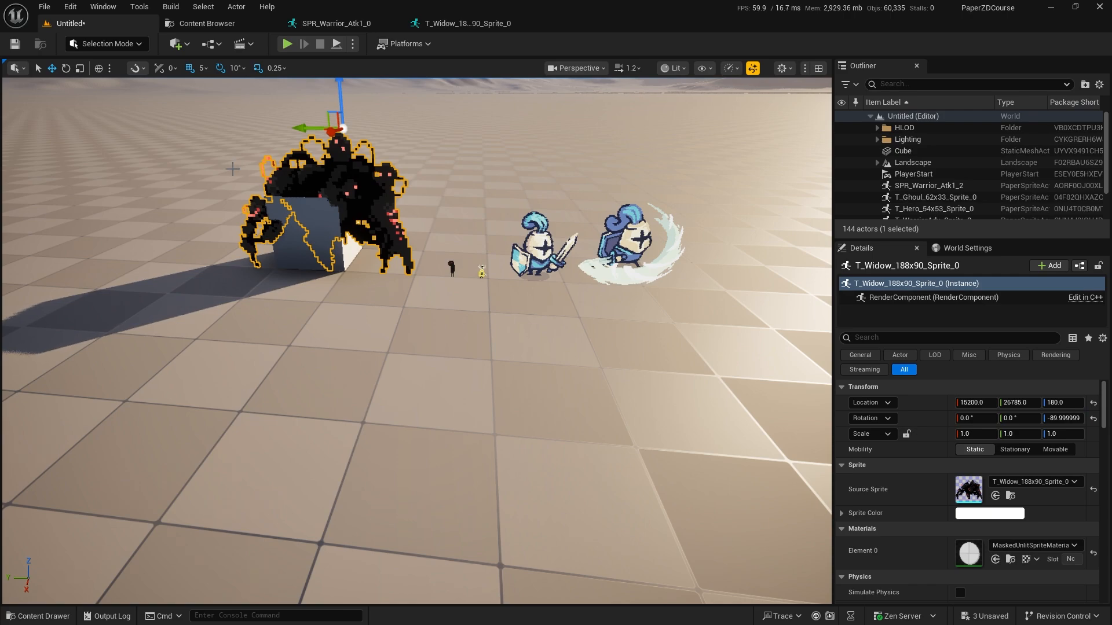
Step: Reset Pixels per unit on the SPR_Warrior_Atk1_0 sprite to its default value, then undo the reset
{"action": "left_click", "coordinate": [344, 19]}
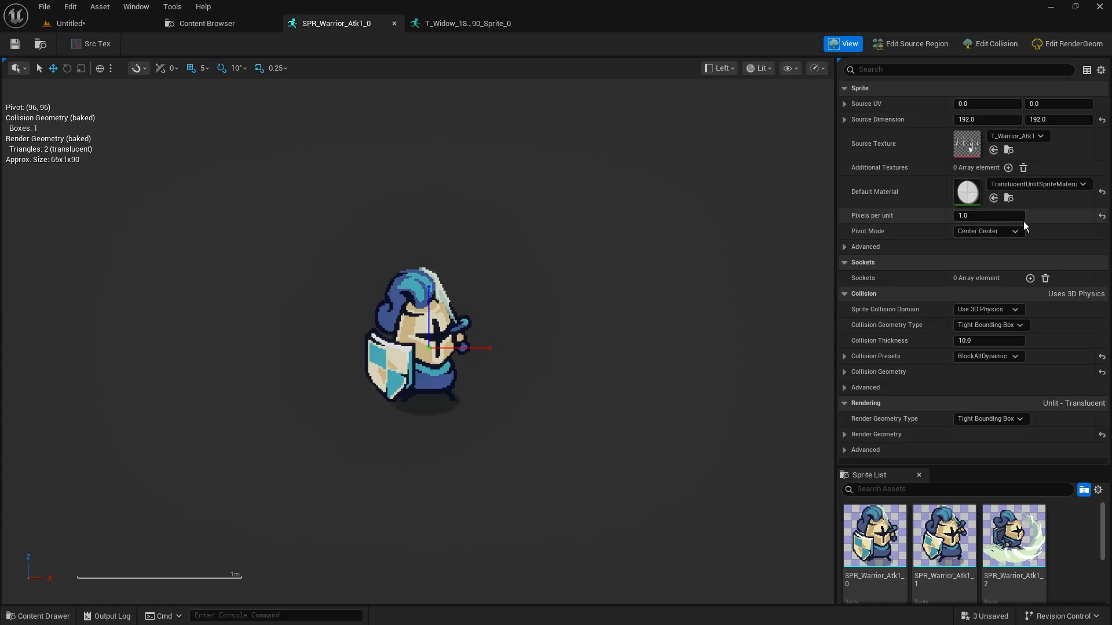
{"action": "left_click", "coordinate": [1102, 218]}
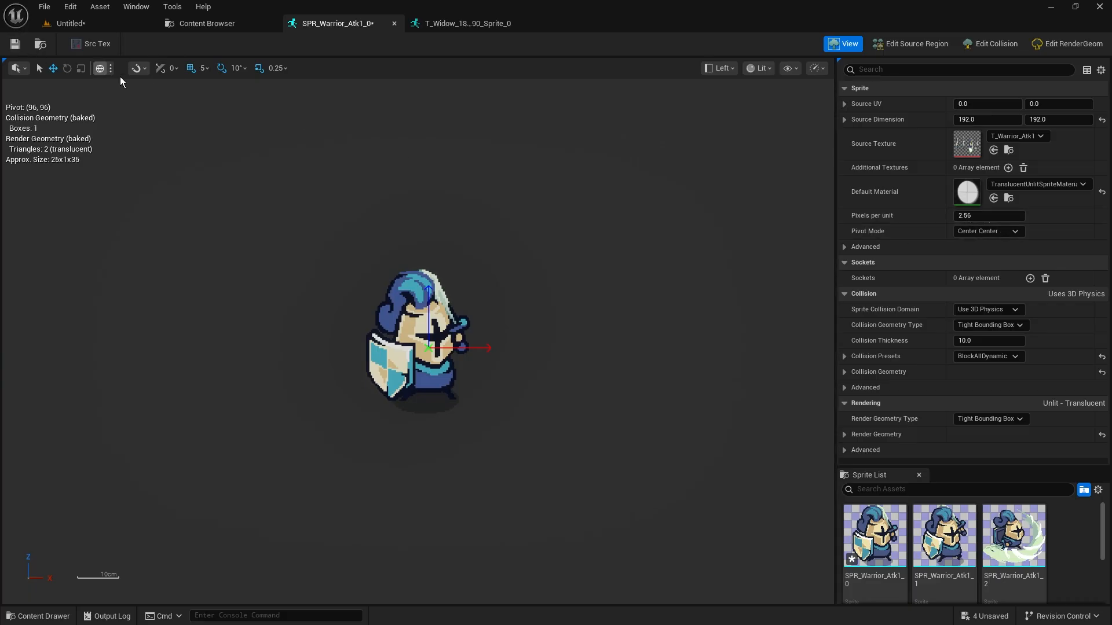
{"action": "key", "text": "ctrl+z"}
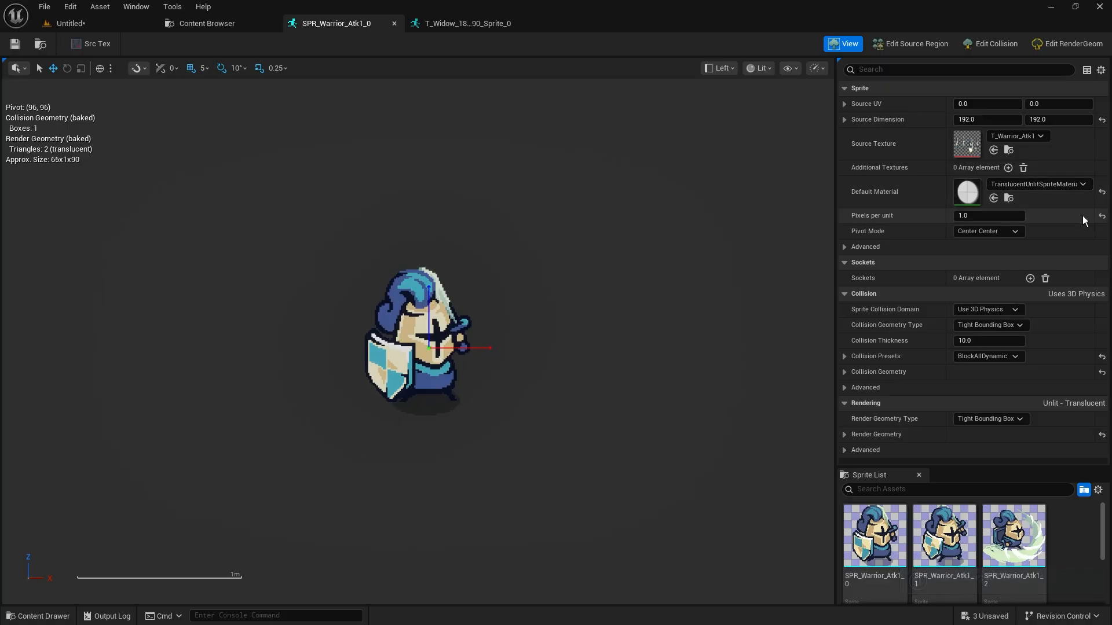
Step: Discard the 0.25 entry for Pixels per unit and close the SPR_Warrior_Atk1_0 sprite
{"action": "left_click", "coordinate": [974, 216]}
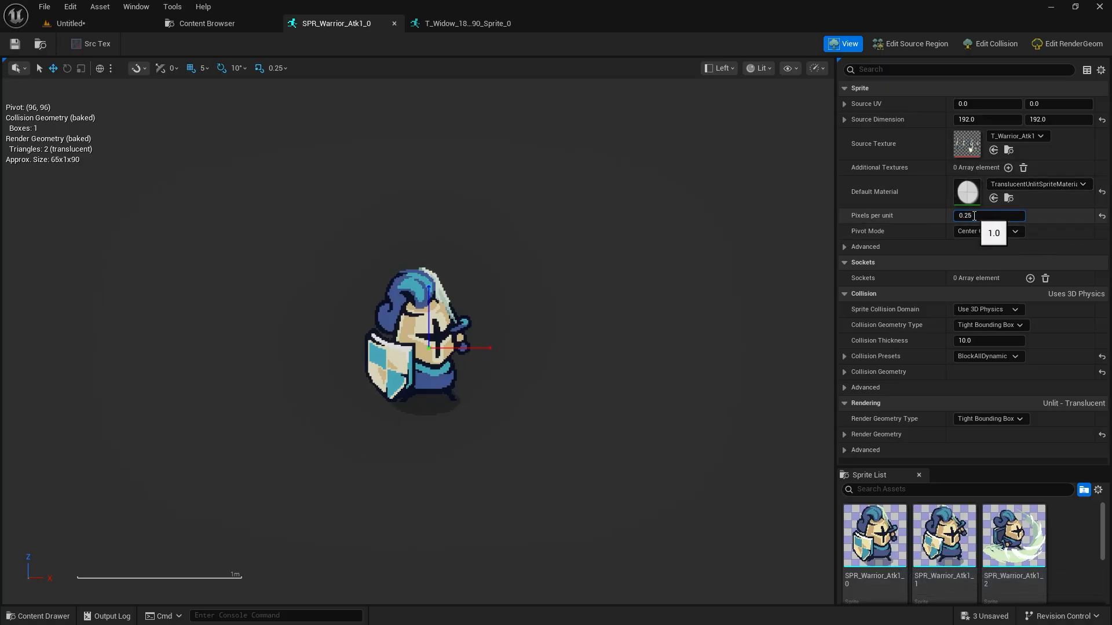
{"action": "key", "text": "Escape"}
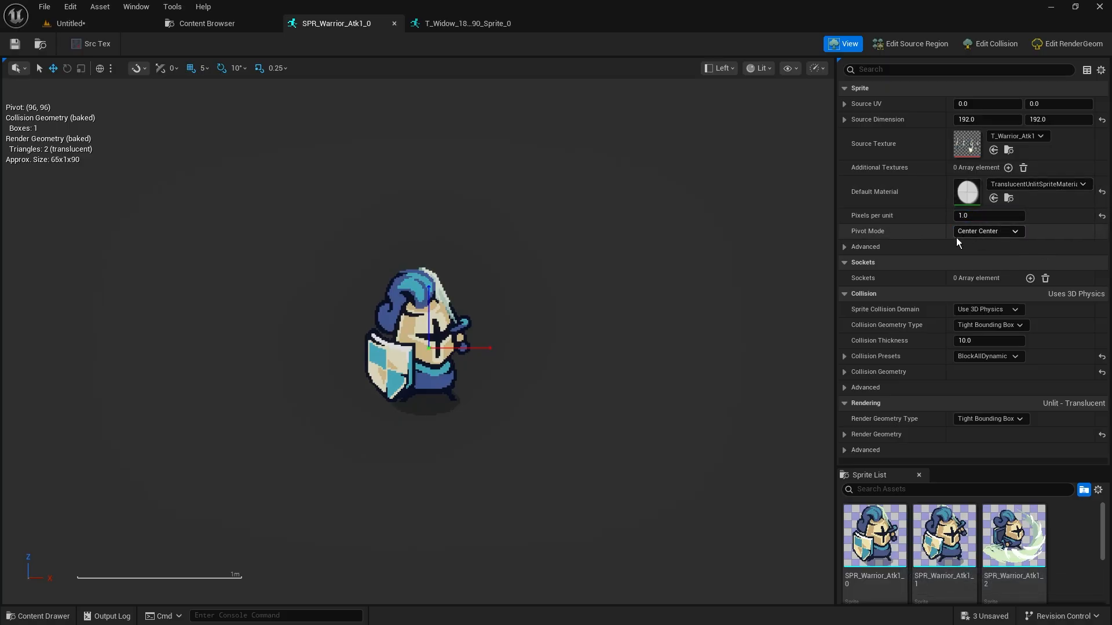
{"action": "left_click", "coordinate": [394, 23]}
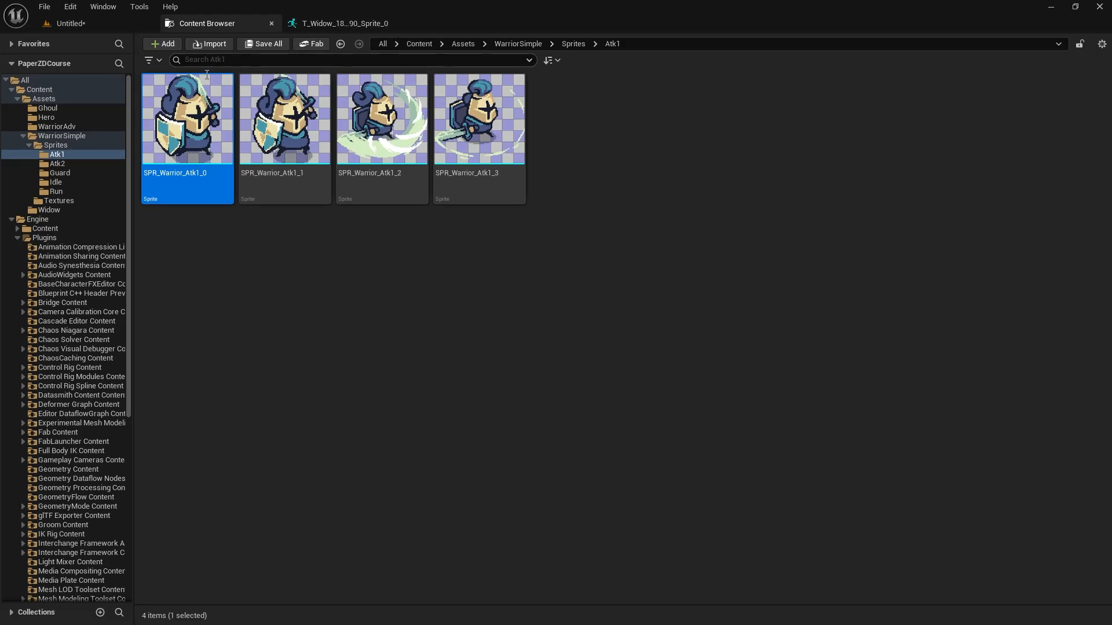
Step: Collapse the Engine folder and look through WarriorSimple's Guard and Textures folders before returning to Assets
{"action": "left_click", "coordinate": [12, 219]}
{"action": "left_click", "coordinate": [58, 174]}
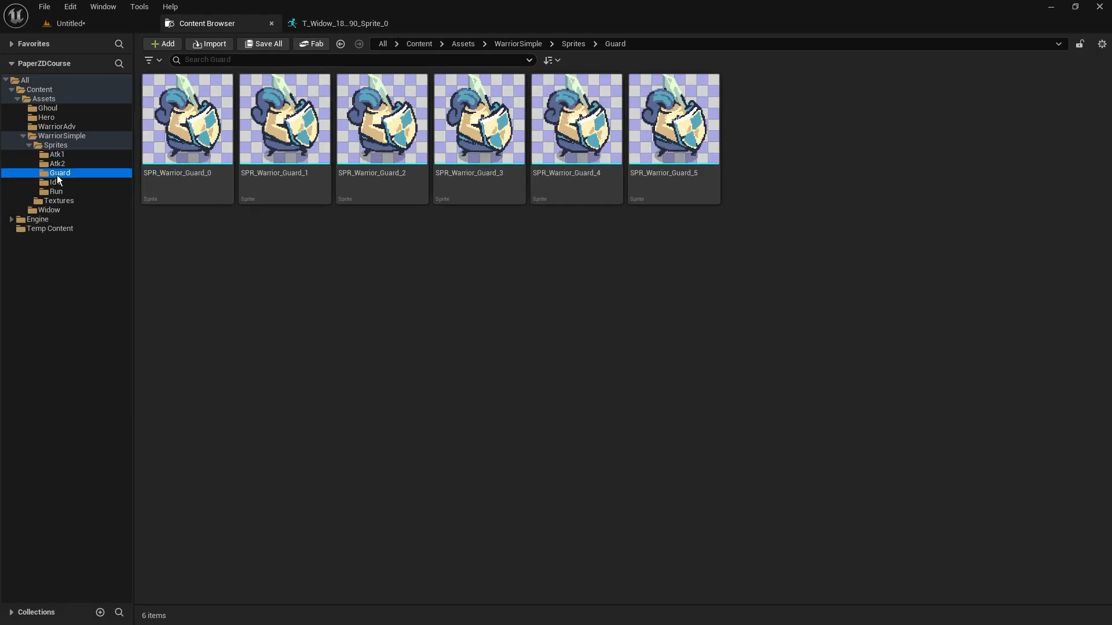
{"action": "left_click", "coordinate": [66, 201]}
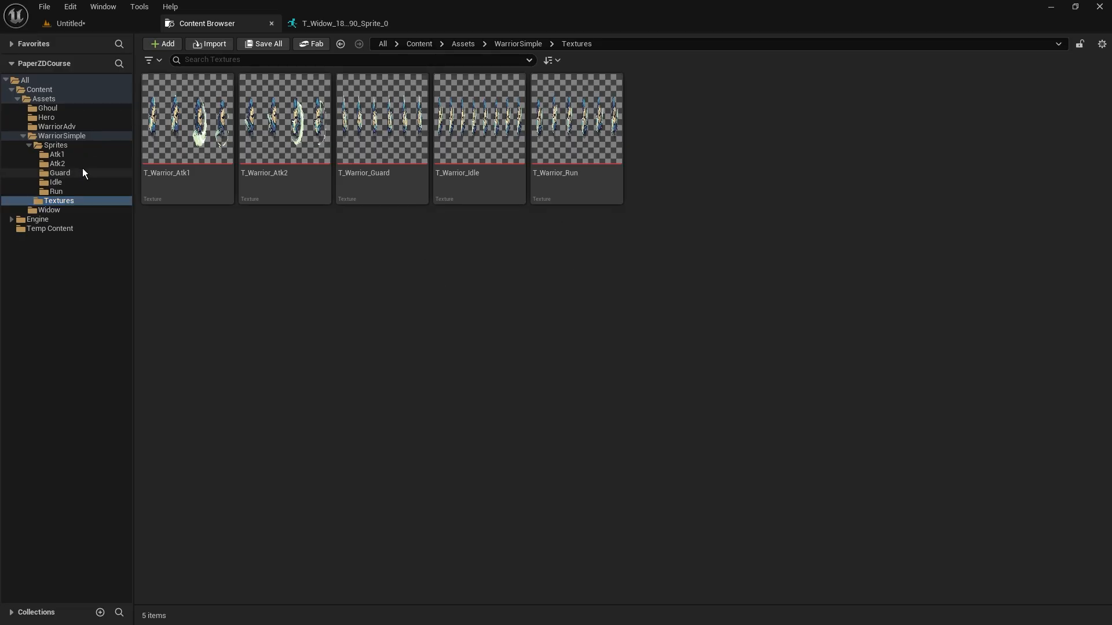
{"action": "left_click", "coordinate": [58, 100]}
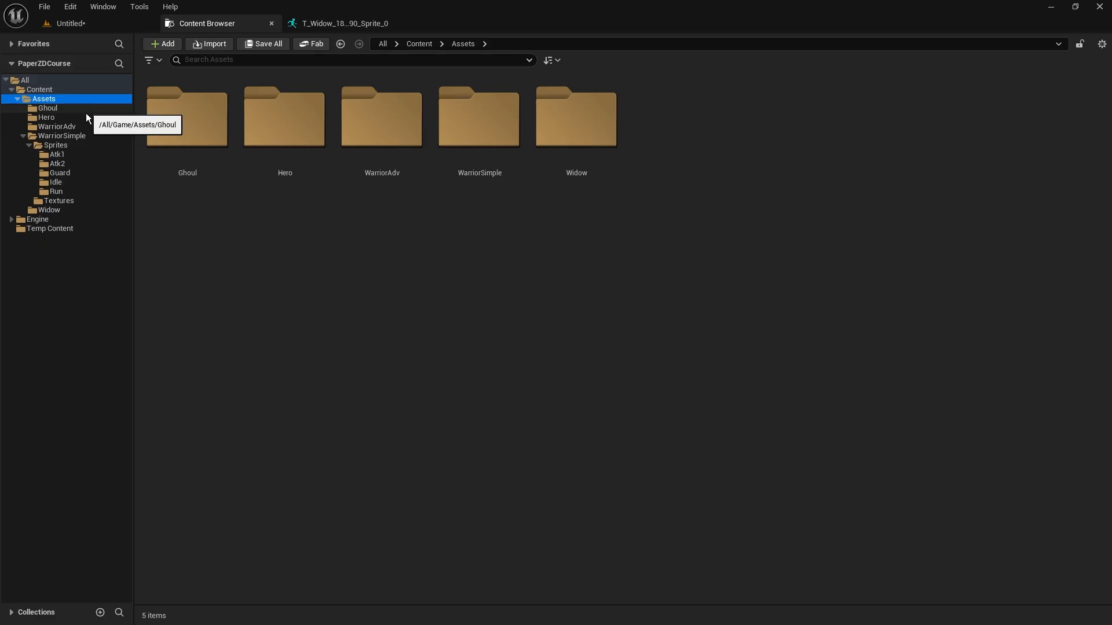
Step: Select all the ghoul sprites in the Ghoul folder, from T_Ghoul_62x33_Sprite_0 to T_Ghoul_62x33_Sprite_65
{"action": "left_click", "coordinate": [62, 108]}
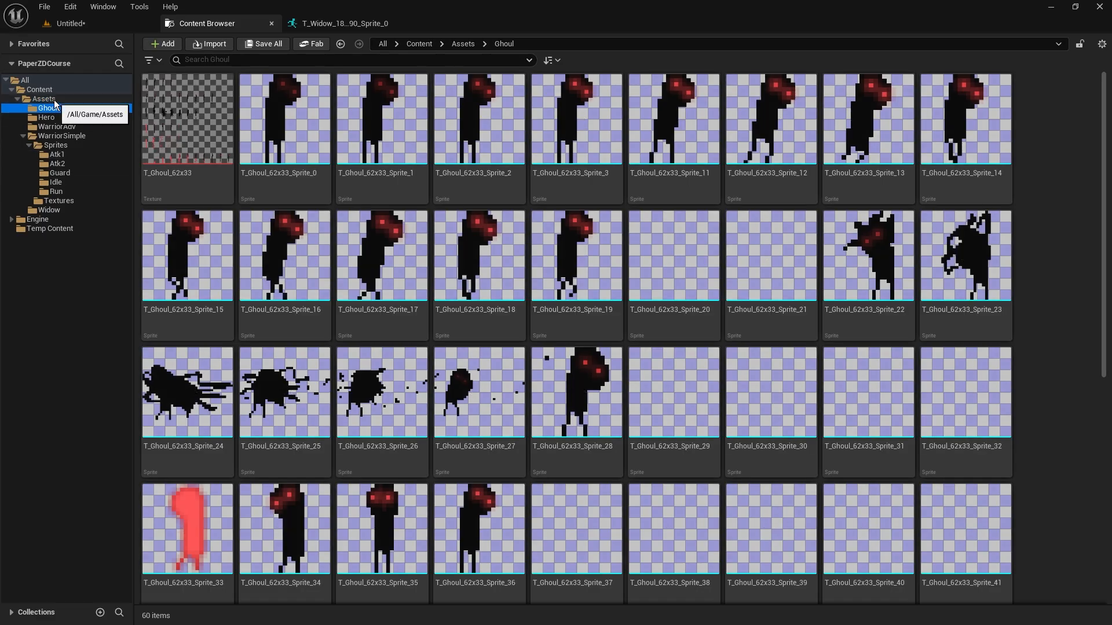
{"action": "left_click", "coordinate": [284, 122]}
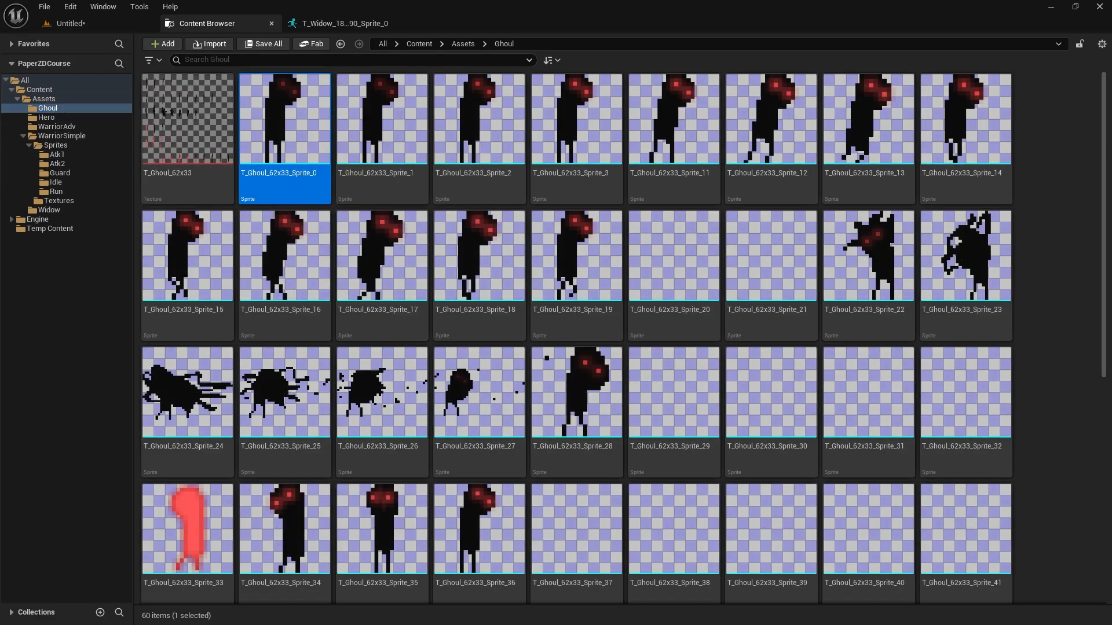
{"action": "scroll", "coordinate": [1108, 148], "scroll_direction": "down", "scroll_amount": 5}
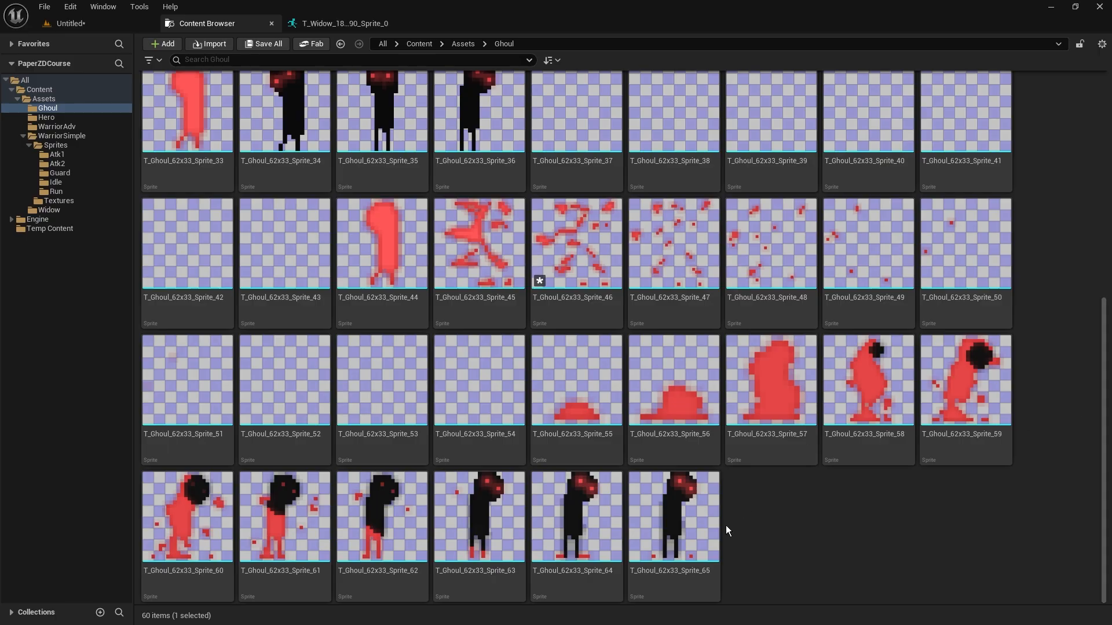
{"action": "left_click", "coordinate": [707, 528], "text": "shift"}
{"action": "scroll", "coordinate": [666, 377], "scroll_direction": "up", "scroll_amount": 5}
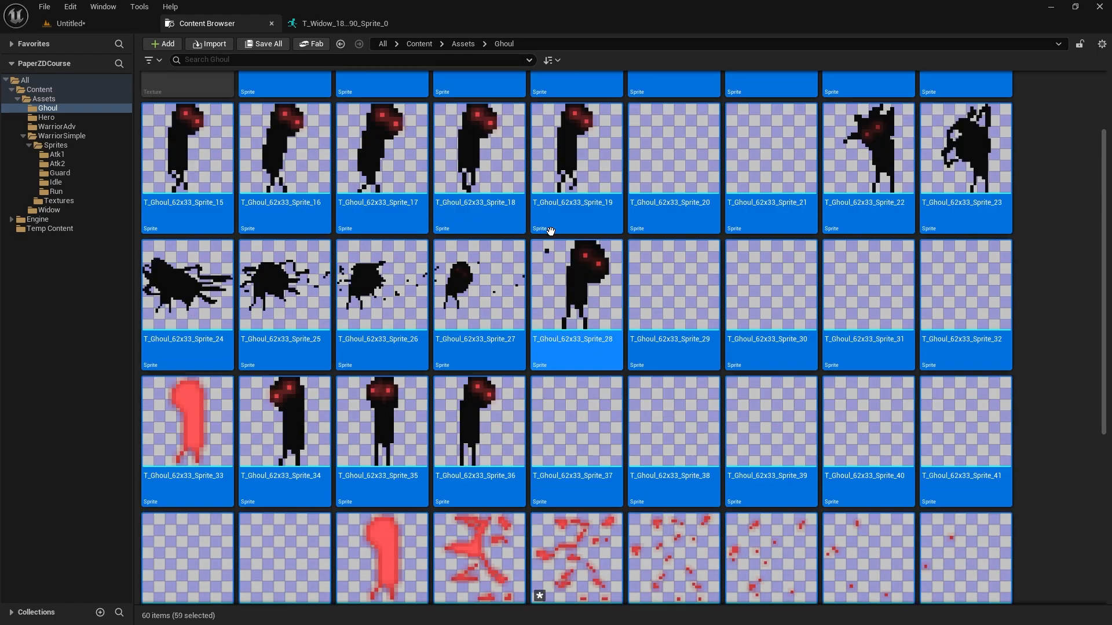
Step: Look through the warrior's Atk1, Atk2 and Guard sprite folders, then return to the Assets folder
{"action": "left_click", "coordinate": [57, 99]}
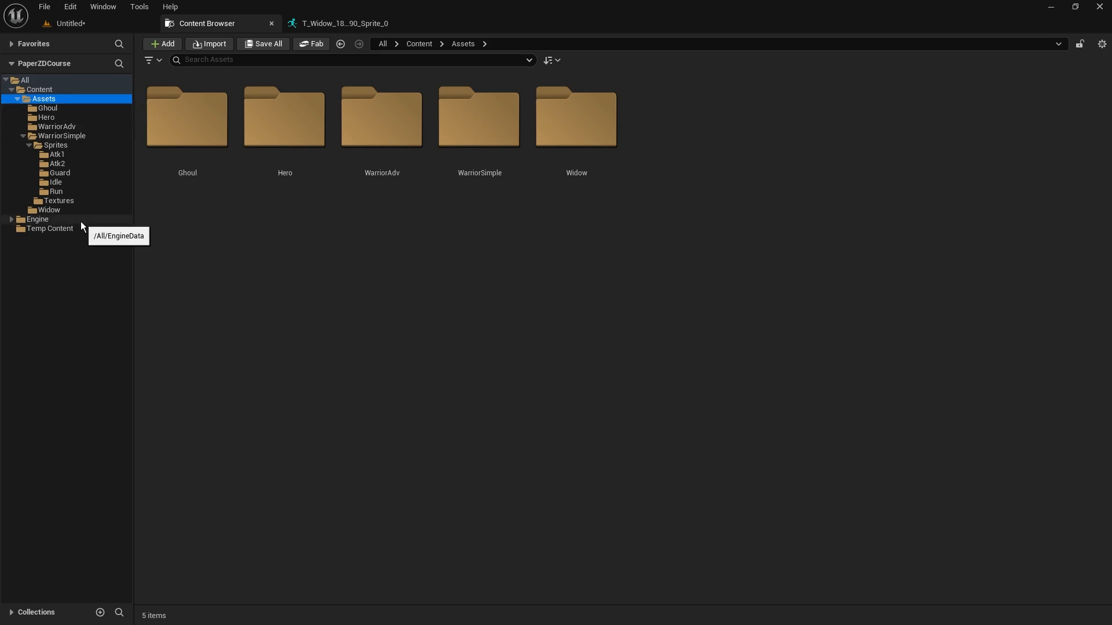
{"action": "left_click", "coordinate": [61, 154]}
{"action": "left_click", "coordinate": [63, 164]}
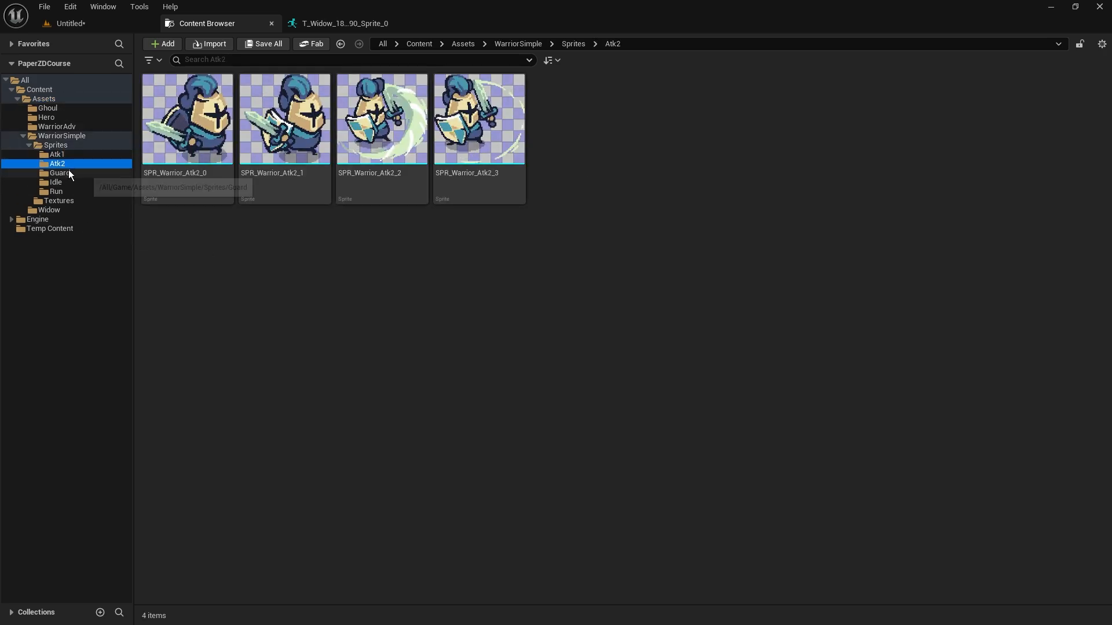
{"action": "left_click", "coordinate": [67, 172]}
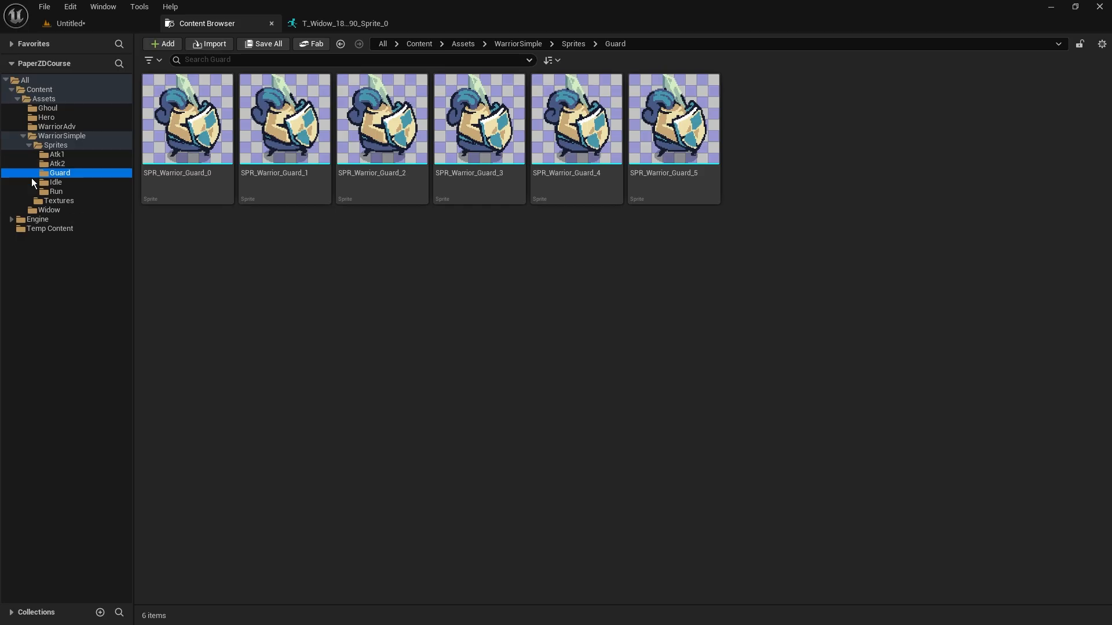
{"action": "left_click", "coordinate": [50, 102]}
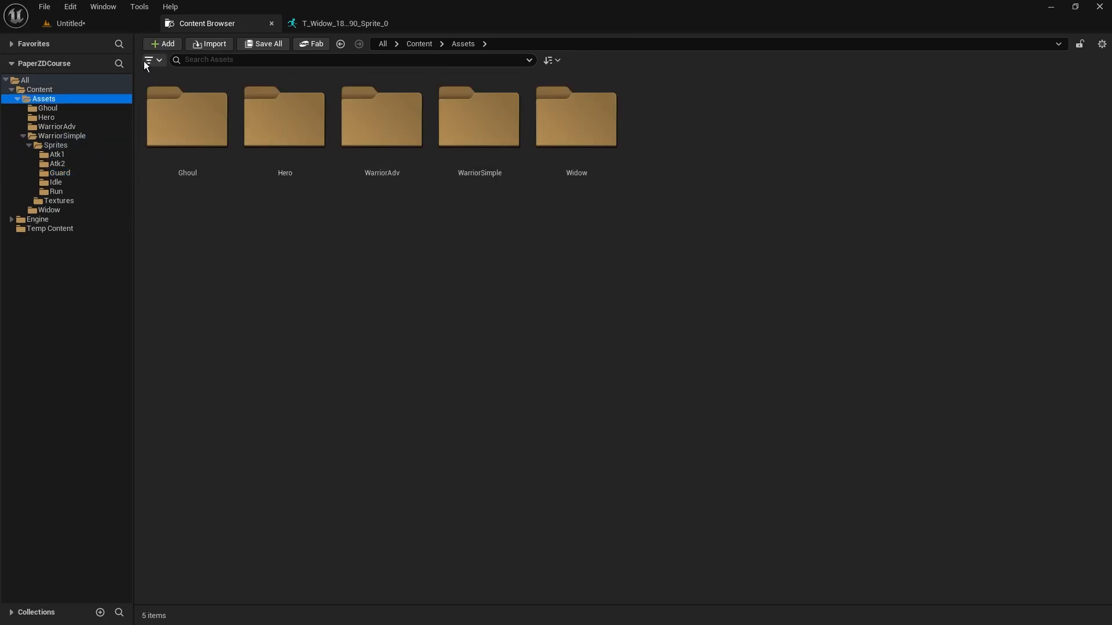
Step: Add the Paper2D filters Paper Flipbook and Sprite to the Content Browser
{"action": "left_click", "coordinate": [188, 59]}
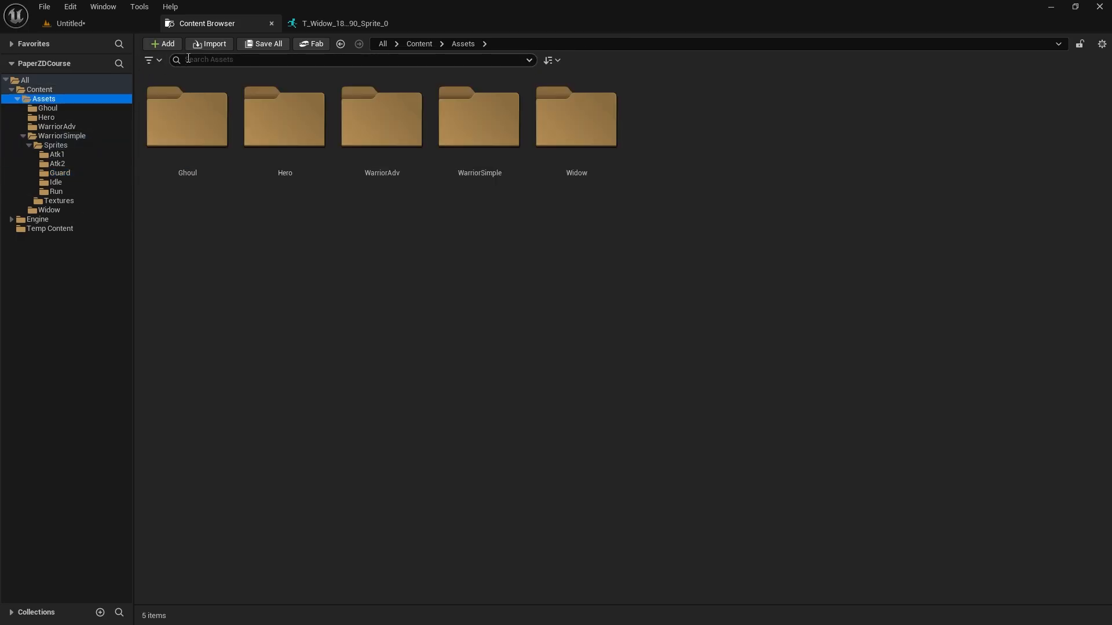
{"action": "left_click", "coordinate": [152, 60]}
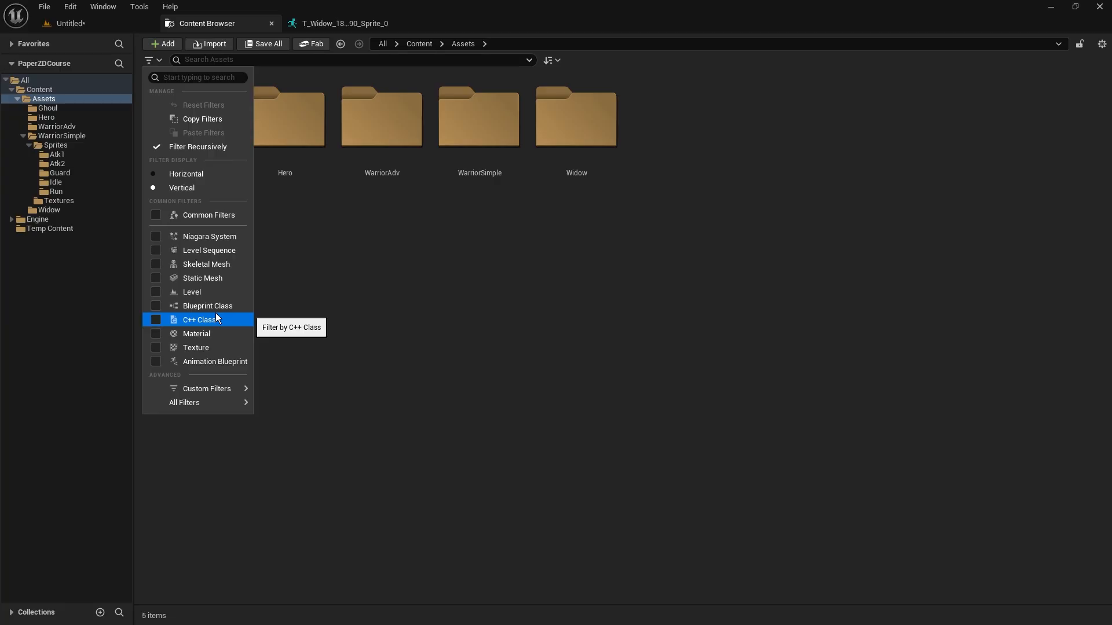
{"action": "mouse_move", "coordinate": [206, 405]}
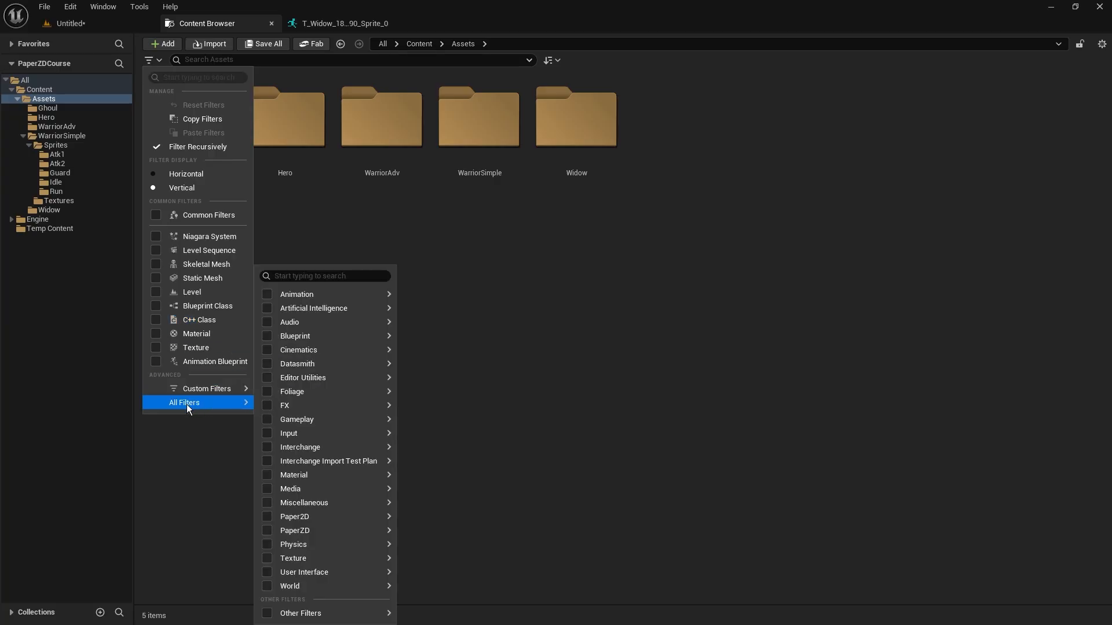
{"action": "mouse_move", "coordinate": [326, 517]}
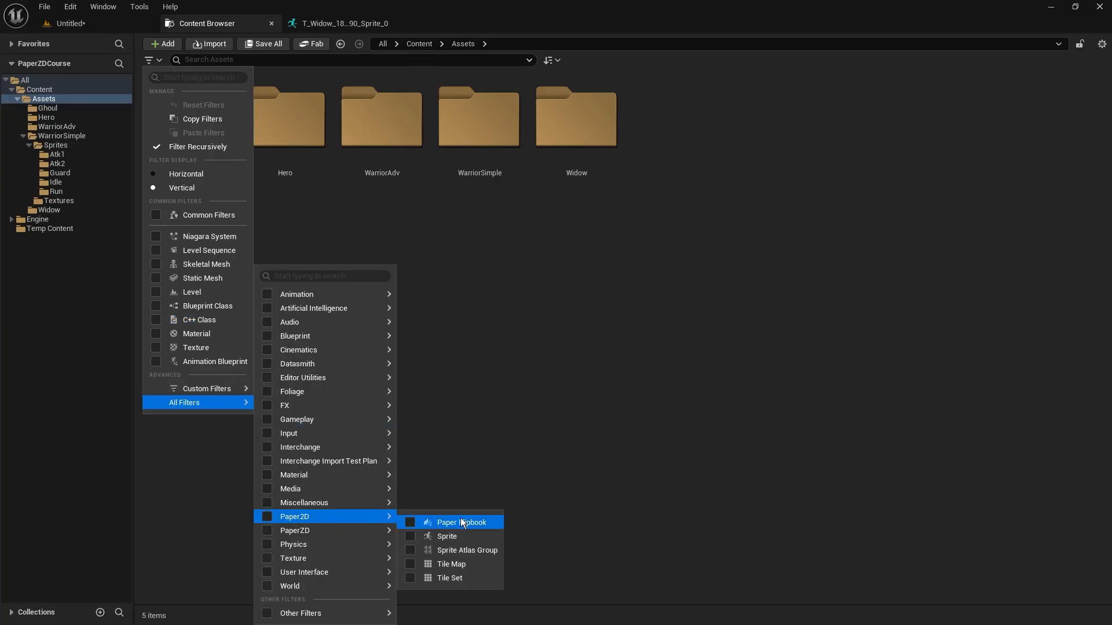
{"action": "left_click", "coordinate": [446, 522]}
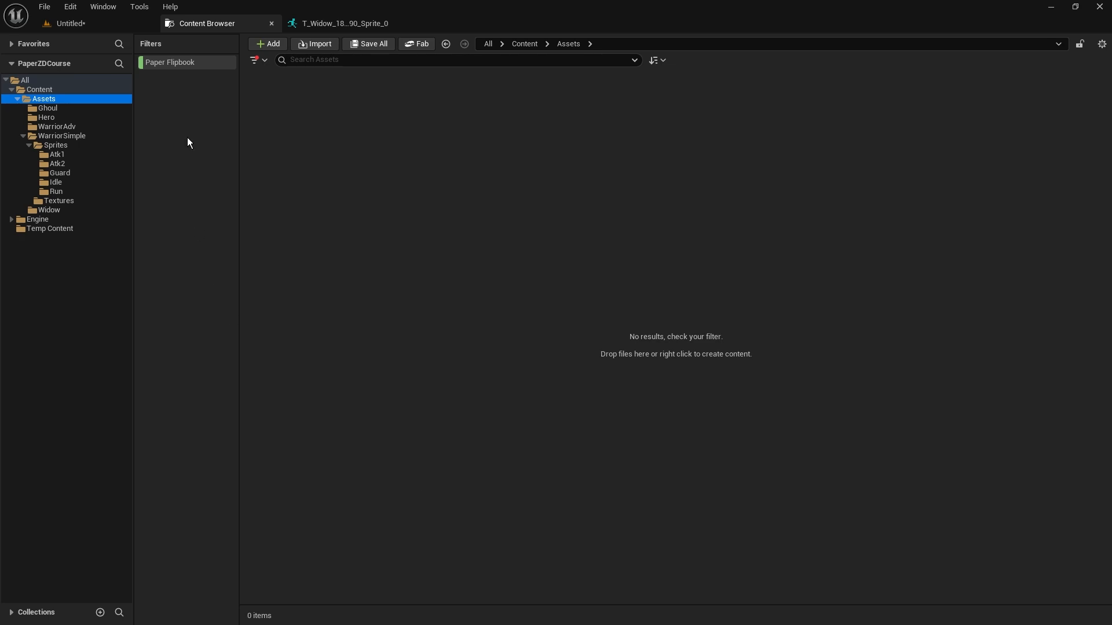
{"action": "right_click", "coordinate": [166, 120]}
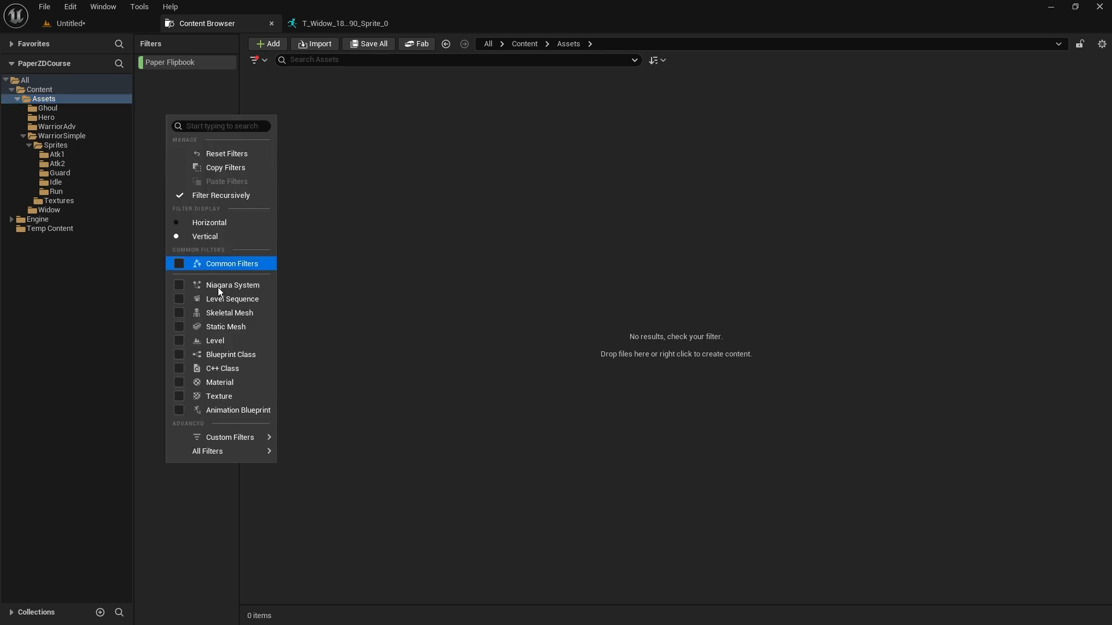
{"action": "mouse_move", "coordinate": [246, 452]}
{"action": "mouse_move", "coordinate": [384, 519]}
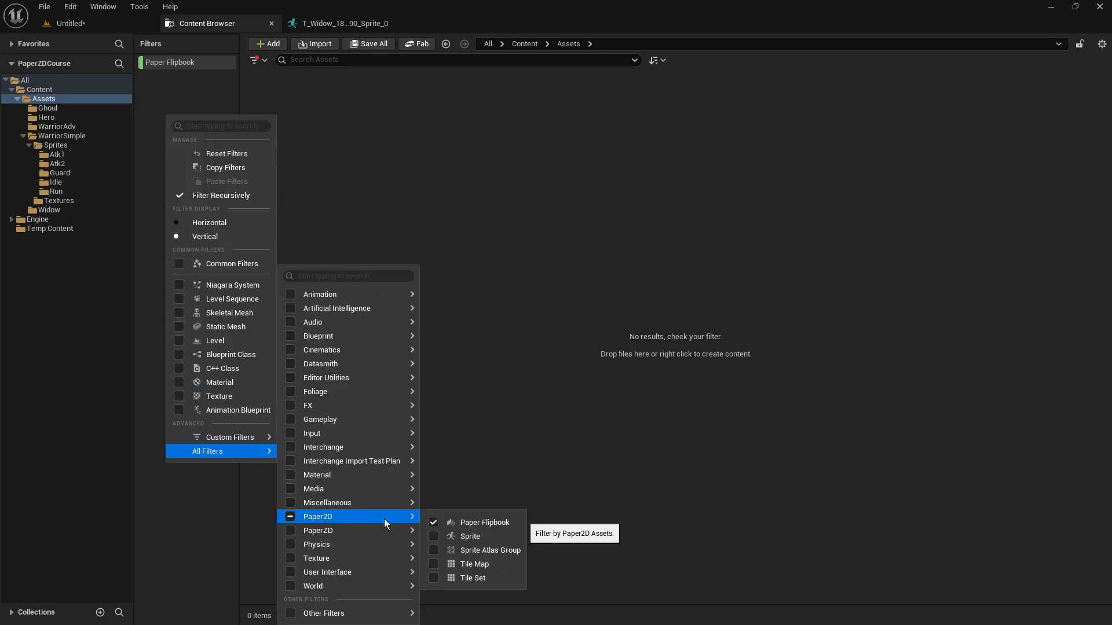
{"action": "left_click", "coordinate": [469, 540]}
Step: Add the Paper2D filters Tile Map and Tile Set to the Content Browser
{"action": "right_click", "coordinate": [187, 130]}
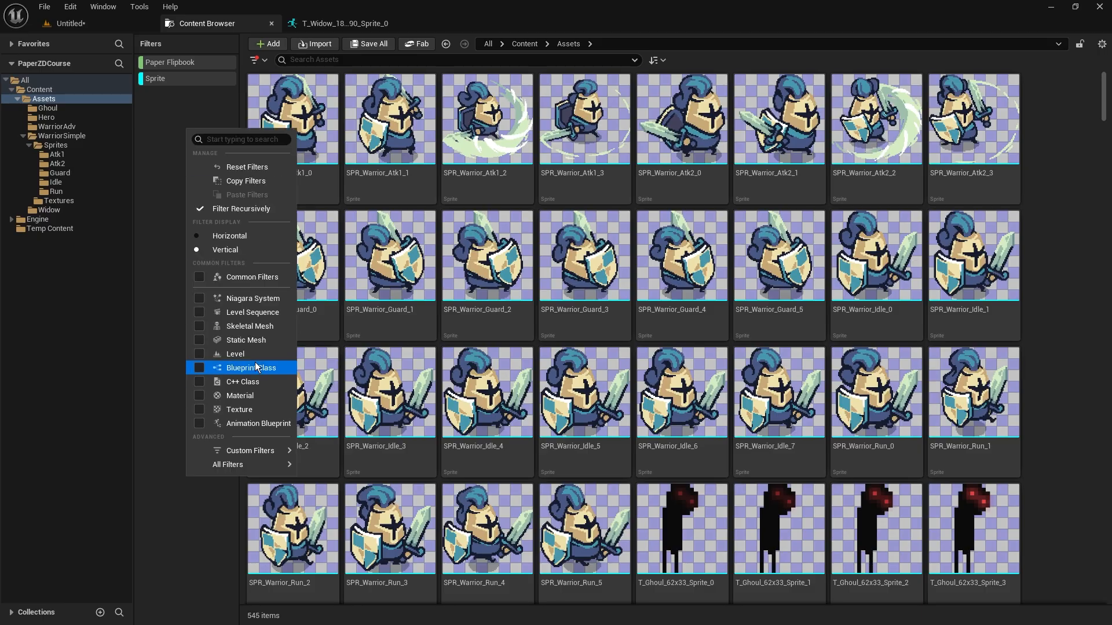
{"action": "mouse_move", "coordinate": [283, 467]}
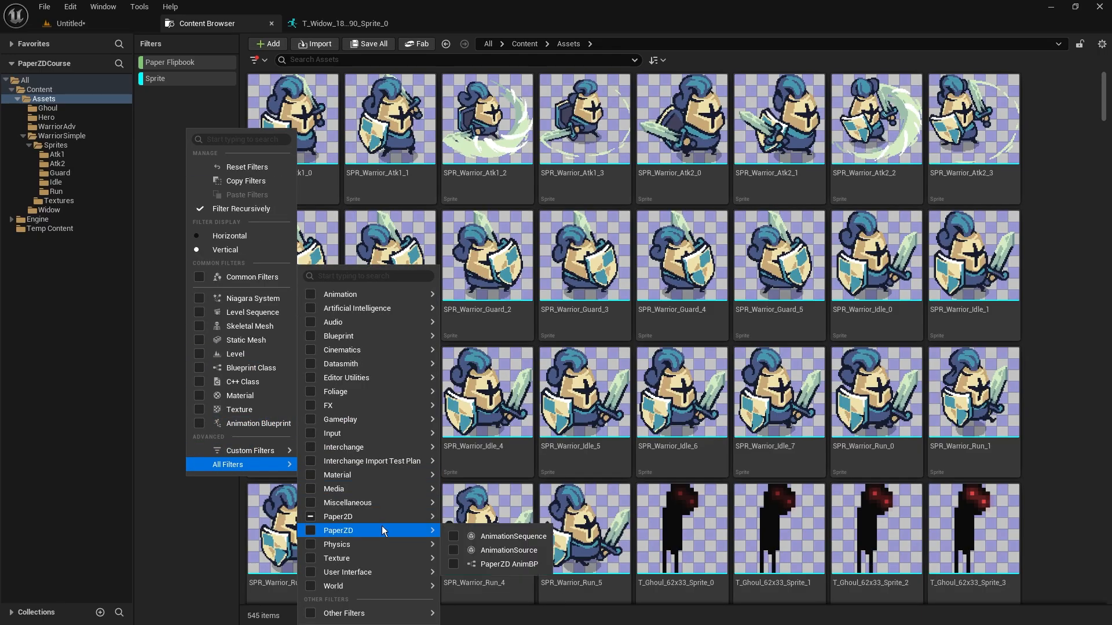
{"action": "mouse_move", "coordinate": [400, 529]}
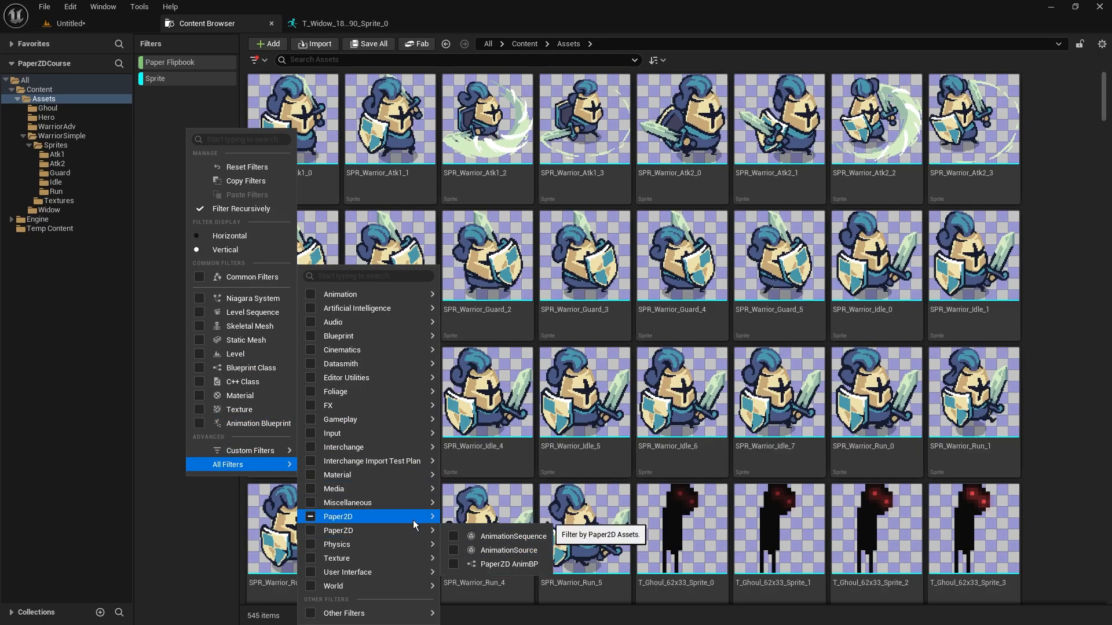
{"action": "left_click", "coordinate": [493, 560]}
{"action": "right_click", "coordinate": [193, 172]}
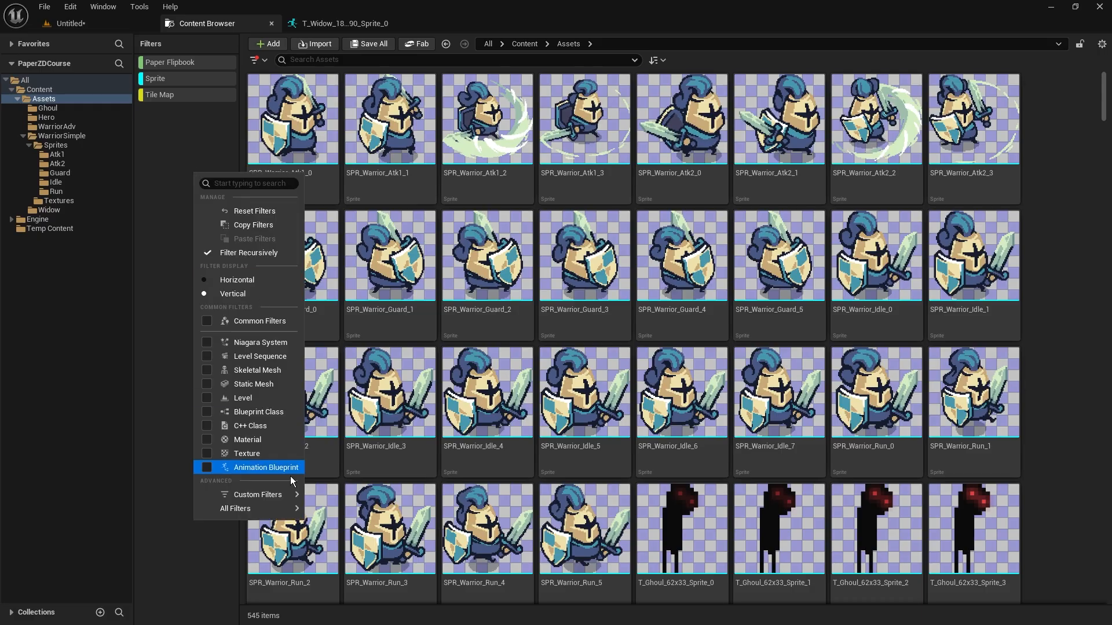
{"action": "mouse_move", "coordinate": [287, 506]}
{"action": "mouse_move", "coordinate": [396, 540]}
{"action": "mouse_move", "coordinate": [420, 521]}
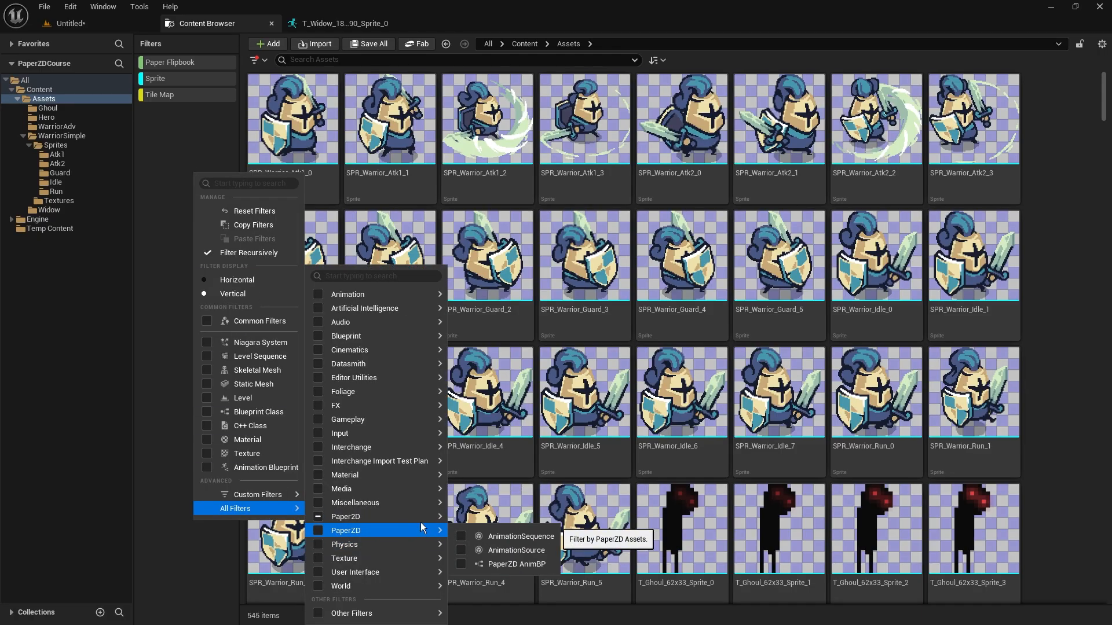
{"action": "left_click", "coordinate": [492, 573]}
Step: Add the PaperZD filters AnimationSequence and AnimationSource to the Content Browser
{"action": "right_click", "coordinate": [182, 204]}
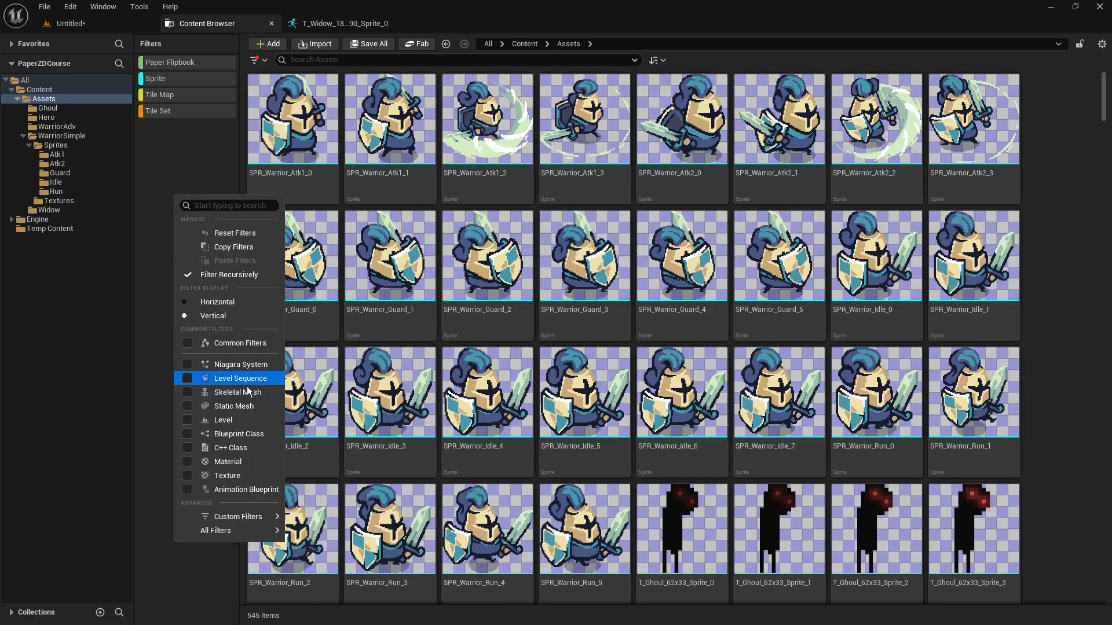
{"action": "mouse_move", "coordinate": [244, 531]}
{"action": "mouse_move", "coordinate": [352, 530]}
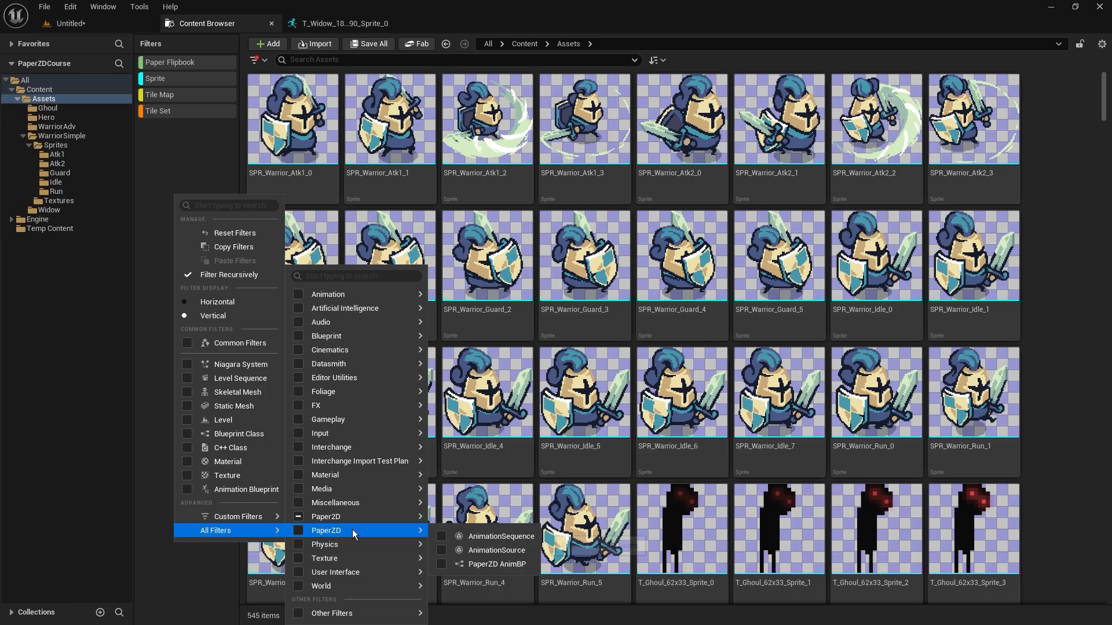
{"action": "left_click", "coordinate": [471, 538]}
{"action": "right_click", "coordinate": [169, 179]}
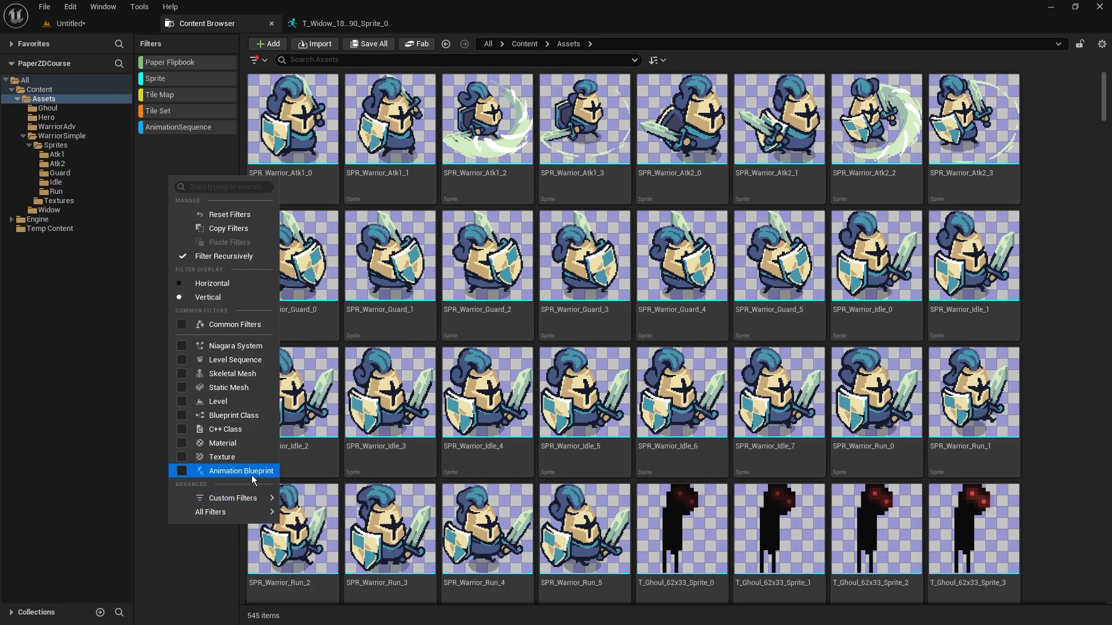
{"action": "mouse_move", "coordinate": [249, 512]}
{"action": "mouse_move", "coordinate": [370, 536]}
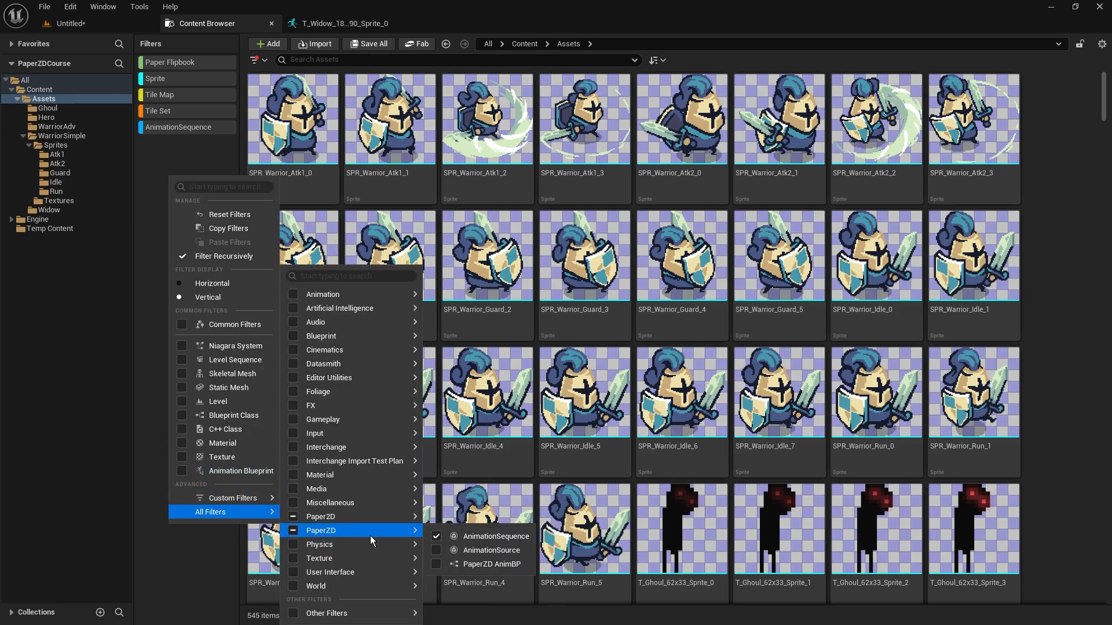
{"action": "left_click", "coordinate": [482, 553]}
Step: Add the PaperZD AnimBP filter to the Content Browser's filter list
{"action": "right_click", "coordinate": [178, 186]}
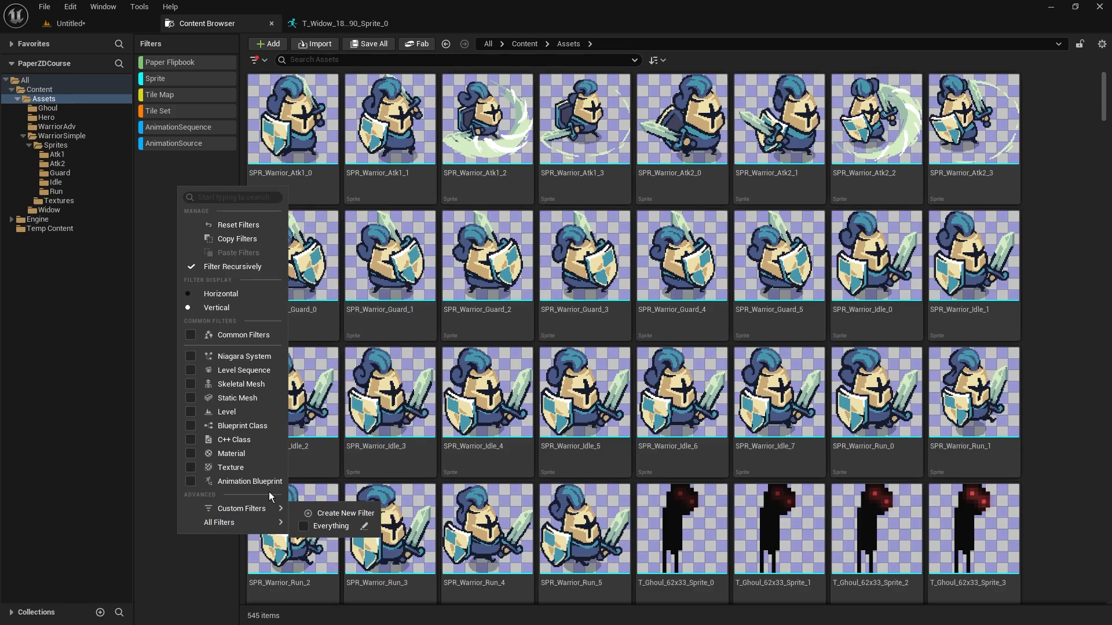
{"action": "mouse_move", "coordinate": [272, 521]}
{"action": "mouse_move", "coordinate": [388, 574]}
{"action": "mouse_move", "coordinate": [374, 532]}
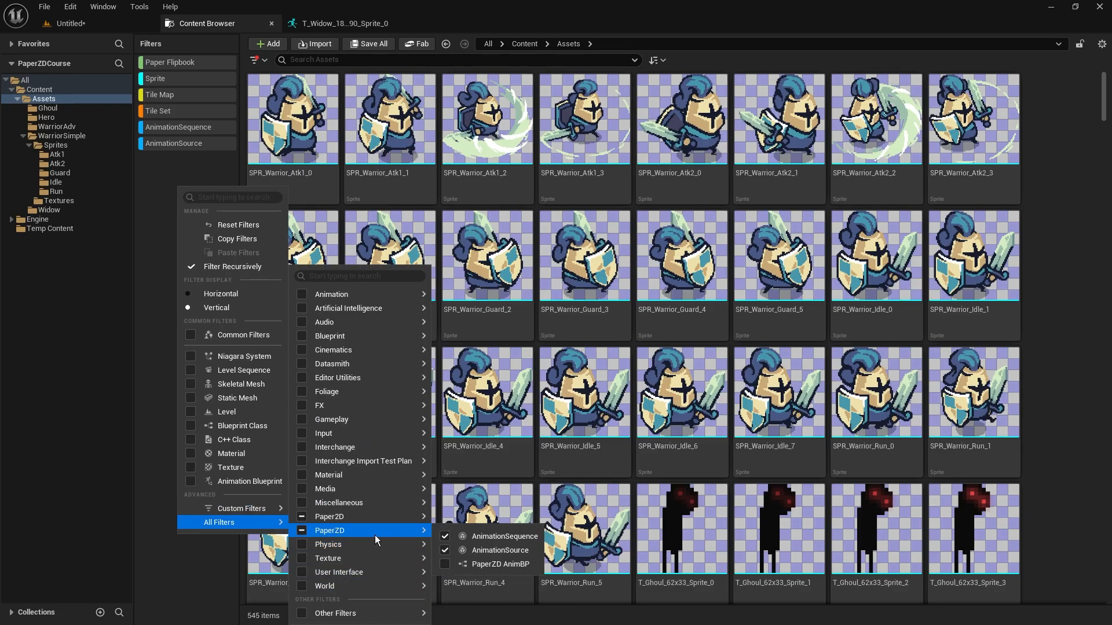
{"action": "left_click", "coordinate": [477, 565]}
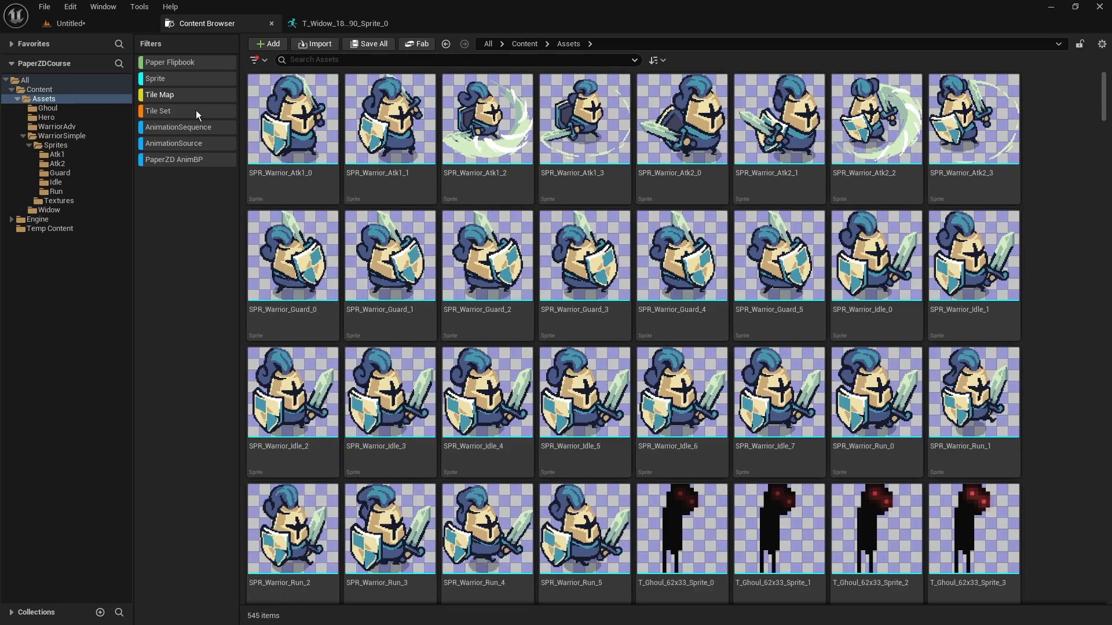
Step: Deactivate all the added Paper2D and PaperZD filters while keeping them in the filter list
{"action": "left_click", "coordinate": [186, 160]}
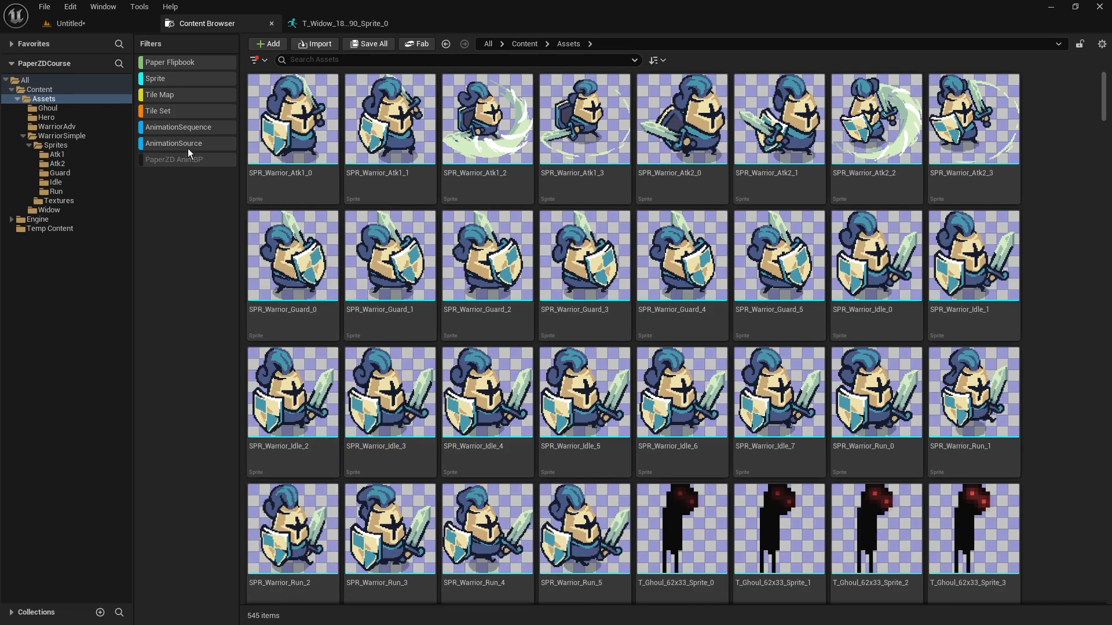
{"action": "left_click", "coordinate": [179, 93]}
{"action": "left_click", "coordinate": [182, 62]}
{"action": "left_click", "coordinate": [176, 78]}
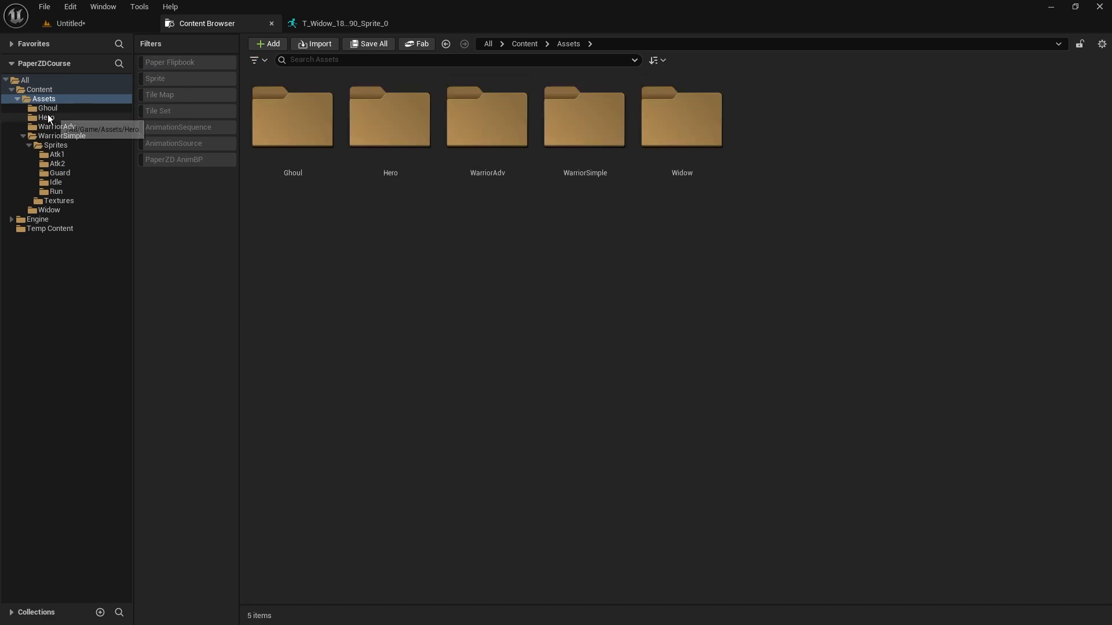
Step: Add the Texture filter to the Content Browser's filter list for the Assets folder and leave it deactivated
{"action": "left_click", "coordinate": [47, 116]}
{"action": "left_click", "coordinate": [43, 98]}
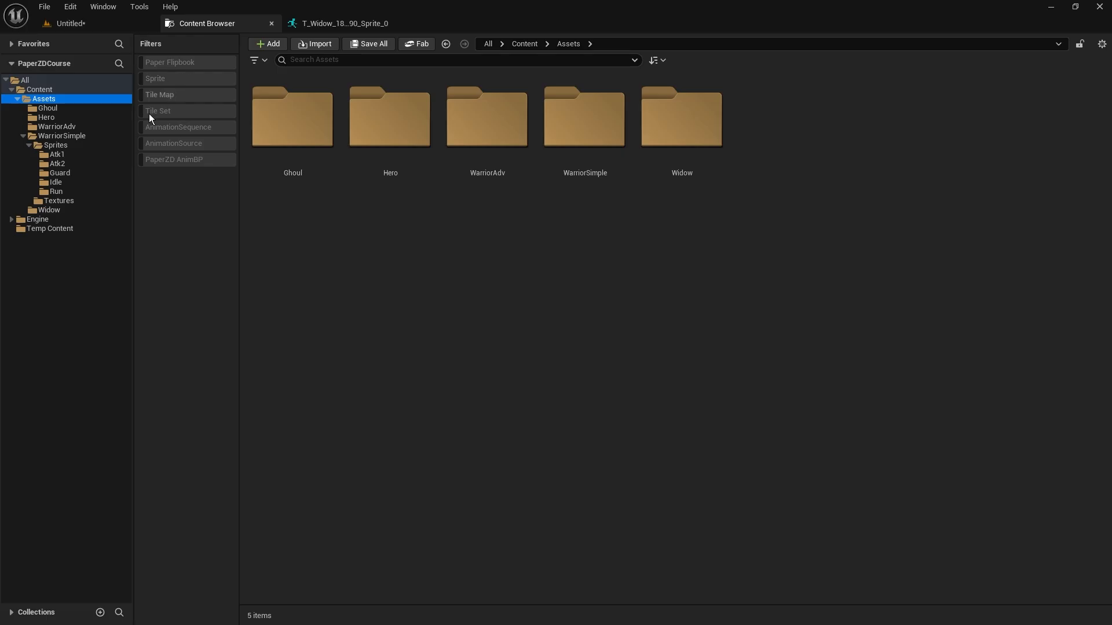
{"action": "right_click", "coordinate": [186, 184]}
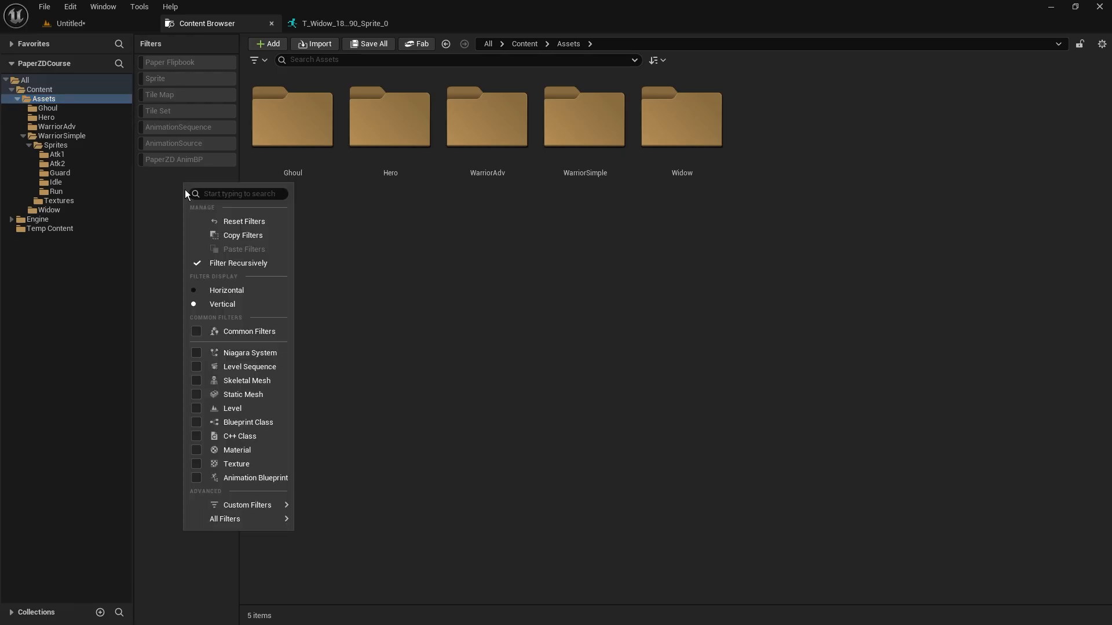
{"action": "mouse_move", "coordinate": [266, 520]}
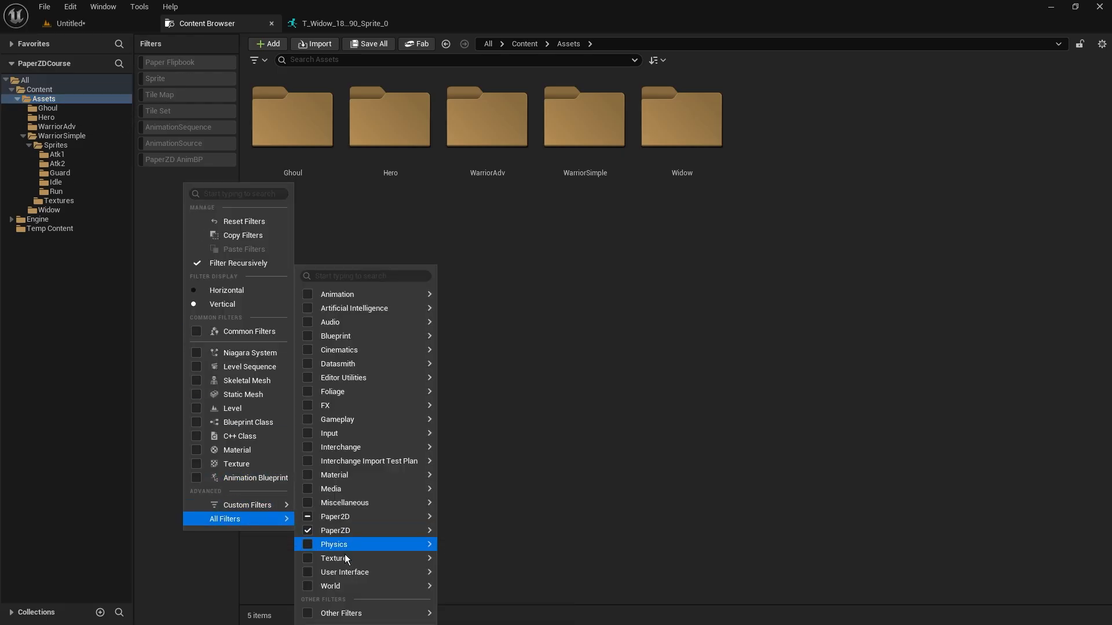
{"action": "mouse_move", "coordinate": [393, 559]}
{"action": "left_click", "coordinate": [495, 518]}
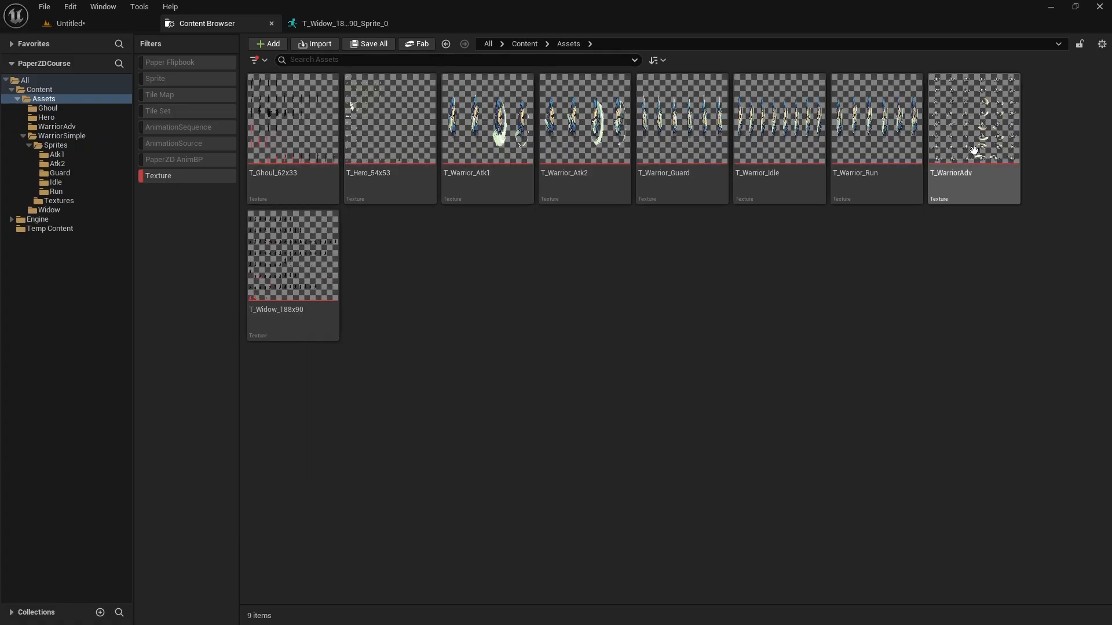
{"action": "left_click", "coordinate": [158, 178]}
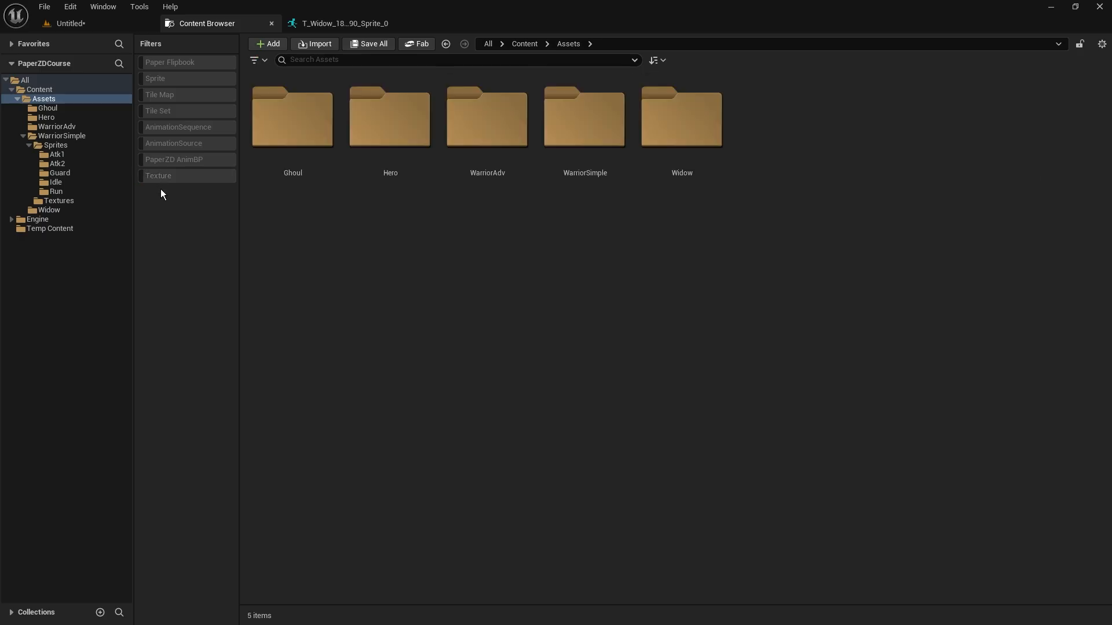
Step: Filter the Assets folder by Sprite, select all the sprites, and open the selection in the Property Matrix
{"action": "left_click", "coordinate": [179, 80]}
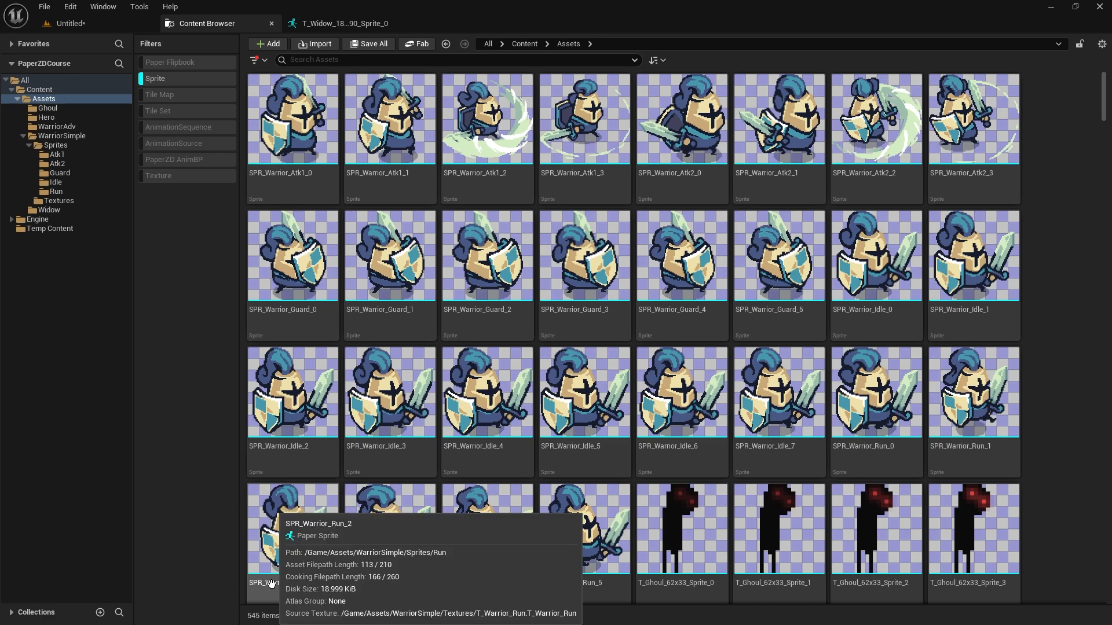
{"action": "left_click", "coordinate": [300, 191]}
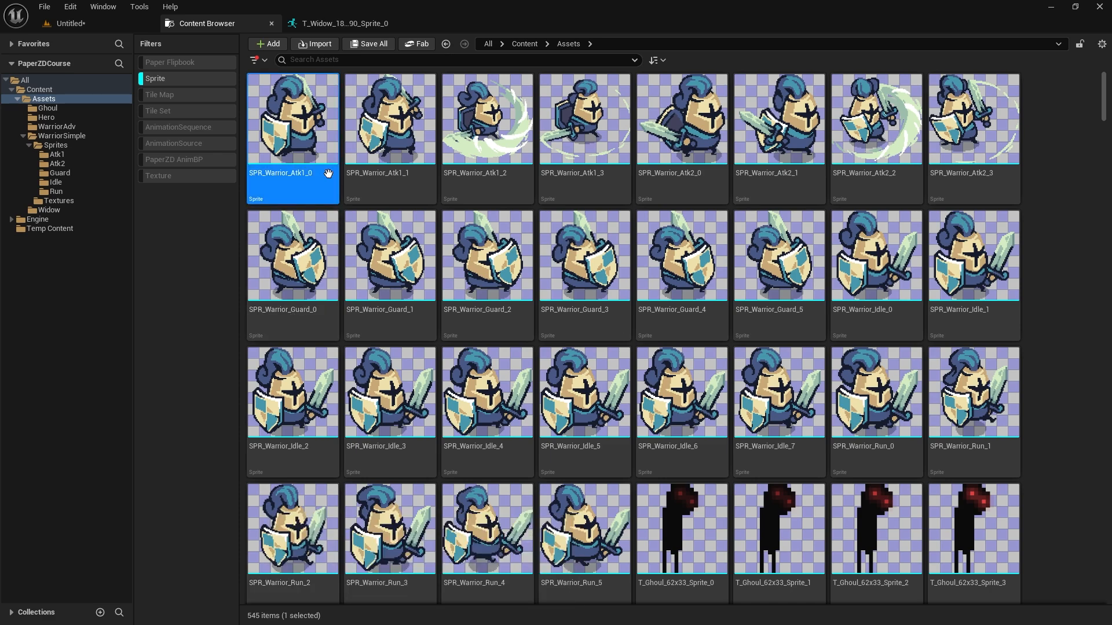
{"action": "key", "text": "ctrl+a"}
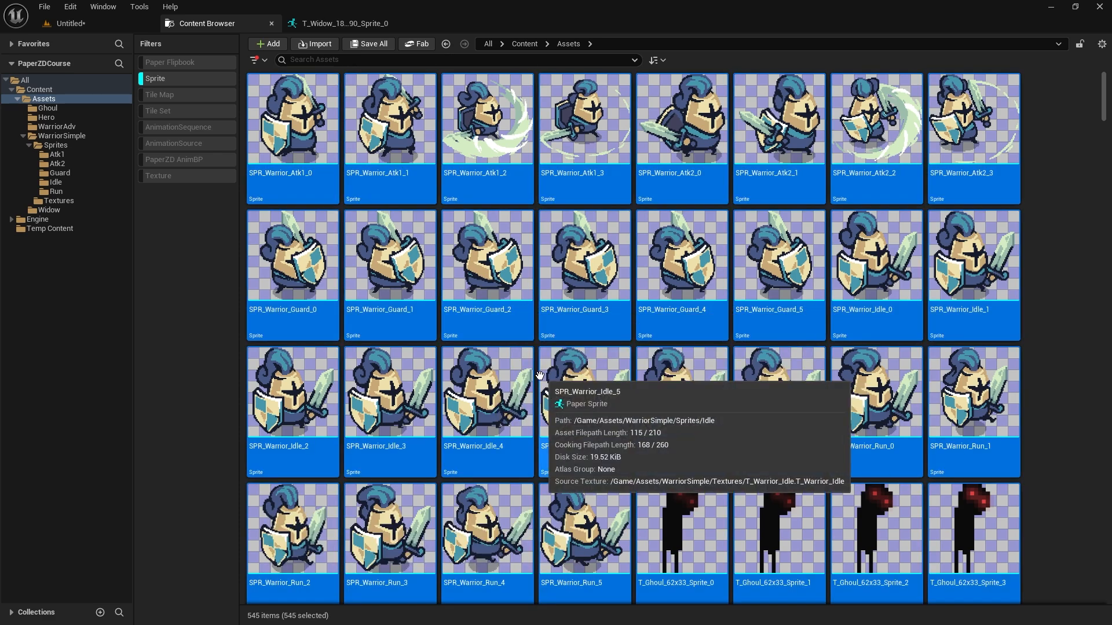
{"action": "right_click", "coordinate": [287, 139]}
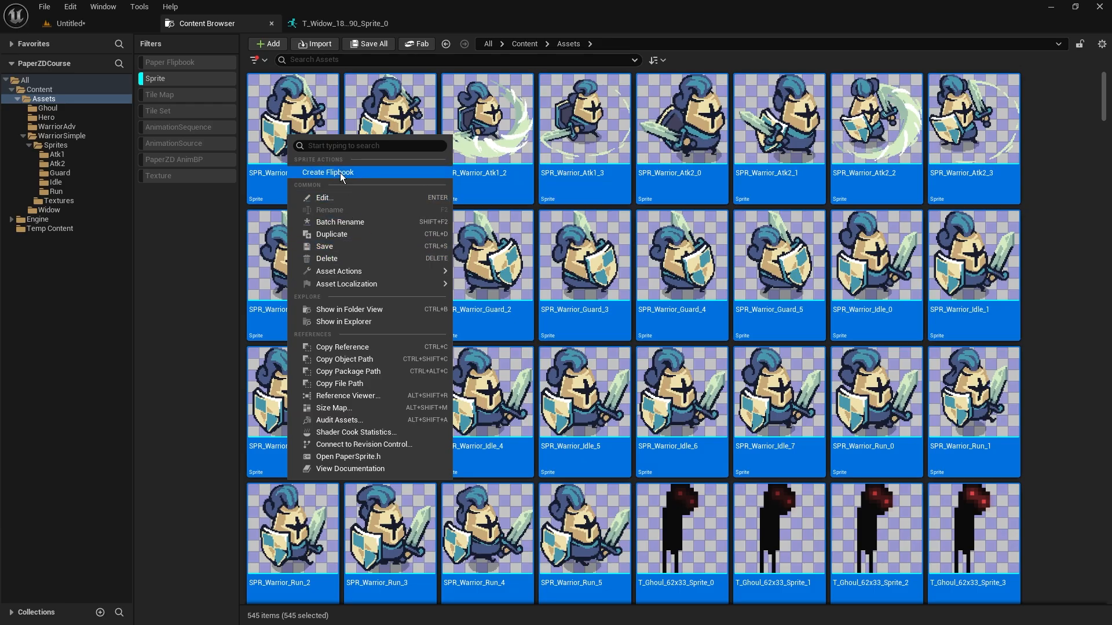
{"action": "mouse_move", "coordinate": [370, 274]}
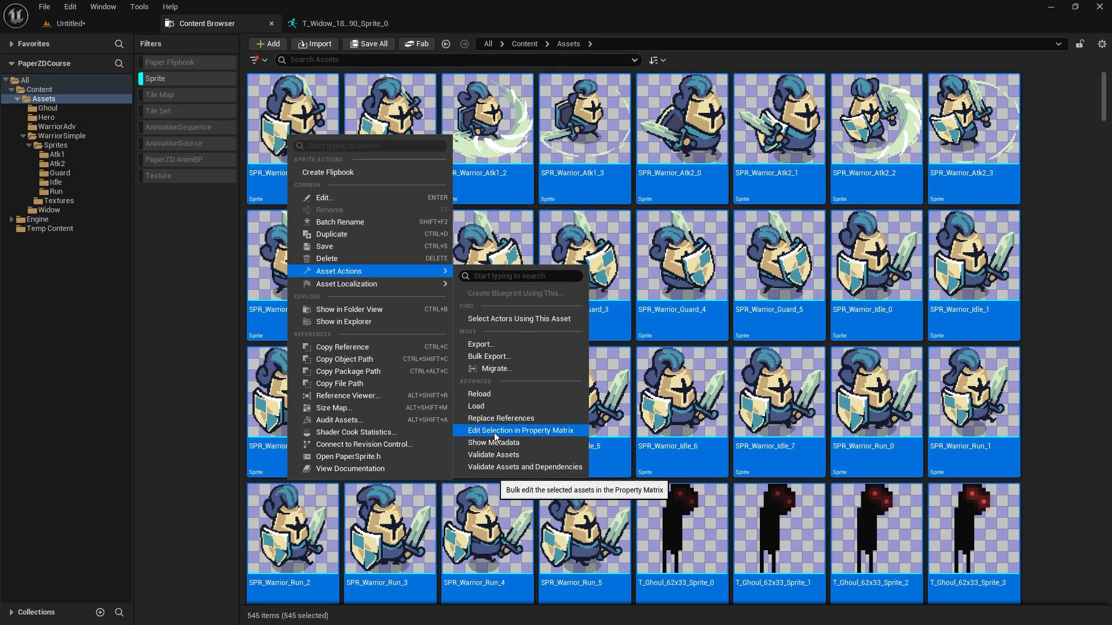
{"action": "left_click", "coordinate": [561, 430]}
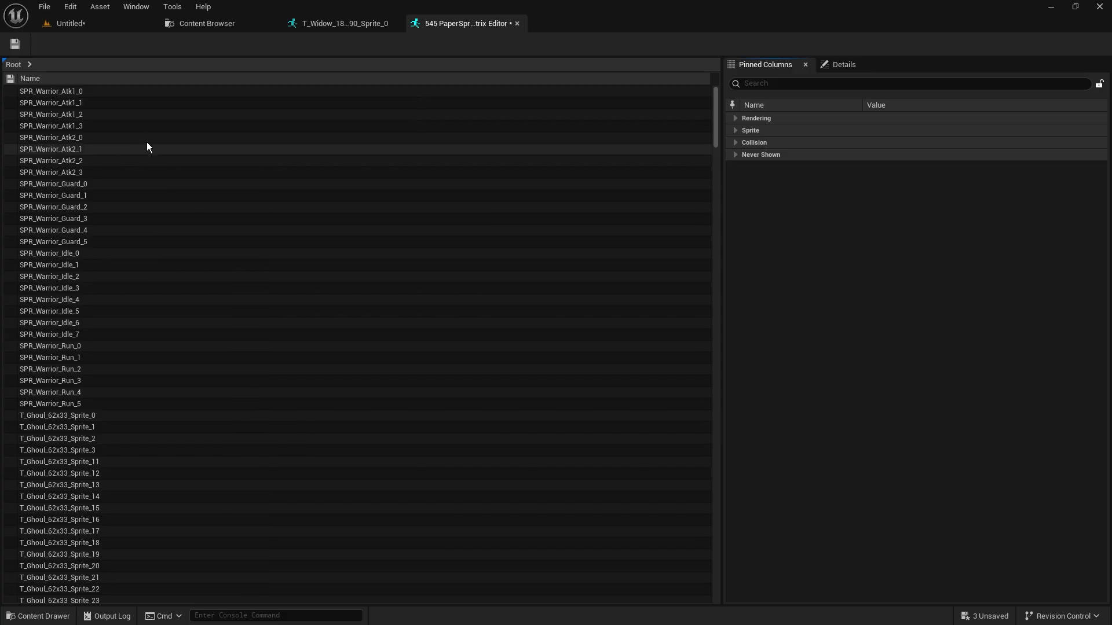
Step: Select every sprite row in the Property Matrix and set Pixels per unit to 0.25 in the details
{"action": "mouse_move", "coordinate": [716, 103]}
{"action": "left_mouse_down"}
{"action": "mouse_move", "coordinate": [720, 432]}
{"action": "mouse_move", "coordinate": [707, 584]}
{"action": "mouse_move", "coordinate": [718, 96]}
{"action": "left_mouse_up"}
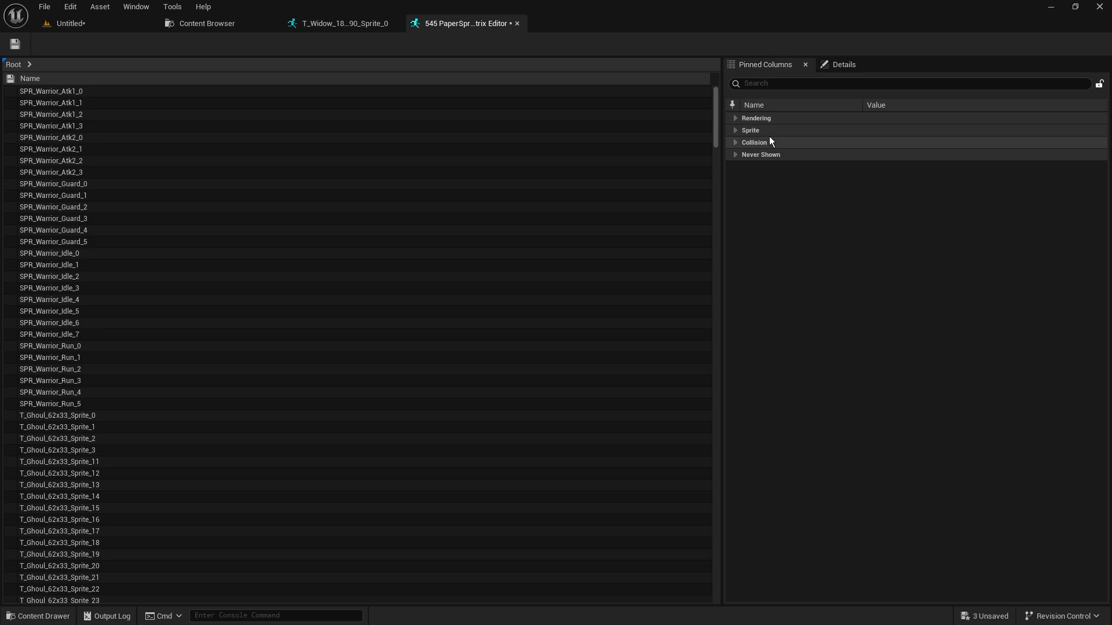
{"action": "left_click", "coordinate": [858, 64]}
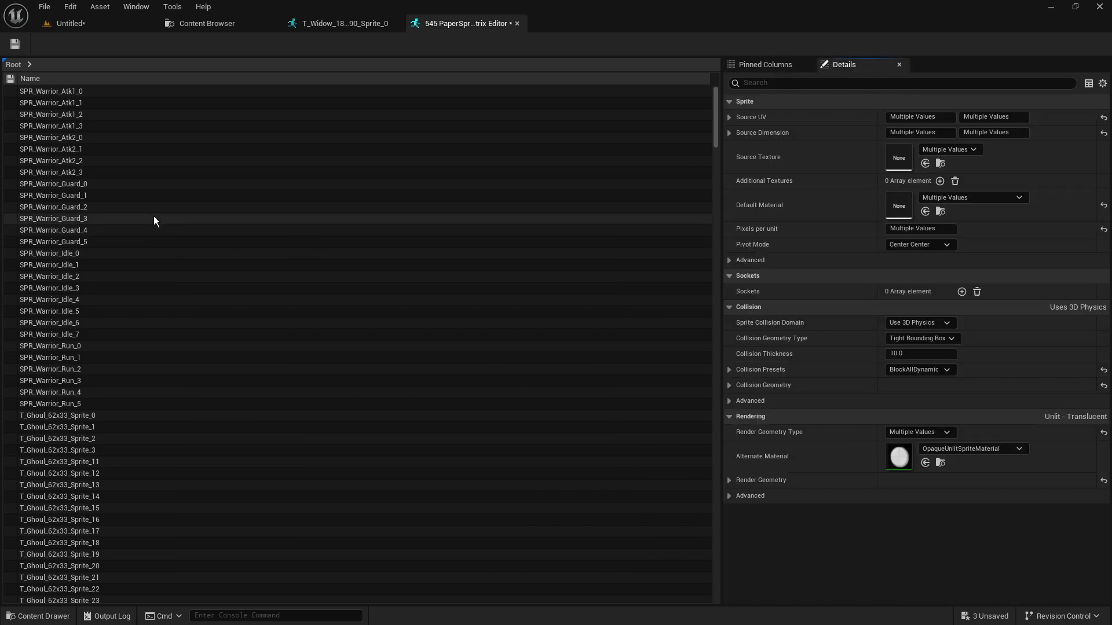
{"action": "left_click", "coordinate": [226, 196]}
{"action": "key", "text": "ctrl+a"}
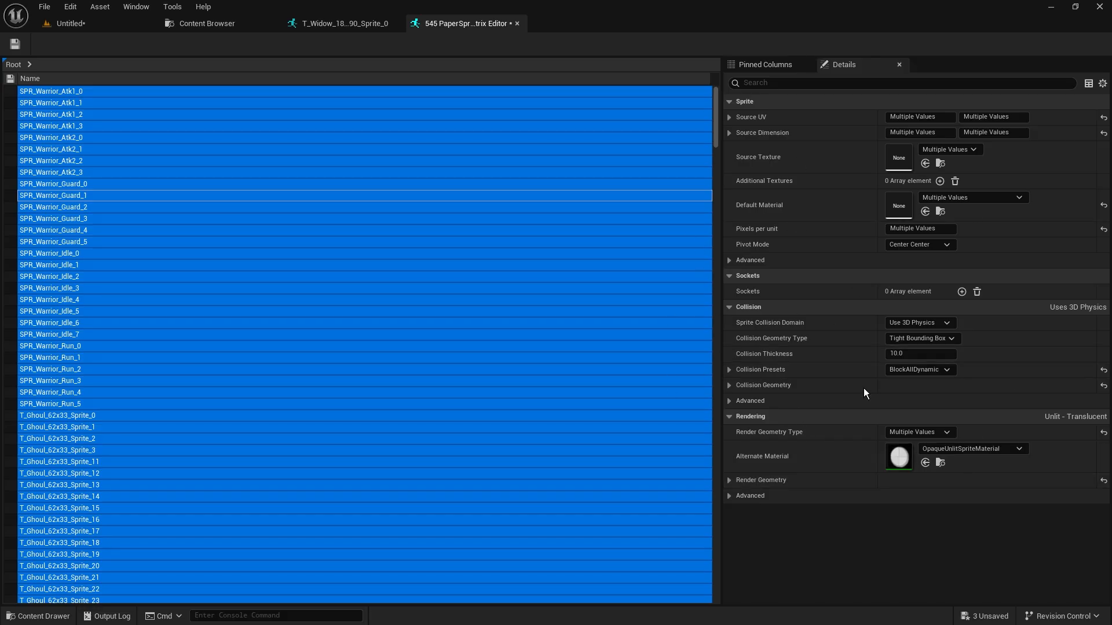
{"action": "left_click", "coordinate": [944, 229]}
{"action": "type", "text": "0.25"}
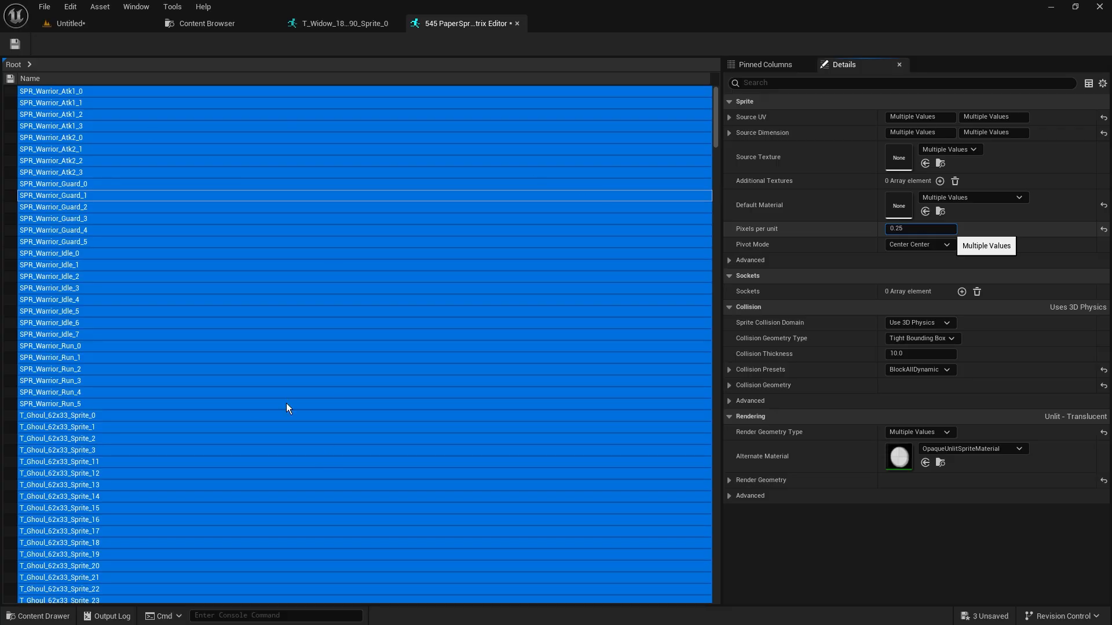
{"action": "key", "text": "Return"}
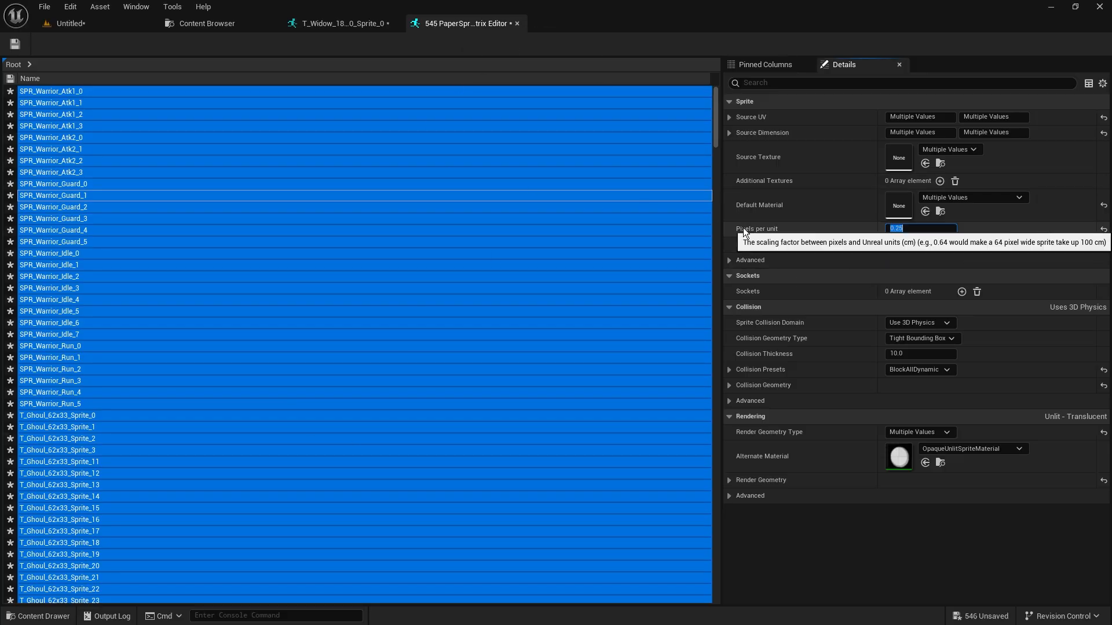
Step: Save all modified assets, storing the level in the Content folder under the name Untitled
{"action": "left_click", "coordinate": [44, 6]}
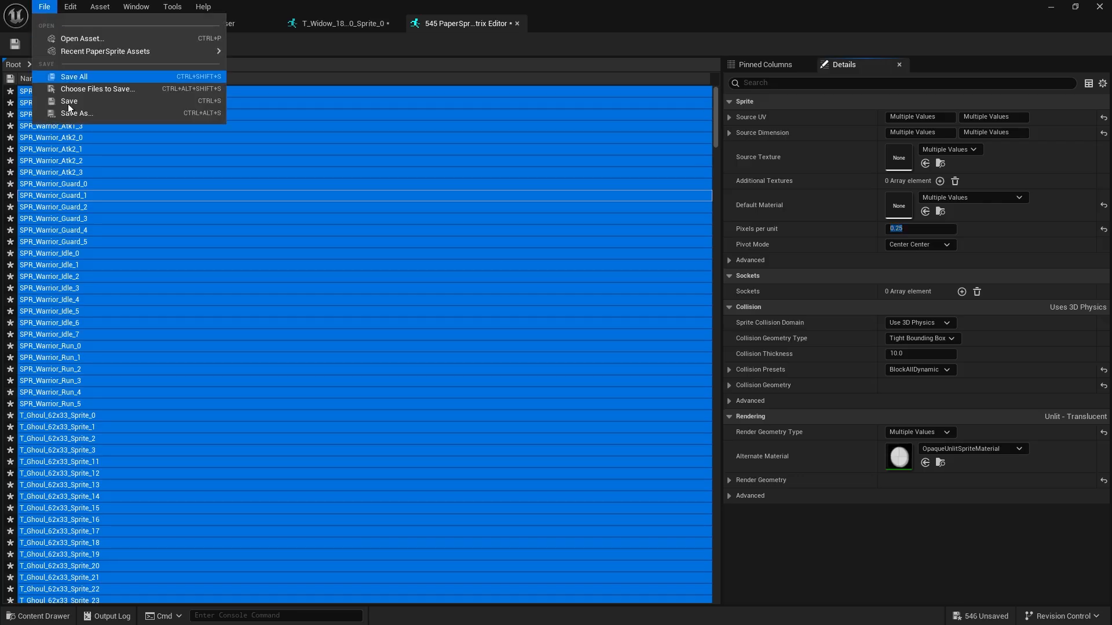
{"action": "left_click", "coordinate": [85, 77]}
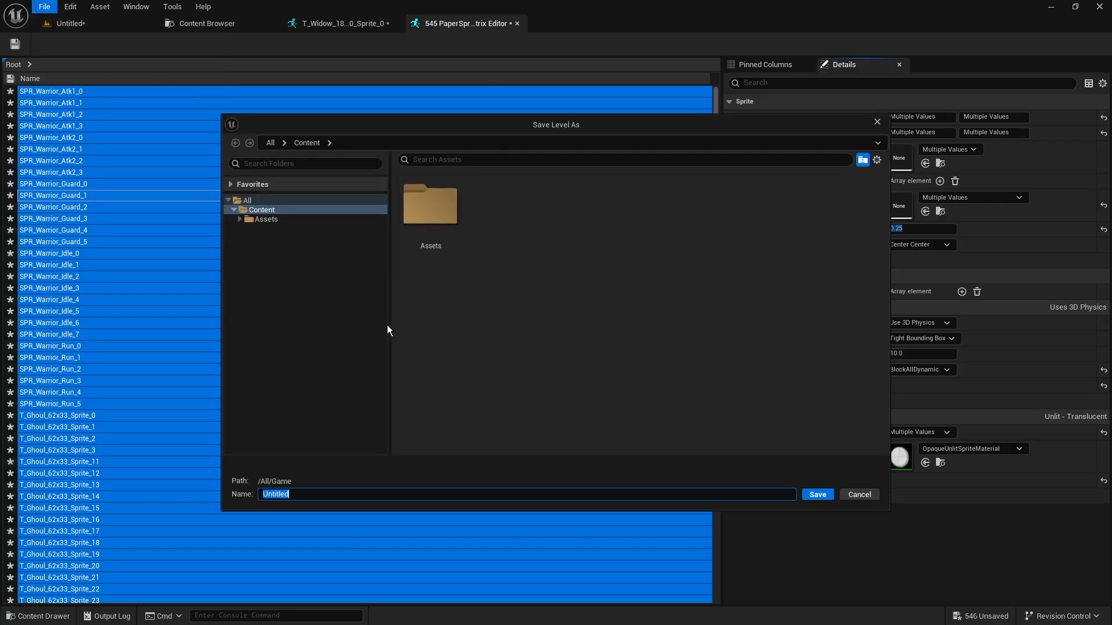
{"action": "left_click", "coordinate": [817, 493]}
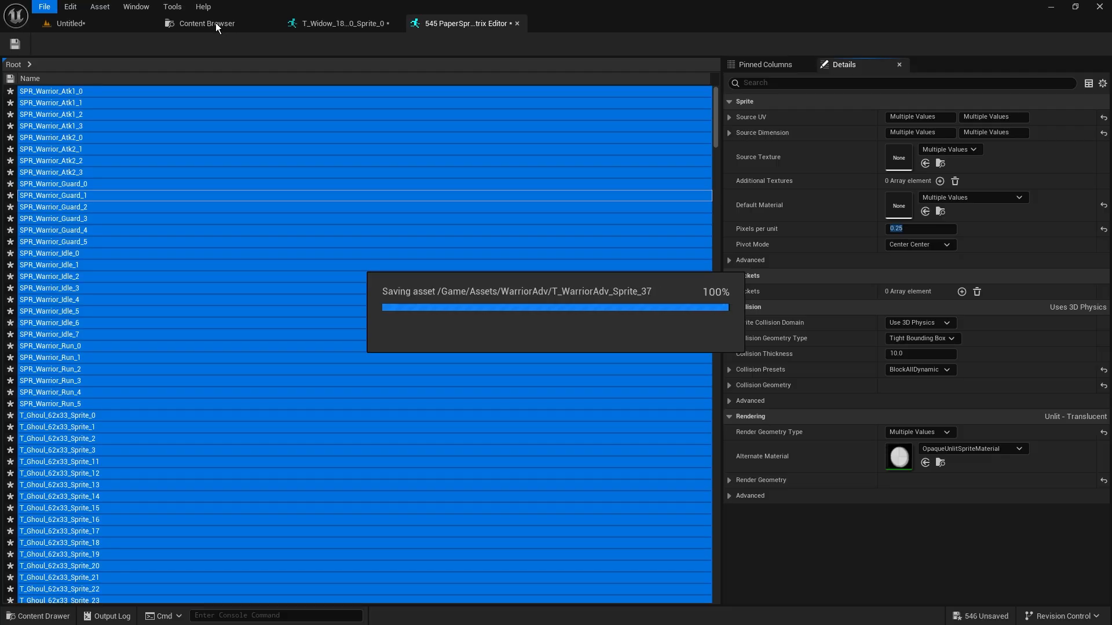
Step: Open the SPR_Warrior_Guard_3 sprite from the Content Browser to check its Pixels per unit value
{"action": "left_click", "coordinate": [215, 23]}
{"action": "left_click", "coordinate": [574, 260]}
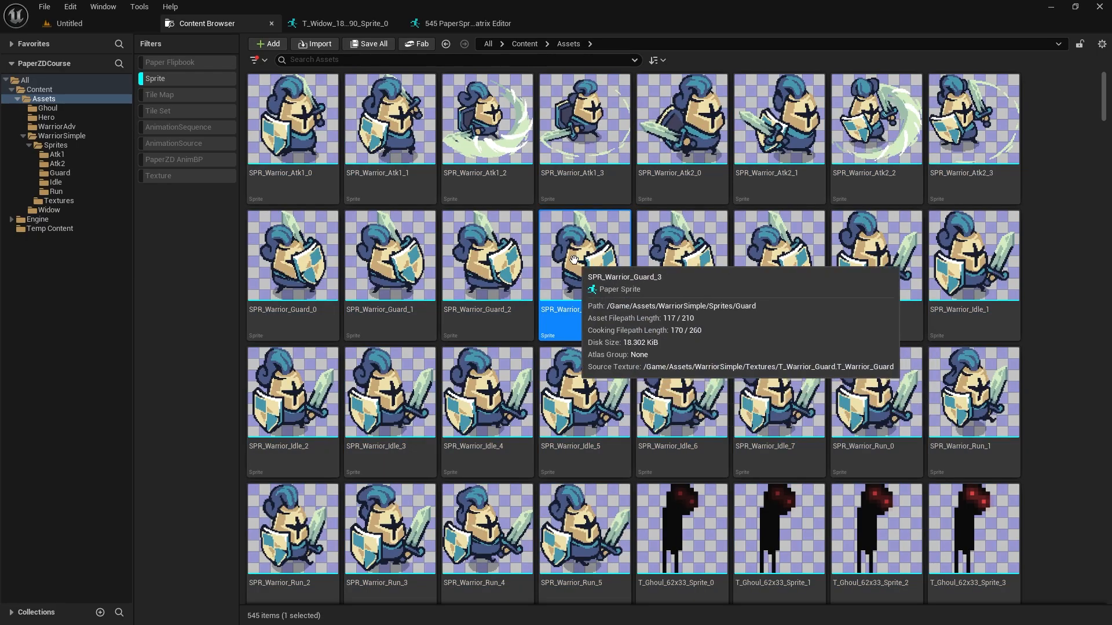
{"action": "double_click", "coordinate": [574, 259]}
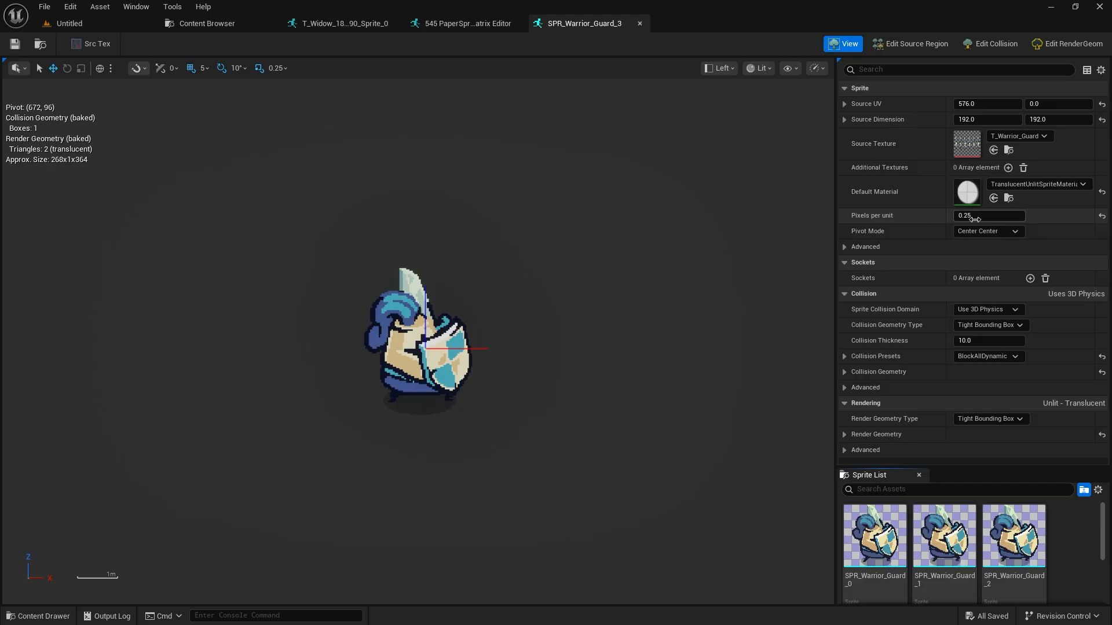
Step: Move the SPR_Warrior_Atk1_2 sprite up and away from the overlapping group in the Untitled level so it stands on the floor
{"action": "left_click", "coordinate": [70, 23]}
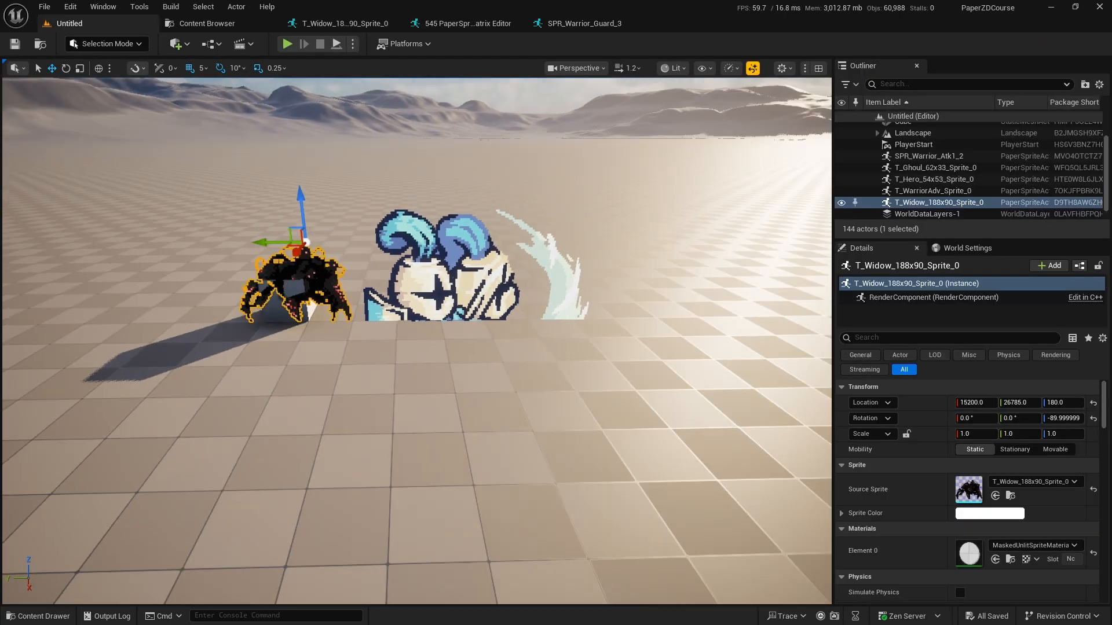
{"action": "key", "text": "s"}
{"action": "key", "text": "a"}
{"action": "mouse_move", "coordinate": [406, 331]}
{"action": "right_mouse_down"}
{"action": "mouse_move", "coordinate": [406, 316]}
{"action": "mouse_move", "coordinate": [406, 330]}
{"action": "right_mouse_up"}
{"action": "key", "text": "w"}
{"action": "key", "text": "d"}
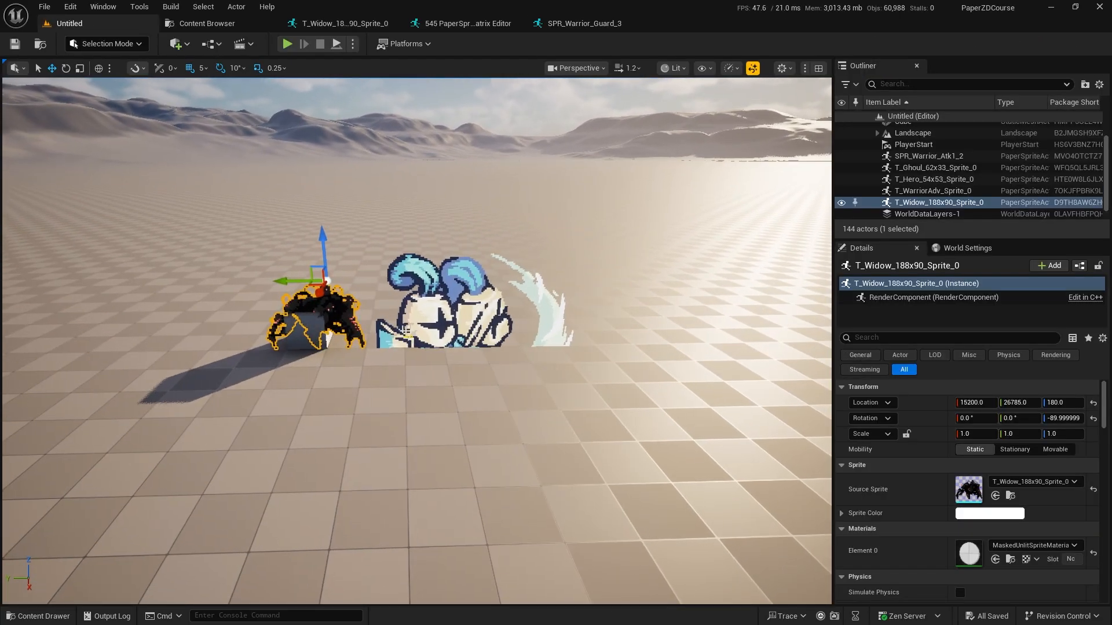
{"action": "left_click", "coordinate": [470, 341]}
{"action": "left_click_drag", "start_coordinate": [443, 327], "coordinate": [660, 222]}
Step: Move T_WarriorAdv_Sprite_0 to Y 26360 and Z 160, and shift T_Widow_188x90_Sprite_0 to Y 27180
{"action": "left_click", "coordinate": [430, 307]}
{"action": "left_click_drag", "start_coordinate": [430, 294], "coordinate": [426, 253]}
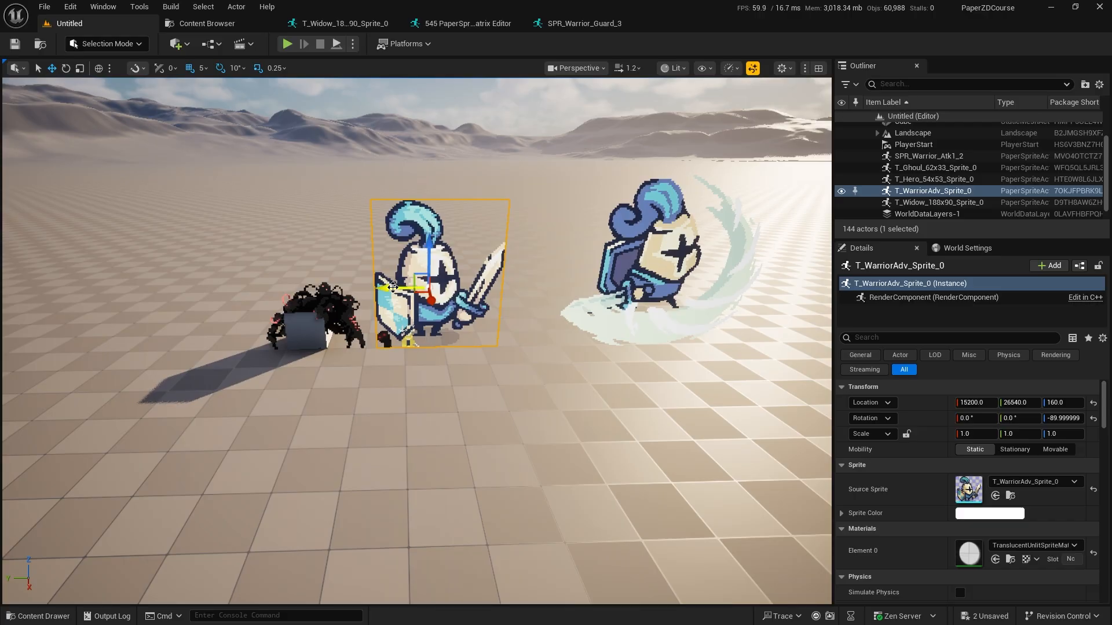
{"action": "left_click_drag", "start_coordinate": [388, 295], "coordinate": [463, 300]}
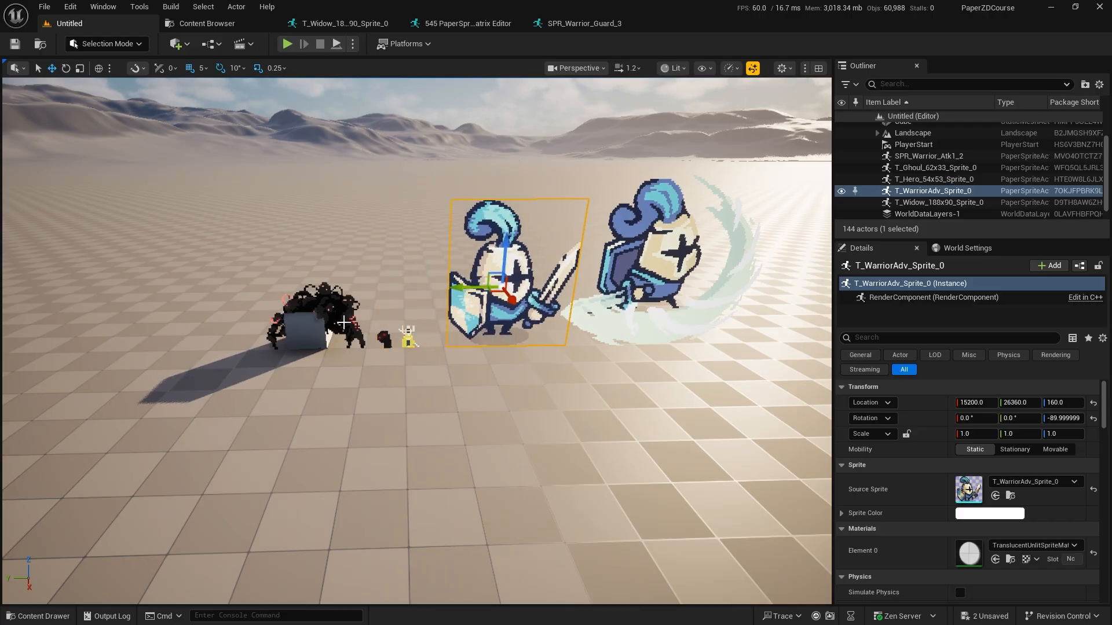
{"action": "left_click", "coordinate": [335, 328]}
{"action": "left_click_drag", "start_coordinate": [290, 282], "coordinate": [131, 284]}
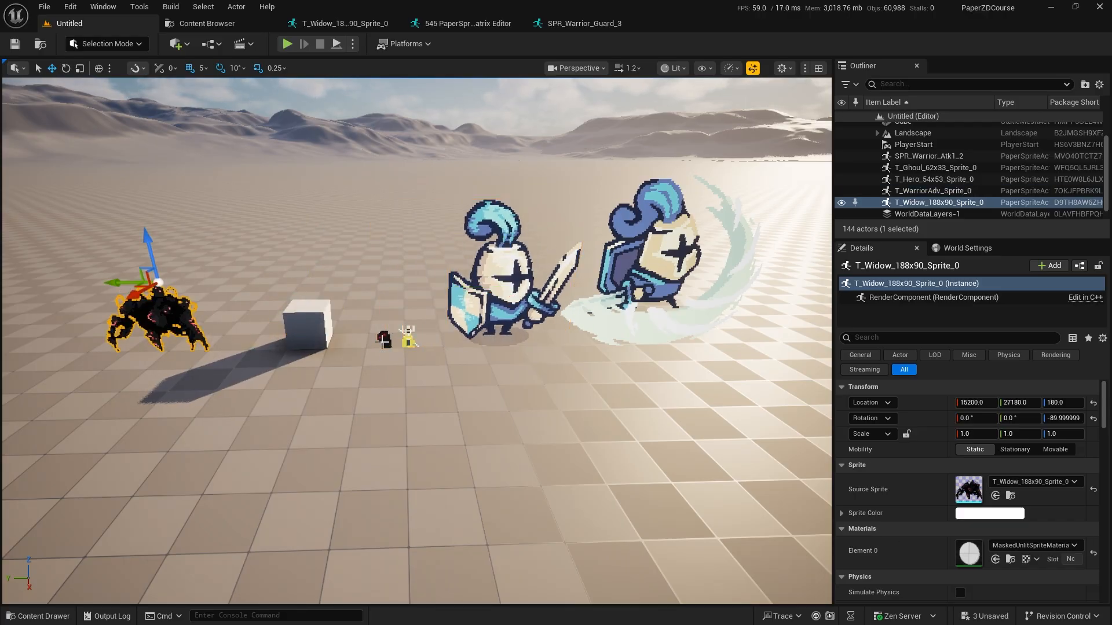
Step: Shift the ghoul sprite close beside the cube and lower the hero sprite to Z 20
{"action": "left_click", "coordinate": [381, 330]}
{"action": "left_click_drag", "start_coordinate": [381, 328], "coordinate": [324, 328]}
{"action": "left_click", "coordinate": [408, 336]}
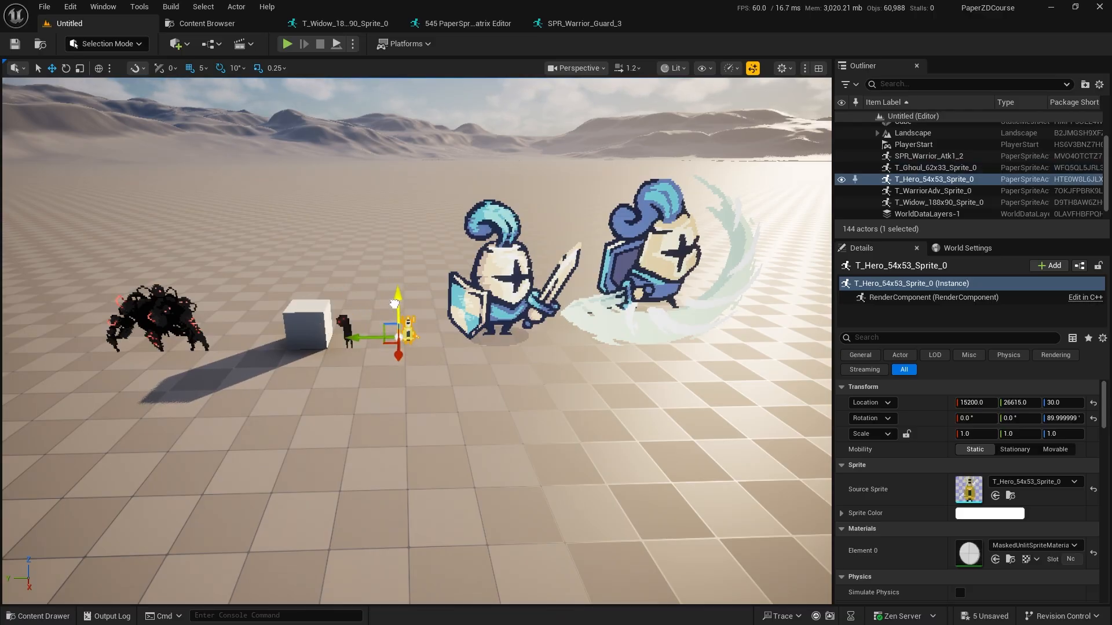
{"action": "left_click_drag", "start_coordinate": [396, 305], "coordinate": [396, 309]}
{"action": "key", "text": "f"}
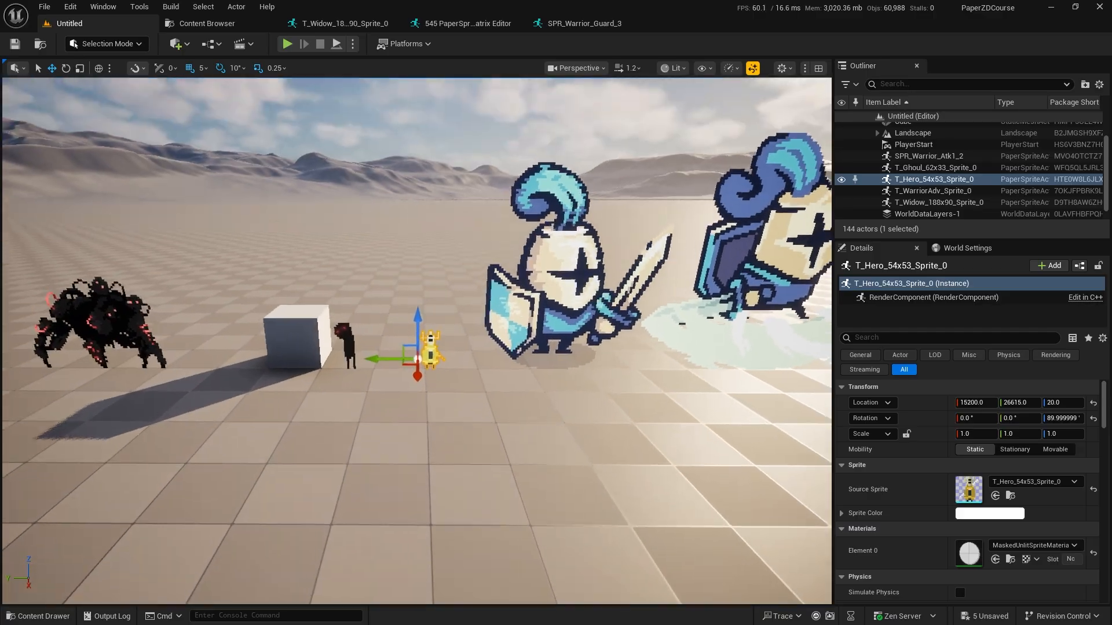
Step: Compare the sizes of the widow, ghoul, hero and warrior sprites with the cube in the level
{"action": "right_click_drag", "start_coordinate": [516, 377], "coordinate": [446, 365]}
{"action": "key", "text": "s"}
{"action": "right_click_drag", "start_coordinate": [554, 339], "coordinate": [535, 349]}
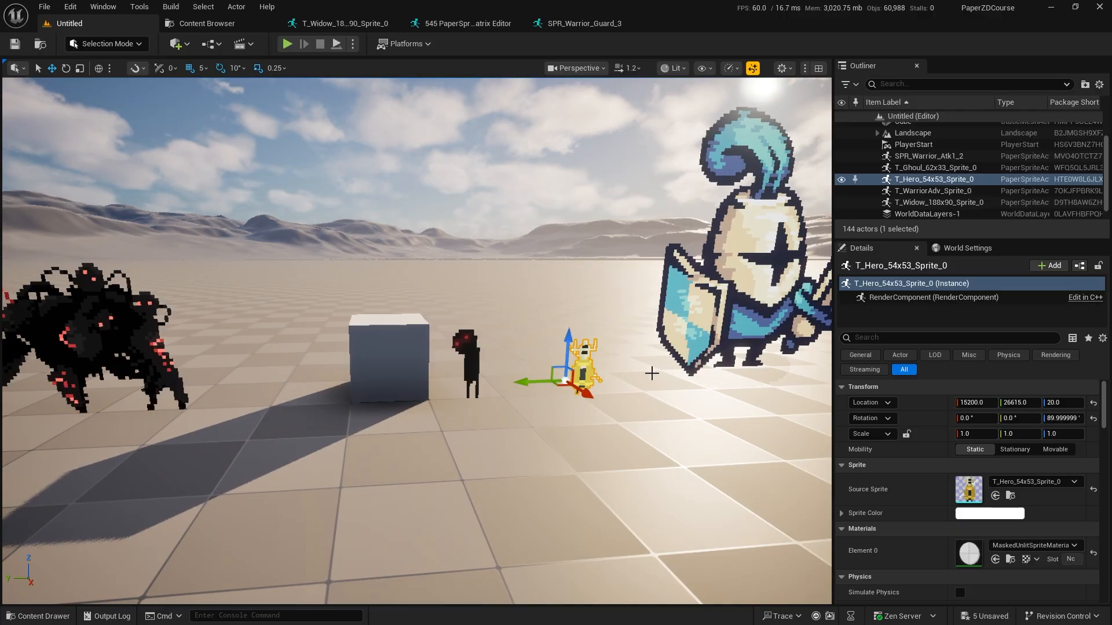
{"action": "key", "text": "s"}
{"action": "right_click_drag", "start_coordinate": [596, 291], "coordinate": [582, 315]}
{"action": "left_click", "coordinate": [196, 301]}
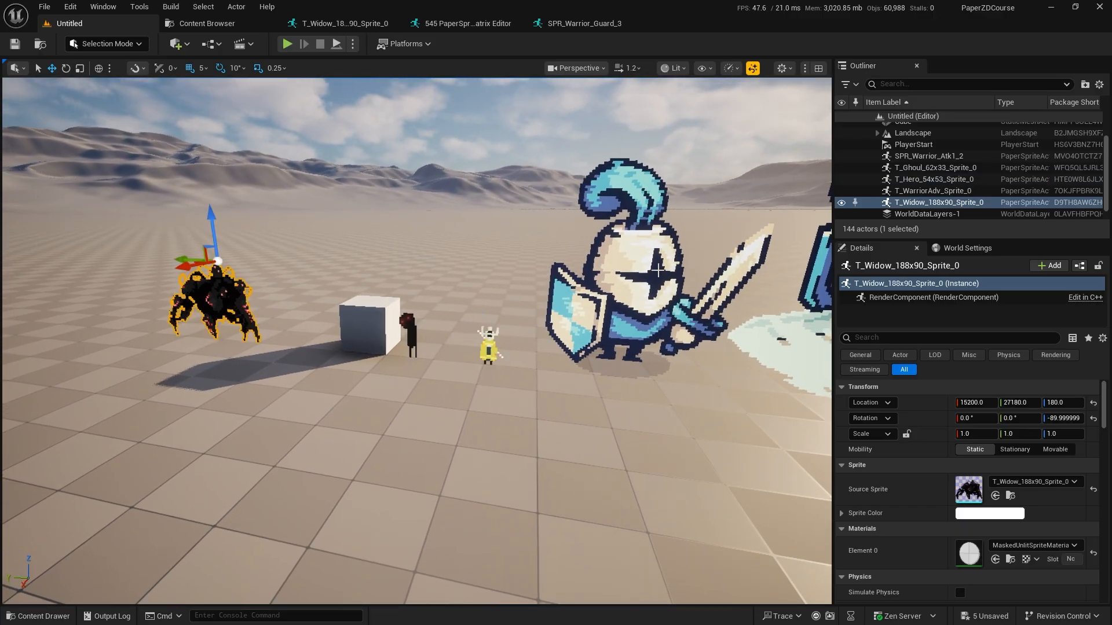
{"action": "left_click", "coordinate": [643, 265]}
{"action": "left_click", "coordinate": [212, 293]}
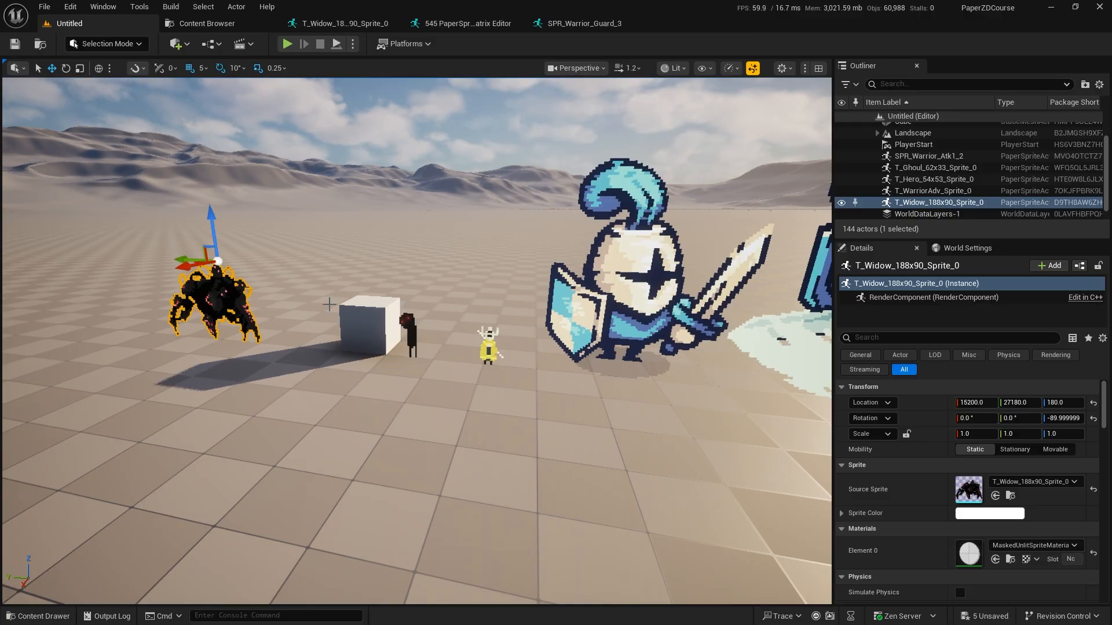
Step: Halve the Pixels per unit of the T_Widow_188x90_Sprite_0 sprite asset to 0.125
{"action": "left_click", "coordinate": [324, 22]}
{"action": "left_click", "coordinate": [995, 216]}
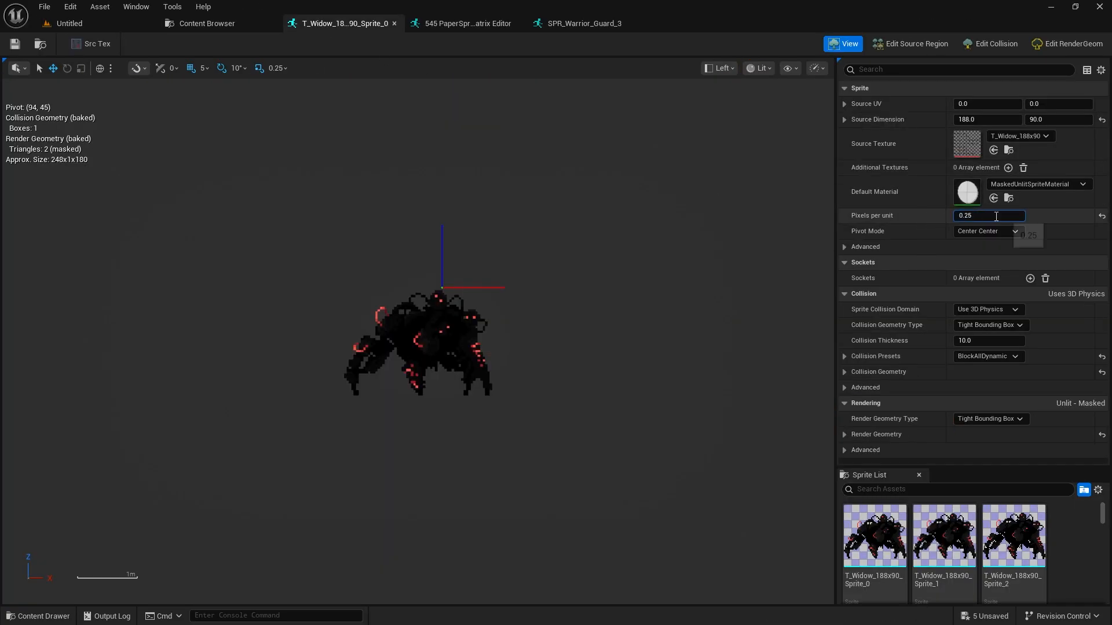
{"action": "type", "text": "/2"}
{"action": "key", "text": "Return"}
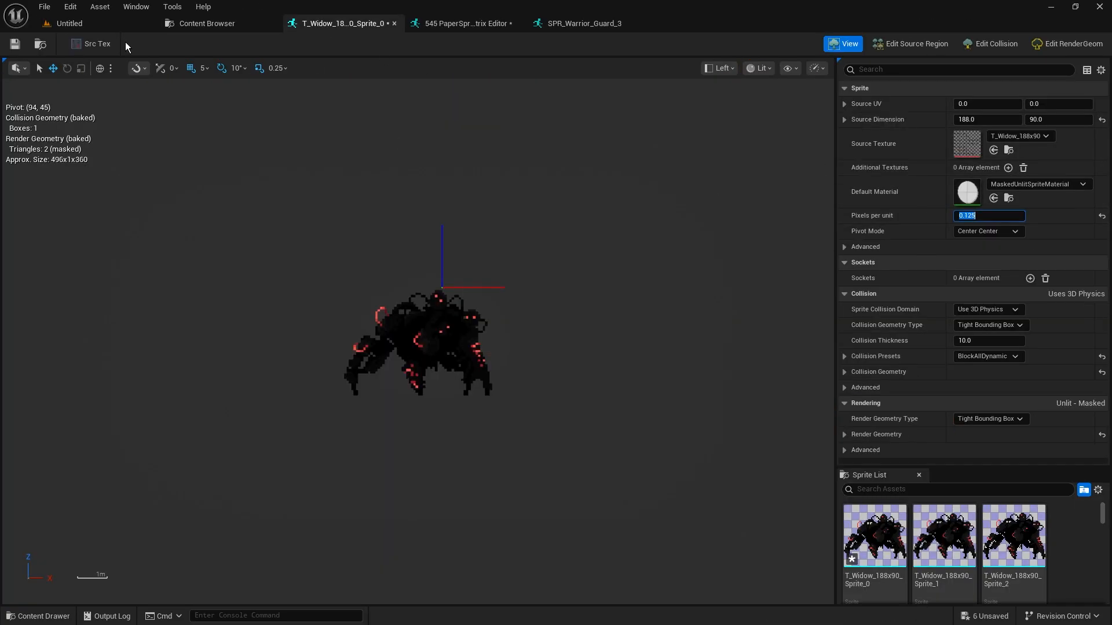
Step: Raise the enlarged widow sprite in the level to Z 360 and inspect it up close
{"action": "left_click", "coordinate": [90, 24]}
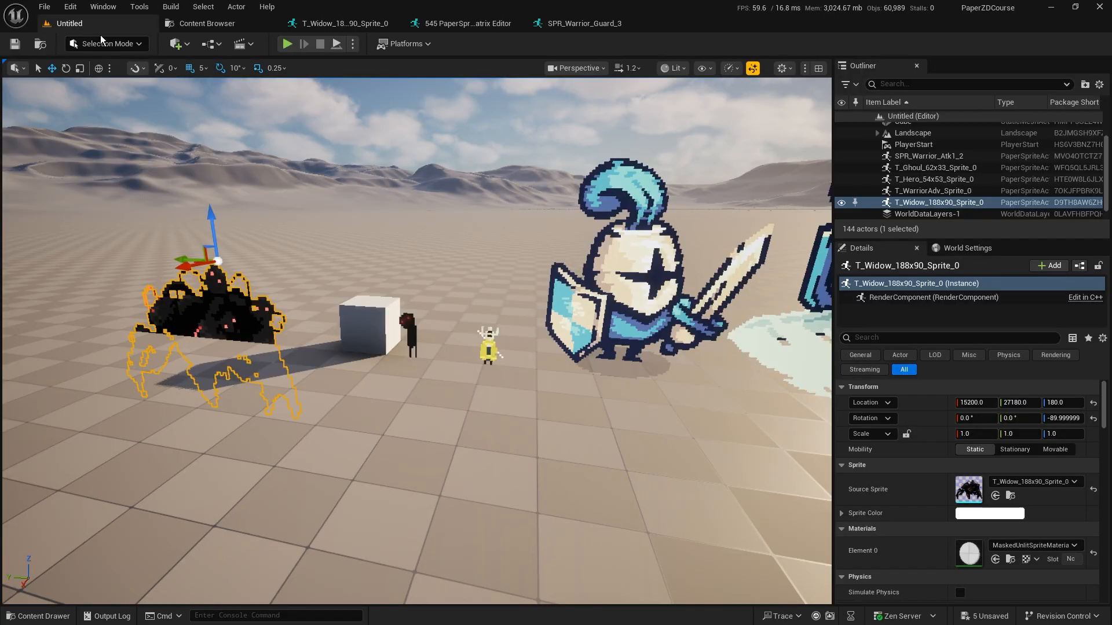
{"action": "left_click_drag", "start_coordinate": [212, 223], "coordinate": [212, 130]}
{"action": "key", "text": "w"}
{"action": "right_click_drag", "start_coordinate": [212, 131], "coordinate": [313, 103]}
{"action": "key", "text": "s"}
{"action": "key", "text": "w"}
{"action": "key", "text": "f"}
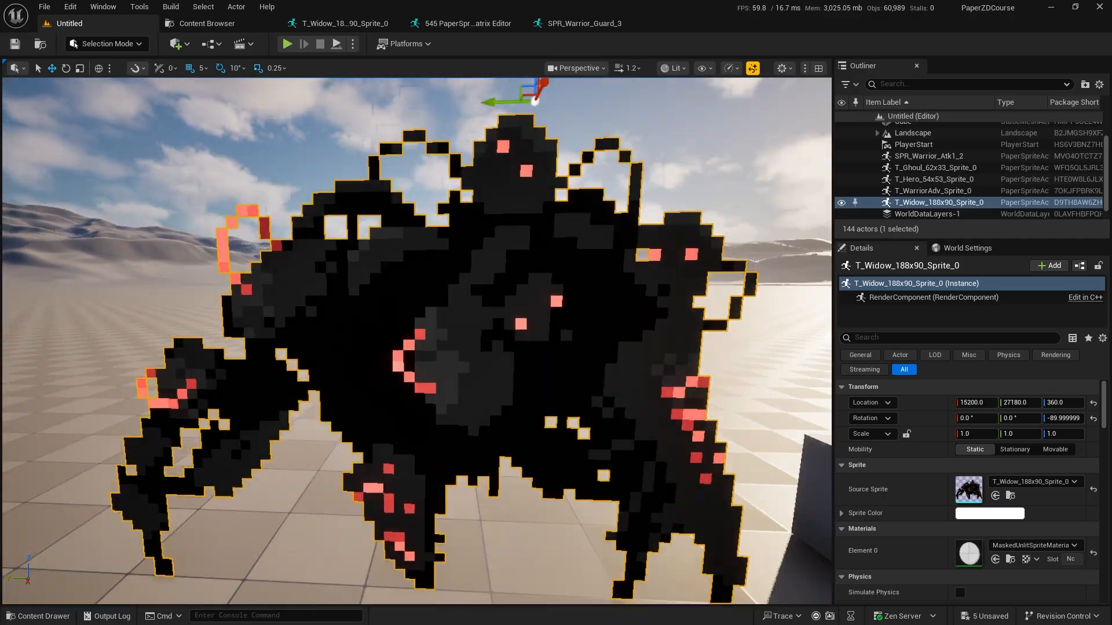
Step: Select and frame the hero sprite in the level, and open its source asset T_Hero_54x53_Sprite_0
{"action": "key", "text": "s"}
{"action": "right_click_drag", "start_coordinate": [244, 310], "coordinate": [333, 319]}
{"action": "key", "text": "s"}
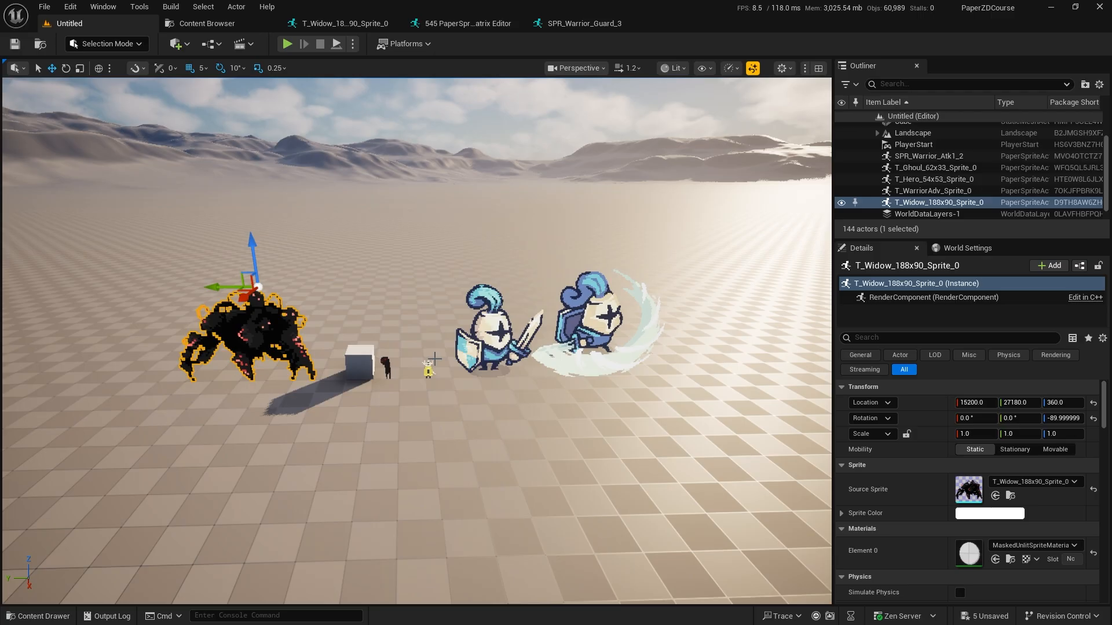
{"action": "key", "text": "w"}
{"action": "right_click_drag", "start_coordinate": [453, 392], "coordinate": [487, 377]}
{"action": "left_click", "coordinate": [445, 347]}
{"action": "key", "text": "q"}
{"action": "key", "text": "f"}
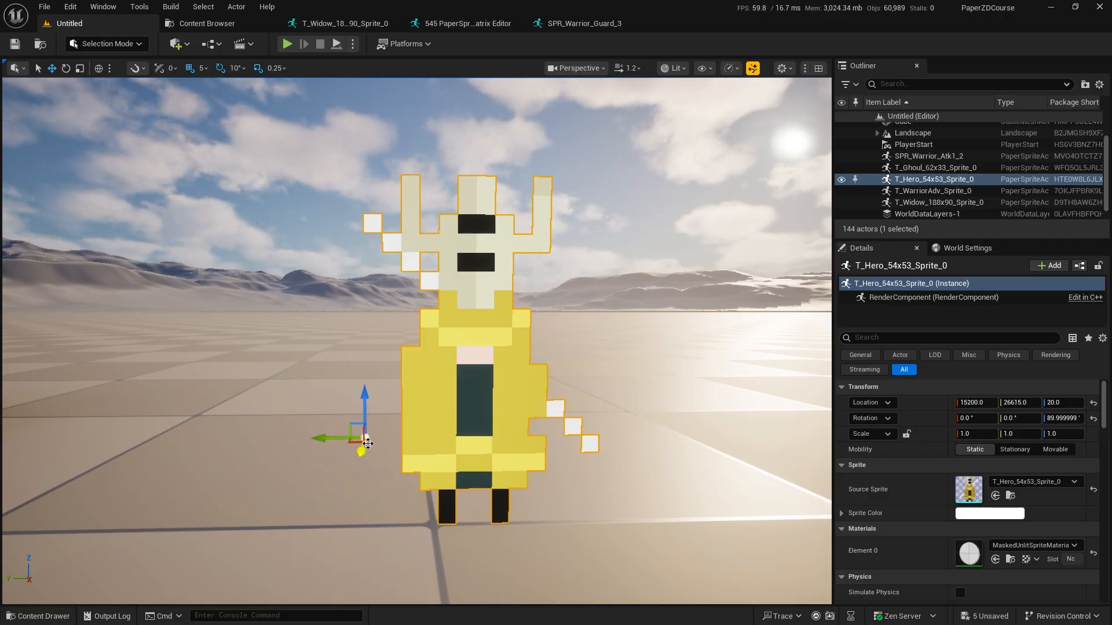
{"action": "key", "text": "ctrl+b"}
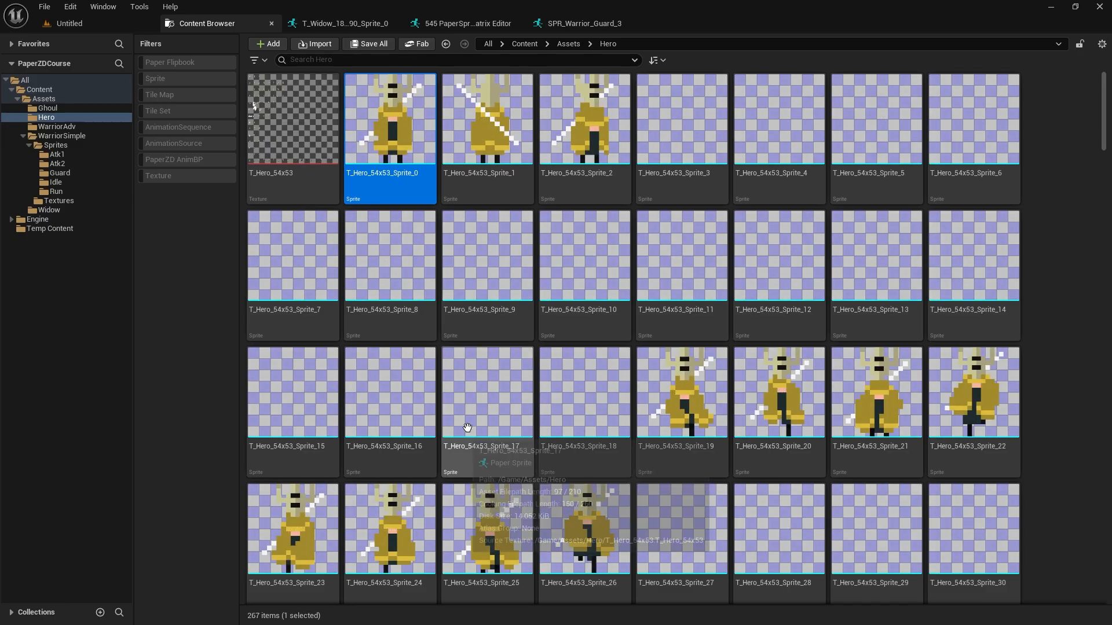
{"action": "double_click", "coordinate": [389, 120]}
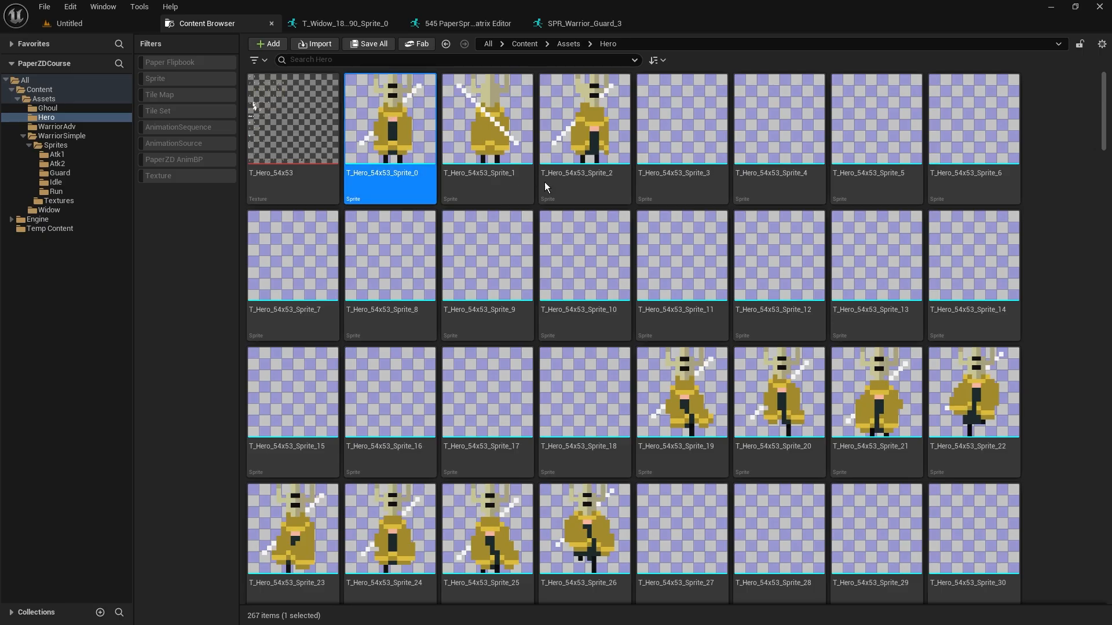
Step: Examine where the hero figure sits inside its source region compared with the neighbouring frames of the sprite sheet
{"action": "scroll", "coordinate": [348, 276], "scroll_direction": "up", "scroll_amount": 8}
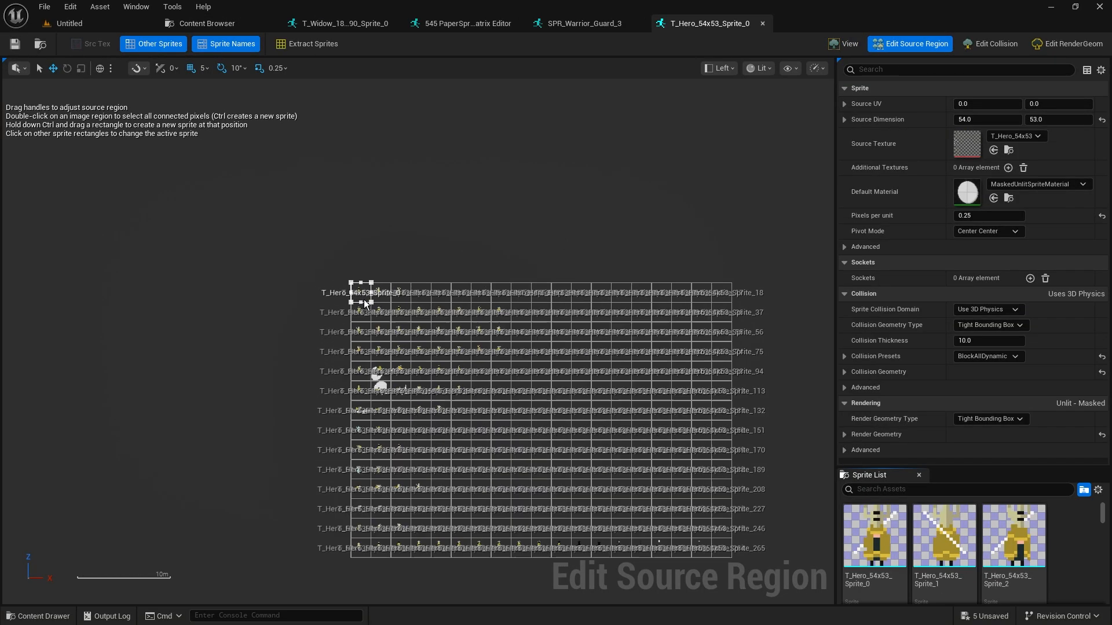
{"action": "scroll", "coordinate": [349, 276], "scroll_direction": "up", "scroll_amount": 5}
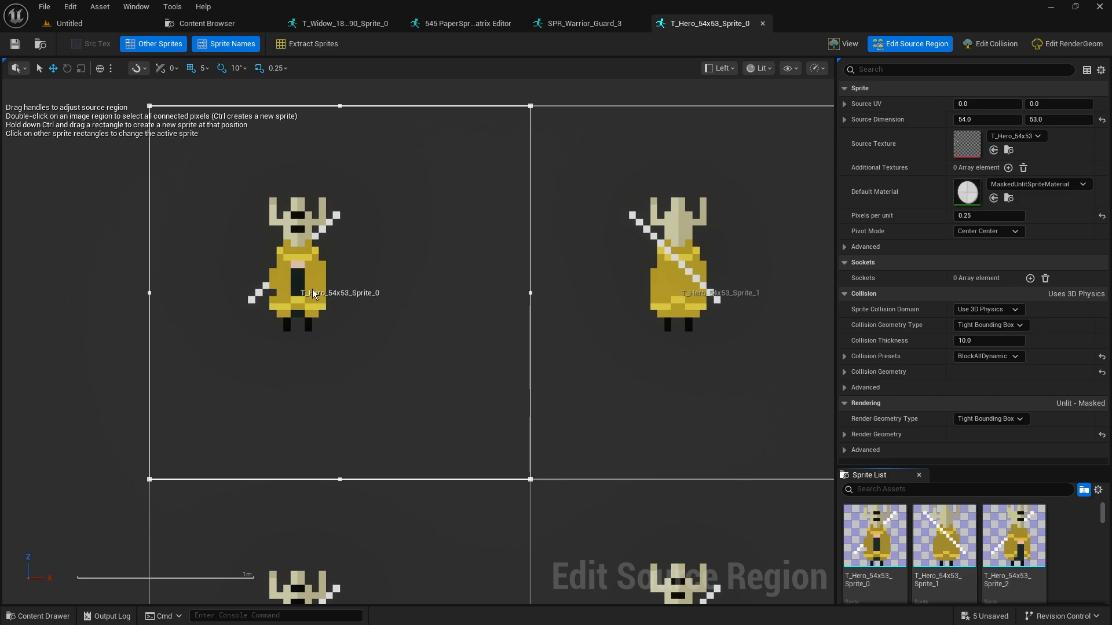
{"action": "scroll", "coordinate": [149, 344], "scroll_direction": "down", "scroll_amount": 6}
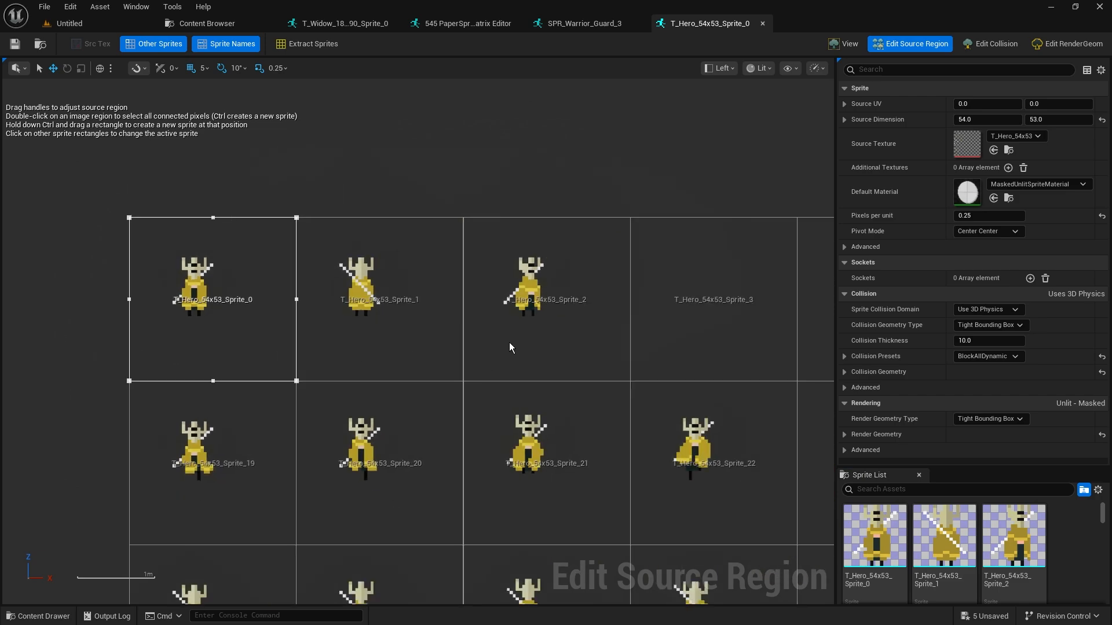
{"action": "right_click_drag", "start_coordinate": [622, 347], "coordinate": [396, 339]}
{"action": "right_click_drag", "start_coordinate": [532, 428], "coordinate": [625, 478]}
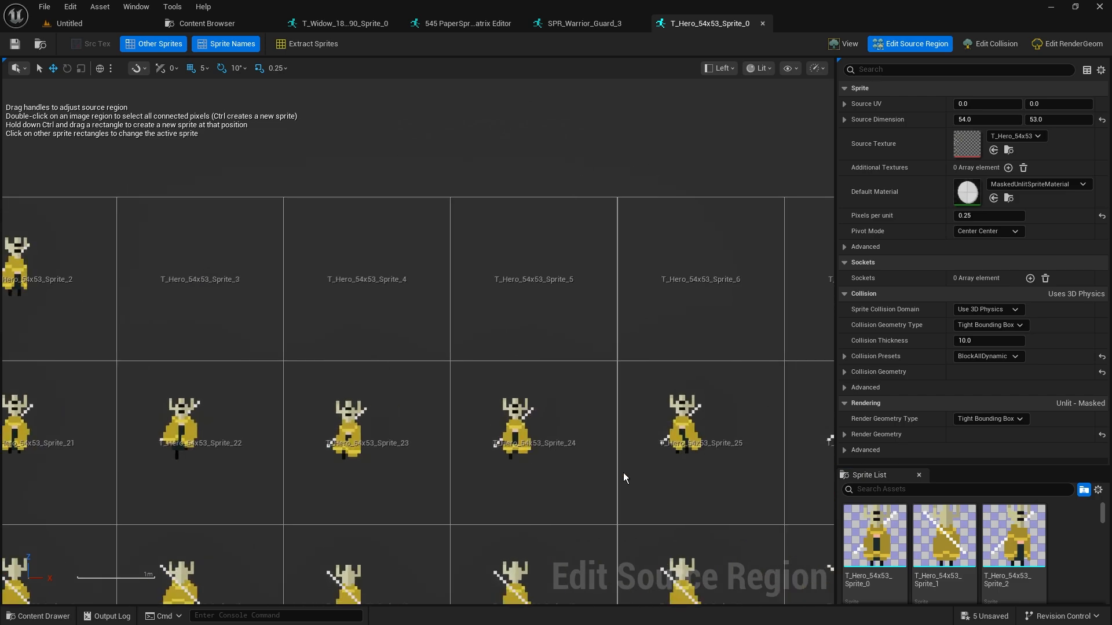
{"action": "right_click_drag", "start_coordinate": [369, 437], "coordinate": [124, 343]}
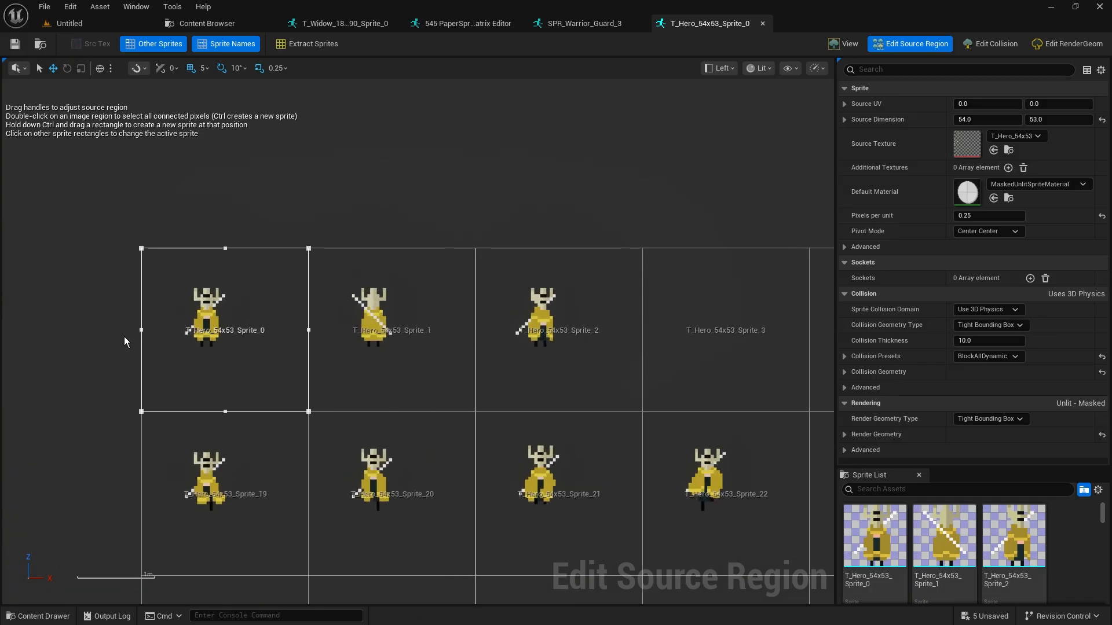
{"action": "scroll", "coordinate": [105, 353], "scroll_direction": "up", "scroll_amount": 5}
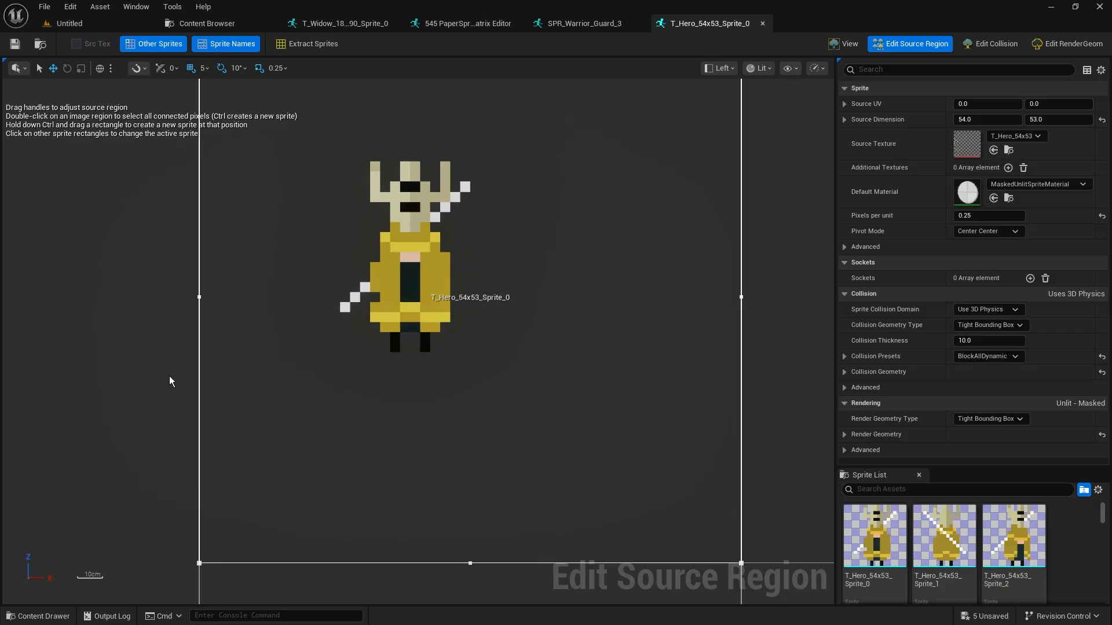
{"action": "scroll", "coordinate": [169, 377], "scroll_direction": "down", "scroll_amount": 4}
{"action": "scroll", "coordinate": [132, 446], "scroll_direction": "down", "scroll_amount": 3}
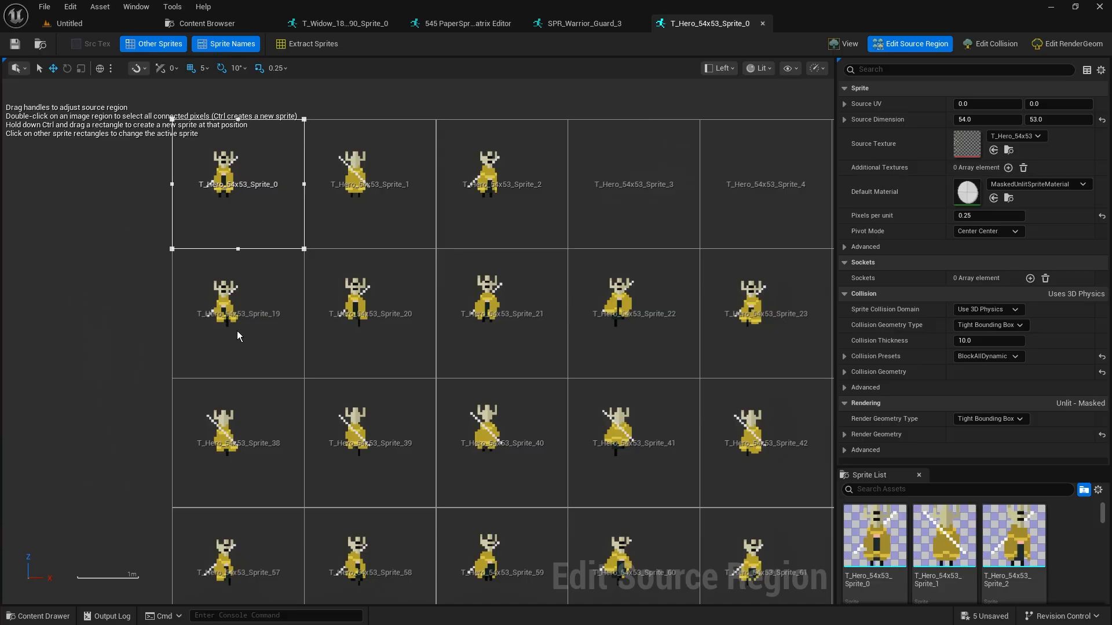
Step: Examine the source region of T_Widow_188x90_Sprite_0 and how the widow is placed in the other frames of its sheet
{"action": "left_click", "coordinate": [332, 22]}
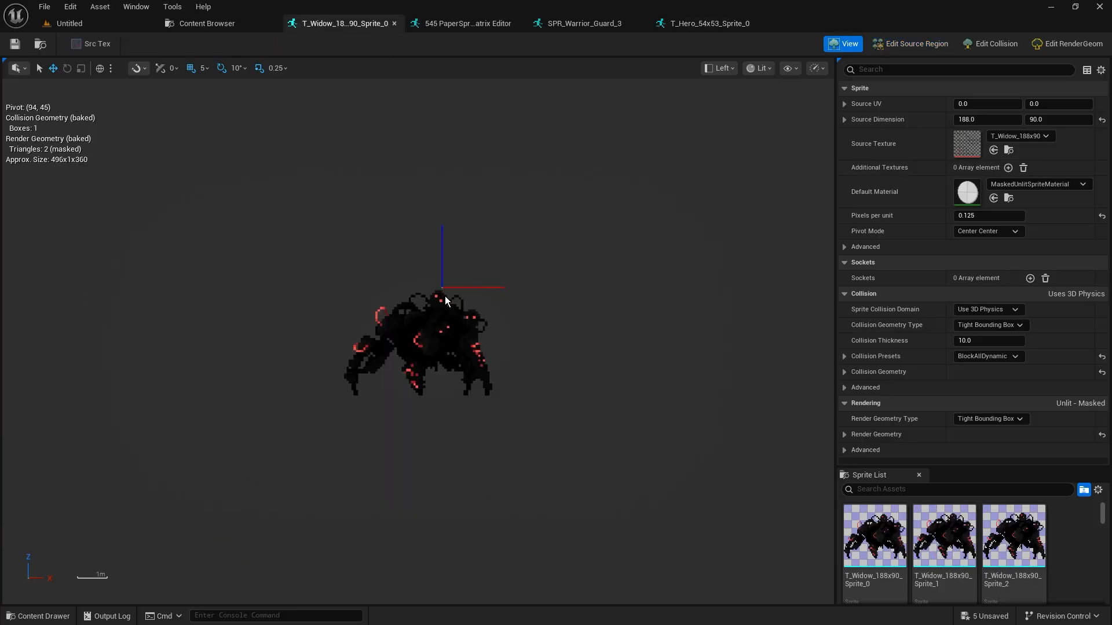
{"action": "scroll", "coordinate": [446, 300], "scroll_direction": "up", "scroll_amount": 3}
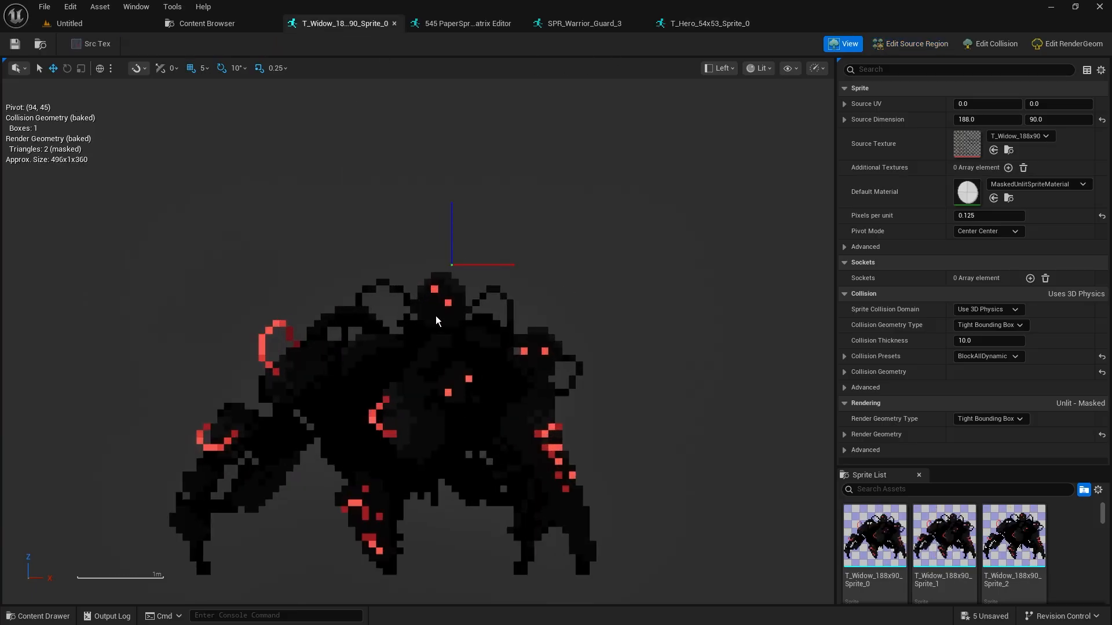
{"action": "left_click", "coordinate": [906, 44]}
{"action": "scroll", "coordinate": [321, 356], "scroll_direction": "up", "scroll_amount": 6}
{"action": "scroll", "coordinate": [380, 246], "scroll_direction": "up", "scroll_amount": 5}
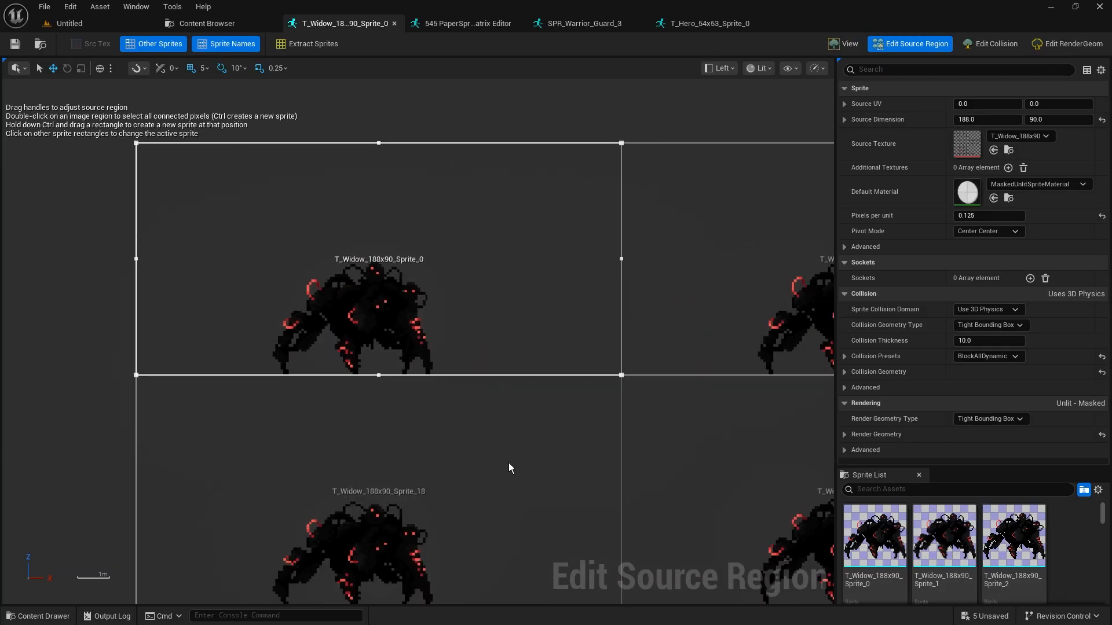
{"action": "scroll", "coordinate": [579, 487], "scroll_direction": "down", "scroll_amount": 10}
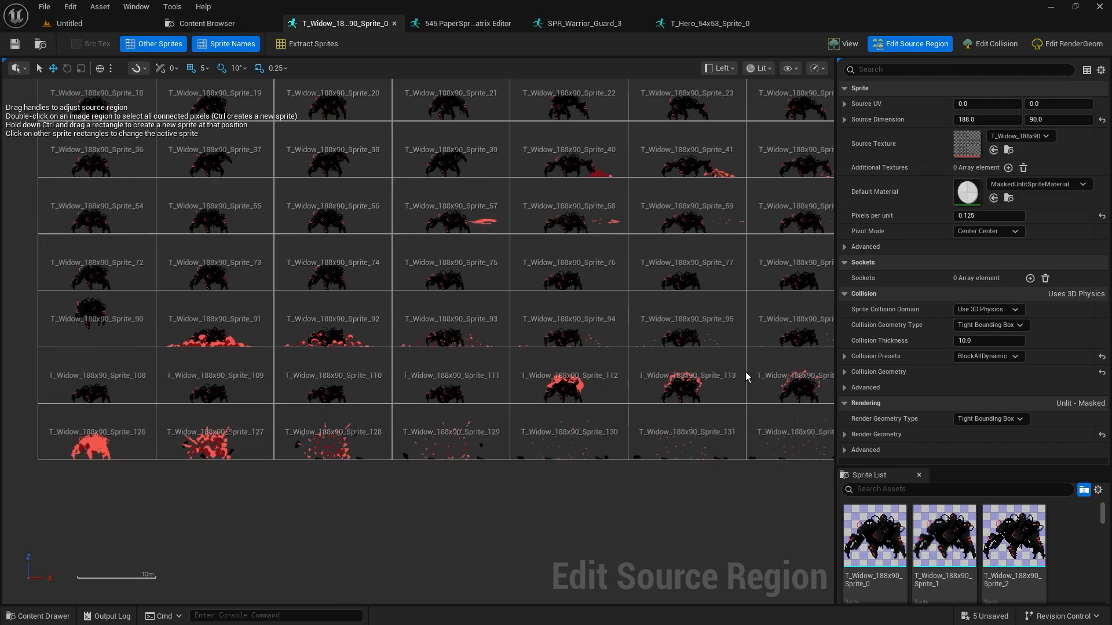
{"action": "right_click_drag", "start_coordinate": [745, 375], "coordinate": [612, 361]}
{"action": "scroll", "coordinate": [726, 340], "scroll_direction": "up", "scroll_amount": 6}
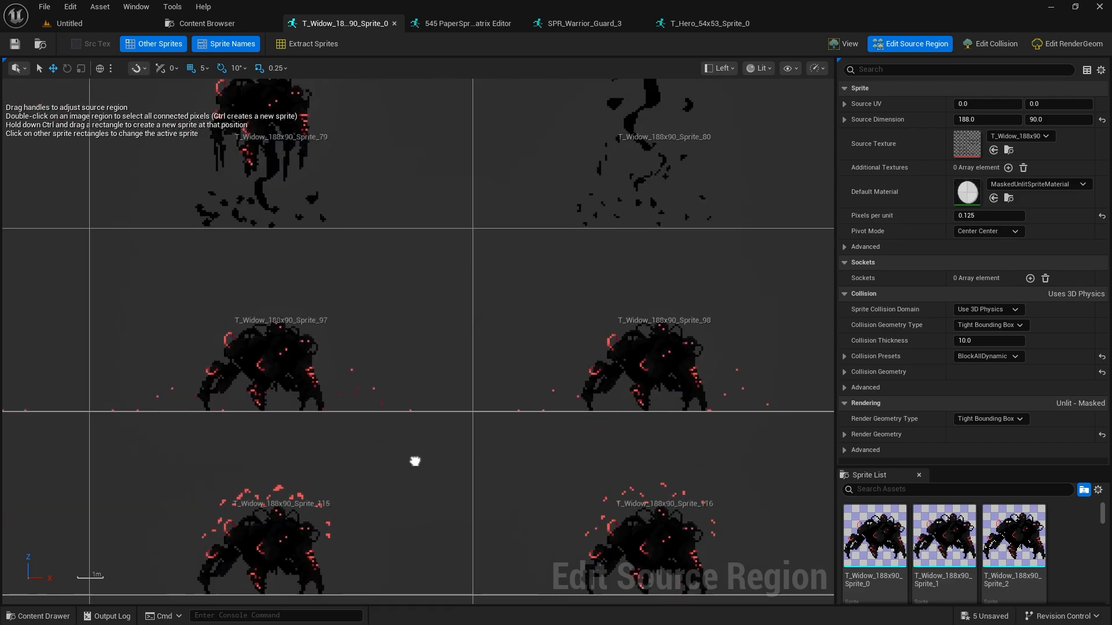
{"action": "scroll", "coordinate": [353, 266], "scroll_direction": "down", "scroll_amount": 5}
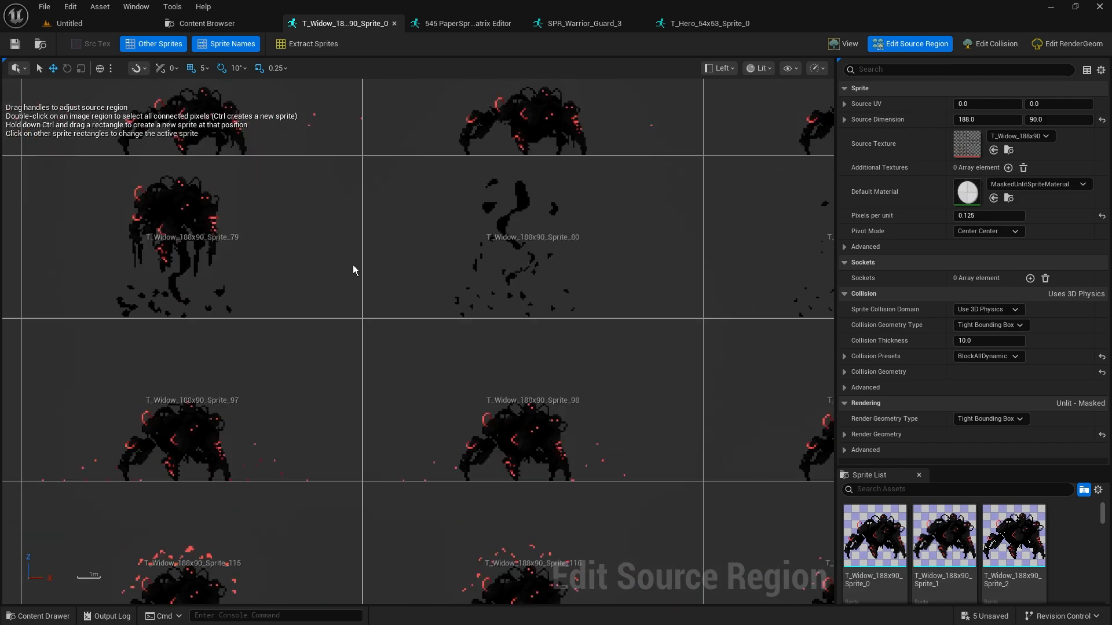
{"action": "scroll", "coordinate": [346, 287], "scroll_direction": "down", "scroll_amount": 2}
{"action": "right_click_drag", "start_coordinate": [346, 287], "coordinate": [601, 307]}
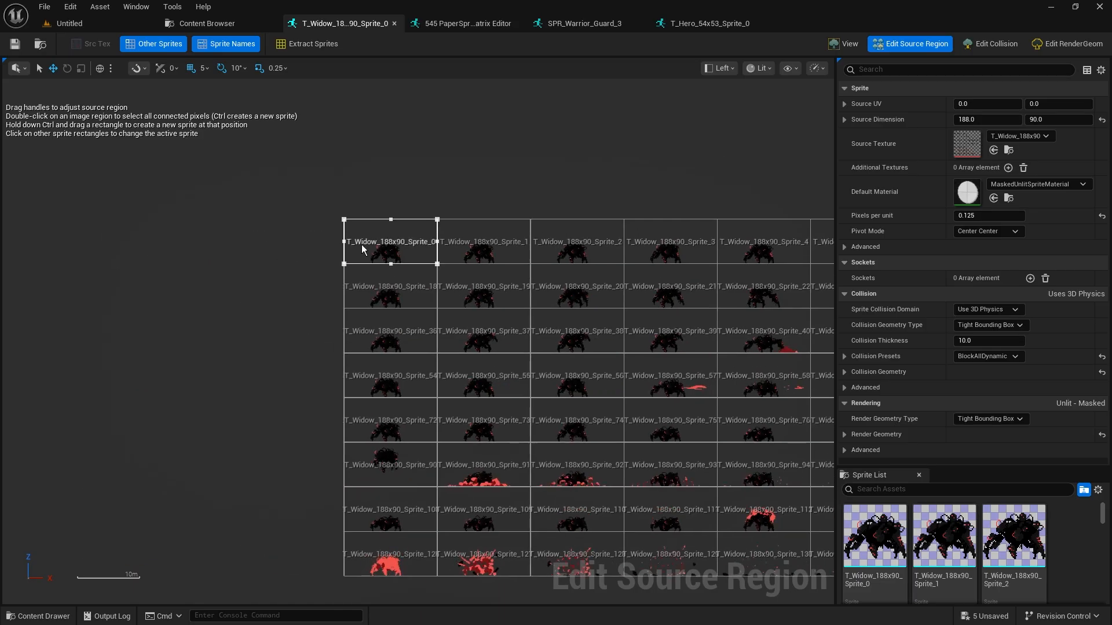
{"action": "scroll", "coordinate": [405, 238], "scroll_direction": "up", "scroll_amount": 6}
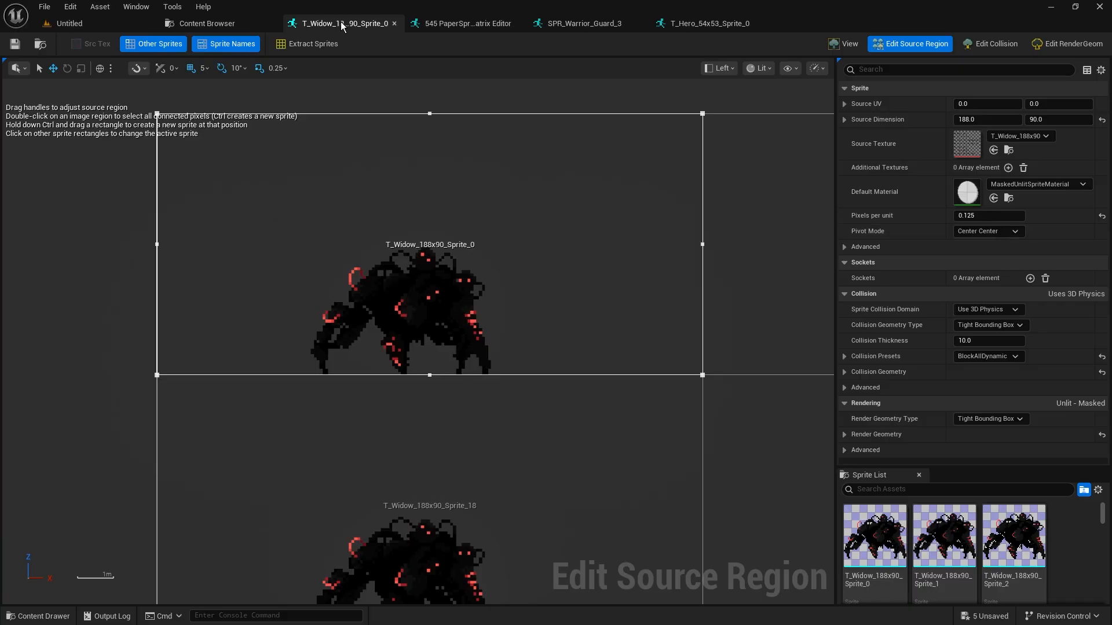
Step: Set the Pivot Mode of T_Widow_188x90_Sprite_0 to Bottom Center
{"action": "left_click", "coordinate": [845, 41]}
{"action": "left_click", "coordinate": [915, 47]}
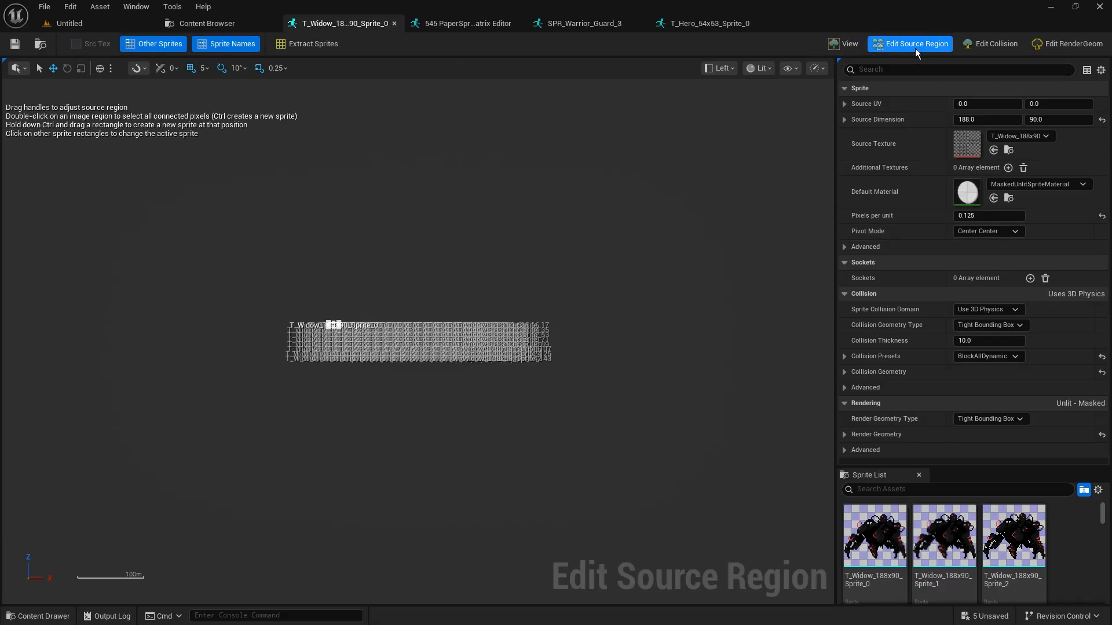
{"action": "left_click", "coordinate": [839, 44]}
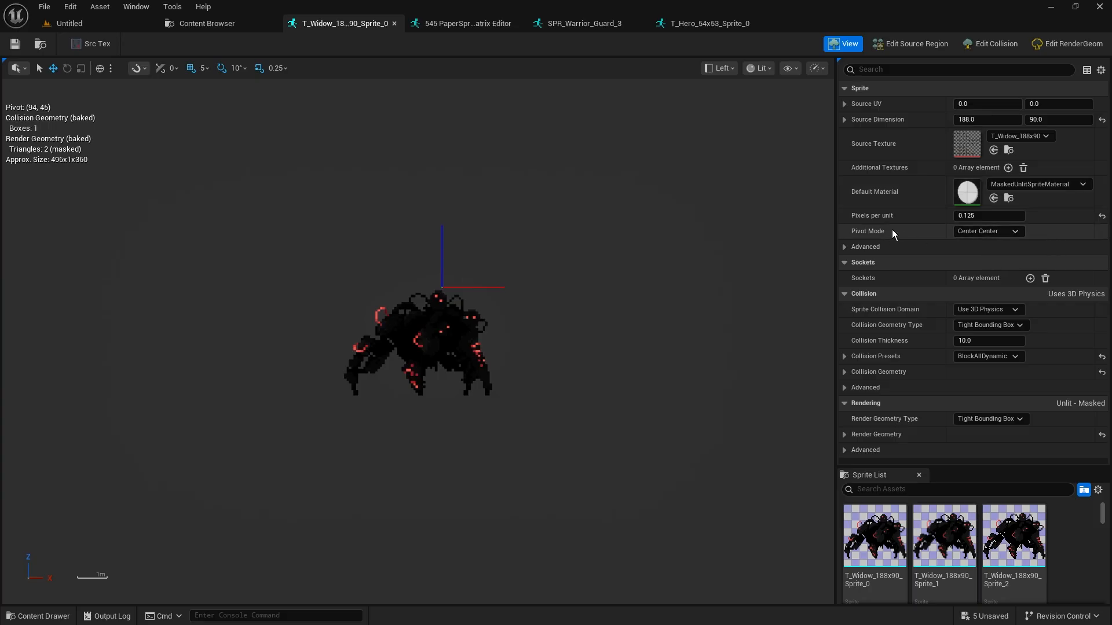
{"action": "left_click", "coordinate": [985, 231]}
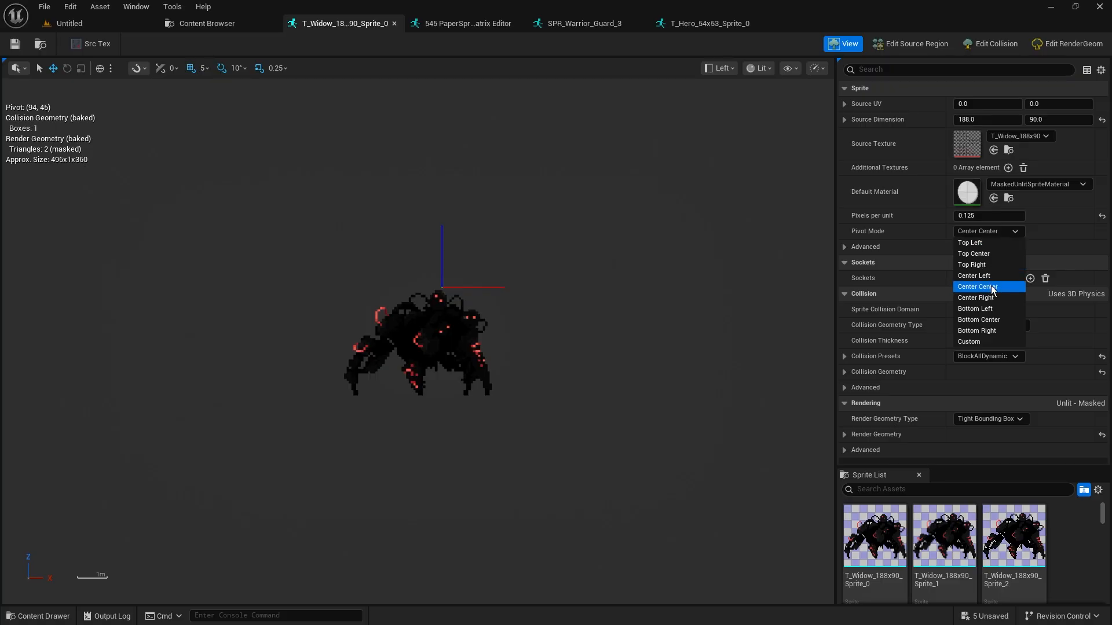
{"action": "left_click", "coordinate": [989, 321]}
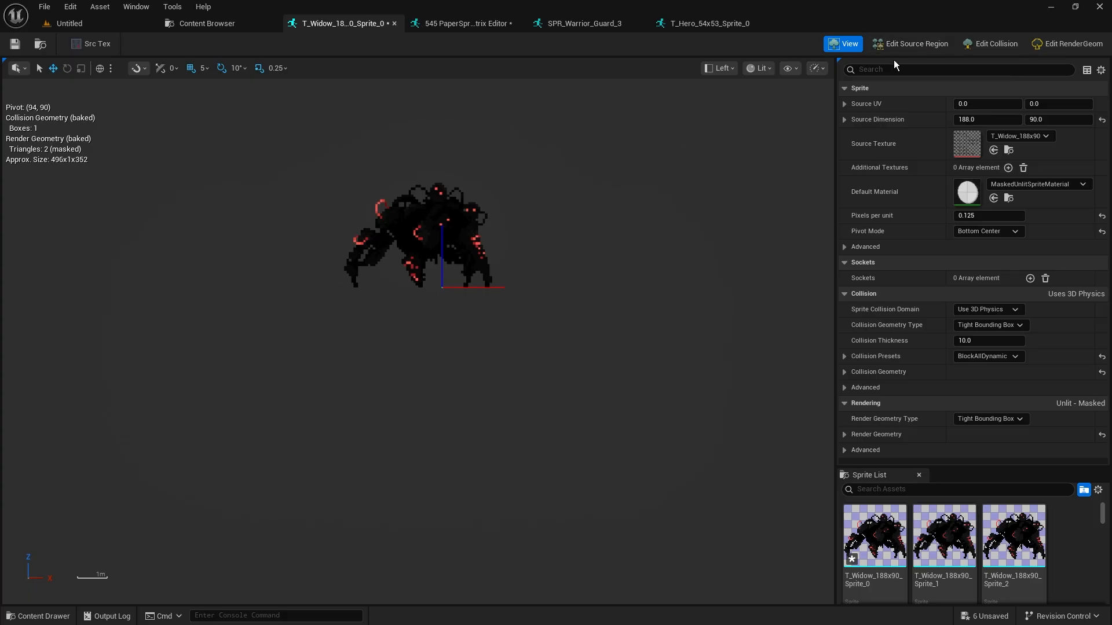
Step: Check how the widow's feet line up with the lower edge of its source region
{"action": "left_click", "coordinate": [910, 44]}
{"action": "scroll", "coordinate": [273, 325], "scroll_direction": "up", "scroll_amount": 3}
{"action": "scroll", "coordinate": [407, 310], "scroll_direction": "up", "scroll_amount": 10}
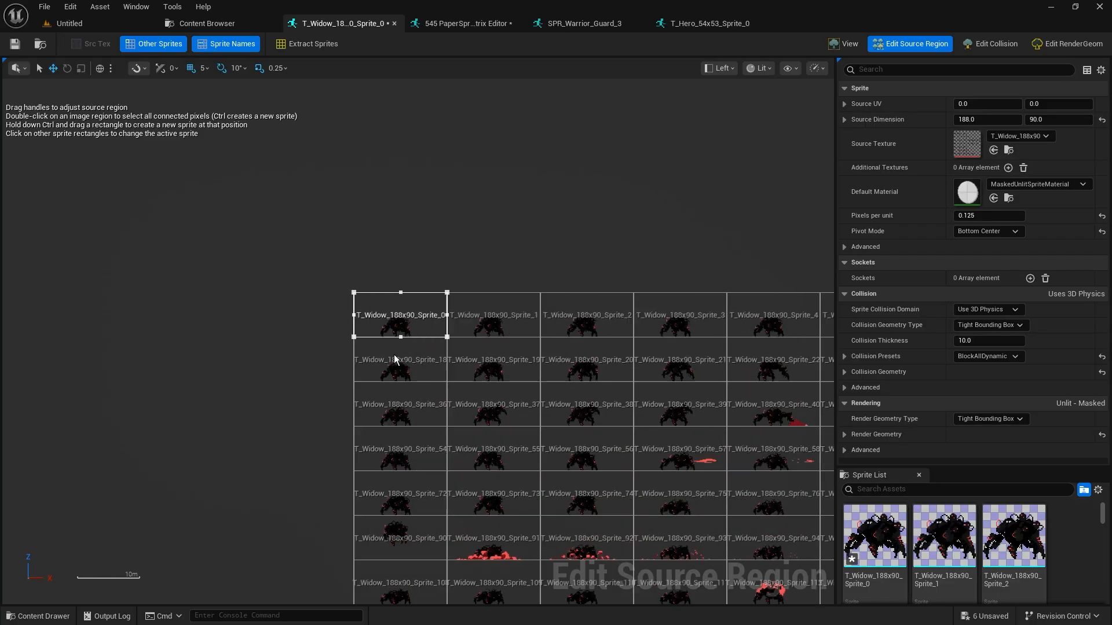
{"action": "scroll", "coordinate": [385, 304], "scroll_direction": "down", "scroll_amount": 5}
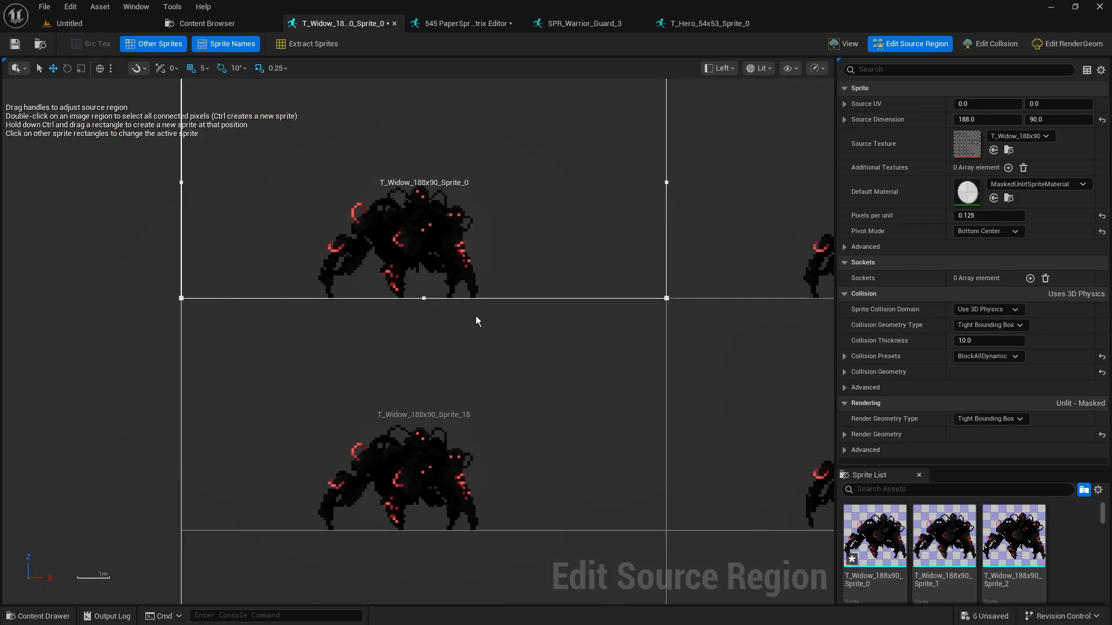
{"action": "scroll", "coordinate": [429, 301], "scroll_direction": "up", "scroll_amount": 5}
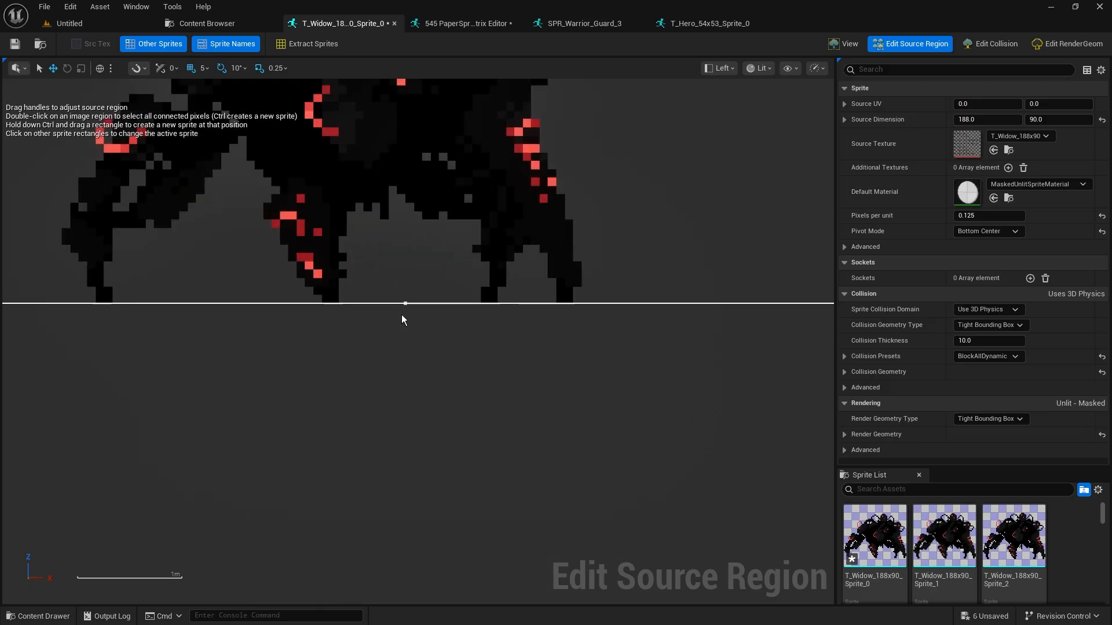
{"action": "scroll", "coordinate": [412, 278], "scroll_direction": "down", "scroll_amount": 3}
{"action": "scroll", "coordinate": [427, 266], "scroll_direction": "up", "scroll_amount": 1}
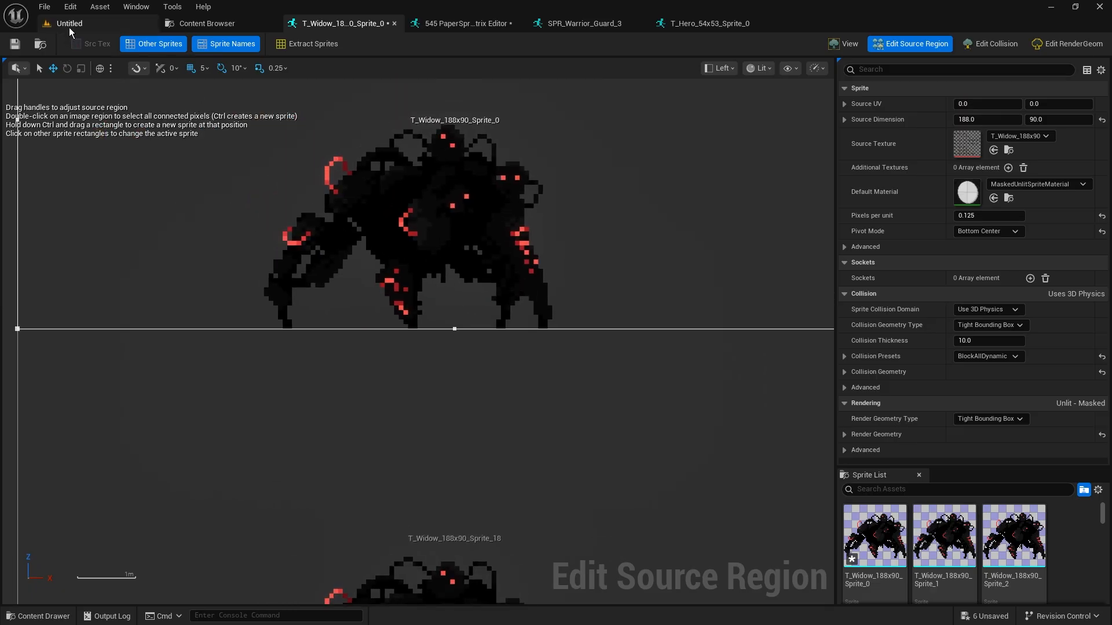
Step: Snap the widow sprite in the level down onto the floor and view it beside the cube
{"action": "left_click", "coordinate": [83, 25]}
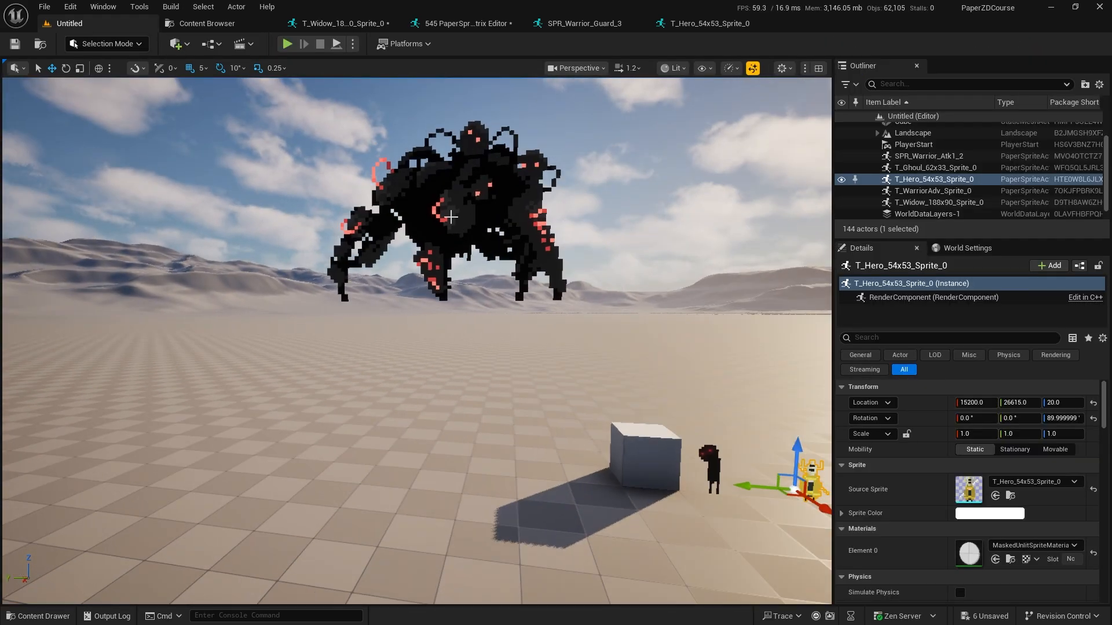
{"action": "left_click", "coordinate": [472, 258]}
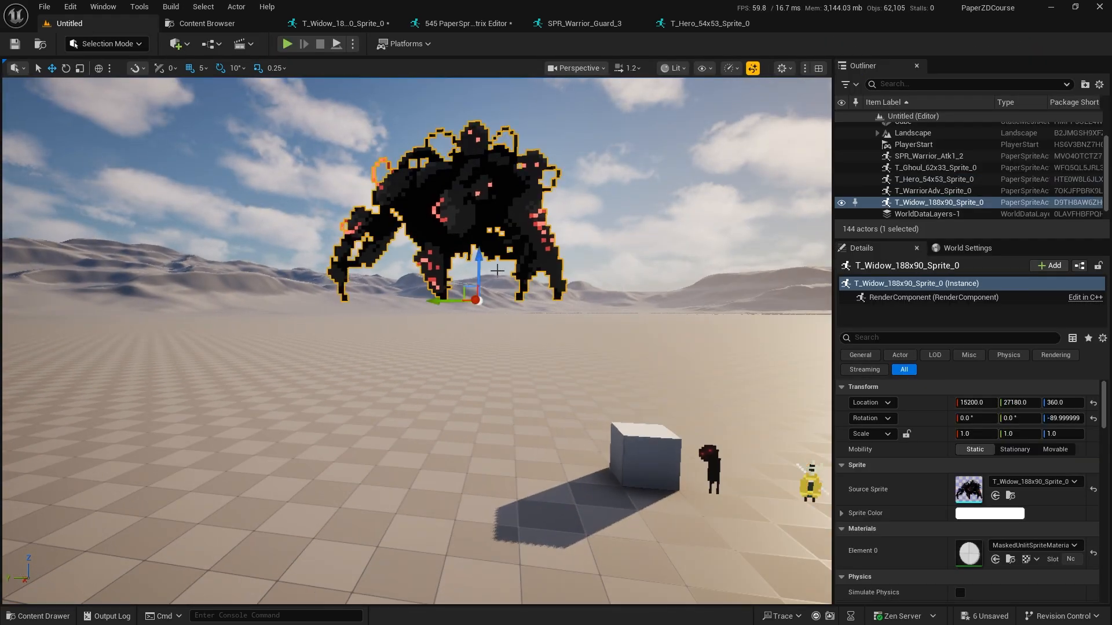
{"action": "key", "text": "End"}
{"action": "key", "text": "w"}
{"action": "mouse_move", "coordinate": [548, 503]}
{"action": "right_mouse_down"}
{"action": "mouse_move", "coordinate": [584, 503]}
{"action": "mouse_move", "coordinate": [544, 523]}
{"action": "right_mouse_up"}
{"action": "key", "text": "q"}
{"action": "key", "text": "s"}
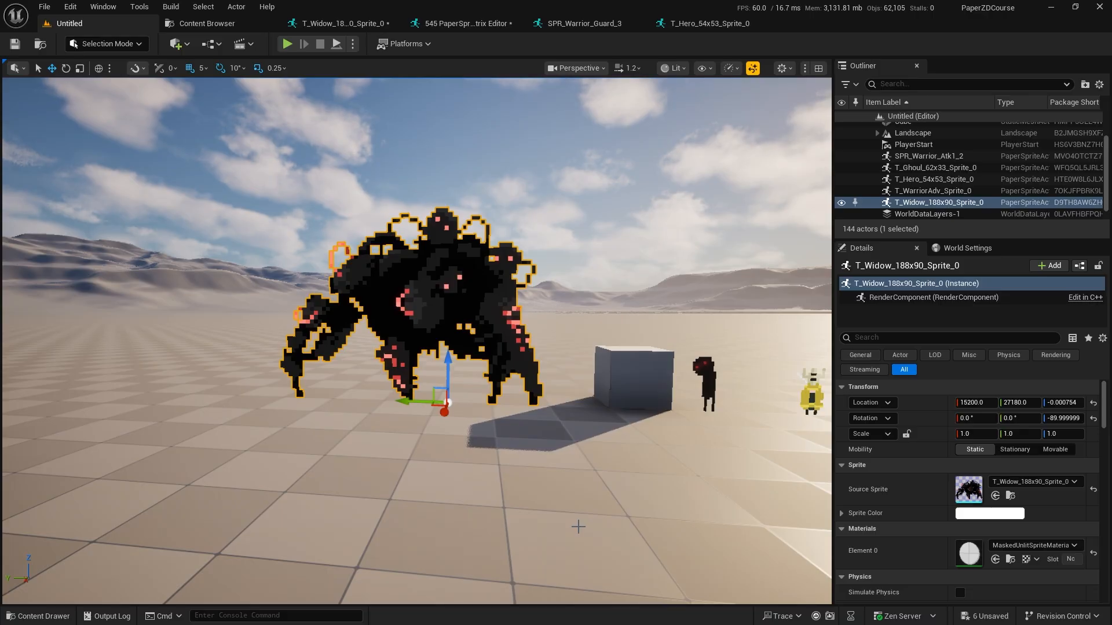
{"action": "right_click_drag", "start_coordinate": [416, 329], "coordinate": [427, 330]}
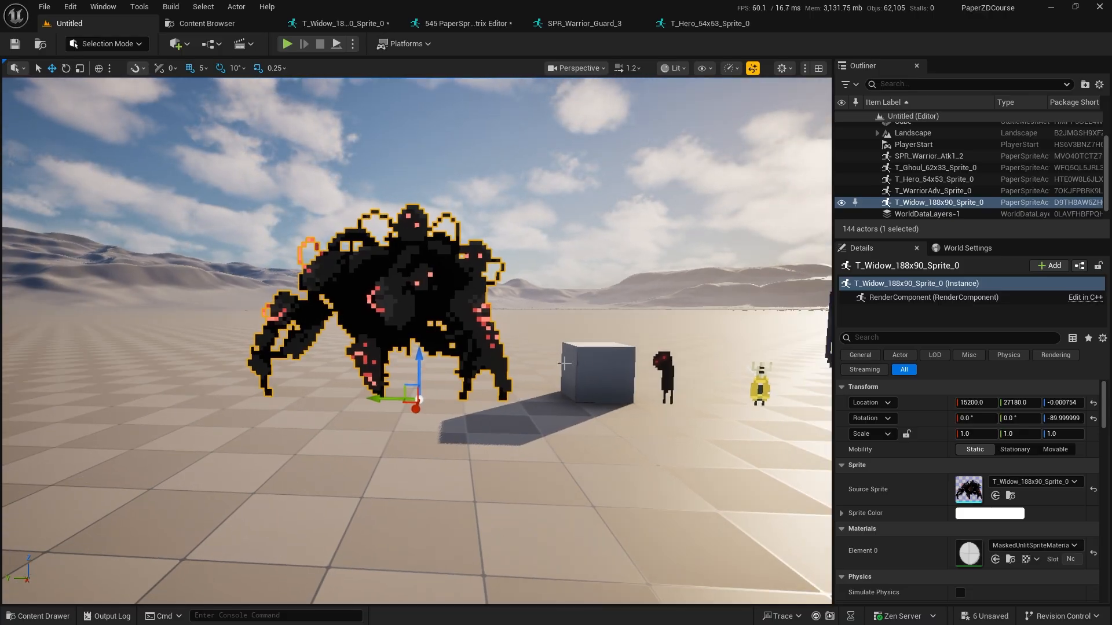
Step: Test the widow sprite's new pivot by rotating it about the vertical axis and returning it to its original orientation
{"action": "key", "text": "e"}
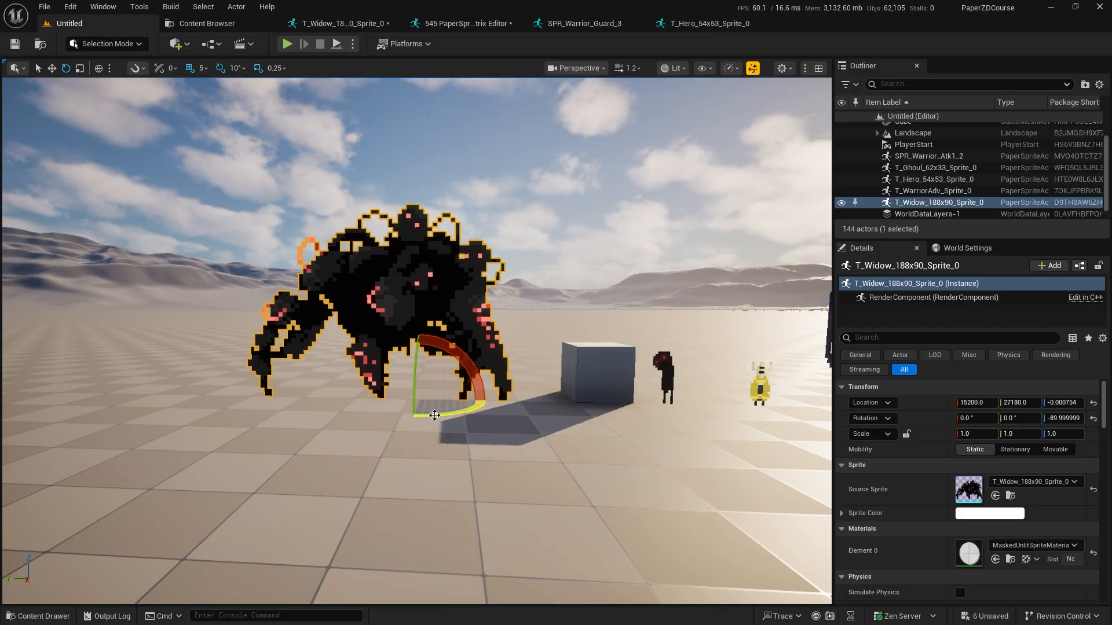
{"action": "left_click_drag", "start_coordinate": [440, 414], "coordinate": [539, 415]}
{"action": "left_click_drag", "start_coordinate": [440, 414], "coordinate": [426, 388]}
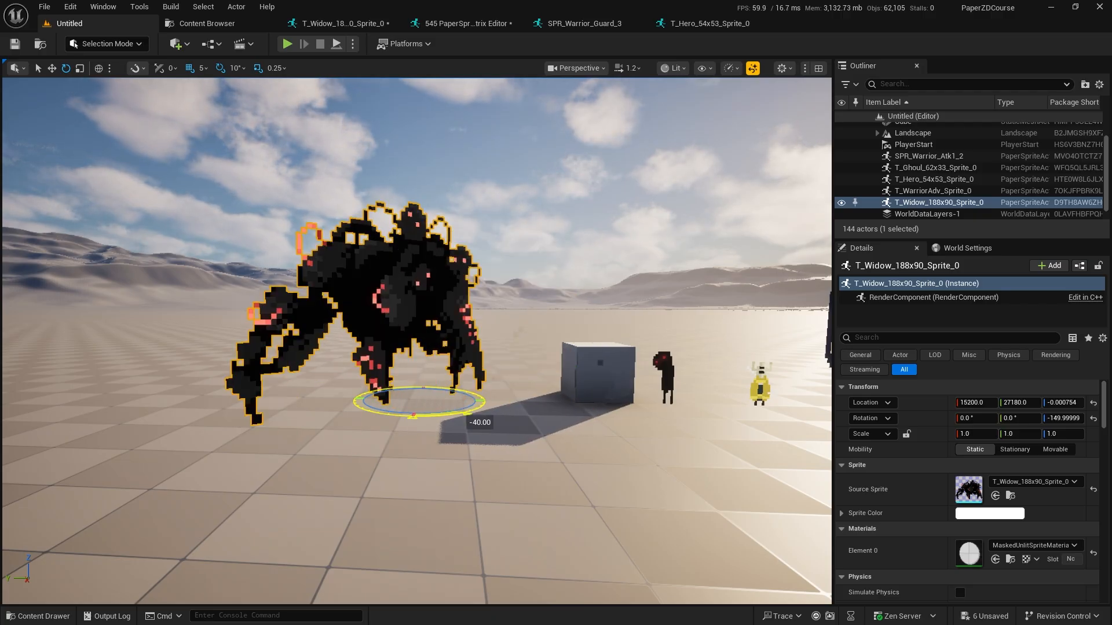
{"action": "left_click_drag", "start_coordinate": [426, 387], "coordinate": [414, 417]}
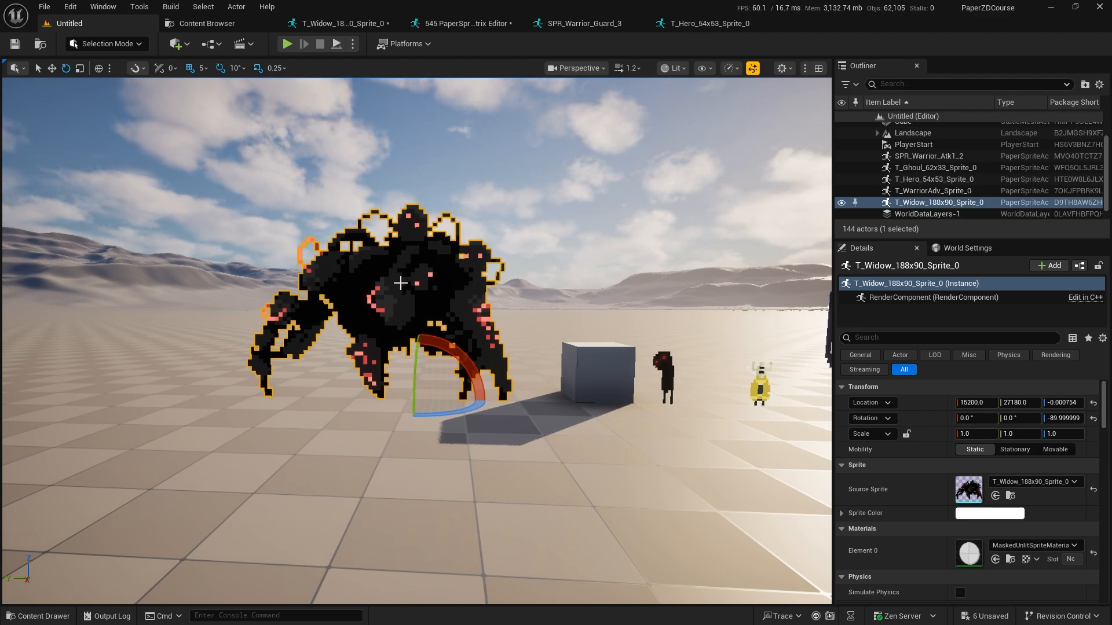
{"action": "left_click_drag", "start_coordinate": [457, 413], "coordinate": [412, 417]}
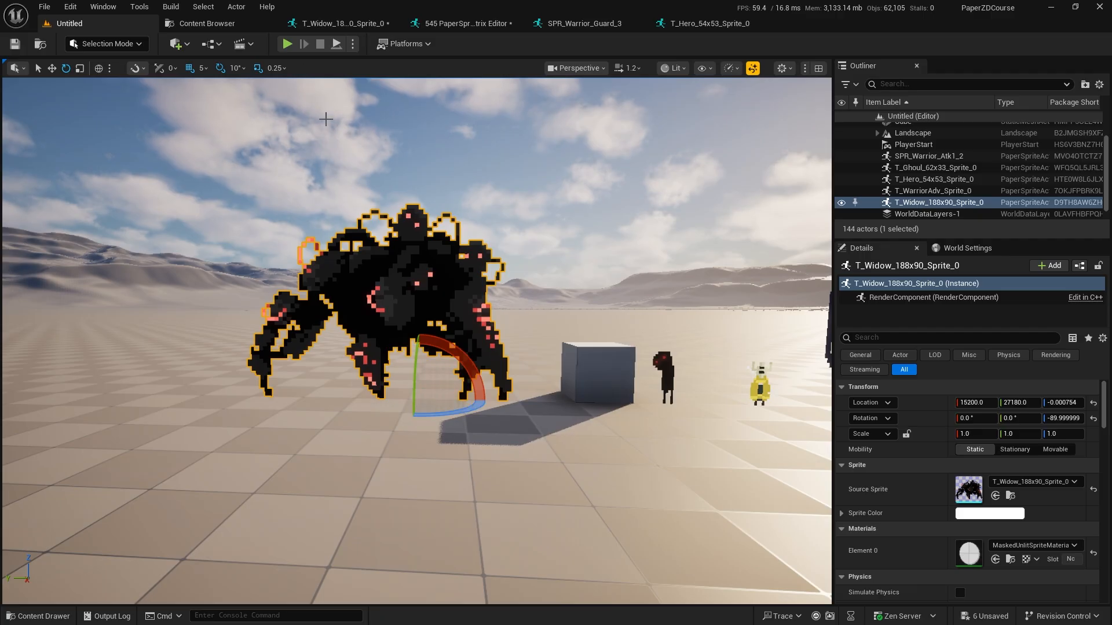
Step: Examine where the feet sit within the source regions across the frames of the T_Widow_188x90 sprite sheet
{"action": "left_click", "coordinate": [335, 24]}
{"action": "scroll", "coordinate": [682, 328], "scroll_direction": "down", "scroll_amount": 5}
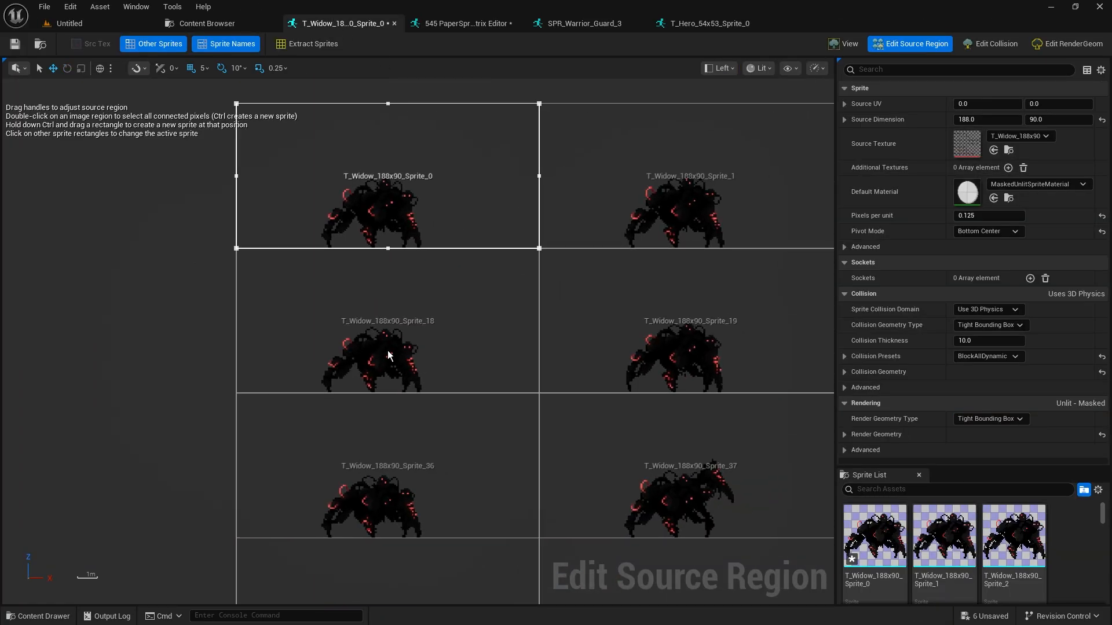
{"action": "left_click", "coordinate": [711, 493]}
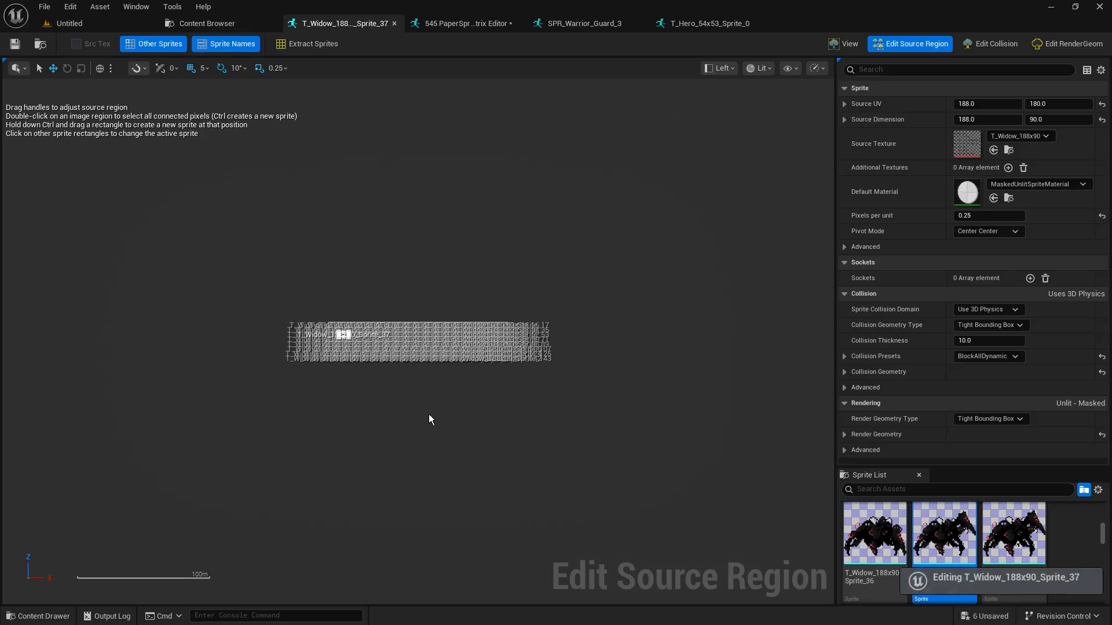
{"action": "scroll", "coordinate": [401, 325], "scroll_direction": "up", "scroll_amount": 6}
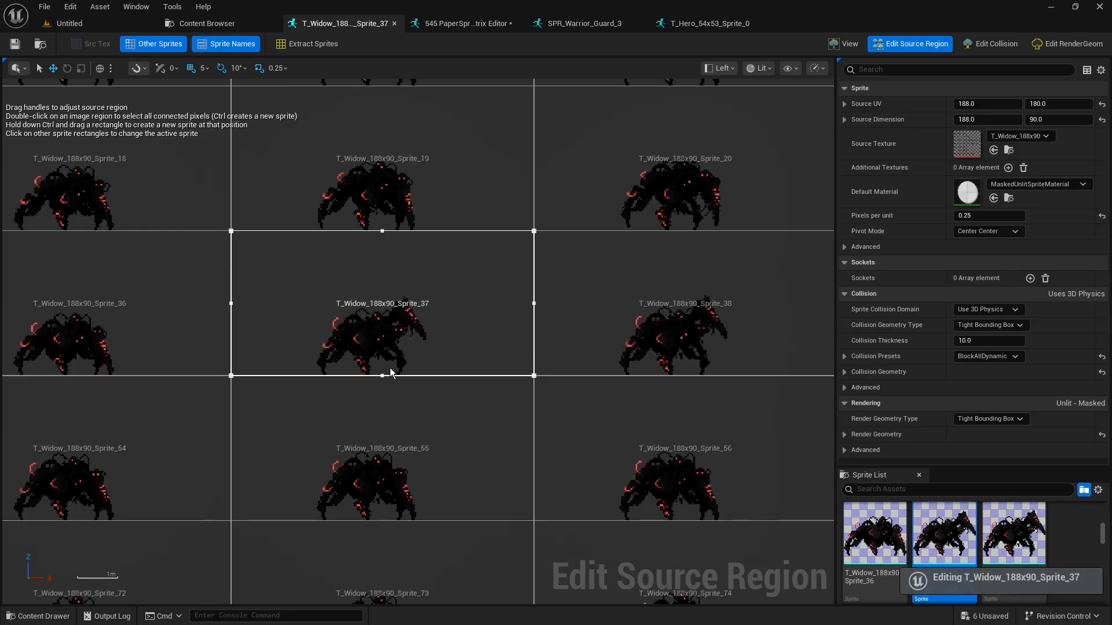
{"action": "scroll", "coordinate": [753, 476], "scroll_direction": "down", "scroll_amount": 4}
{"action": "right_click_drag", "start_coordinate": [762, 475], "coordinate": [665, 373]}
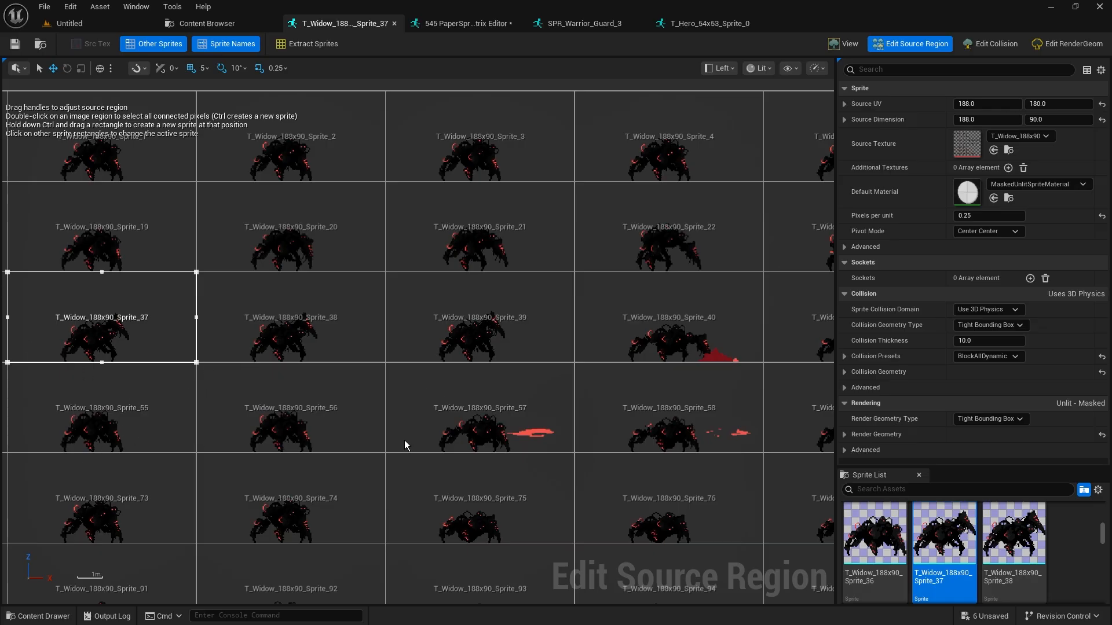
{"action": "scroll", "coordinate": [636, 513], "scroll_direction": "down", "scroll_amount": 2}
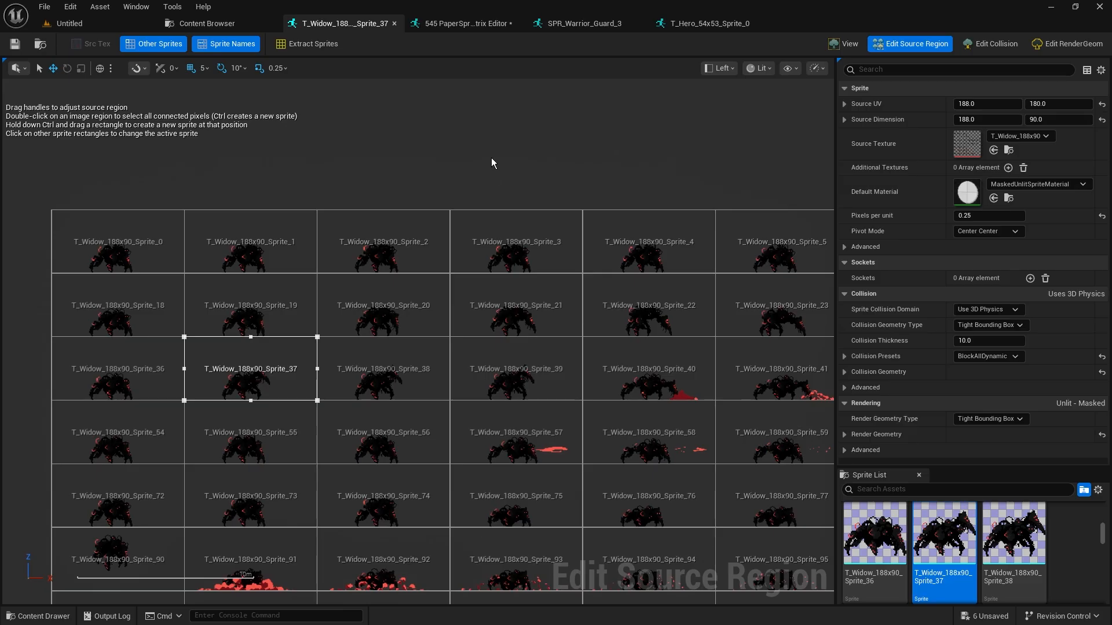
Step: Examine where the hero's feet sit within the source region of T_Hero_54x53_Sprite_0
{"action": "left_click", "coordinate": [707, 22]}
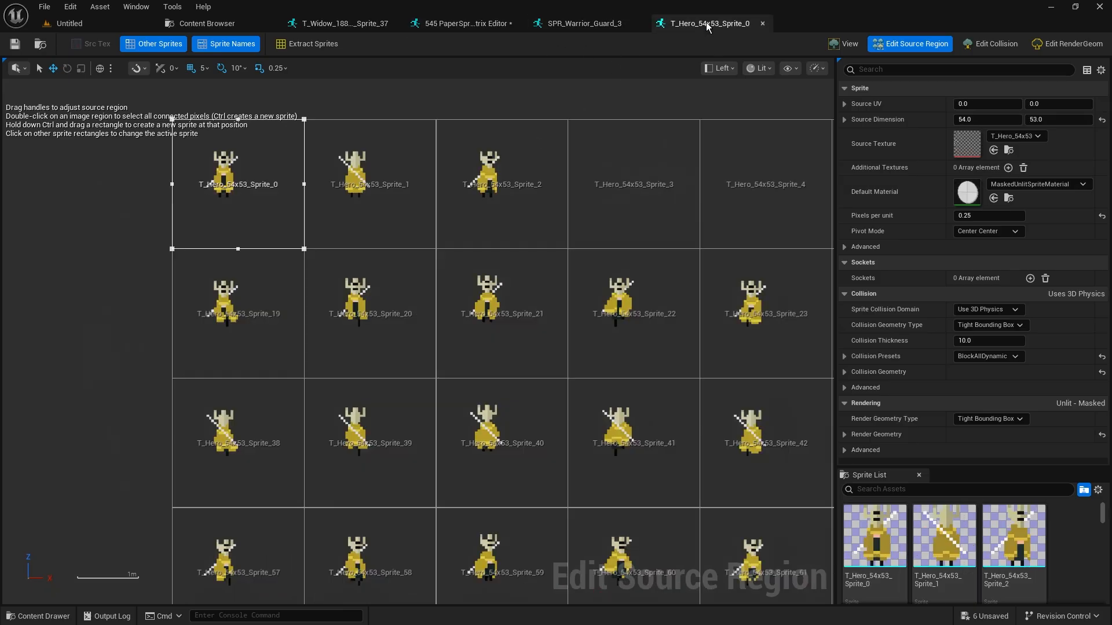
{"action": "scroll", "coordinate": [214, 238], "scroll_direction": "up", "scroll_amount": 4}
{"action": "right_click_drag", "start_coordinate": [81, 237], "coordinate": [160, 420]}
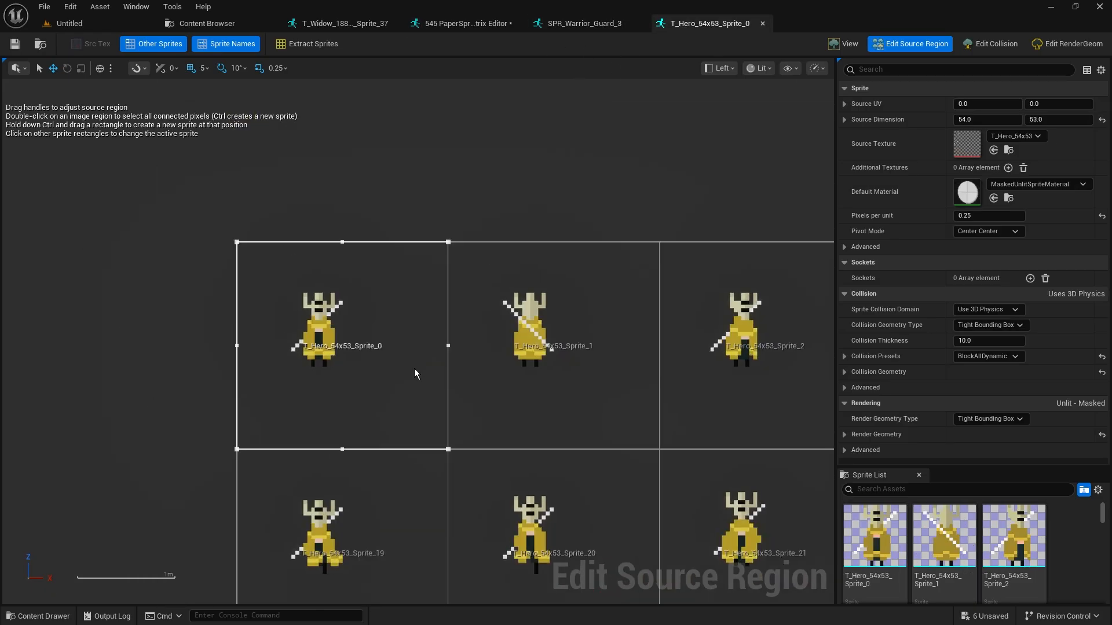
{"action": "scroll", "coordinate": [307, 407], "scroll_direction": "up", "scroll_amount": 2}
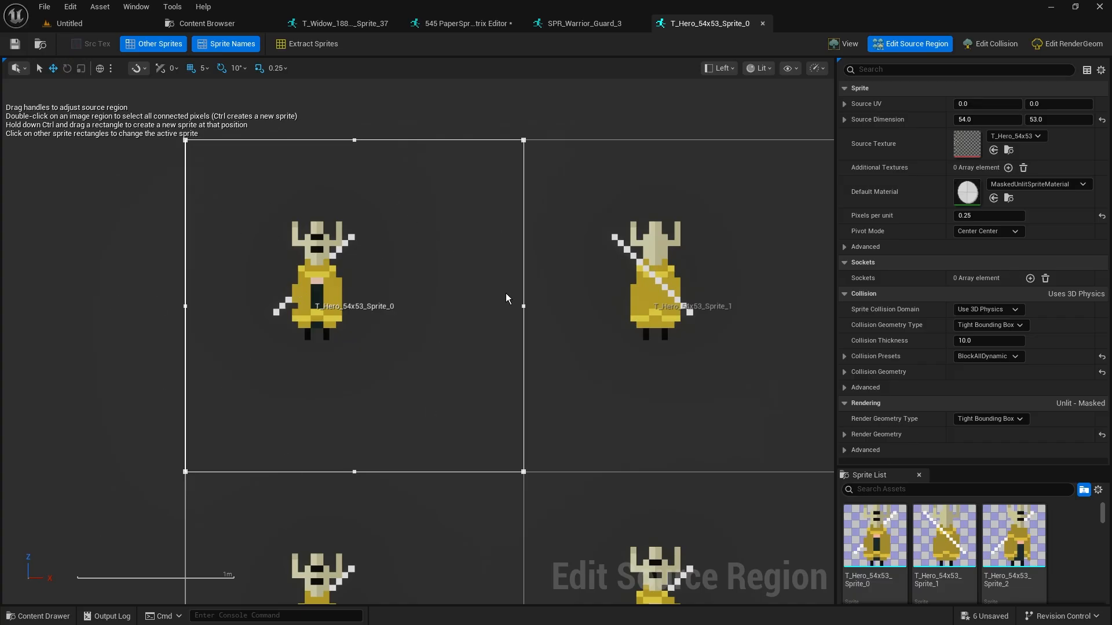
Step: Select the hero sprite in the level and examine its pivot position up close from the front
{"action": "left_click", "coordinate": [99, 27]}
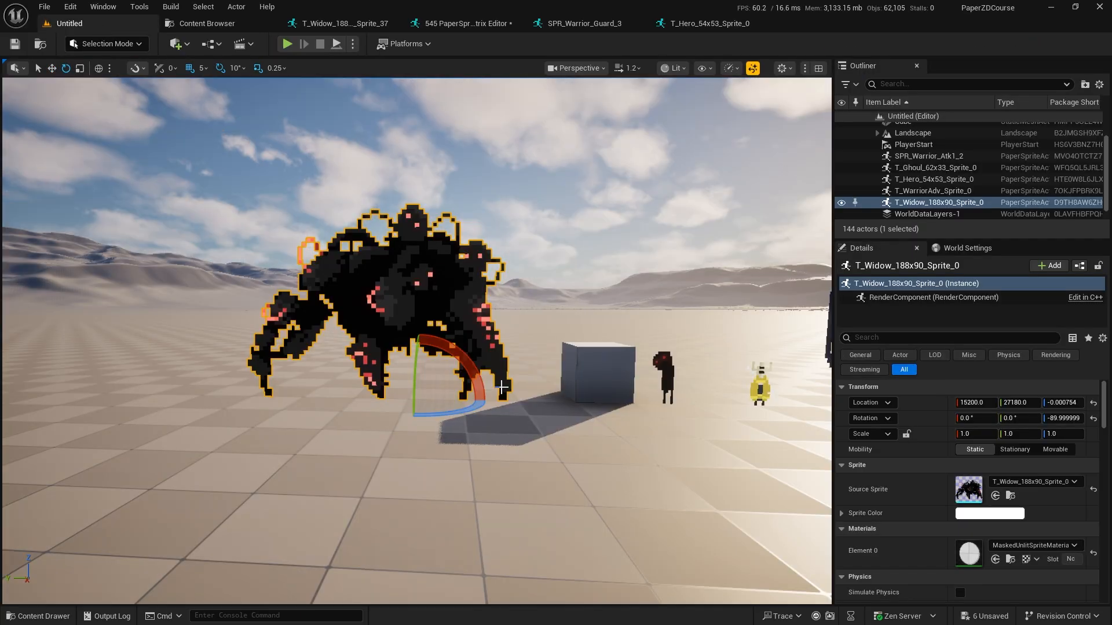
{"action": "left_click", "coordinate": [764, 387]}
{"action": "key", "text": "f"}
{"action": "key", "text": "w"}
{"action": "mouse_move", "coordinate": [417, 342]}
{"action": "right_mouse_down"}
{"action": "mouse_move", "coordinate": [555, 350]}
{"action": "mouse_move", "coordinate": [429, 359]}
{"action": "mouse_move", "coordinate": [440, 359]}
{"action": "mouse_move", "coordinate": [399, 341]}
{"action": "right_mouse_up"}
{"action": "right_click_drag", "start_coordinate": [592, 476], "coordinate": [593, 476]}
{"action": "key", "text": "d"}
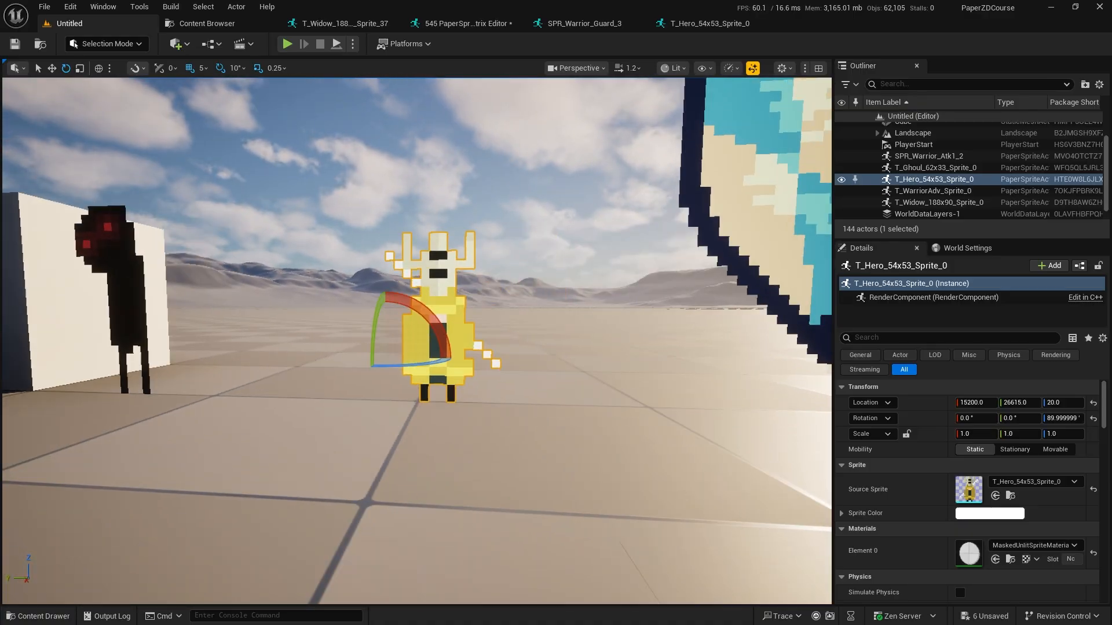
{"action": "key", "text": "w"}
{"action": "mouse_move", "coordinate": [514, 451]}
{"action": "right_mouse_down"}
{"action": "mouse_move", "coordinate": [484, 451]}
{"action": "mouse_move", "coordinate": [530, 451]}
{"action": "right_mouse_up"}
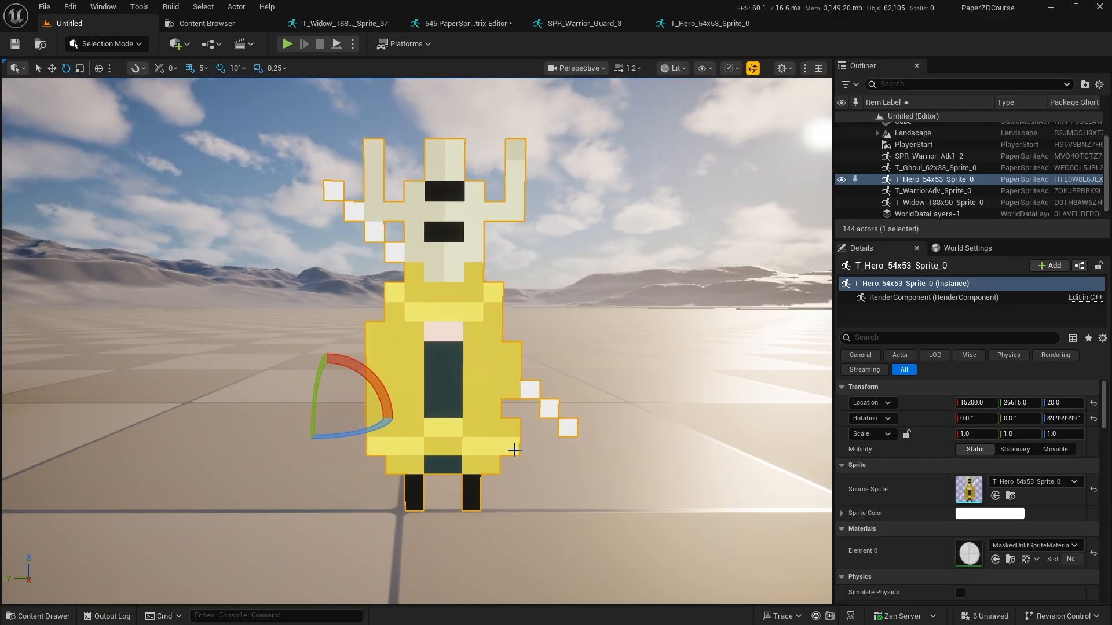
{"action": "left_click_drag", "start_coordinate": [348, 434], "coordinate": [304, 445]}
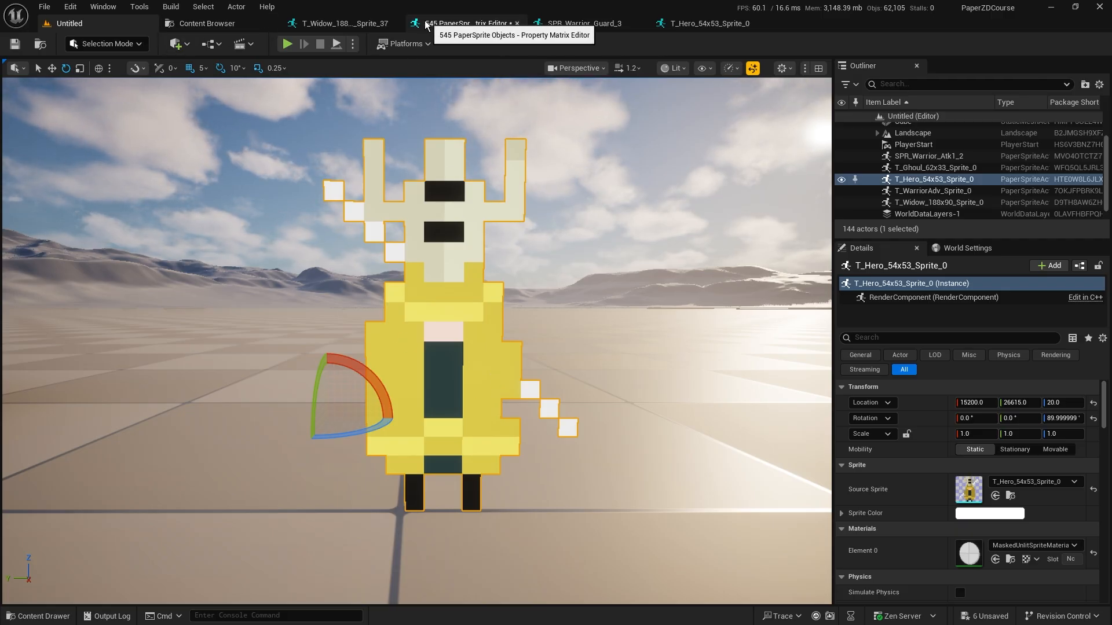
Step: Set the Pivot Mode of T_Hero_54x53_Sprite_0 to Custom and display the sprite with its pivot axes
{"action": "left_click", "coordinate": [728, 26]}
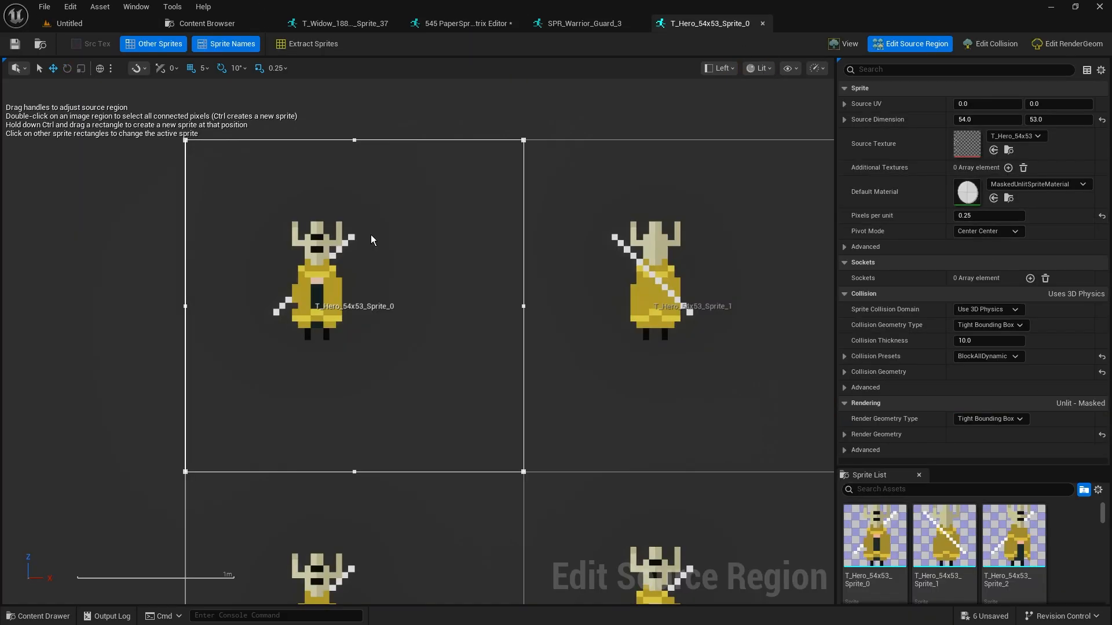
{"action": "left_click", "coordinate": [996, 232]}
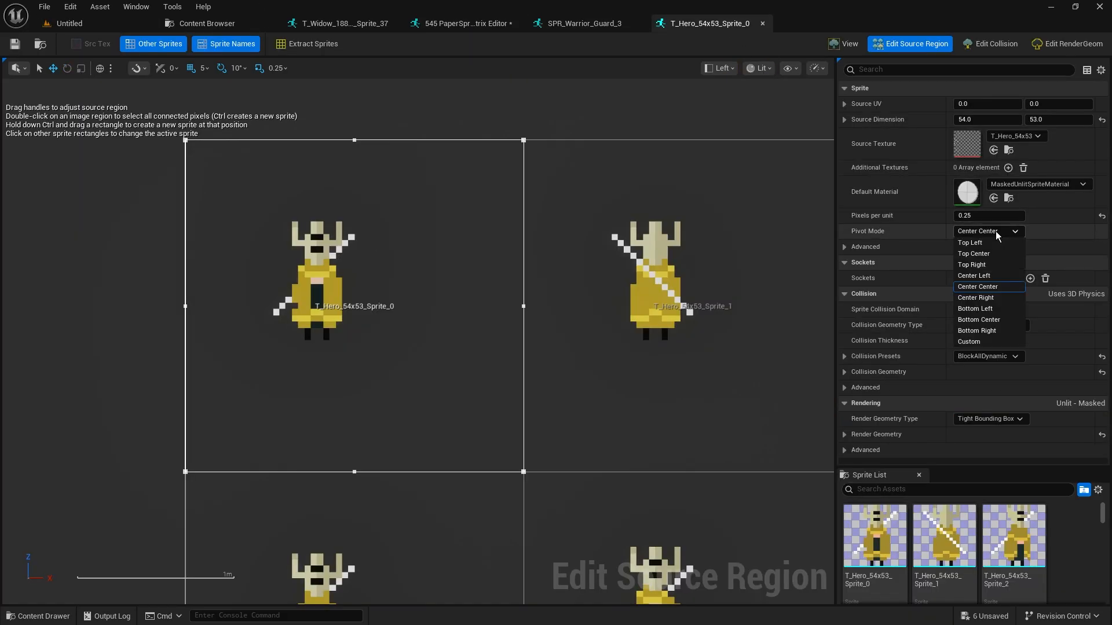
{"action": "left_click", "coordinate": [985, 342]}
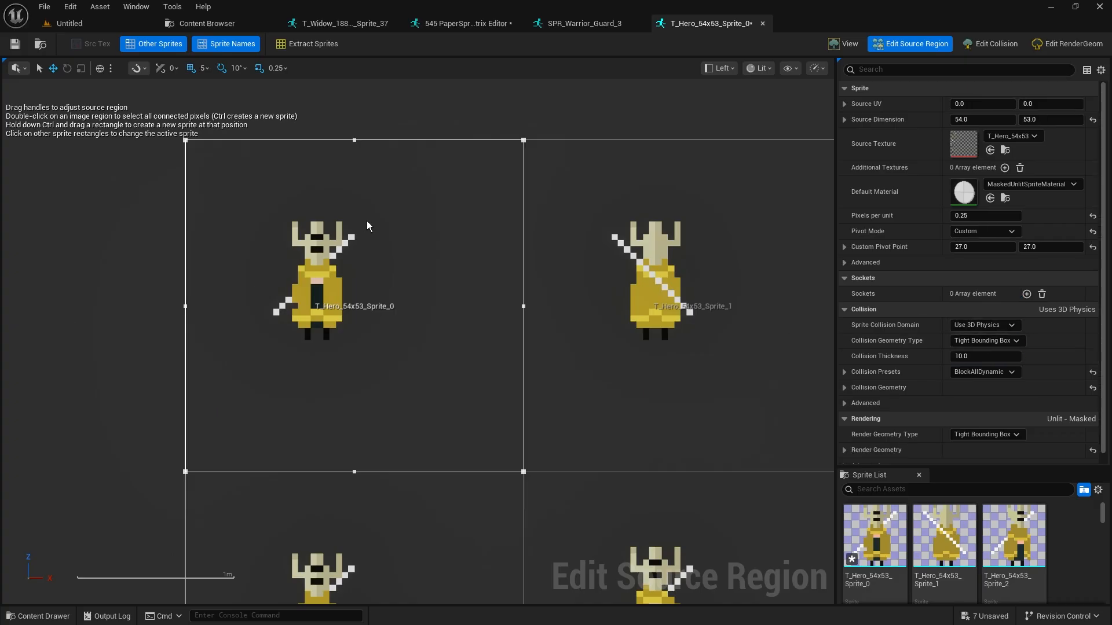
{"action": "left_click", "coordinate": [840, 45]}
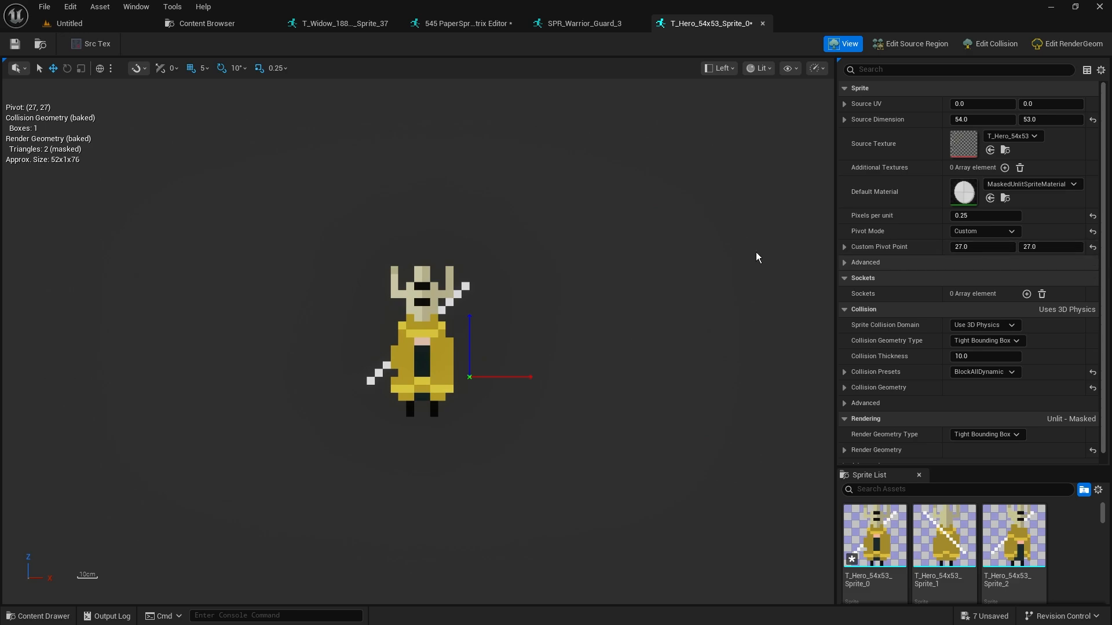
{"action": "scroll", "coordinate": [505, 400], "scroll_direction": "up", "scroll_amount": 3}
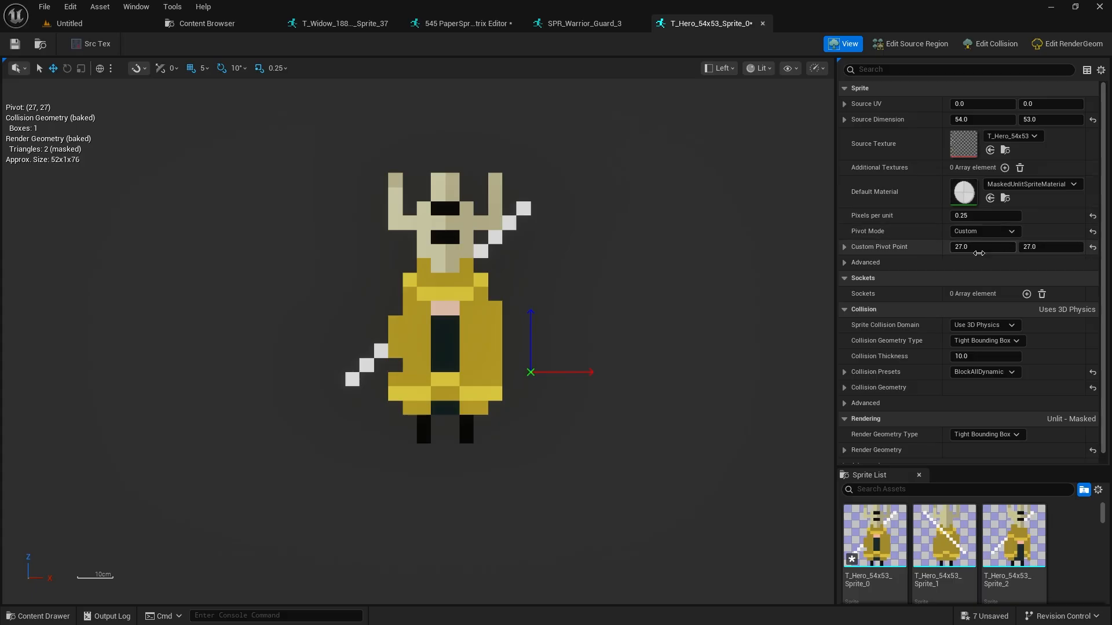
Step: Try Custom Pivot Point X values of 30, 20, 19, 22 and 21 to centre the pivot horizontally on the hero
{"action": "left_click", "coordinate": [995, 247]}
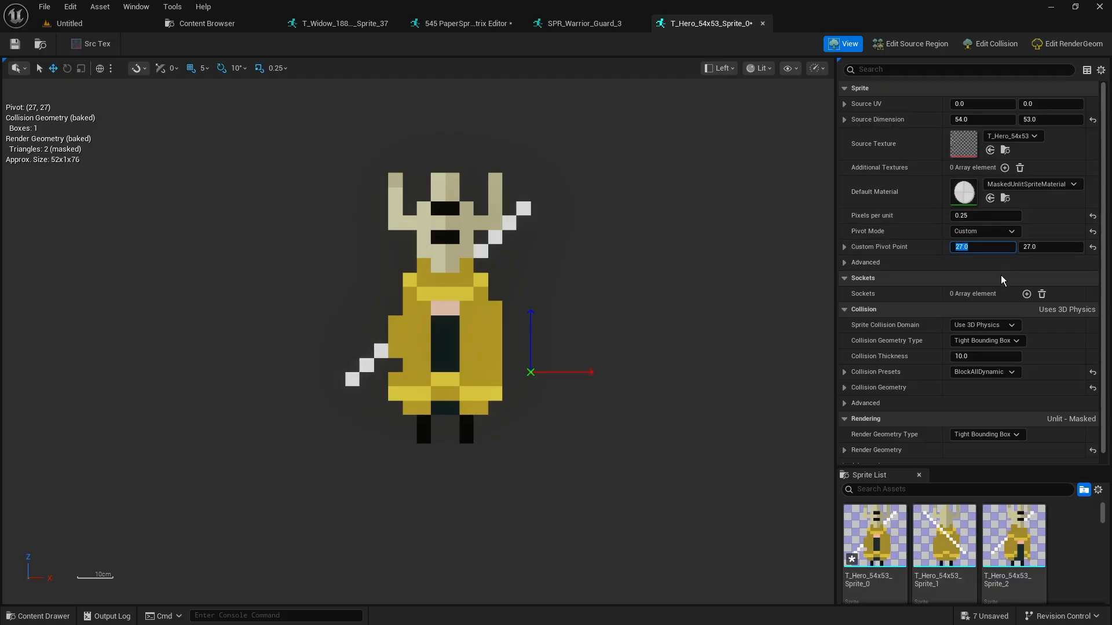
{"action": "type", "text": "30"}
{"action": "key", "text": "Return"}
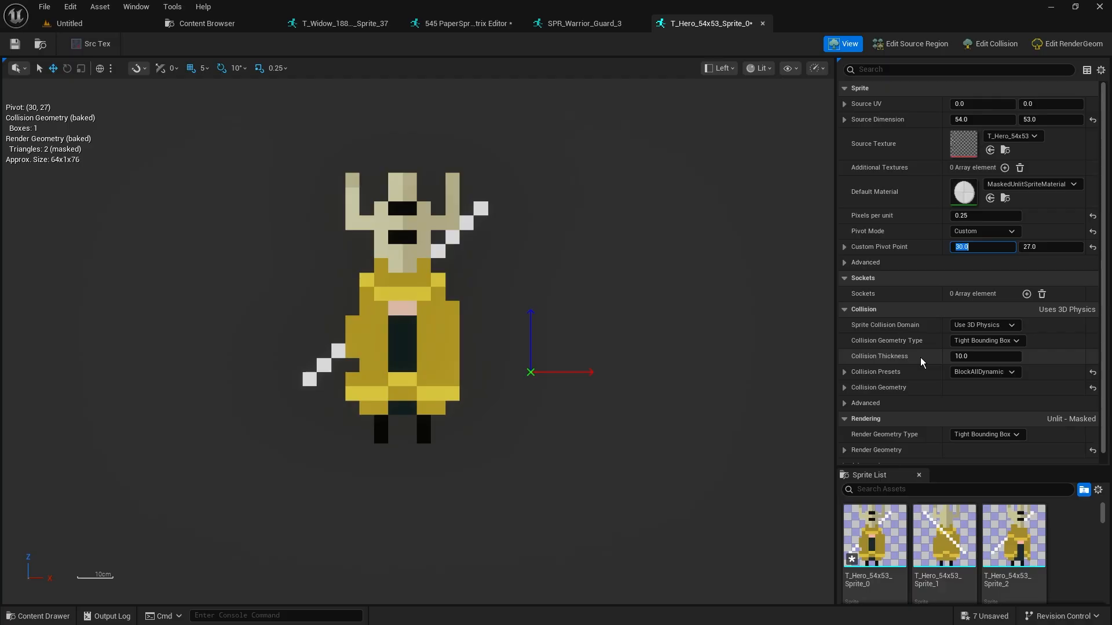
{"action": "type", "text": "20"}
{"action": "key", "text": "Return"}
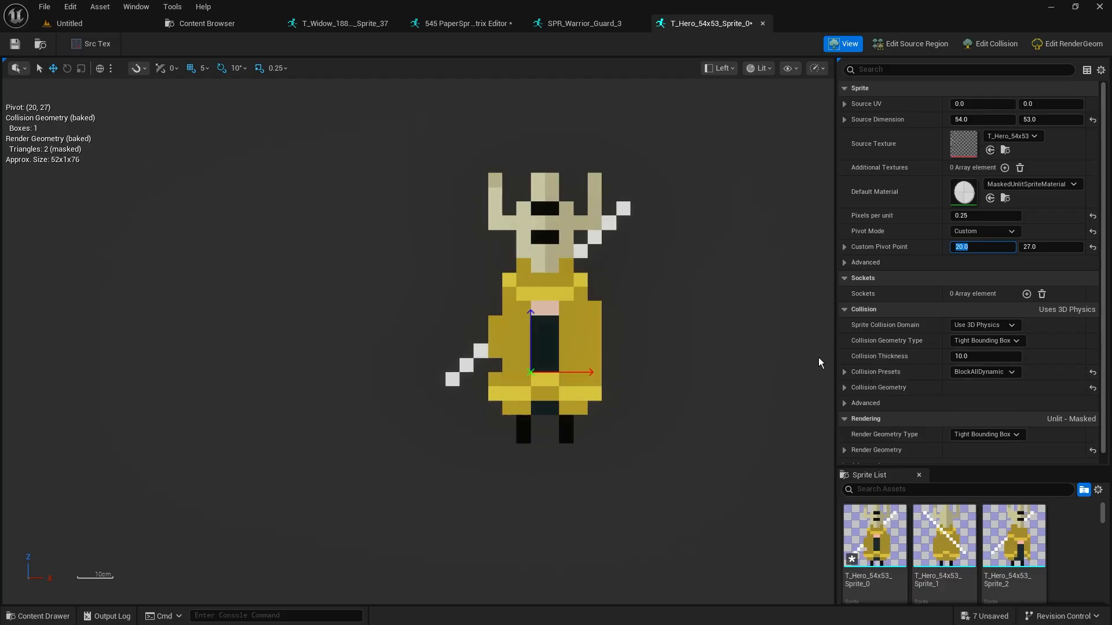
{"action": "type", "text": "19"}
{"action": "key", "text": "Return"}
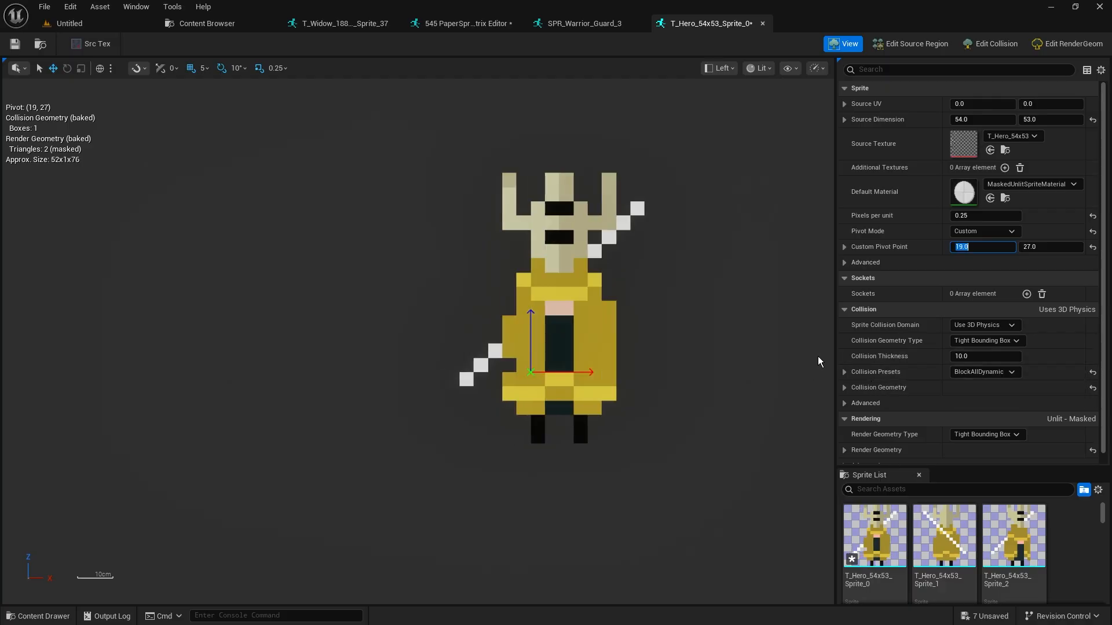
{"action": "type", "text": "22"}
{"action": "key", "text": "Return"}
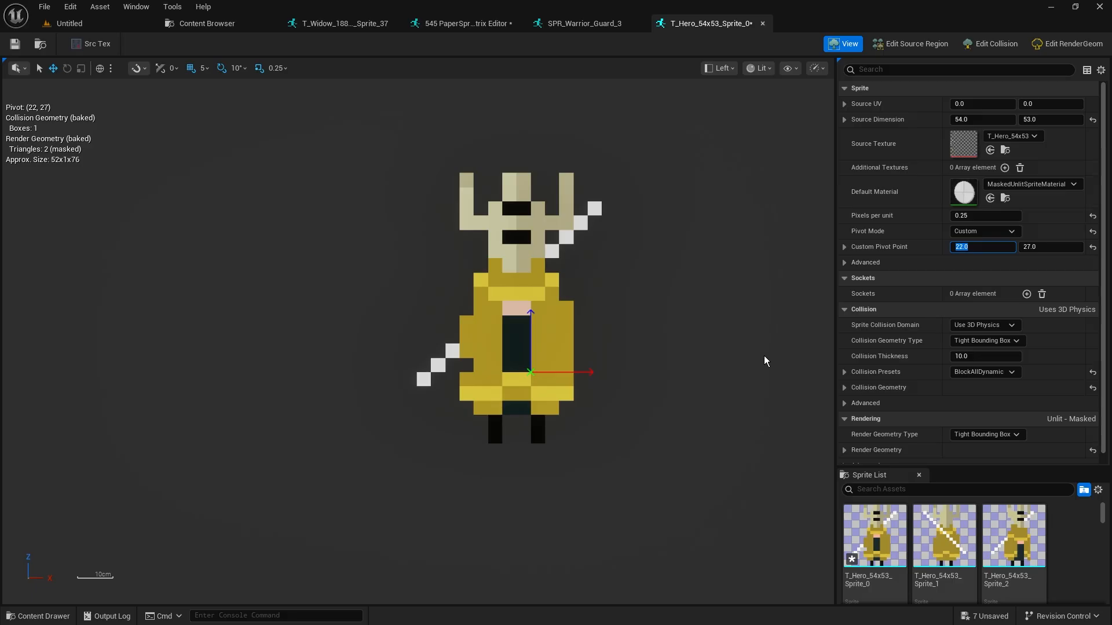
{"action": "type", "text": "21"}
{"action": "key", "text": "Return"}
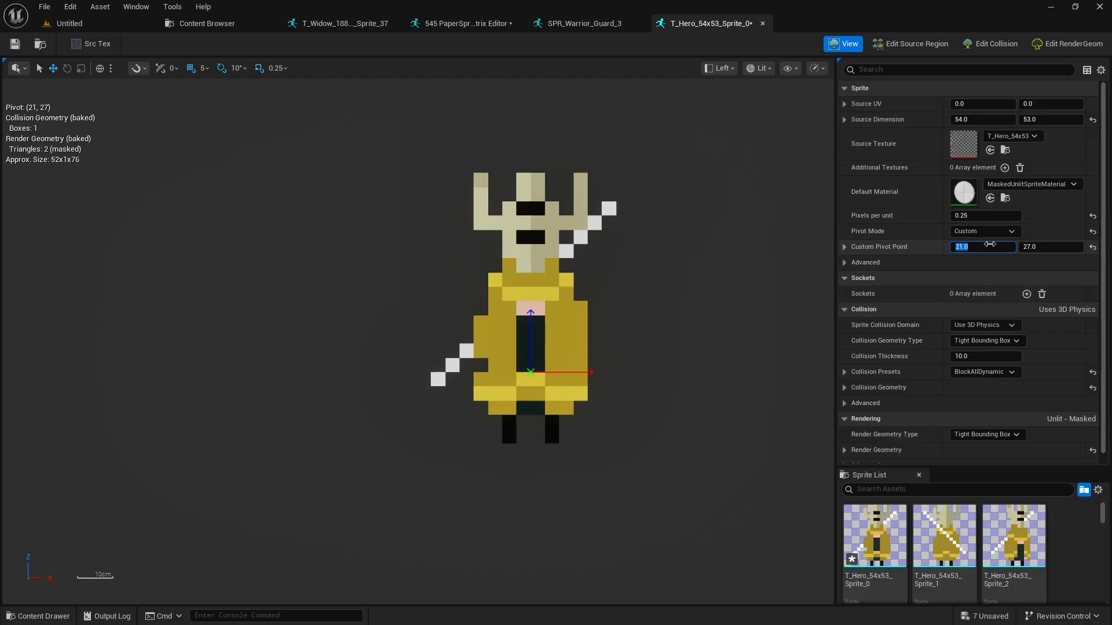
Step: Try Custom Pivot Point Y values of 30, 33 and 32 to bring the pivot level with the hero's feet
{"action": "left_click", "coordinate": [1043, 248]}
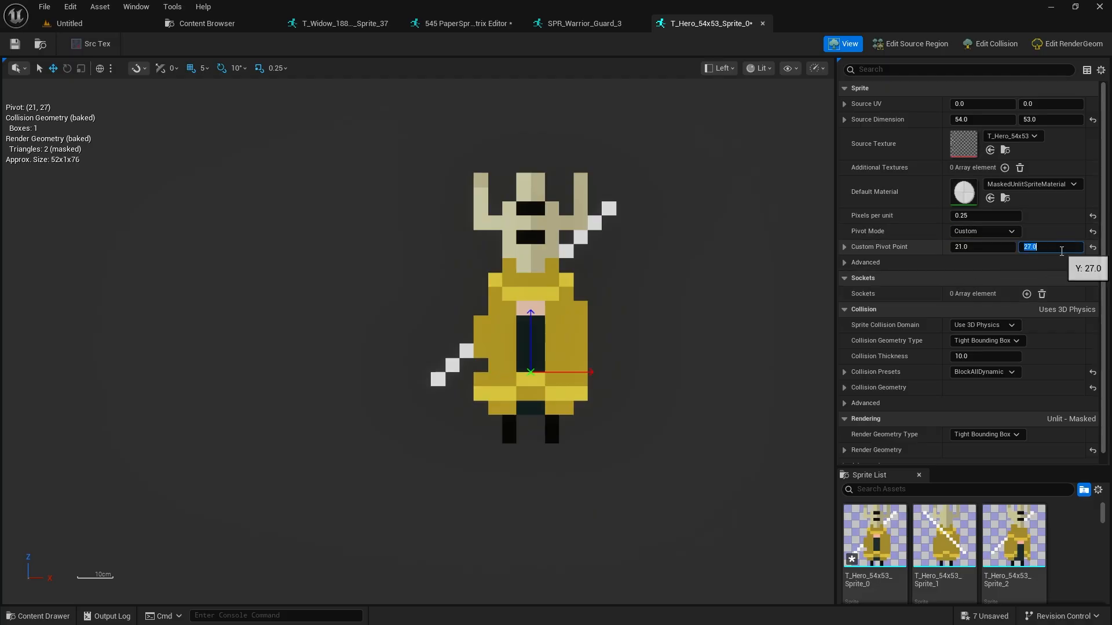
{"action": "type", "text": "30"}
{"action": "key", "text": "Return"}
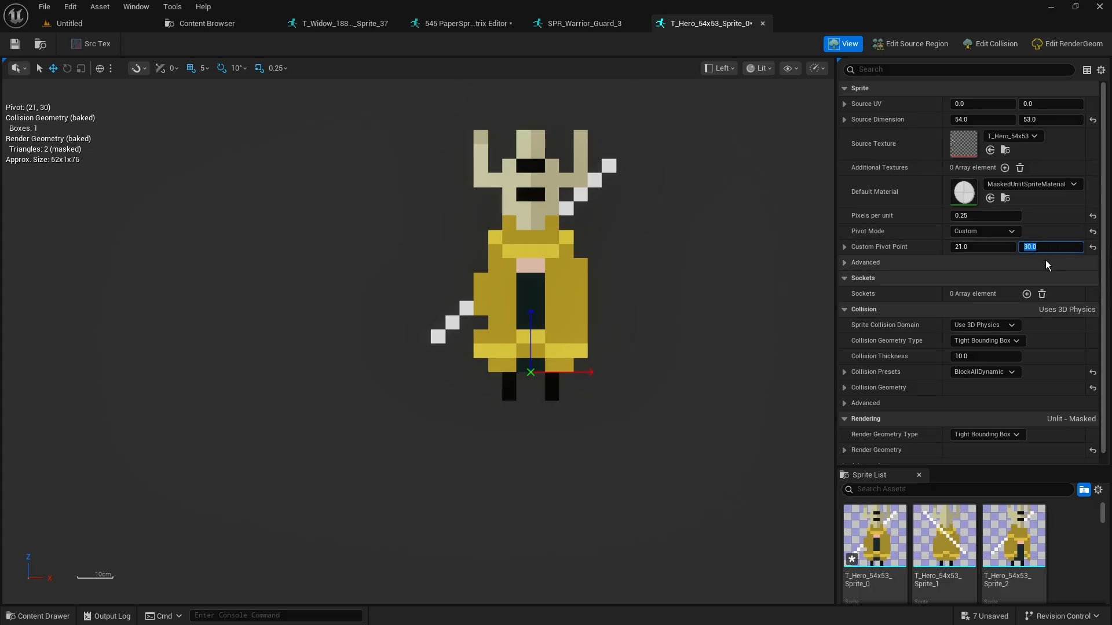
{"action": "type", "text": "33"}
{"action": "key", "text": "Return"}
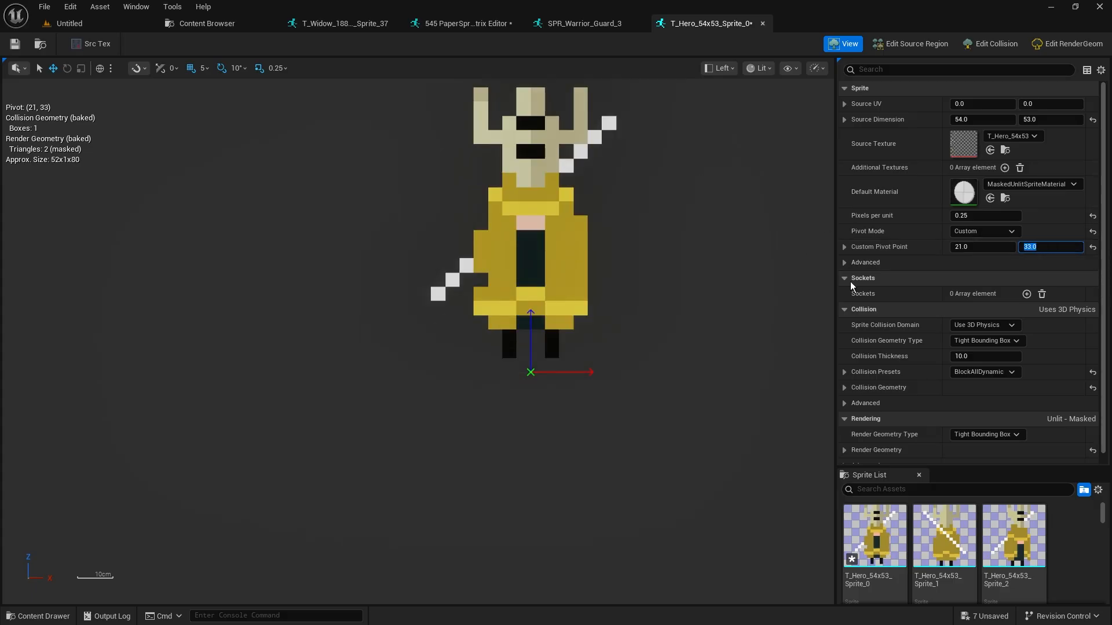
{"action": "type", "text": "32"}
{"action": "key", "text": "Return"}
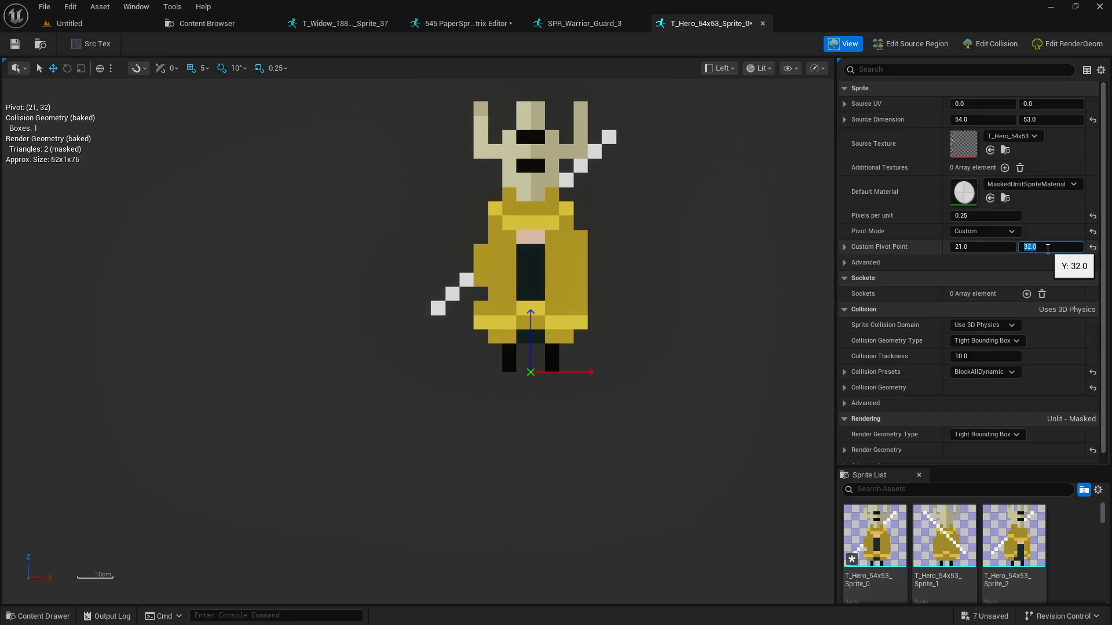
Step: Reset the hero sprite's Custom Pivot Point and enter 27 for both X and Y
{"action": "left_click", "coordinate": [1093, 248]}
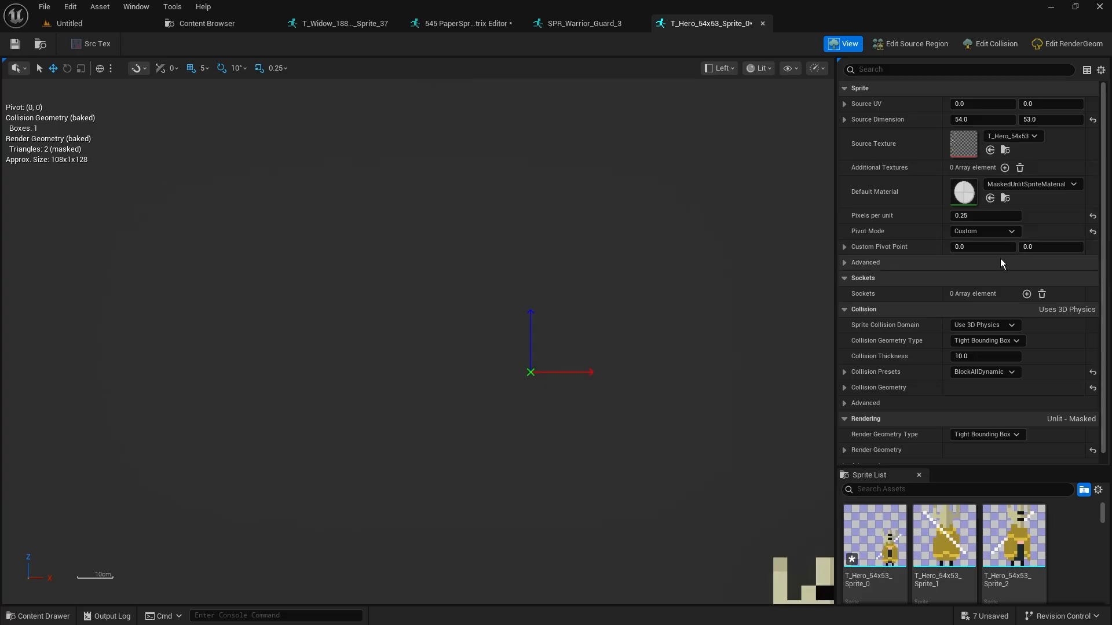
{"action": "left_click", "coordinate": [982, 248]}
{"action": "type", "text": "27"}
{"action": "key", "text": "Tab"}
{"action": "type", "text": "27"}
{"action": "key", "text": "Return"}
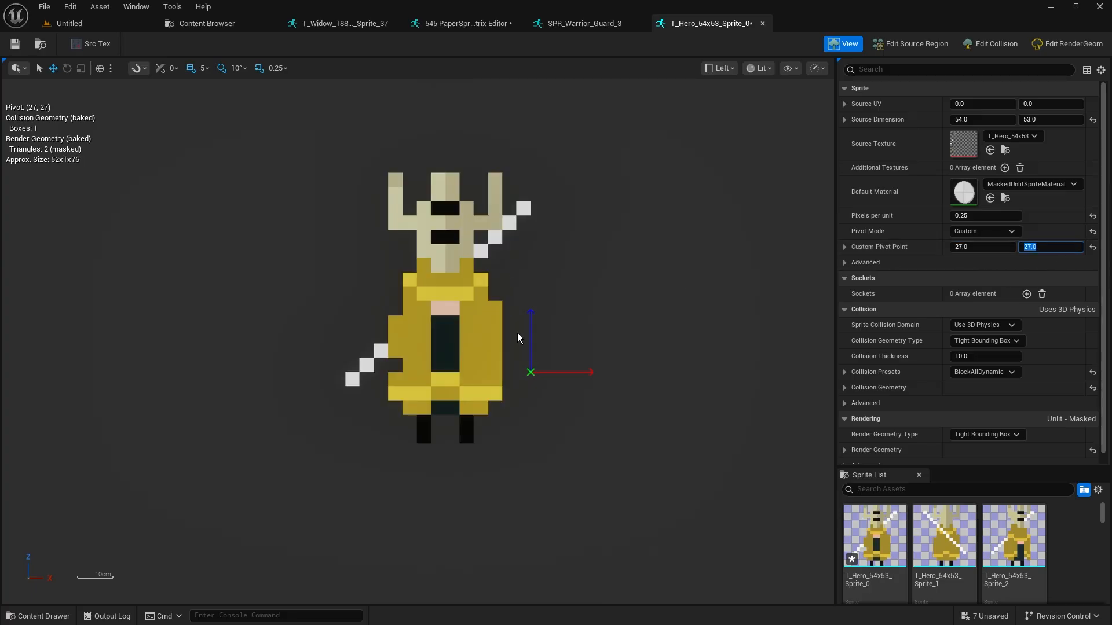
Step: Return to the level and browse the sprites in the Hero asset folder
{"action": "left_click", "coordinate": [93, 23]}
{"action": "left_click", "coordinate": [55, 617]}
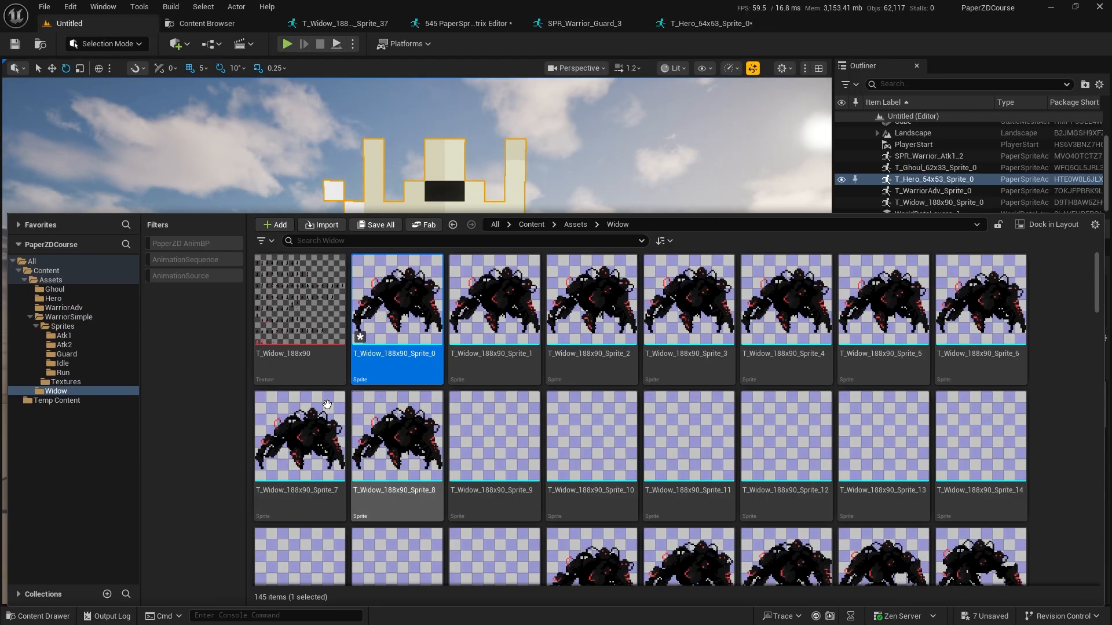
{"action": "left_click", "coordinate": [52, 299]}
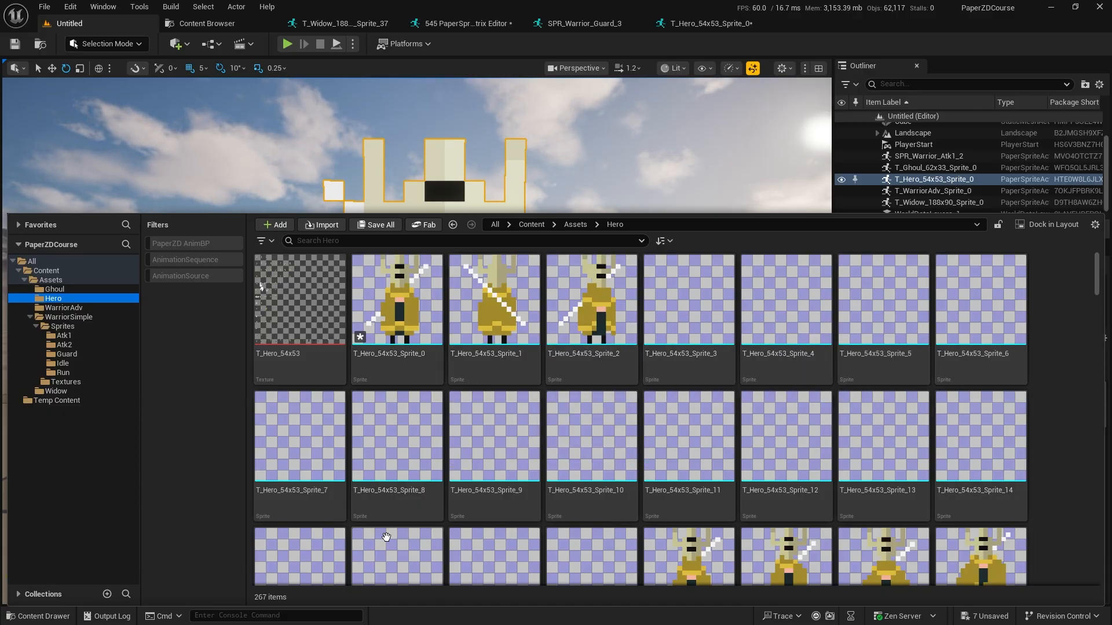
{"action": "scroll", "coordinate": [499, 463], "scroll_direction": "down", "scroll_amount": 2}
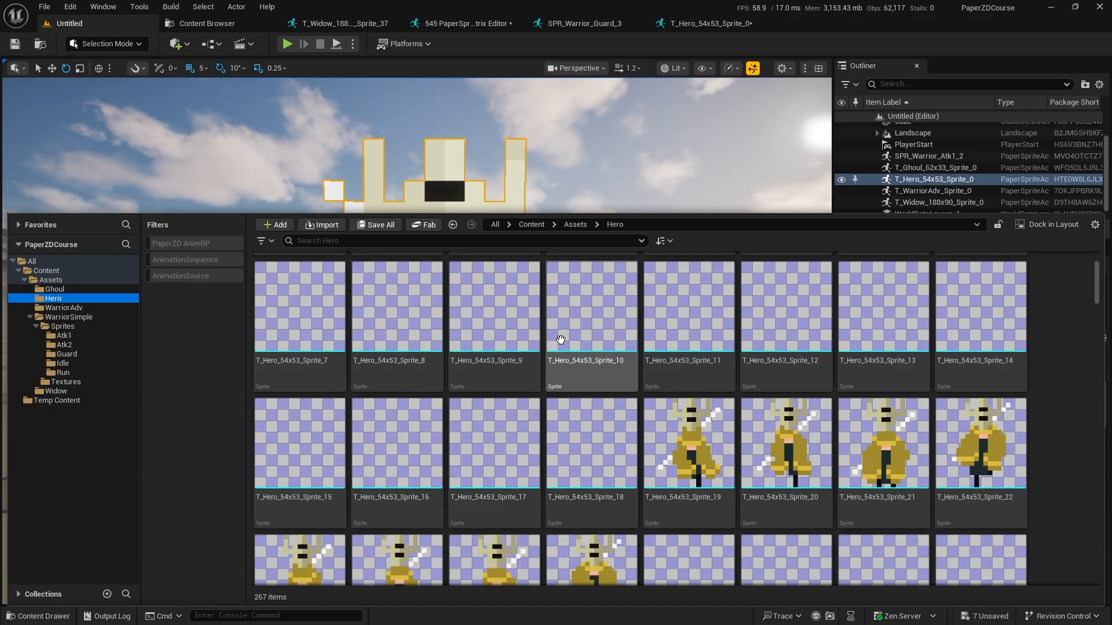
{"action": "scroll", "coordinate": [648, 460], "scroll_direction": "down", "scroll_amount": 1}
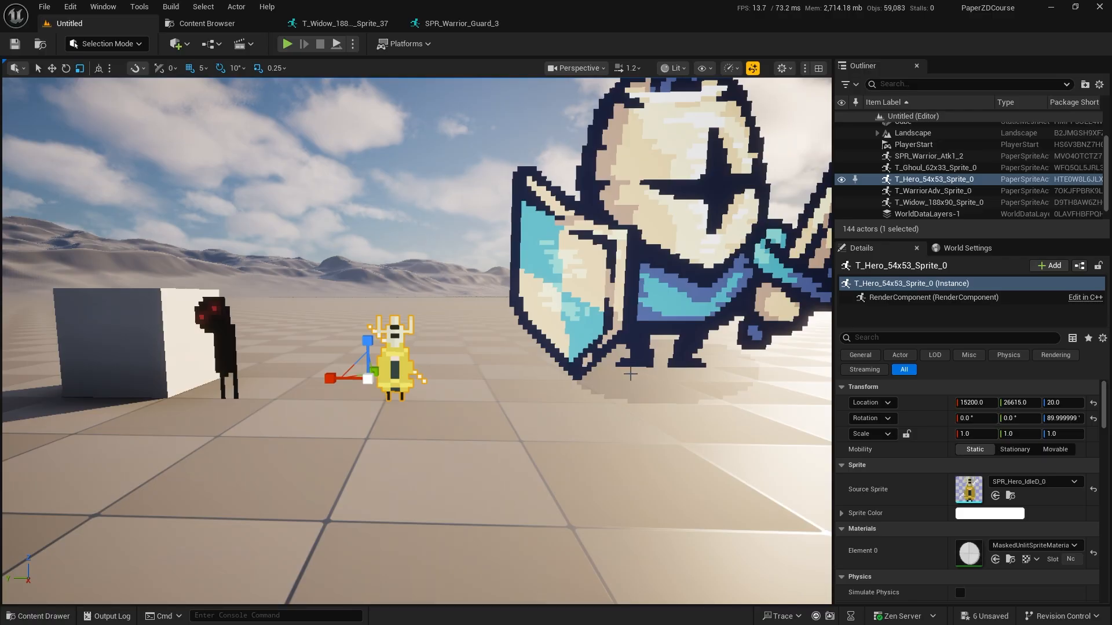
Step: Open the Hero Sprites folder in the Content Drawer and look through its sprites
{"action": "key", "text": "w"}
{"action": "mouse_move", "coordinate": [502, 456]}
{"action": "right_mouse_down"}
{"action": "mouse_move", "coordinate": [468, 445]}
{"action": "mouse_move", "coordinate": [502, 455]}
{"action": "right_mouse_up"}
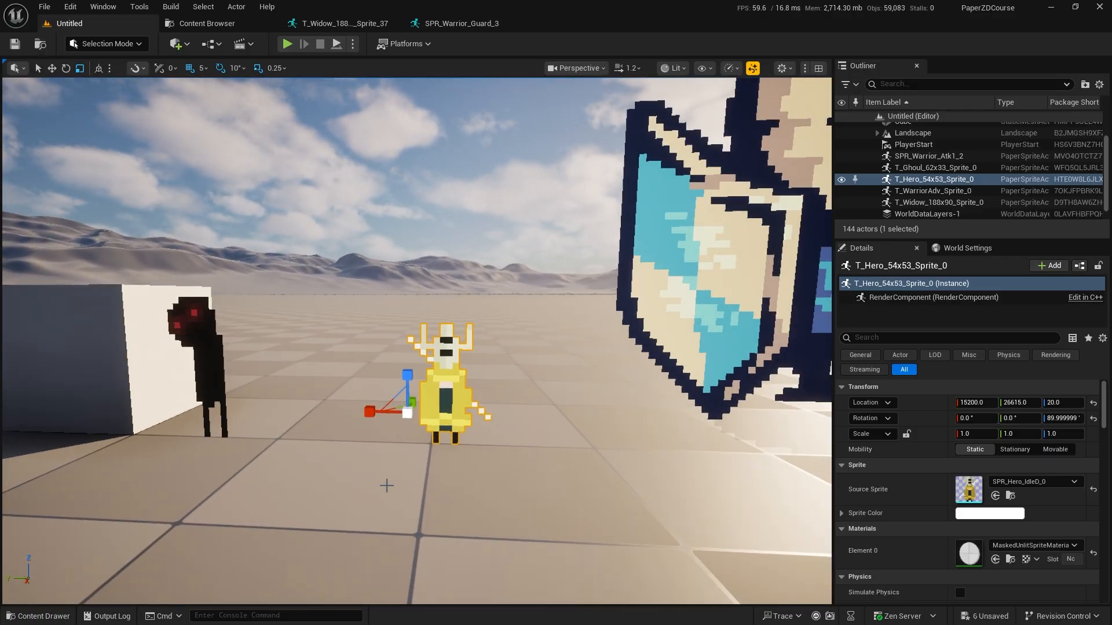
{"action": "left_click", "coordinate": [15, 621]}
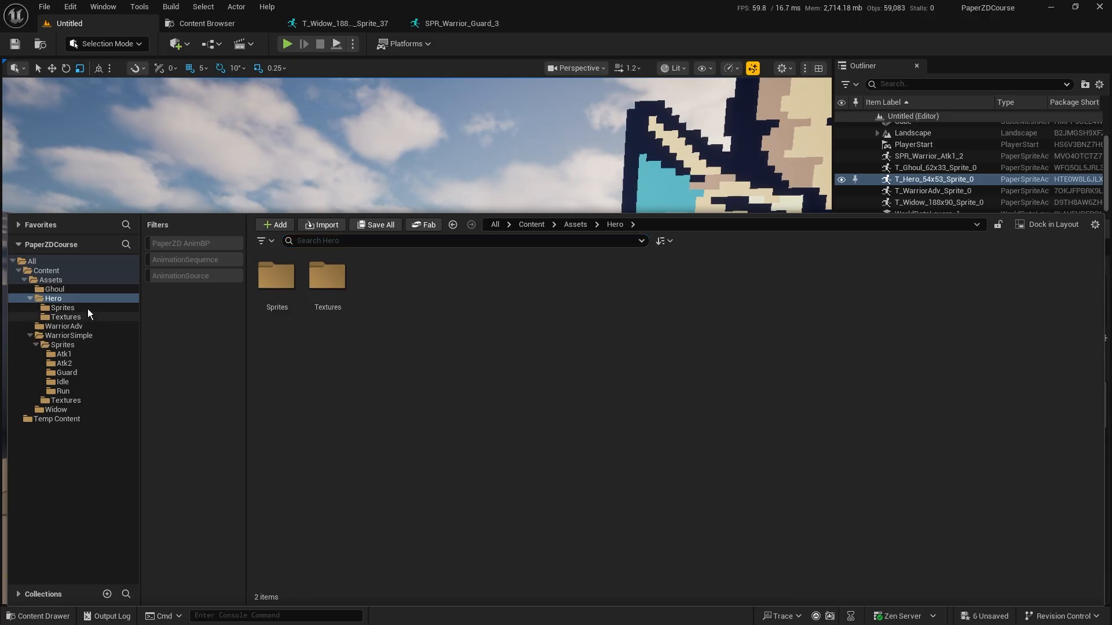
{"action": "left_click", "coordinate": [60, 299]}
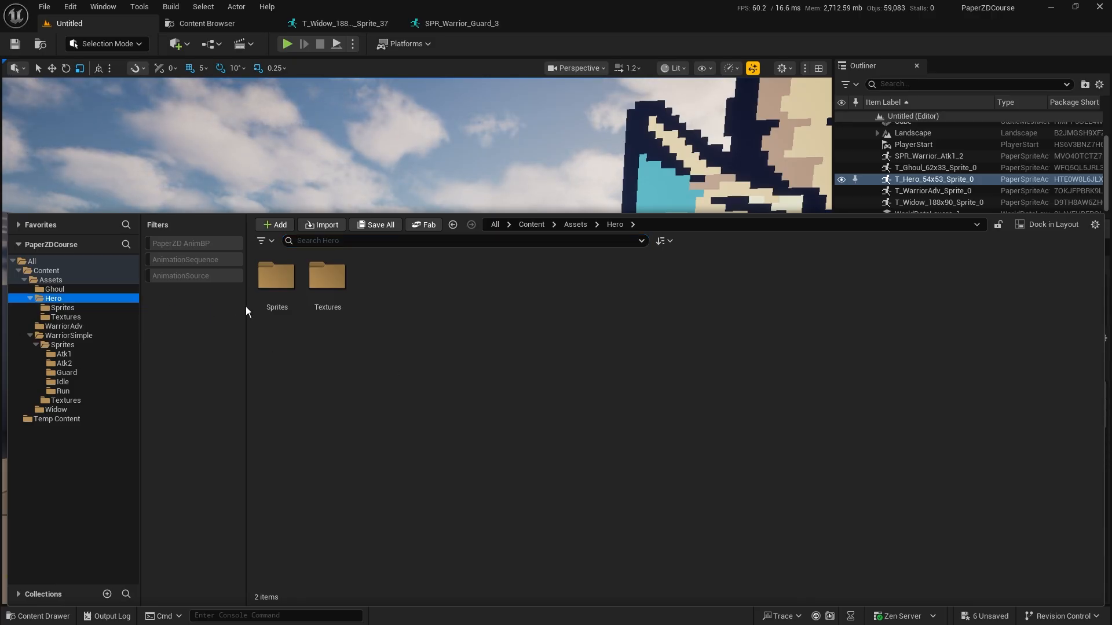
{"action": "left_click", "coordinate": [340, 332]}
{"action": "left_click", "coordinate": [278, 278]}
{"action": "double_click", "coordinate": [278, 278]}
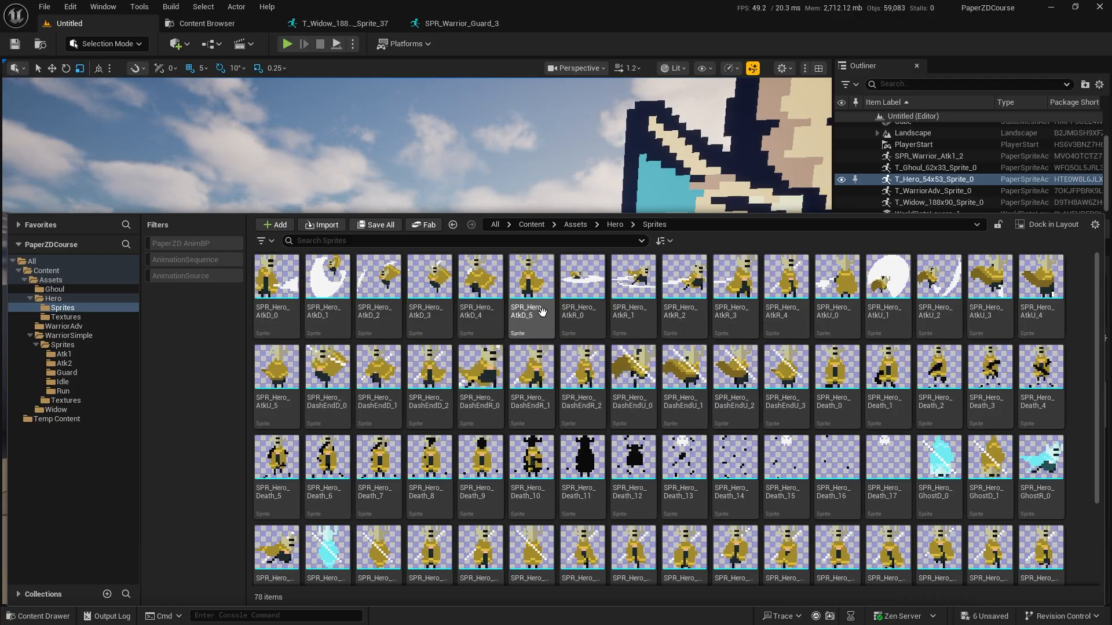
{"action": "scroll", "coordinate": [565, 309], "scroll_direction": "down", "scroll_amount": 2}
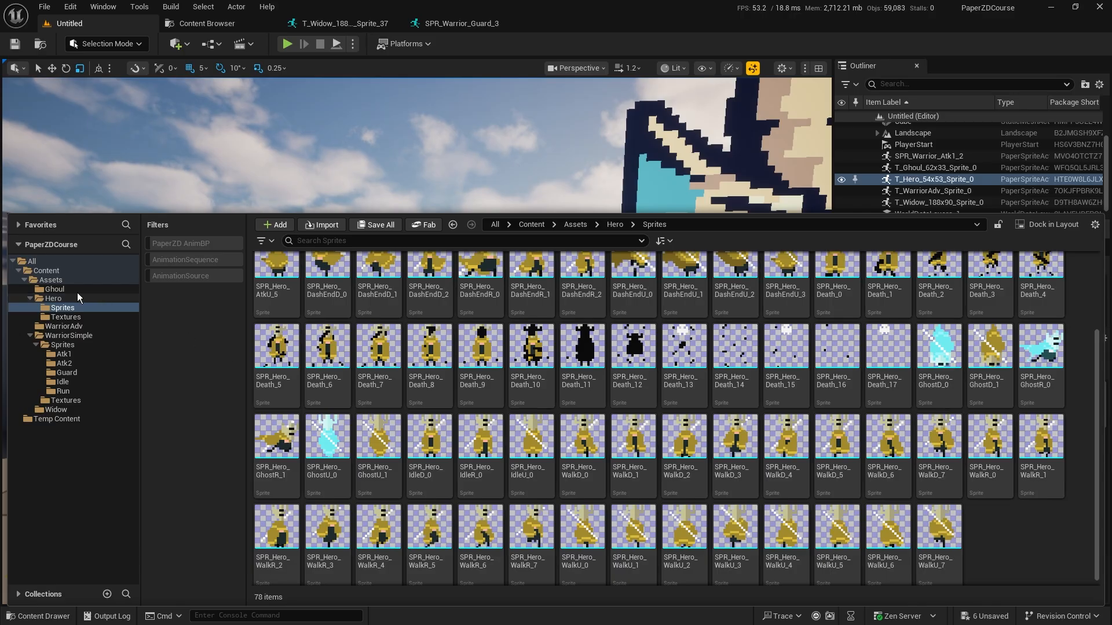
{"action": "left_click", "coordinate": [78, 319]}
{"action": "left_click", "coordinate": [64, 308]}
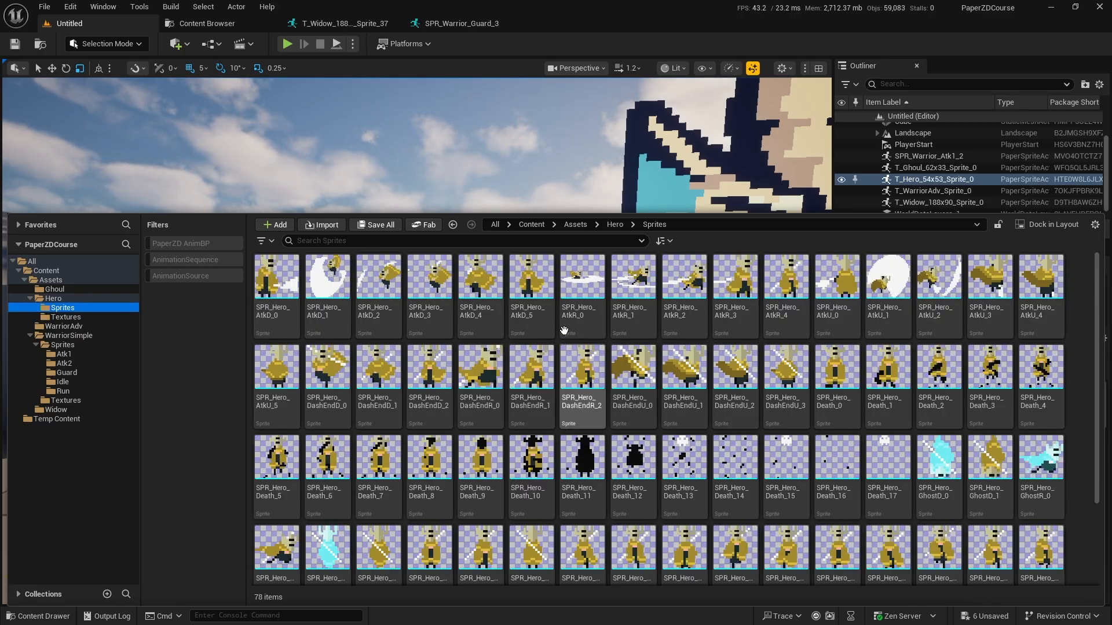
Step: Select every hero sprite from SPR_Hero_AtkD_0 to SPR_Hero_WalkU_7 and edit the selection in the Property Matrix
{"action": "left_click", "coordinate": [277, 277]}
{"action": "scroll", "coordinate": [735, 388], "scroll_direction": "down", "scroll_amount": 3}
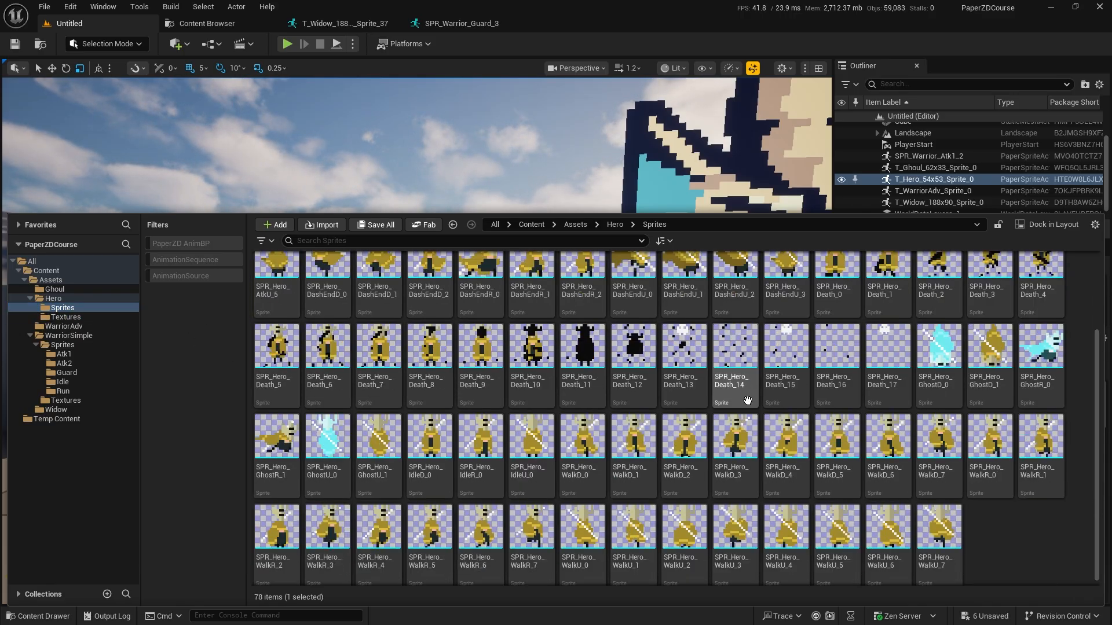
{"action": "left_click", "coordinate": [938, 527], "text": "shift"}
{"action": "right_click", "coordinate": [578, 347]}
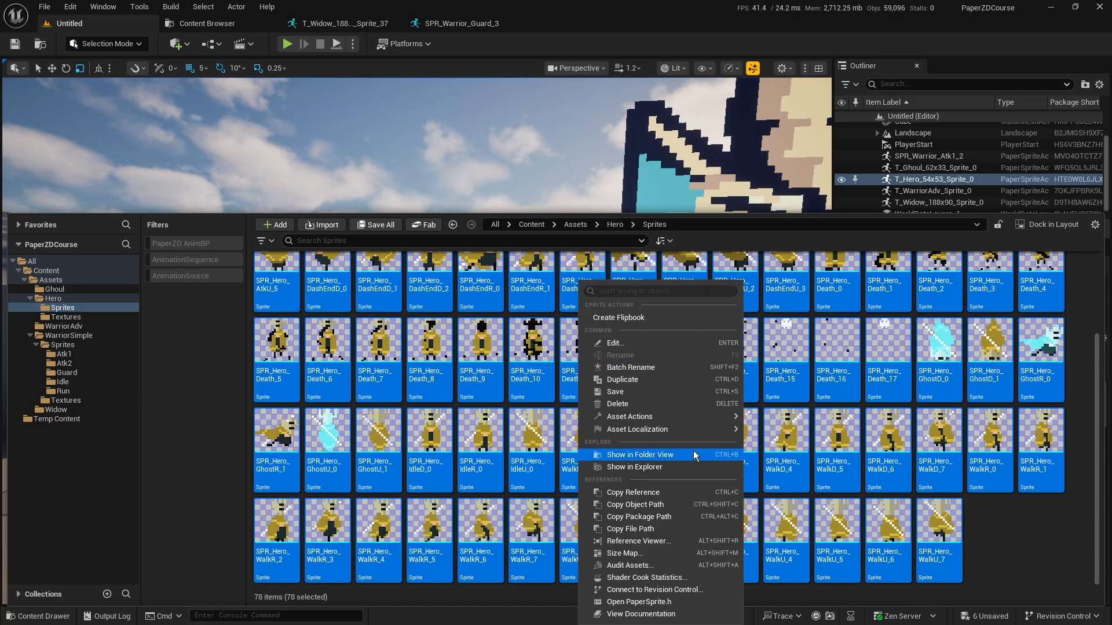
{"action": "mouse_move", "coordinate": [672, 419]}
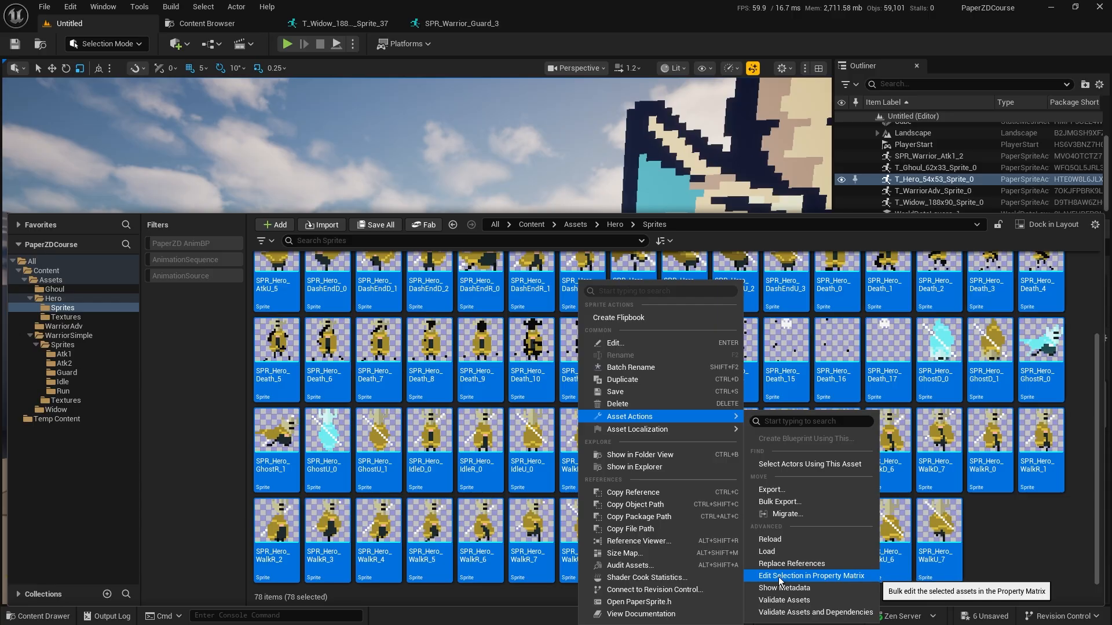
{"action": "left_click", "coordinate": [834, 577]}
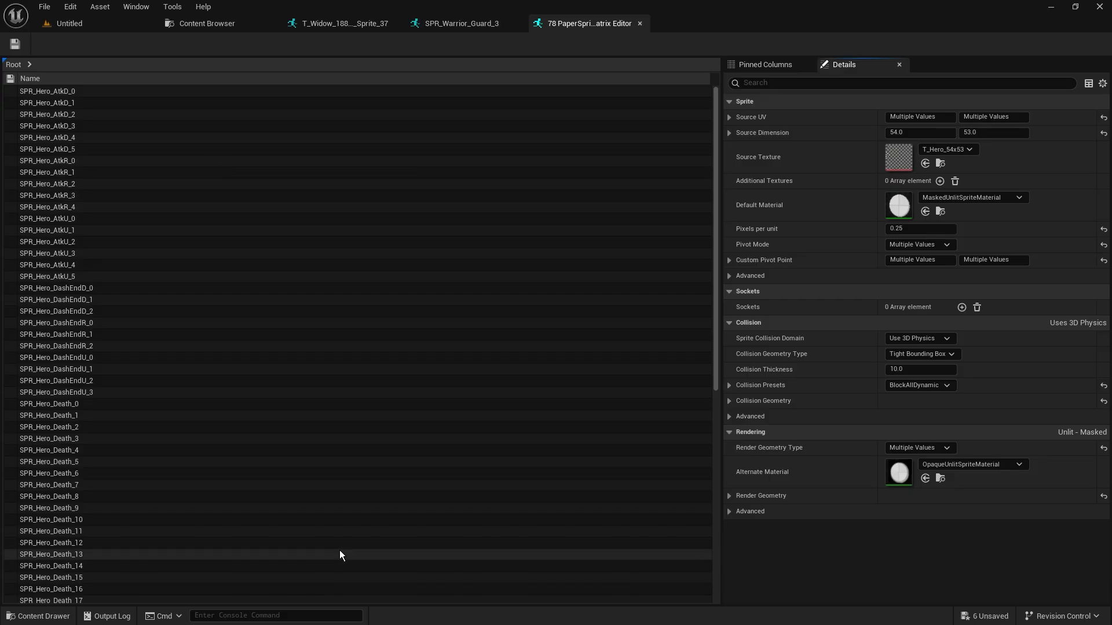
Step: Set the Pivot Mode of all hero sprites in the matrix to Custom
{"action": "left_click", "coordinate": [131, 92]}
{"action": "scroll", "coordinate": [343, 457], "scroll_direction": "down", "scroll_amount": 10}
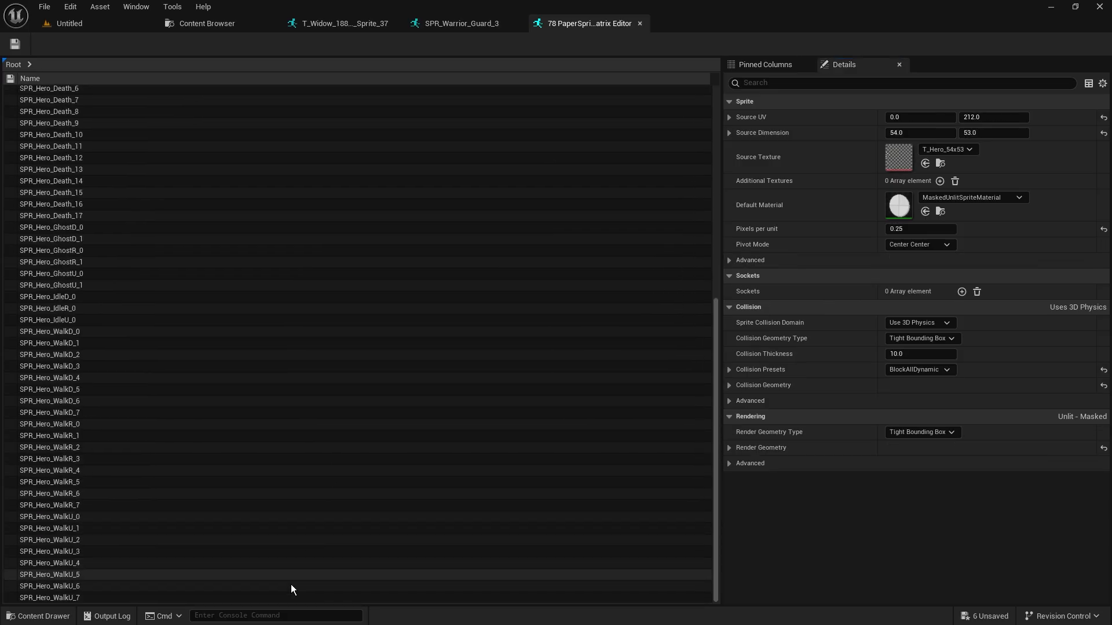
{"action": "left_click", "coordinate": [273, 599], "text": "shift"}
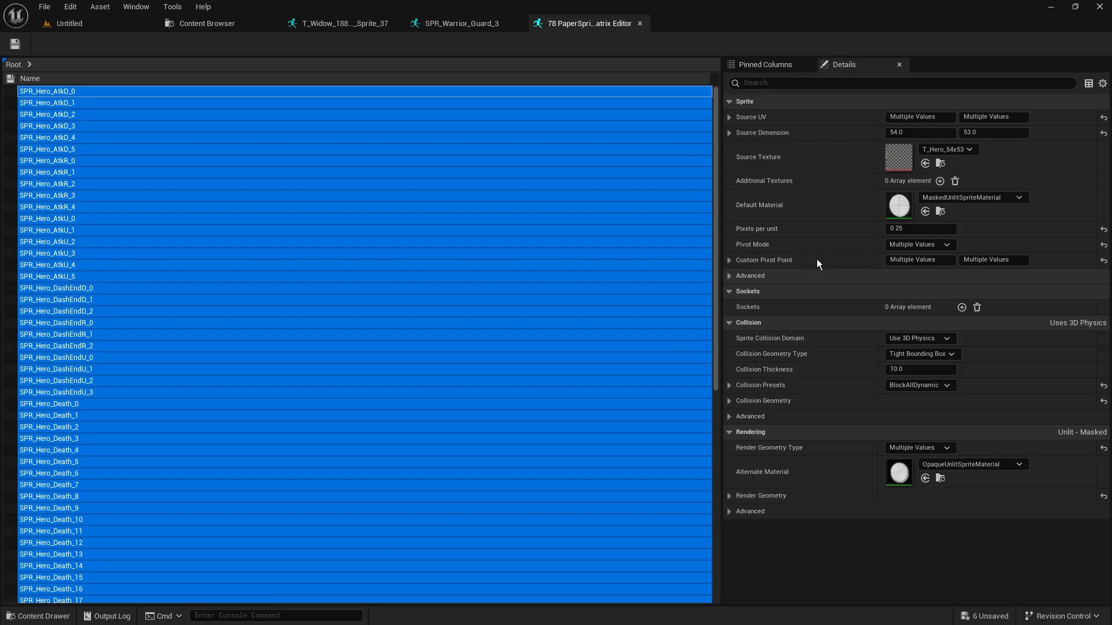
{"action": "left_click", "coordinate": [926, 244]}
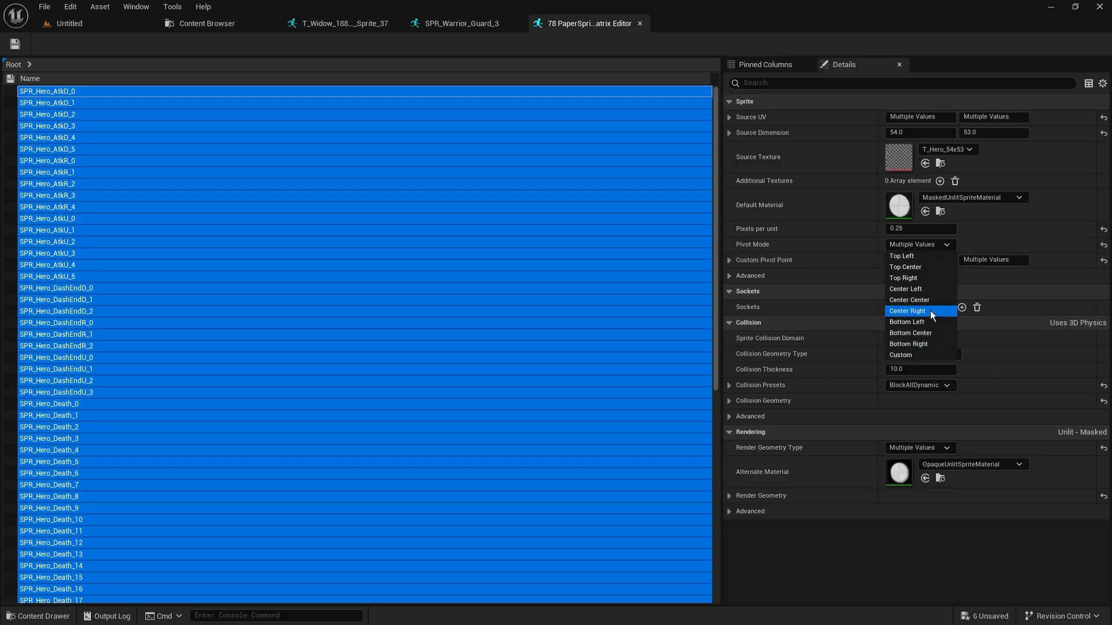
{"action": "left_click", "coordinate": [916, 353]}
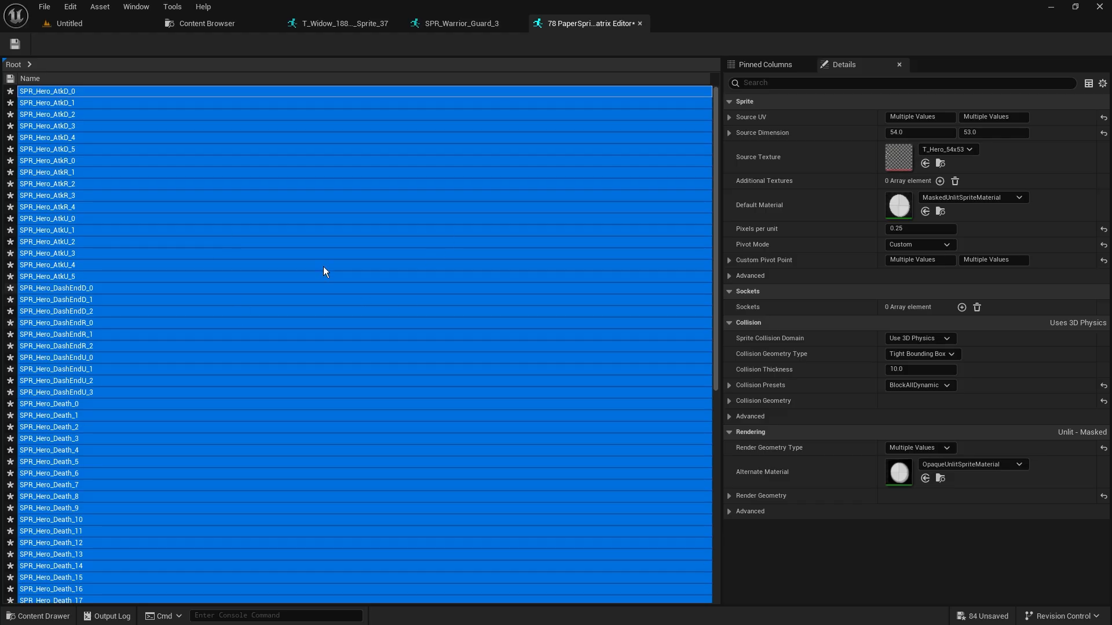
Step: Compare the Custom Pivot Point values of individual sprites such as SPR_Hero_AtkD_0, AtkD_1, AtkD_4 and Death_1
{"action": "left_click", "coordinate": [130, 172]}
{"action": "left_click", "coordinate": [118, 92]}
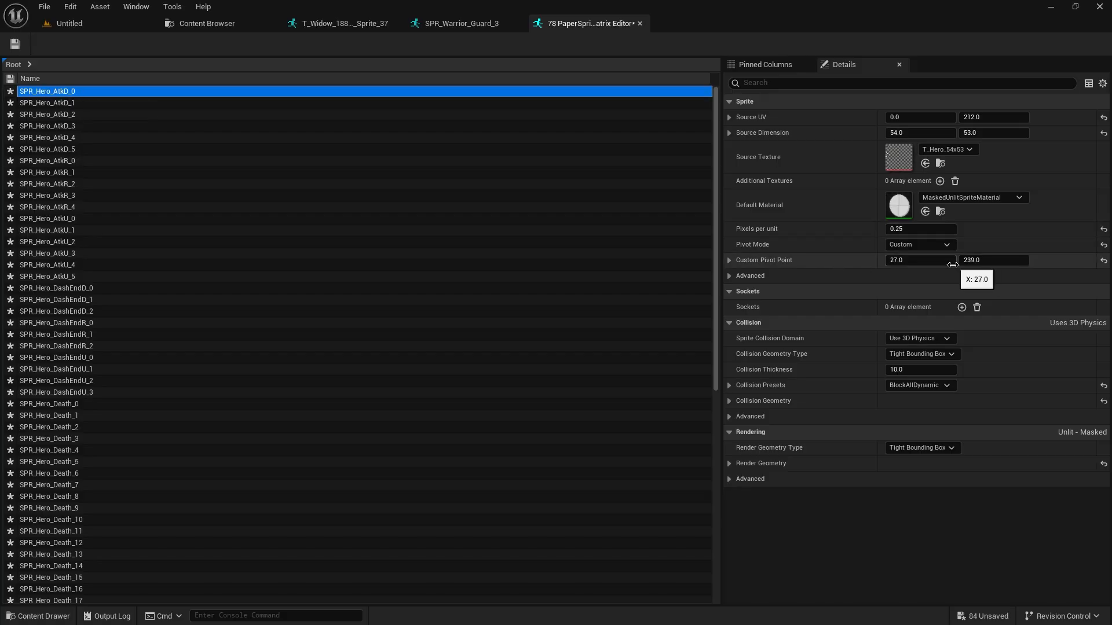
{"action": "left_click", "coordinate": [142, 102]}
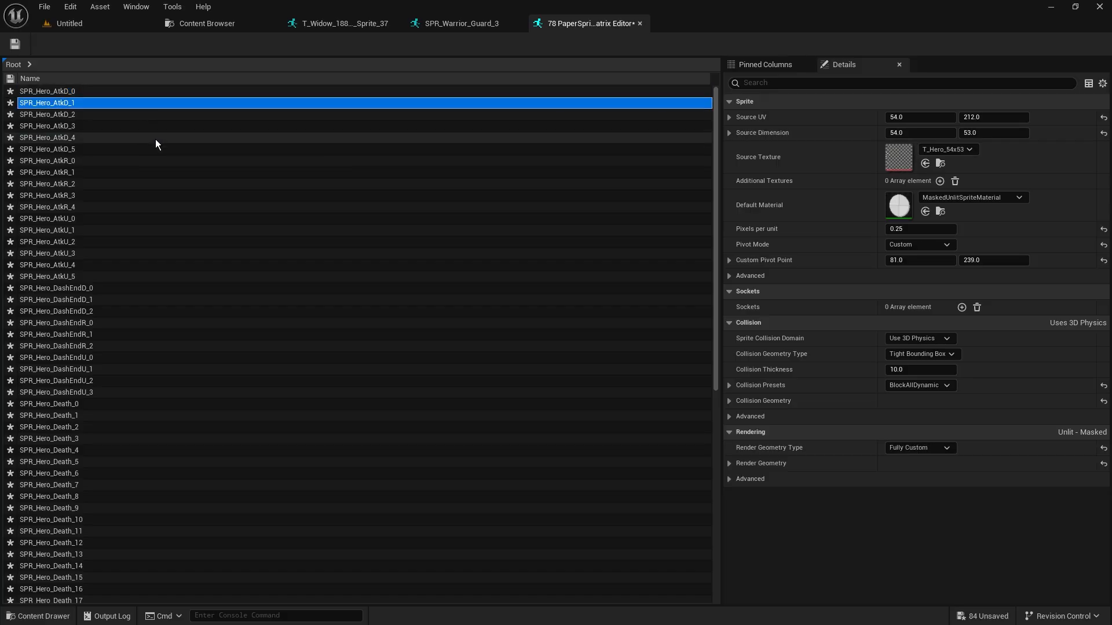
{"action": "left_click", "coordinate": [155, 138]}
{"action": "left_click", "coordinate": [219, 415]}
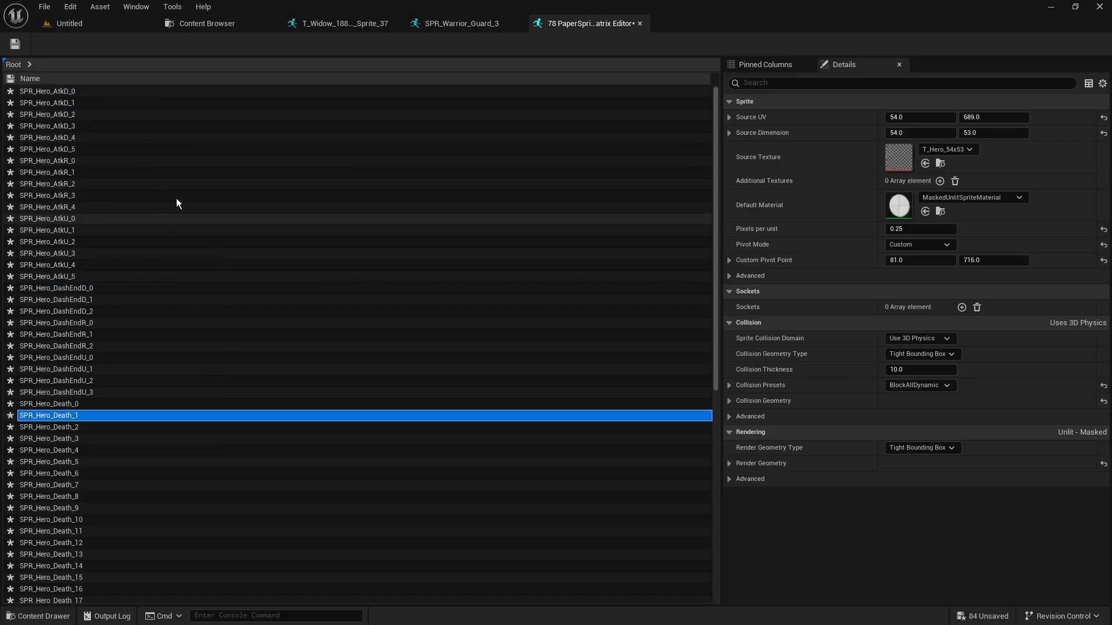
Step: Reselect all hero sprites in the matrix and save their pivot changes
{"action": "left_click", "coordinate": [130, 93]}
{"action": "scroll", "coordinate": [277, 351], "scroll_direction": "down", "scroll_amount": 10}
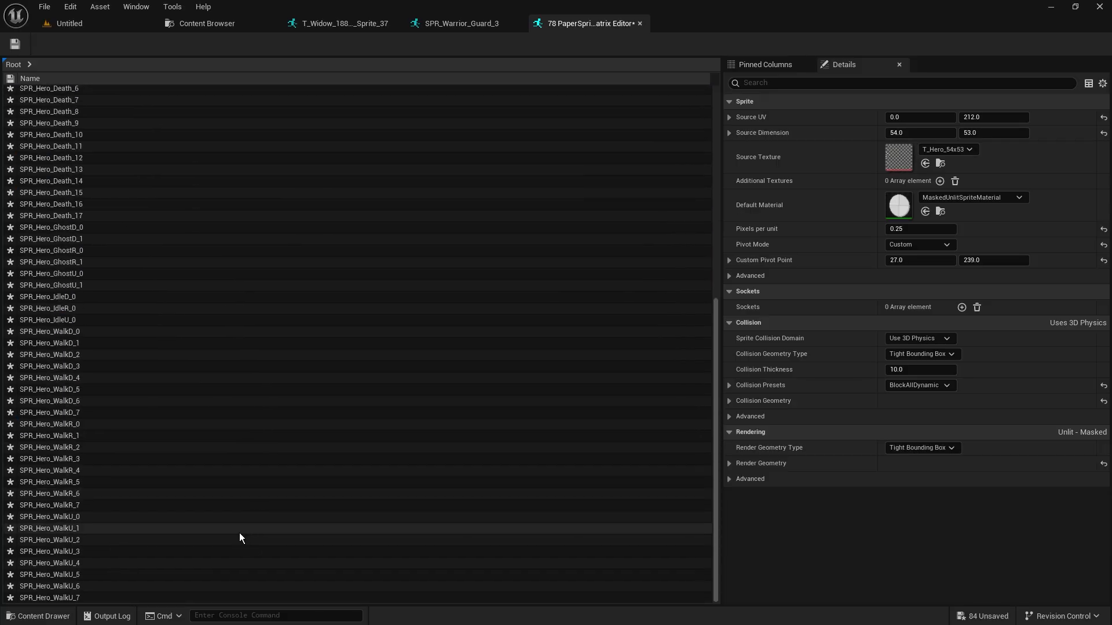
{"action": "left_click", "coordinate": [176, 599], "text": "shift"}
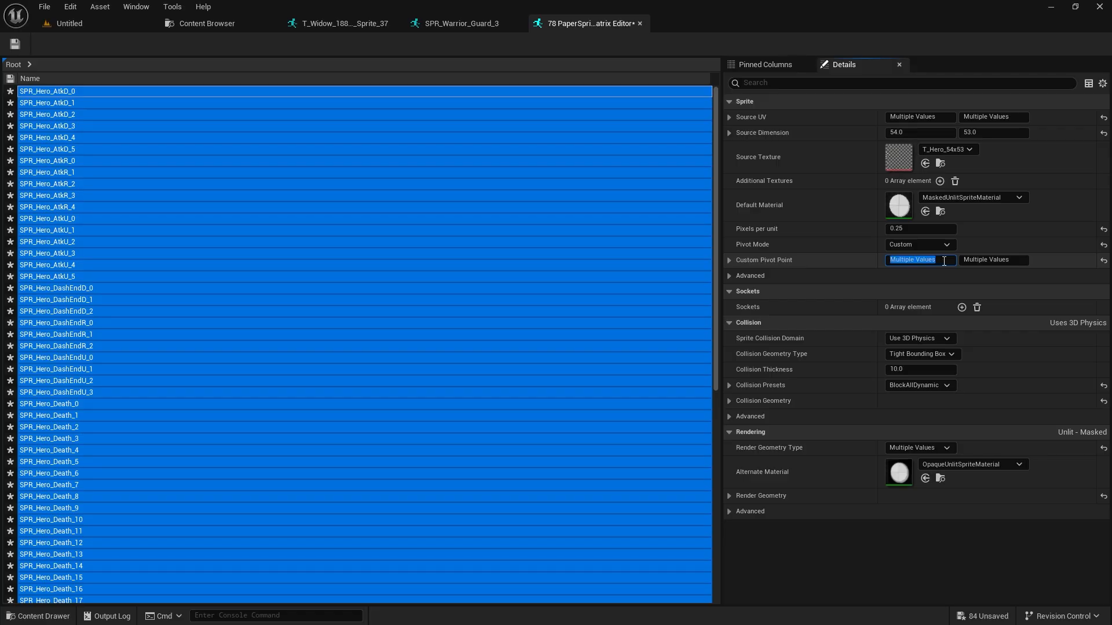
{"action": "left_click", "coordinate": [17, 45]}
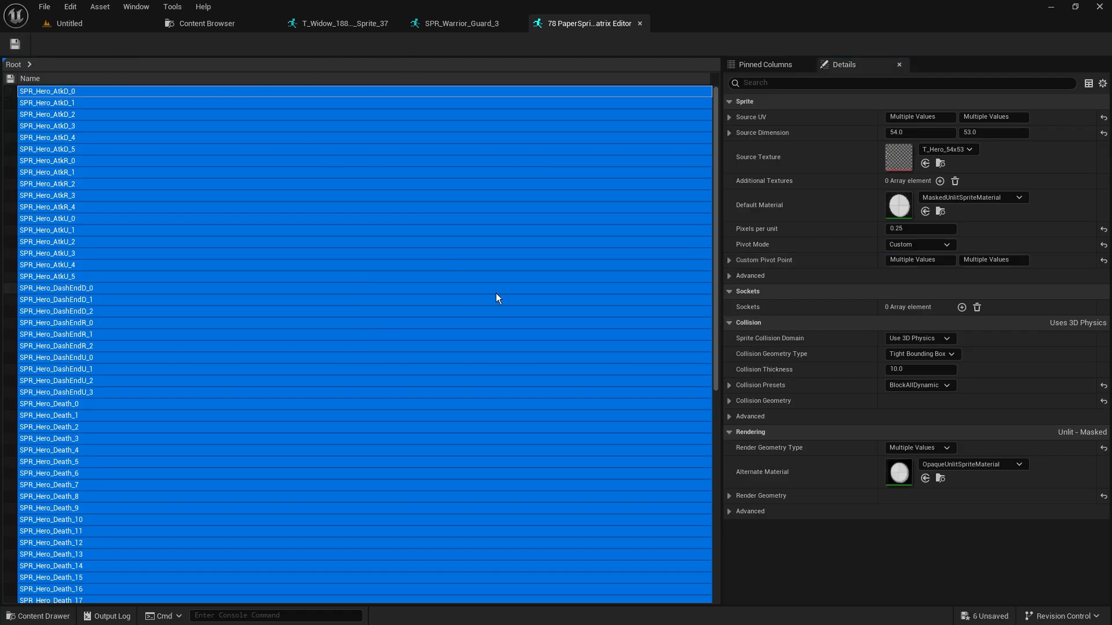
Step: Open SPR_Hero_Death_8, SPR_Hero_Death_10 and SPR_Hero_IdleD_0 to compare their pivots, then close SPR_Hero_IdleD_0
{"action": "left_click", "coordinate": [70, 23]}
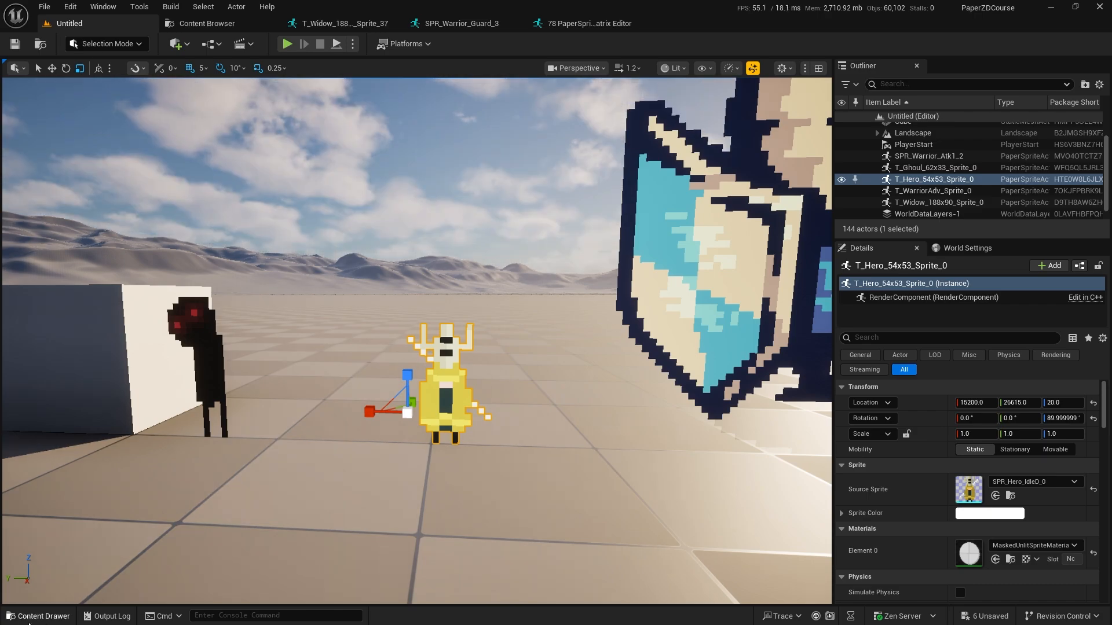
{"action": "left_click", "coordinate": [38, 616]}
{"action": "left_click", "coordinate": [434, 331]}
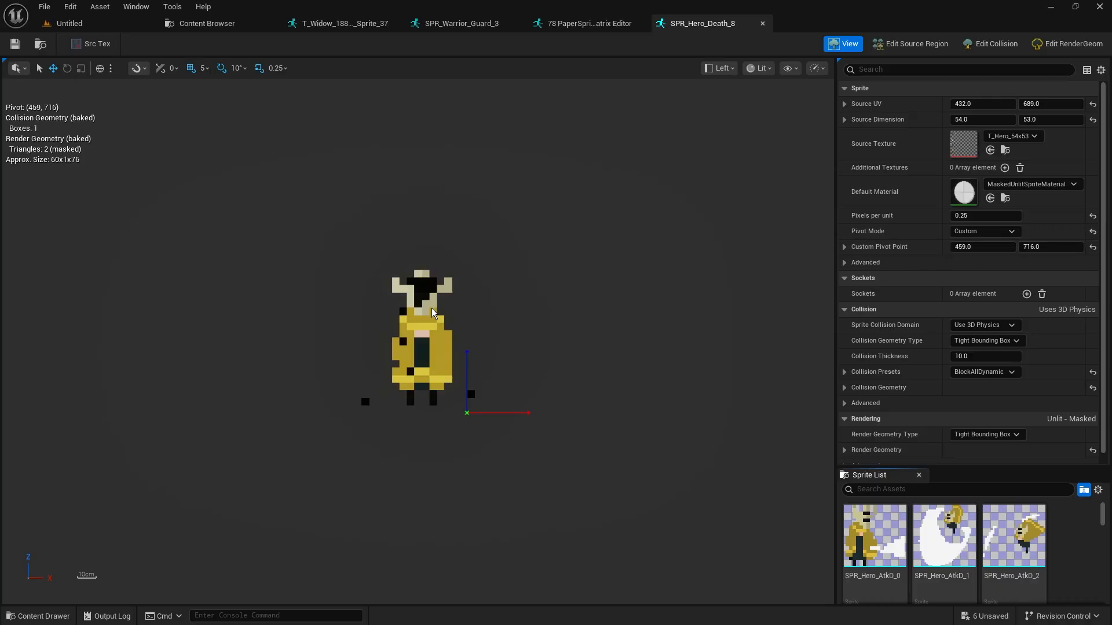
{"action": "key", "text": "ctrl+space"}
{"action": "double_click", "coordinate": [545, 341]}
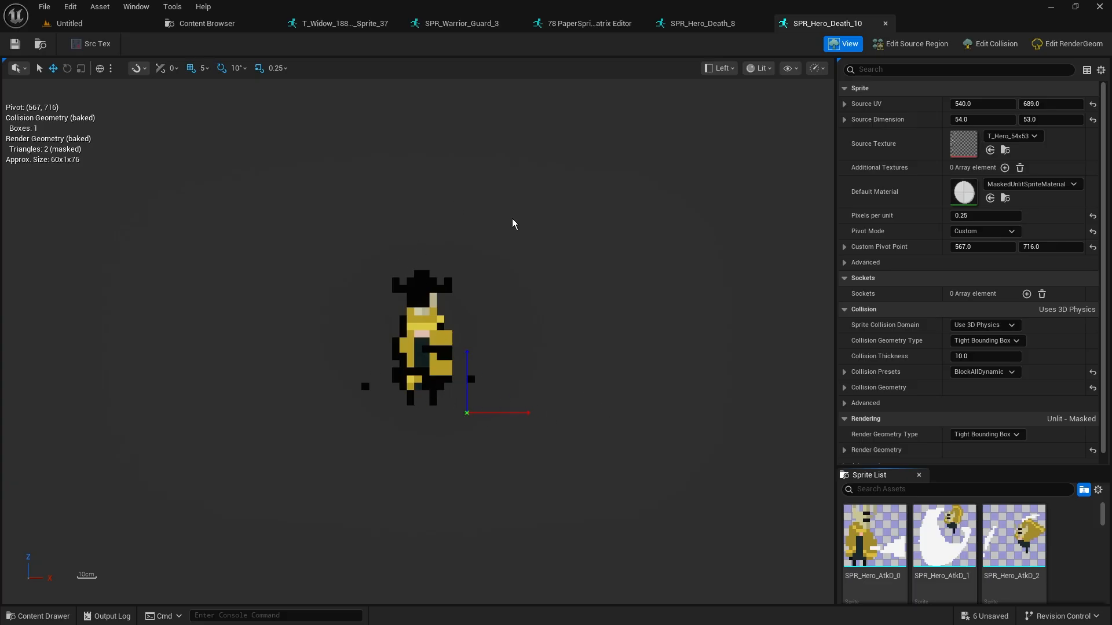
{"action": "key", "text": "ctrl+space"}
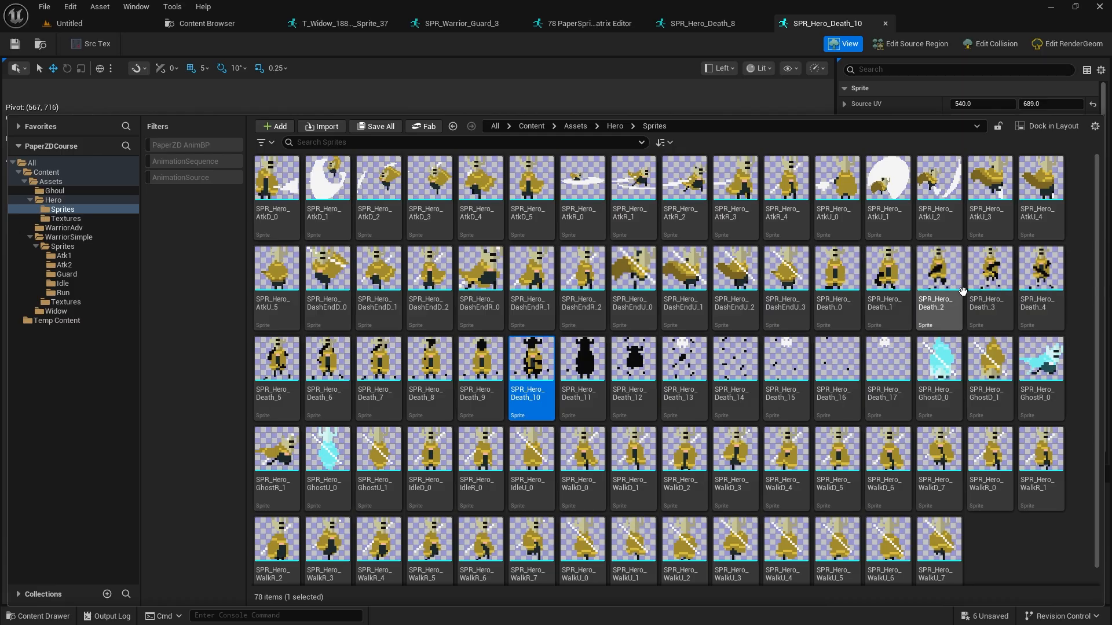
{"action": "double_click", "coordinate": [430, 452]}
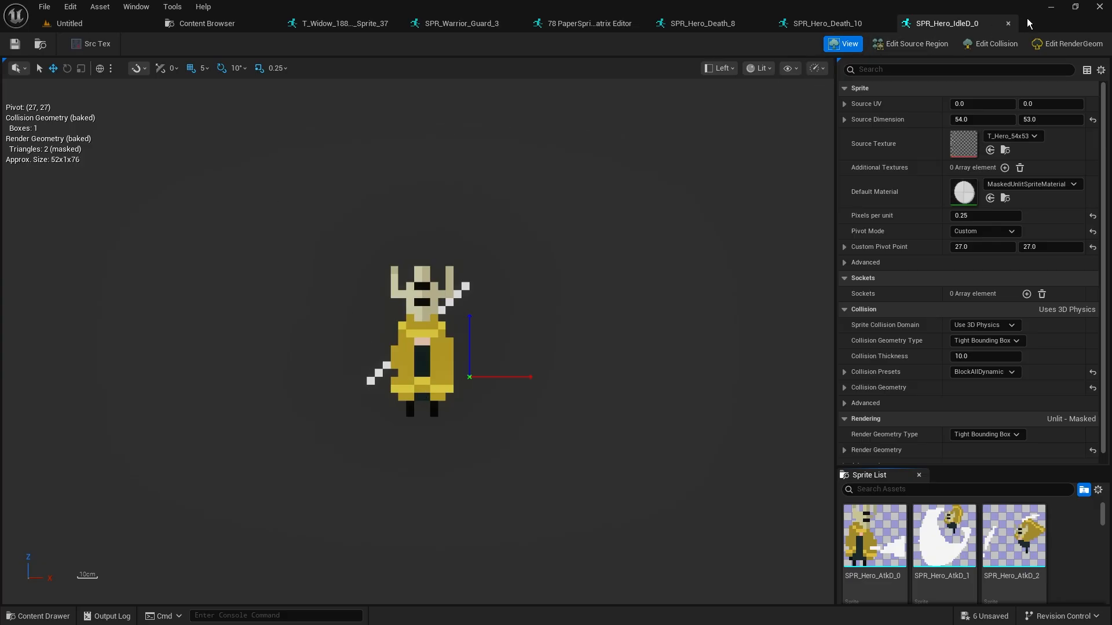
{"action": "left_click", "coordinate": [1007, 23]}
Step: Open all the hero sprites in a new Property Matrix from the level's Content Drawer and select SPR_Hero_AtkD_0
{"action": "left_click", "coordinate": [70, 23]}
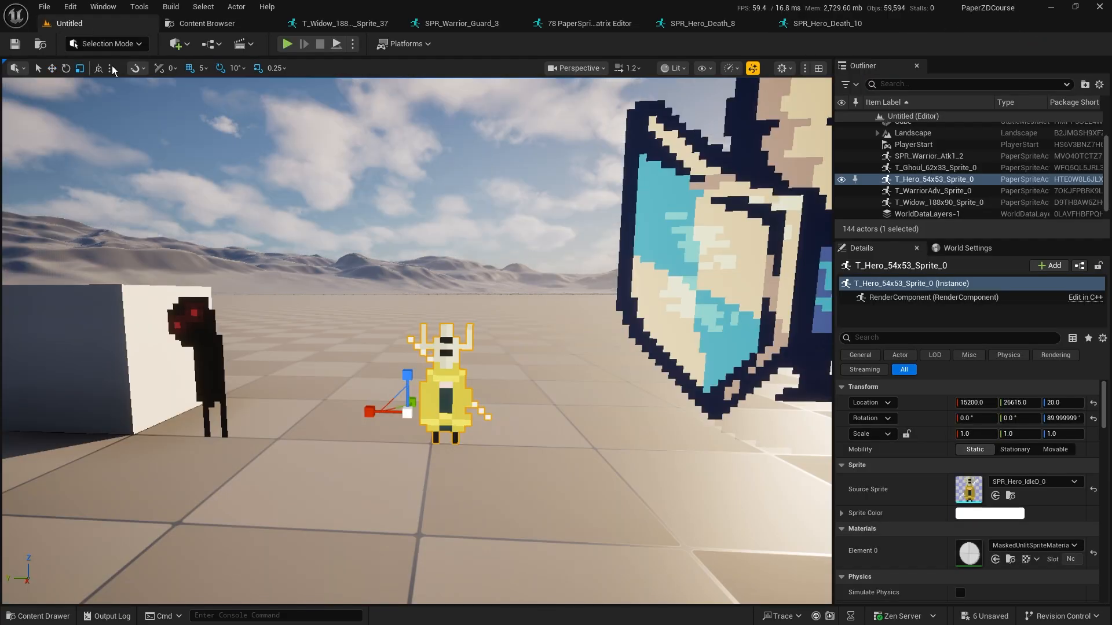
{"action": "left_click", "coordinate": [44, 614]}
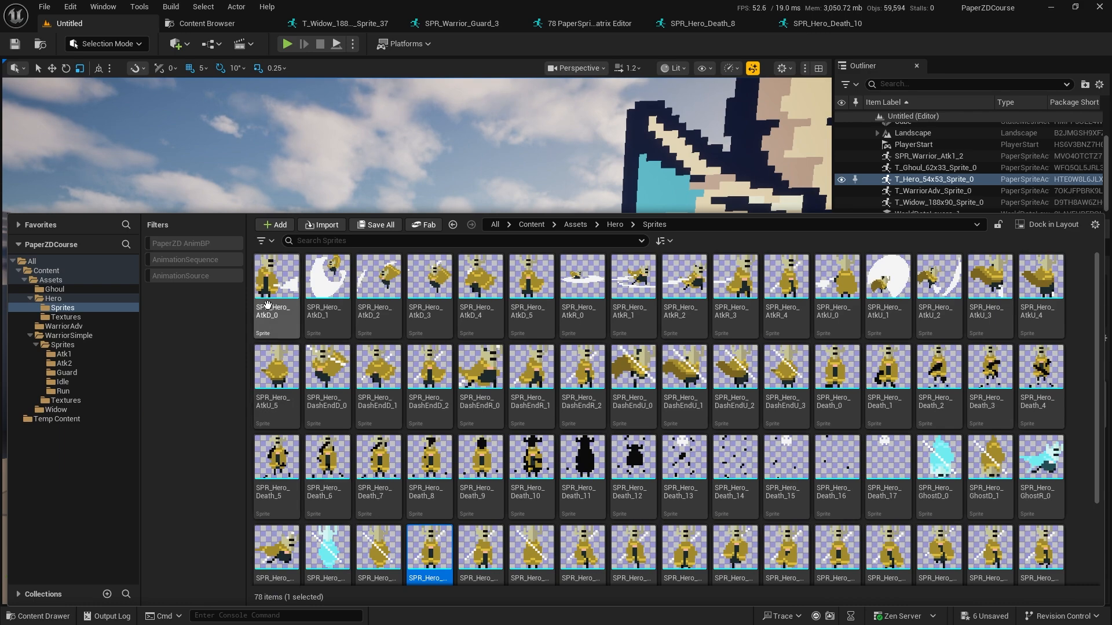
{"action": "right_click", "coordinate": [482, 398]}
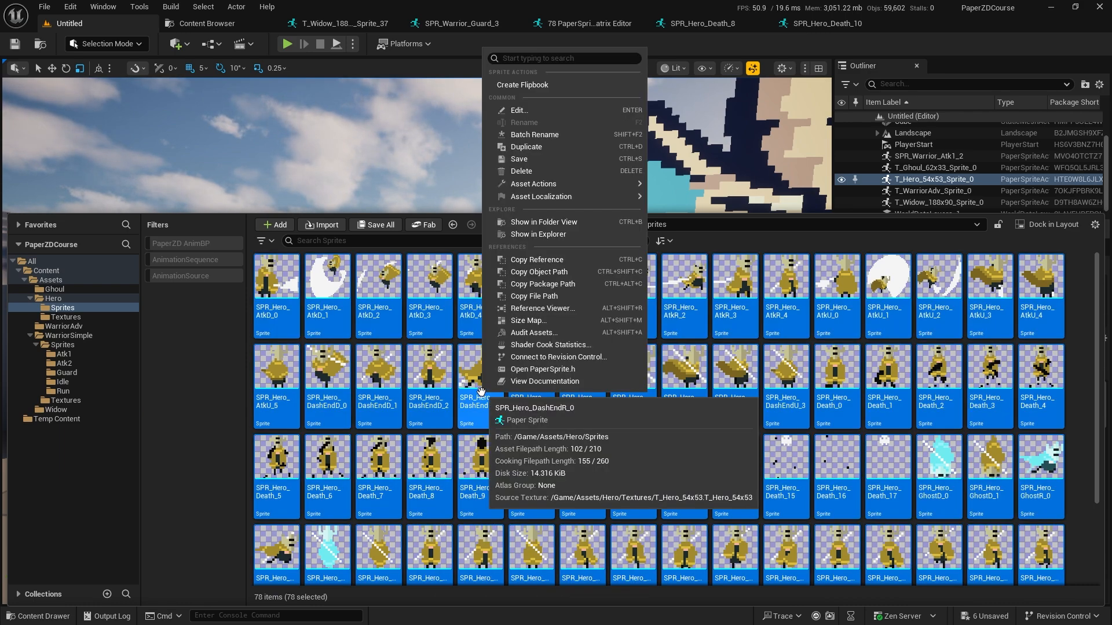
{"action": "mouse_move", "coordinate": [617, 197]}
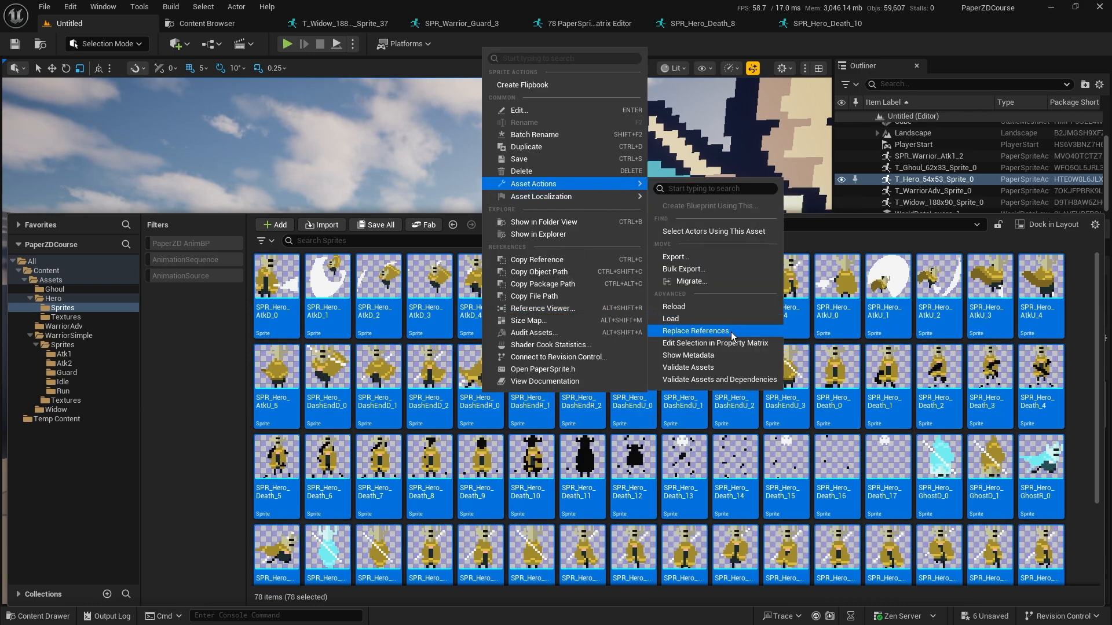
{"action": "left_click", "coordinate": [730, 346]}
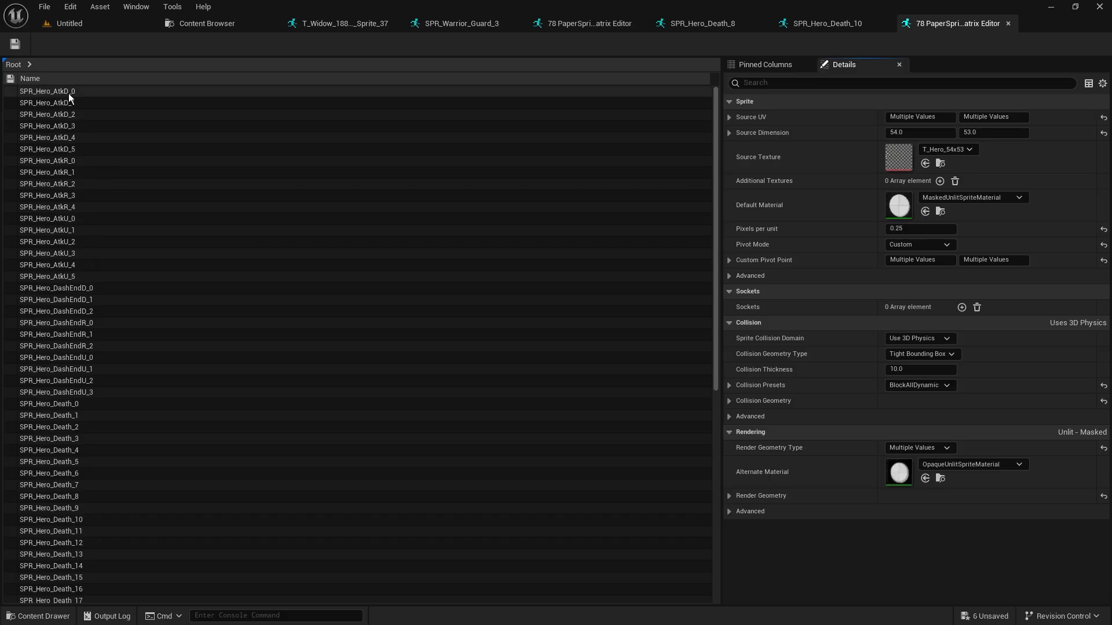
{"action": "left_click", "coordinate": [75, 91]}
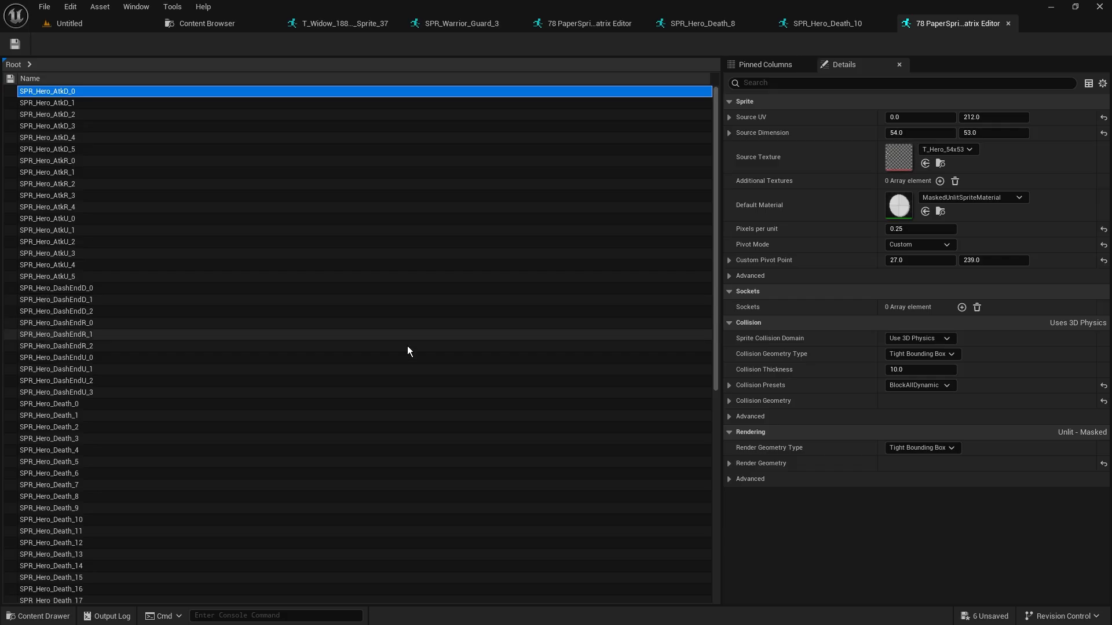
Step: Open the T_Hero_54x53 texture from the Hero Textures folder to examine the sprite sheet's row layout
{"action": "left_click", "coordinate": [70, 23]}
{"action": "left_click", "coordinate": [58, 621]}
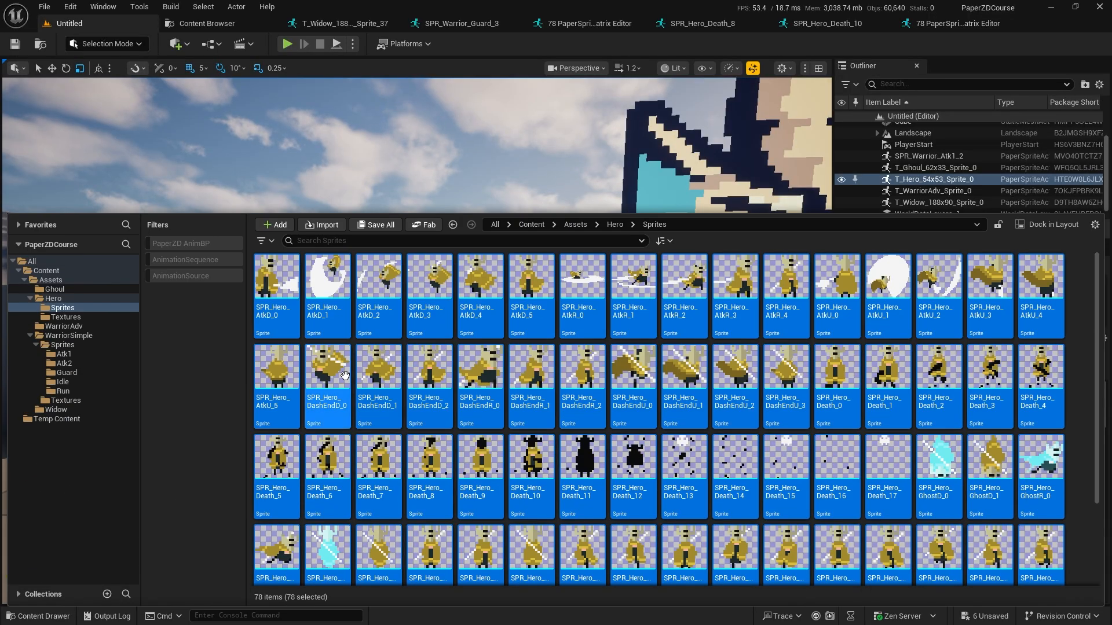
{"action": "left_click", "coordinate": [66, 317]}
{"action": "double_click", "coordinate": [278, 274]}
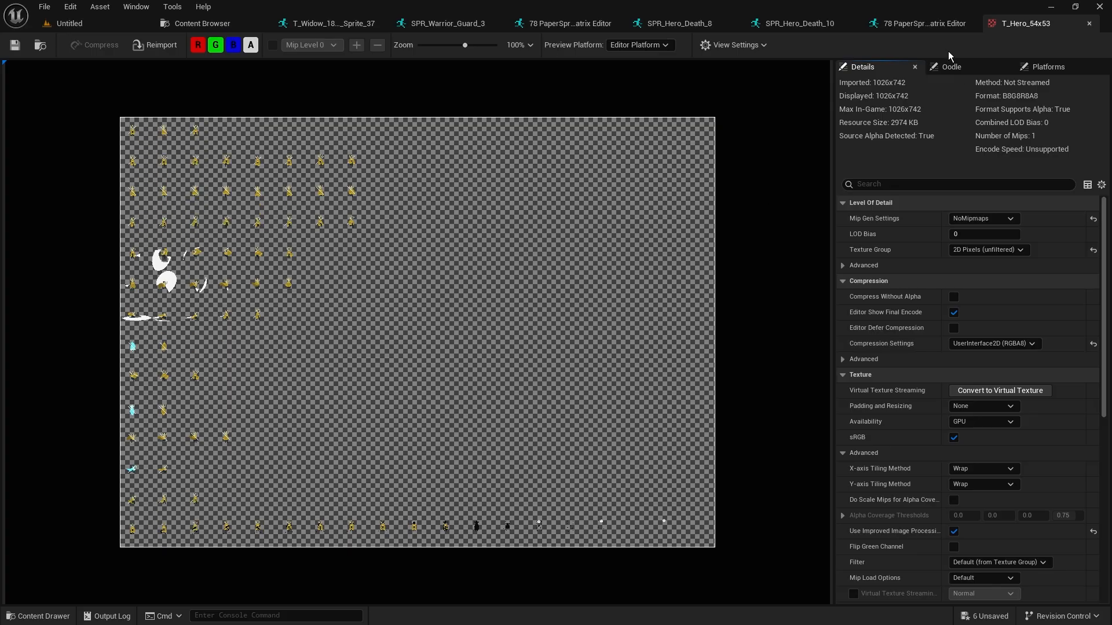
Step: Set the Custom Pivot Point Y of SPR_Hero_AtkD_0 through SPR_Hero_AtkD_5 to 244 in the Property Matrix
{"action": "left_click", "coordinate": [941, 26]}
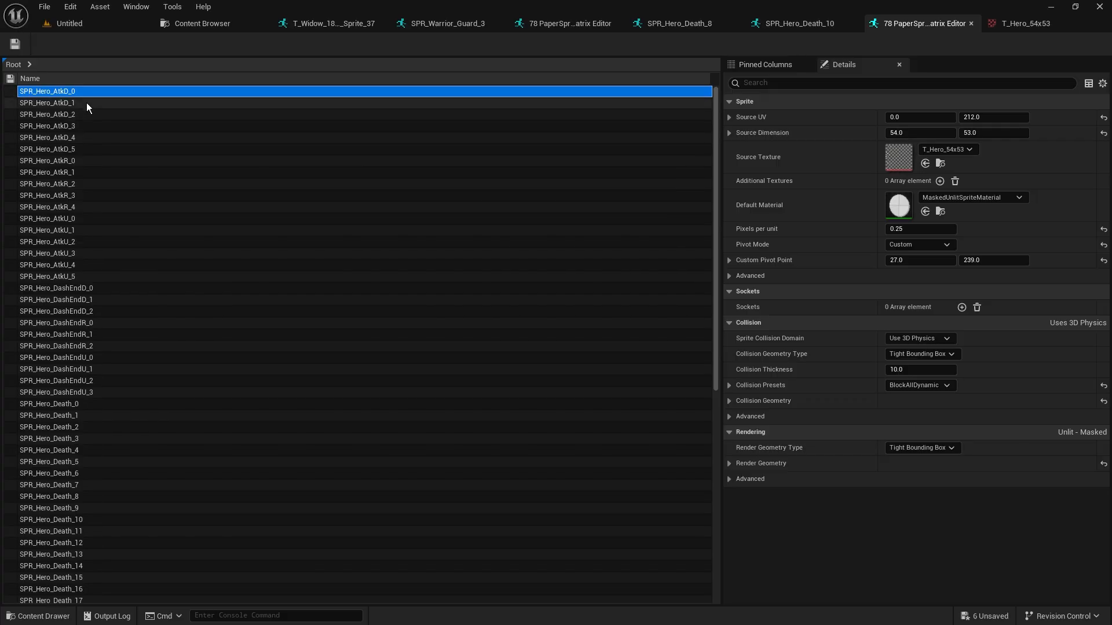
{"action": "left_click", "coordinate": [85, 149], "text": "shift"}
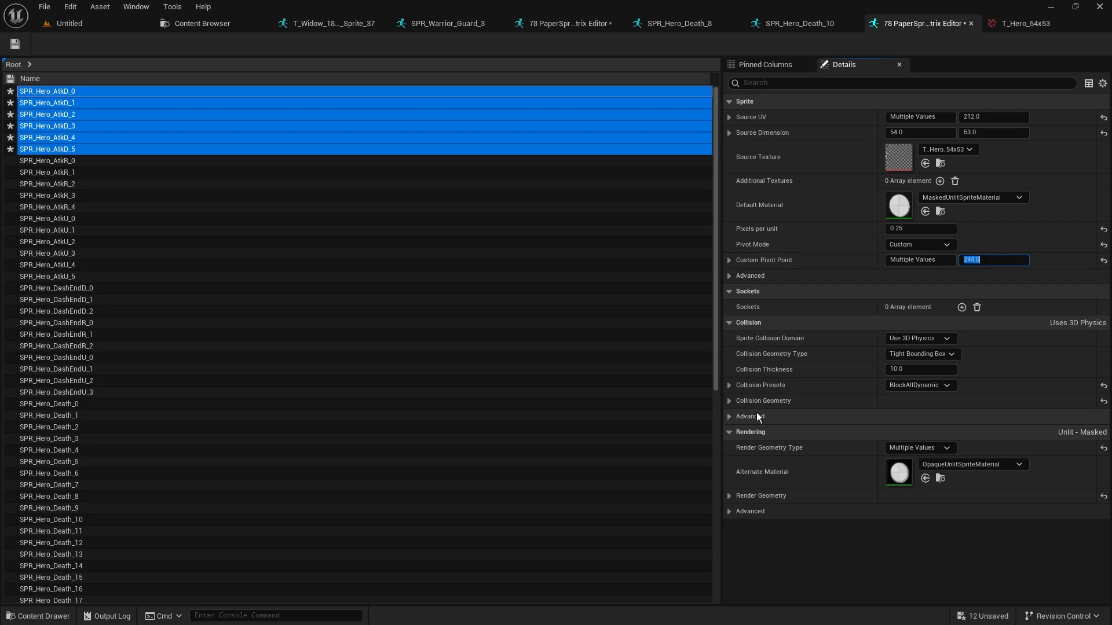
Step: Save the pivot changes made to SPR_Hero_AtkD_0 through SPR_Hero_AtkD_5
{"action": "key", "text": "ctrl+s"}
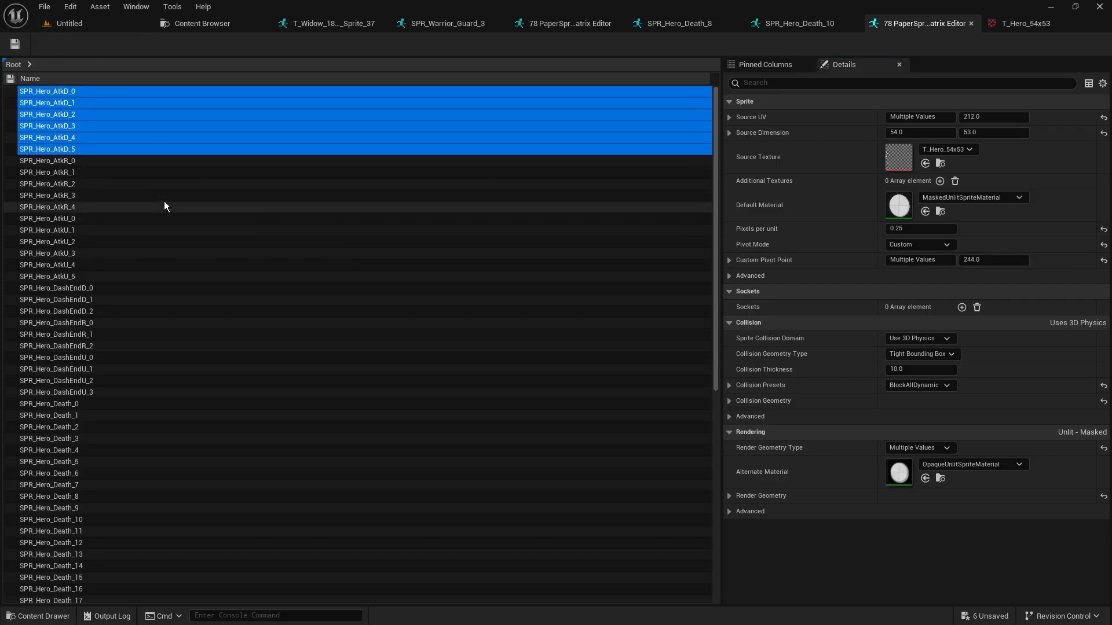
Step: Select the _0 frames of the hero's AtkD, AtkR, AtkU, DashEndD, Death, Ghost, Idle and Walk sprites in the Property Matrix
{"action": "left_click", "coordinate": [98, 92]}
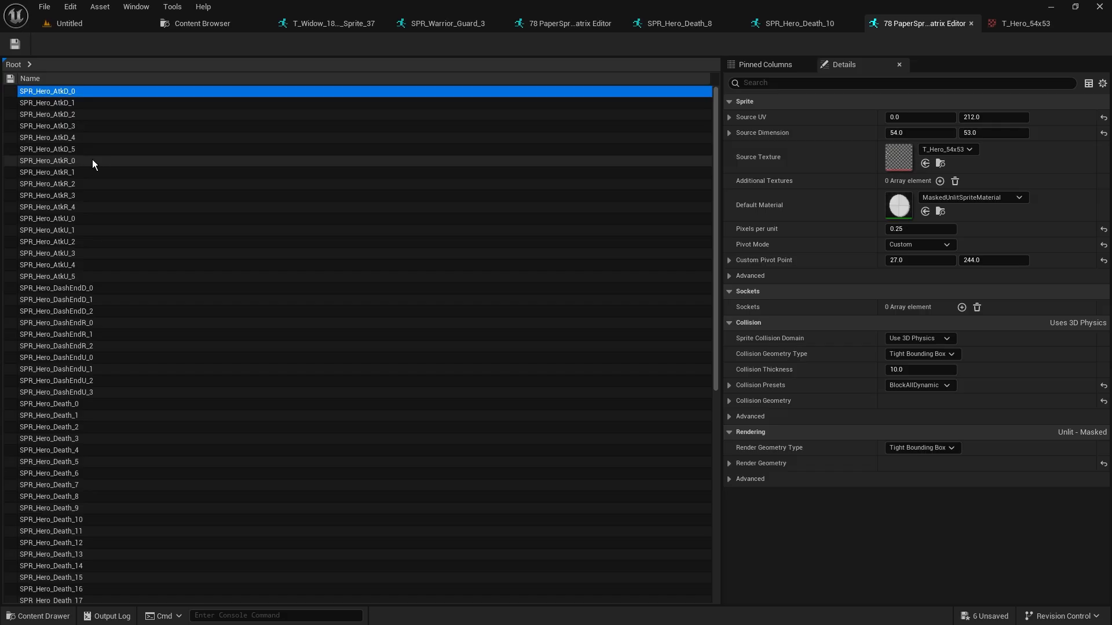
{"action": "left_click", "coordinate": [92, 159], "text": "ctrl"}
{"action": "left_click", "coordinate": [79, 218], "text": "ctrl"}
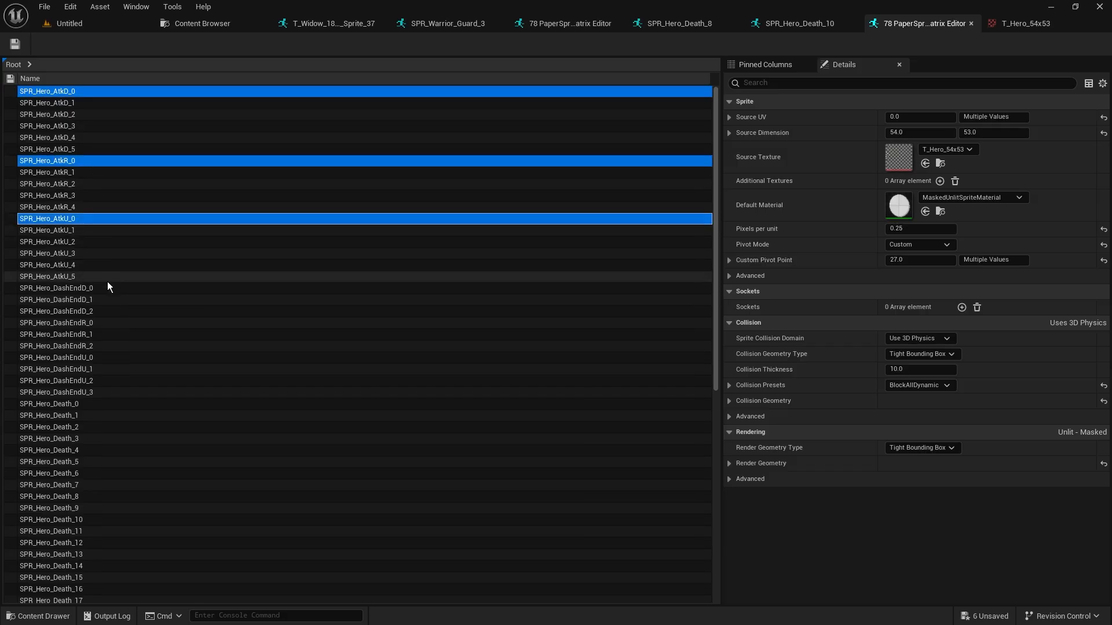
{"action": "left_click", "coordinate": [108, 288], "text": "ctrl"}
{"action": "left_click", "coordinate": [99, 404], "text": "ctrl"}
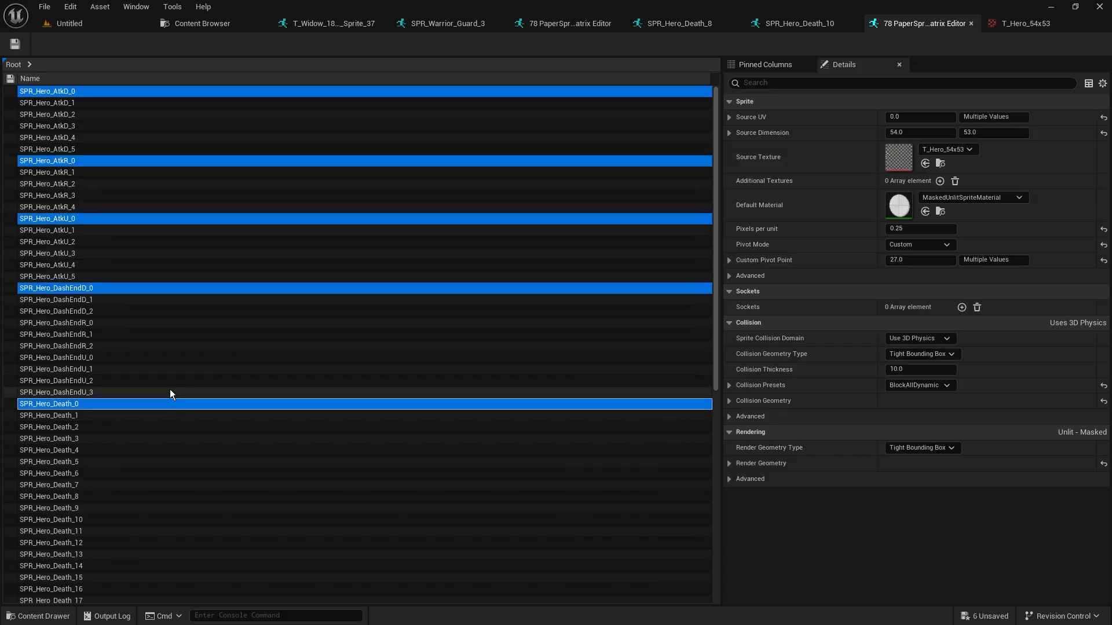
{"action": "scroll", "coordinate": [115, 353], "scroll_direction": "down", "scroll_amount": 5}
{"action": "scroll", "coordinate": [123, 365], "scroll_direction": "down", "scroll_amount": 3}
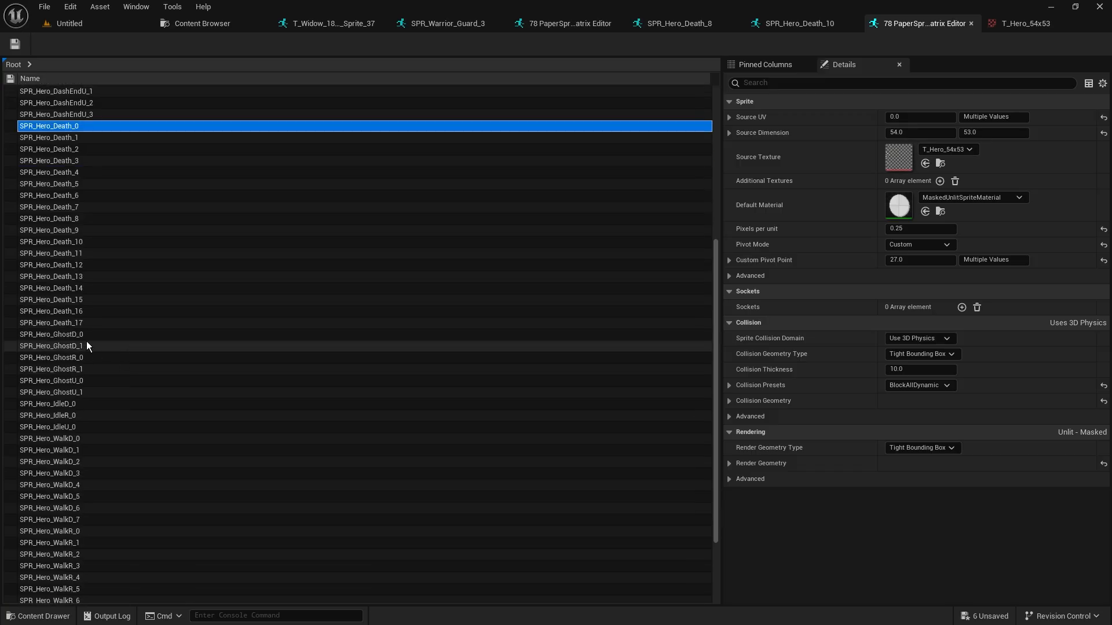
{"action": "left_click", "coordinate": [88, 335], "text": "ctrl"}
{"action": "left_click", "coordinate": [90, 357], "text": "ctrl"}
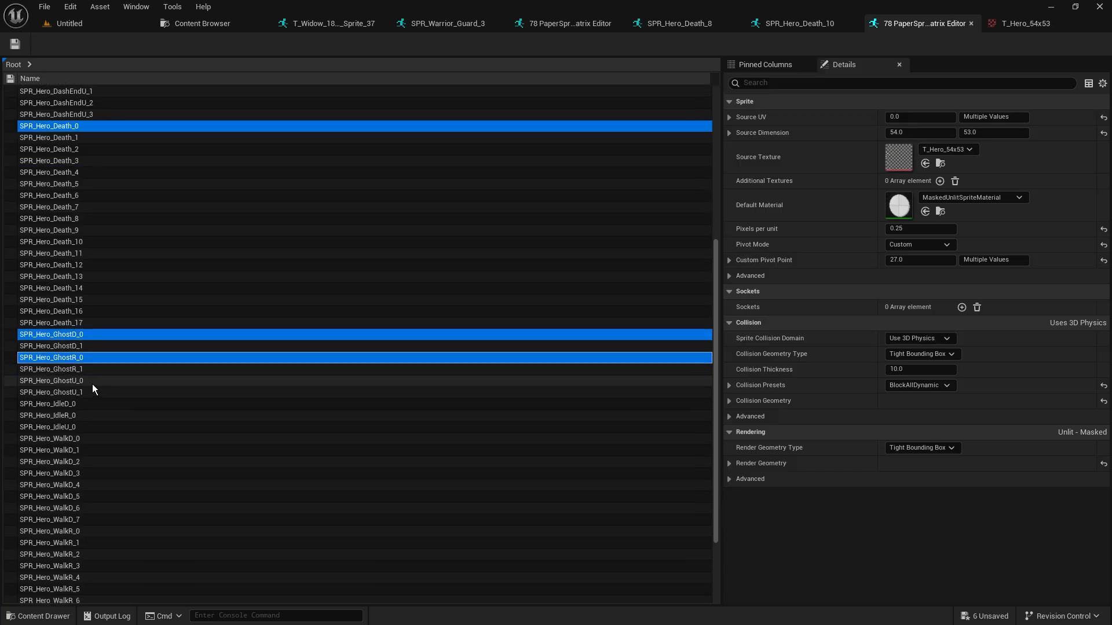
{"action": "left_click", "coordinate": [91, 381], "text": "ctrl"}
{"action": "scroll", "coordinate": [162, 402], "scroll_direction": "down", "scroll_amount": 3}
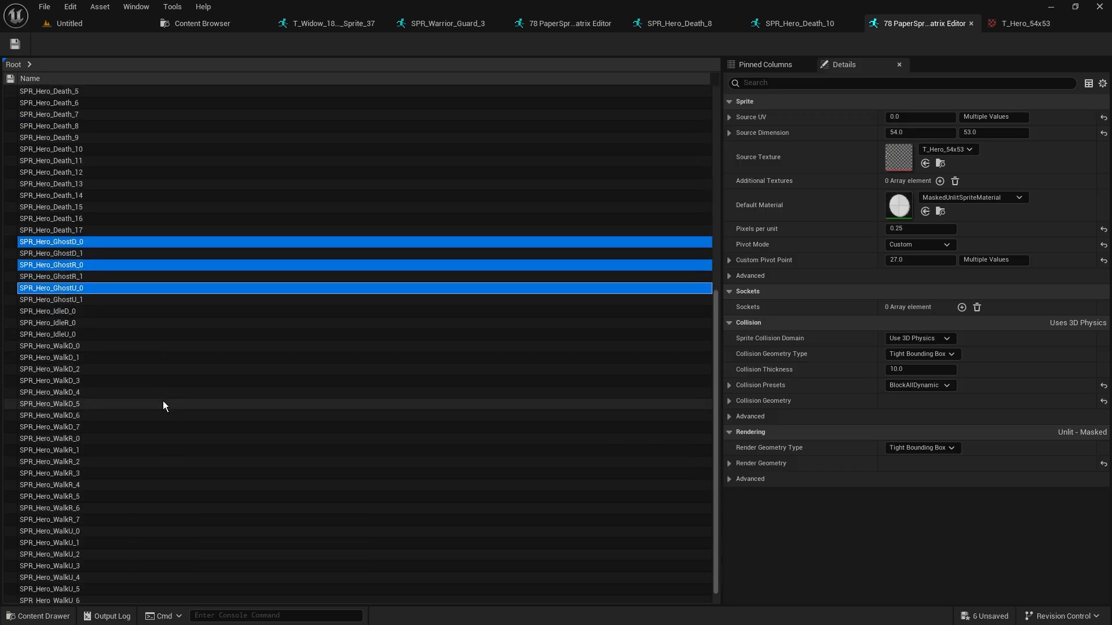
{"action": "left_click", "coordinate": [78, 311], "text": "ctrl"}
{"action": "left_click", "coordinate": [81, 322], "text": "ctrl"}
{"action": "left_click", "coordinate": [84, 335], "text": "ctrl"}
{"action": "scroll", "coordinate": [139, 348], "scroll_direction": "down", "scroll_amount": 1}
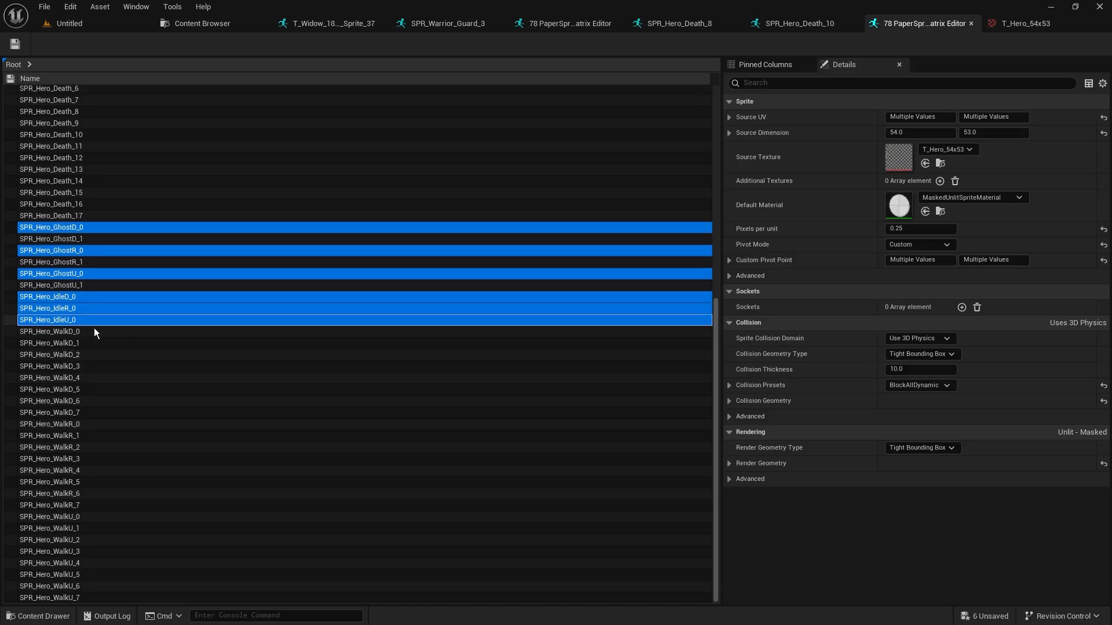
{"action": "left_click", "coordinate": [95, 331], "text": "ctrl"}
{"action": "left_click", "coordinate": [89, 425], "text": "ctrl"}
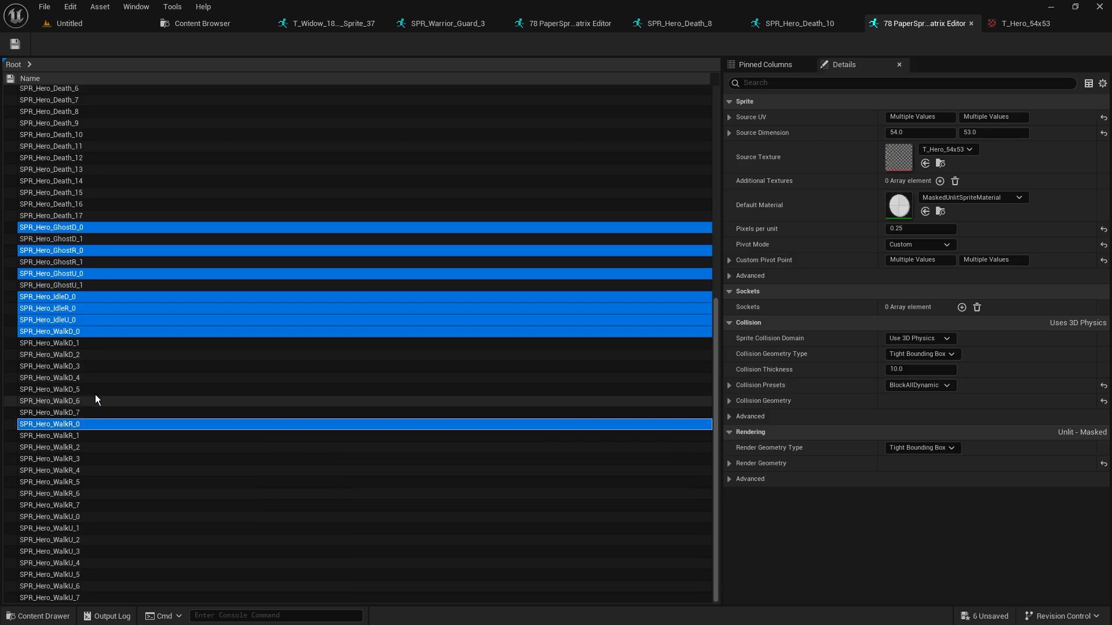
{"action": "left_click", "coordinate": [89, 517], "text": "ctrl"}
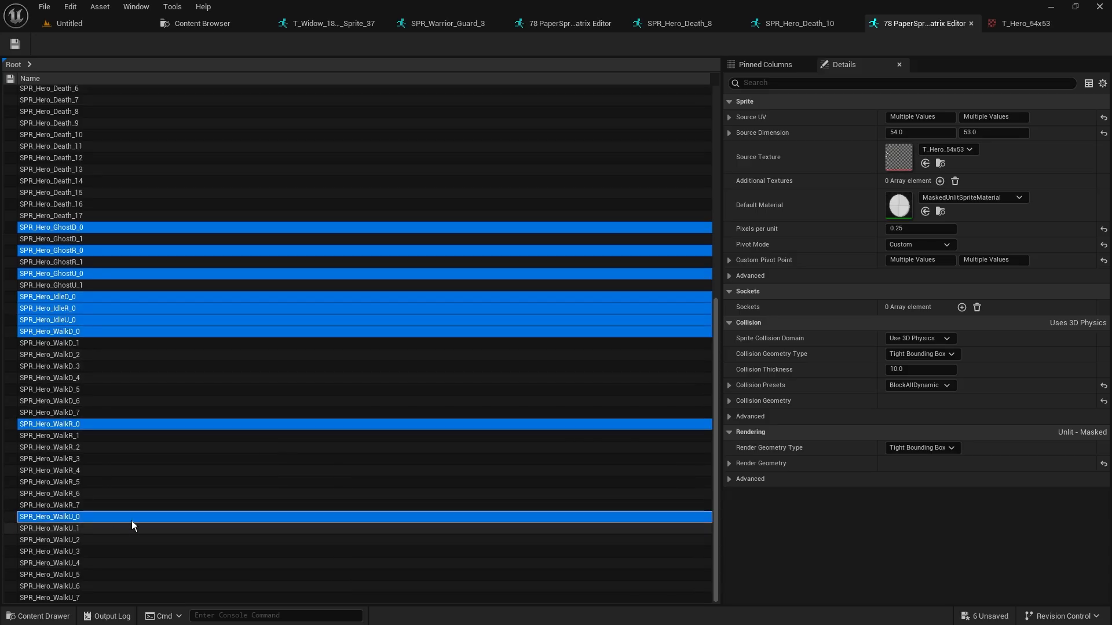
Step: Compare the Custom Pivot Point values of the _0 Ghost and Idle sprites, checking IdleD_0, IdleR_0 and IdleU_0 individually
{"action": "scroll", "coordinate": [265, 342], "scroll_direction": "up", "scroll_amount": 6}
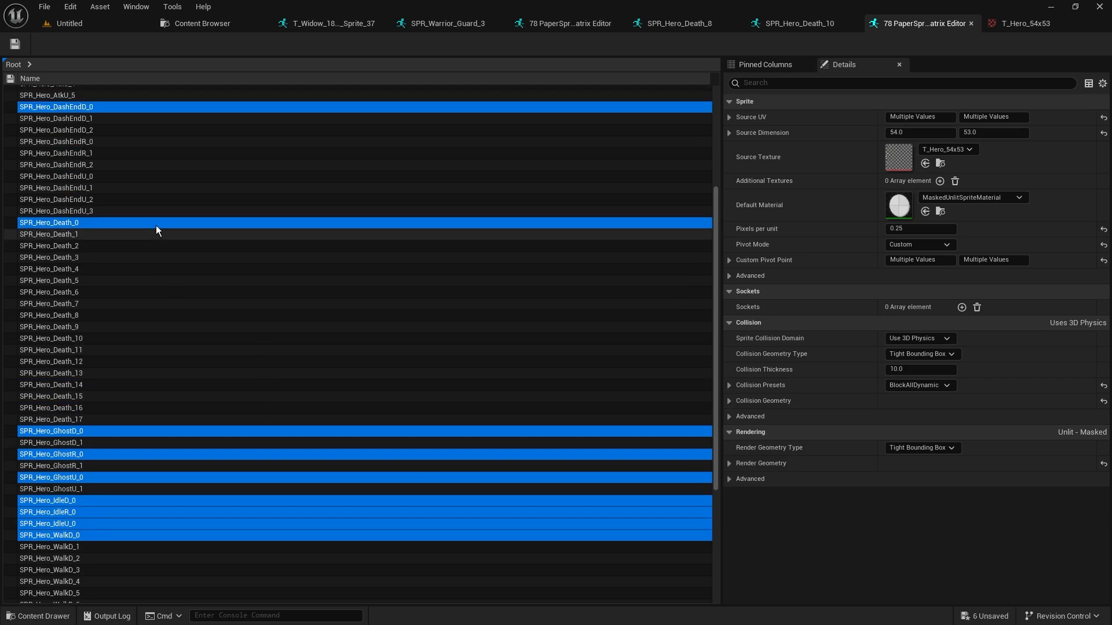
{"action": "scroll", "coordinate": [275, 302], "scroll_direction": "up", "scroll_amount": 5}
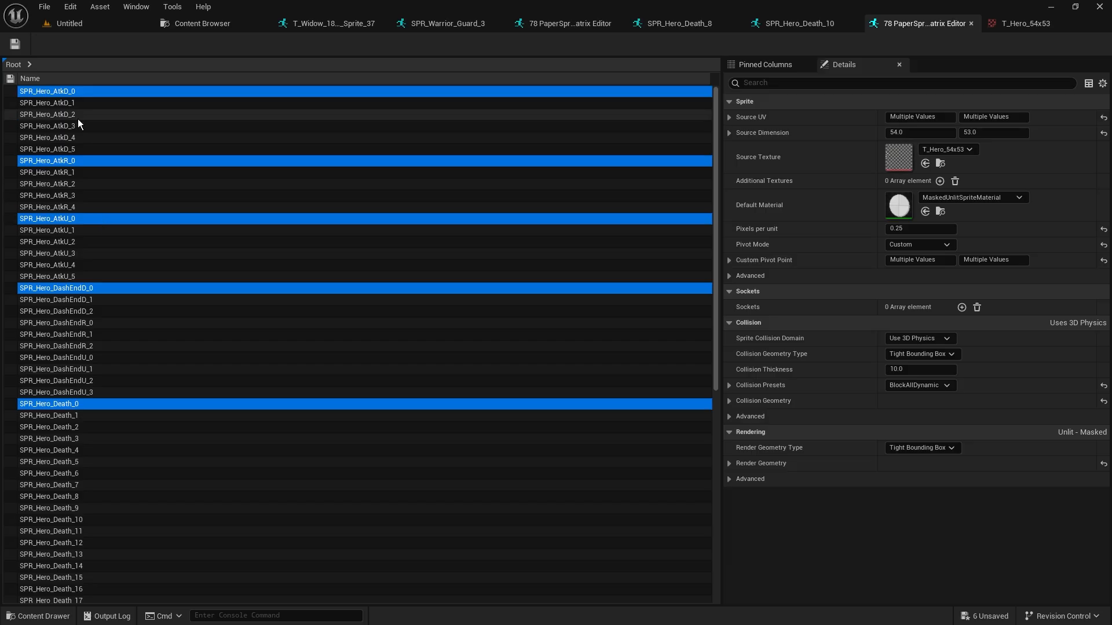
{"action": "scroll", "coordinate": [244, 464], "scroll_direction": "down", "scroll_amount": 19}
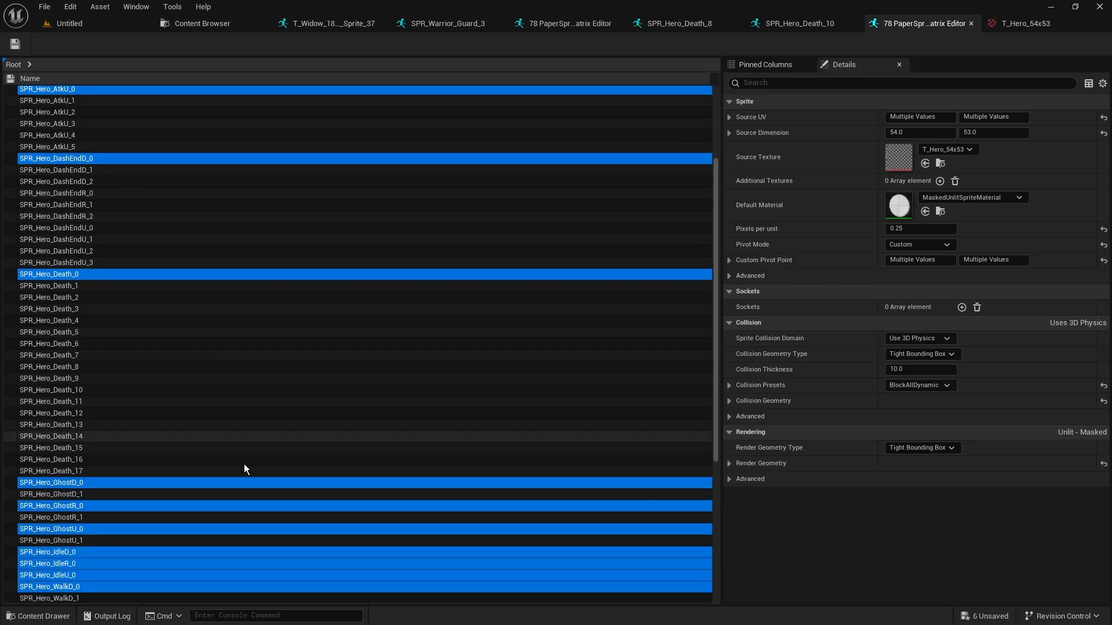
{"action": "left_click", "coordinate": [98, 330], "text": "ctrl"}
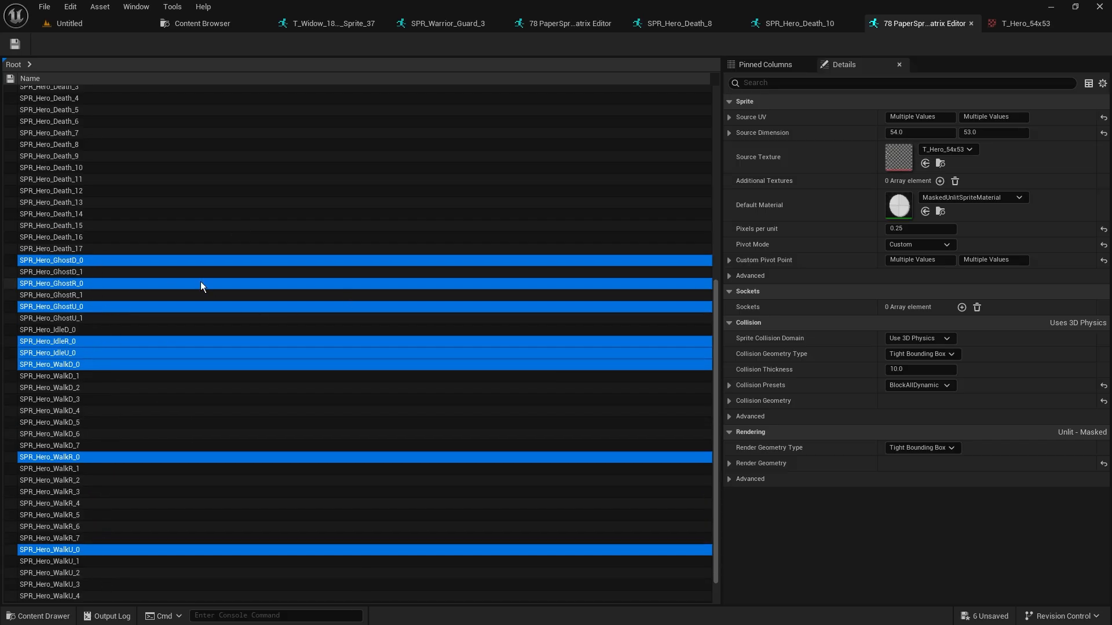
{"action": "left_click", "coordinate": [92, 260]}
{"action": "left_click", "coordinate": [93, 284], "text": "ctrl"}
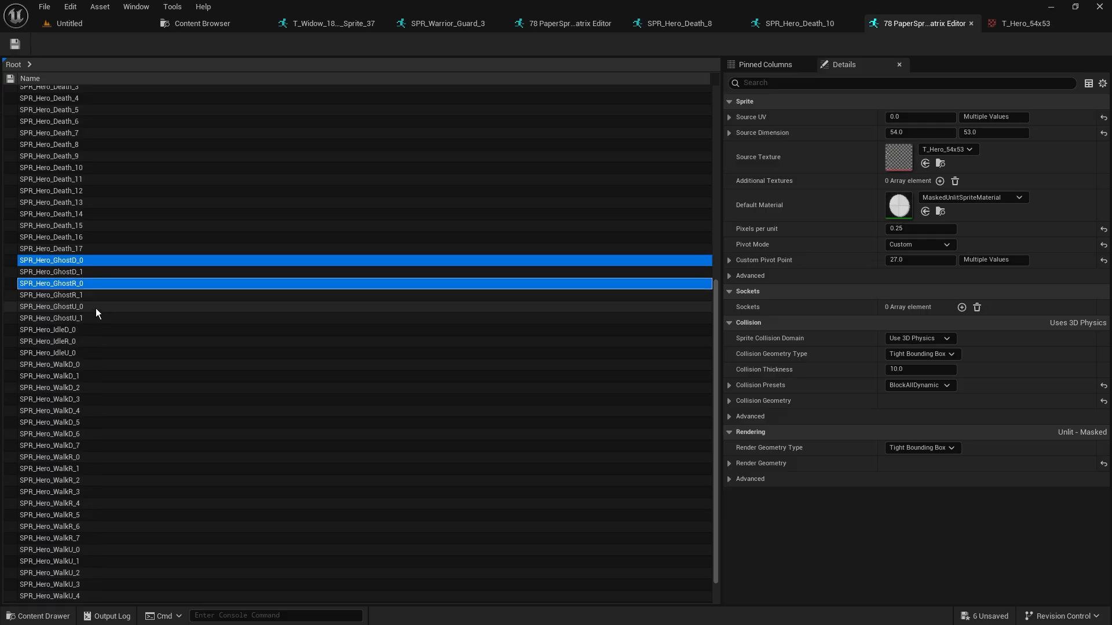
{"action": "left_click", "coordinate": [95, 307], "text": "ctrl"}
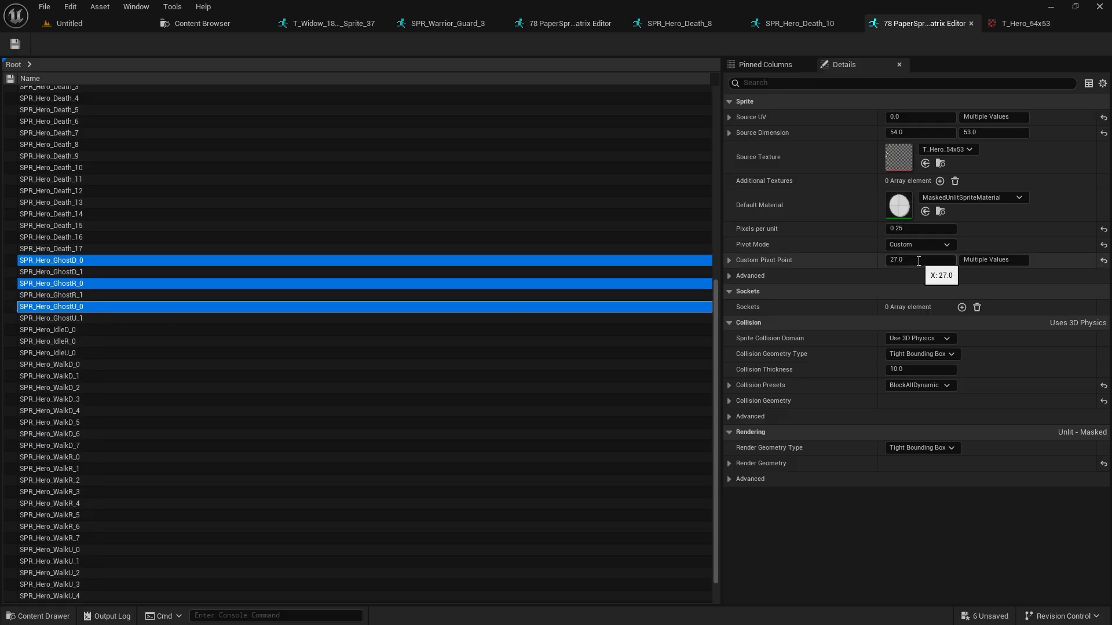
{"action": "left_click", "coordinate": [83, 330], "text": "ctrl"}
{"action": "left_click", "coordinate": [85, 343], "text": "ctrl"}
{"action": "left_click", "coordinate": [92, 350], "text": "ctrl"}
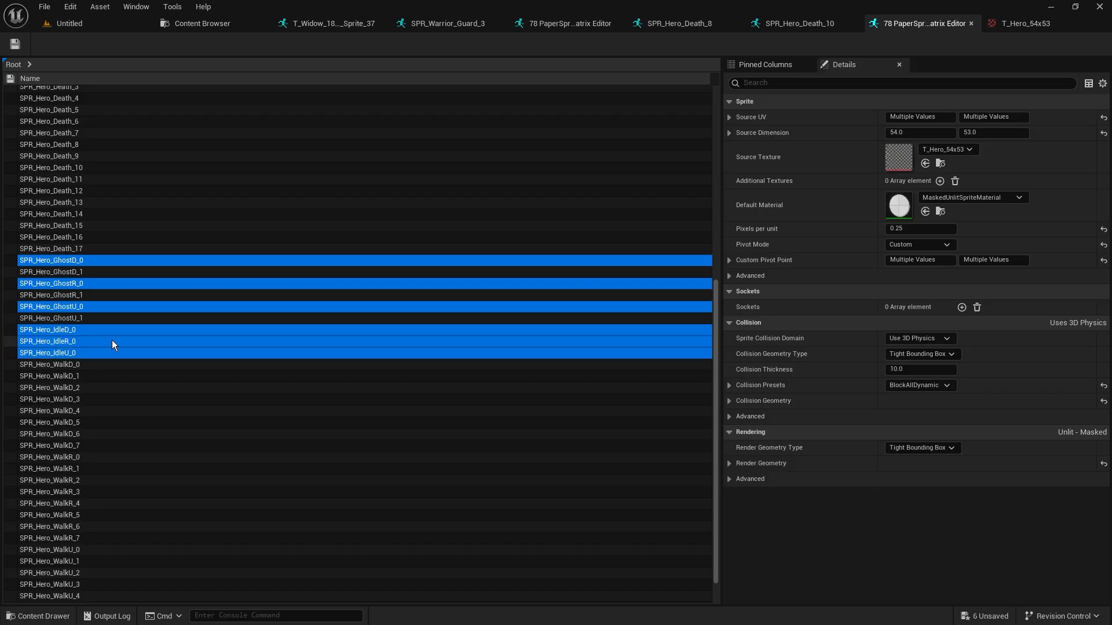
{"action": "left_click", "coordinate": [99, 339]}
{"action": "left_click", "coordinate": [98, 331]}
{"action": "left_click", "coordinate": [102, 352]}
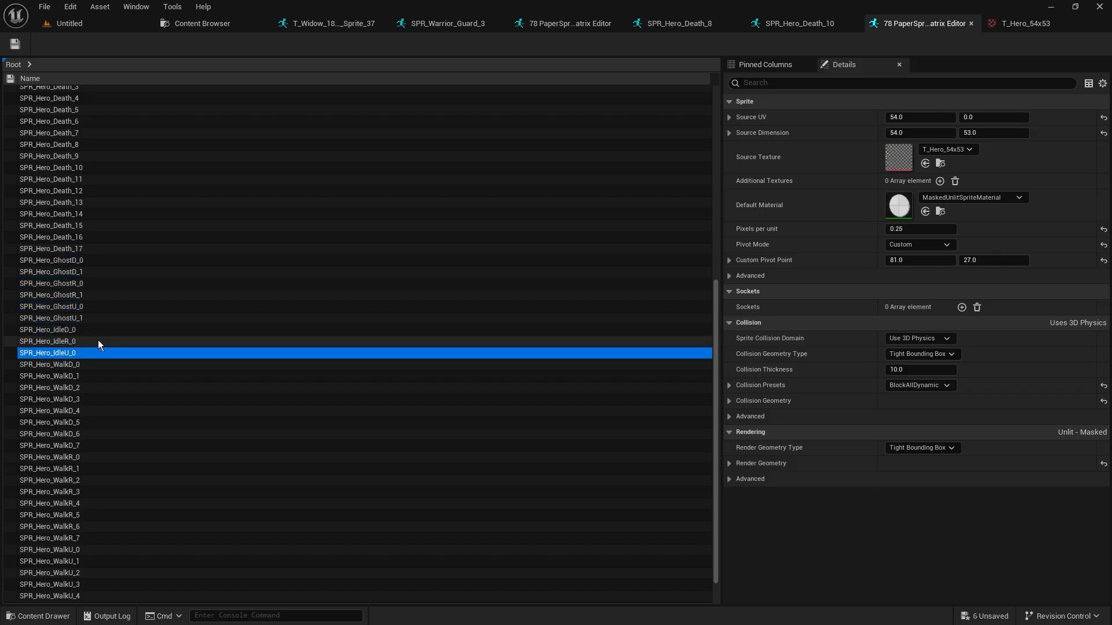
{"action": "left_click", "coordinate": [99, 340]}
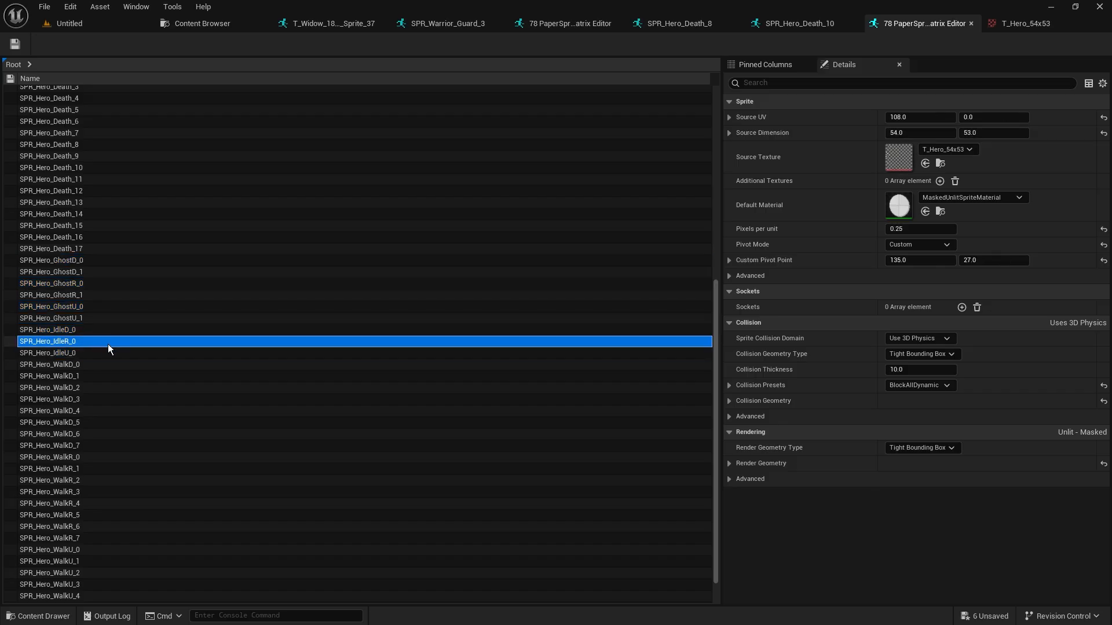
Step: Reopen the T_Hero_54x53 texture from the level's Content Drawer, examine the idle row of the sprite sheet, and close it
{"action": "left_click", "coordinate": [92, 17]}
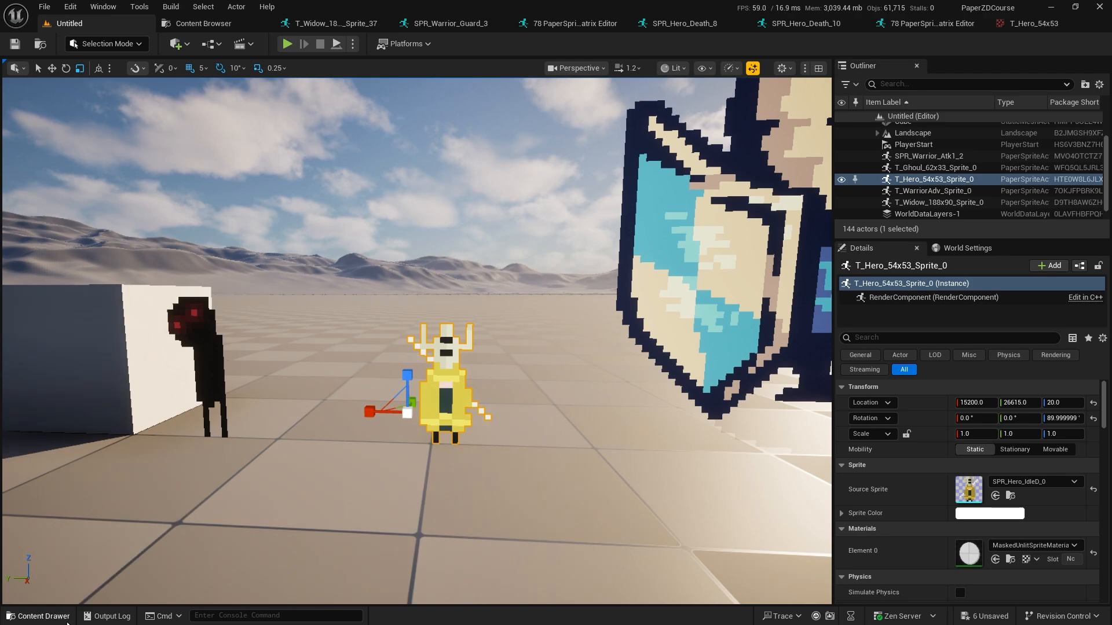
{"action": "left_click", "coordinate": [43, 616]}
{"action": "double_click", "coordinate": [268, 281]}
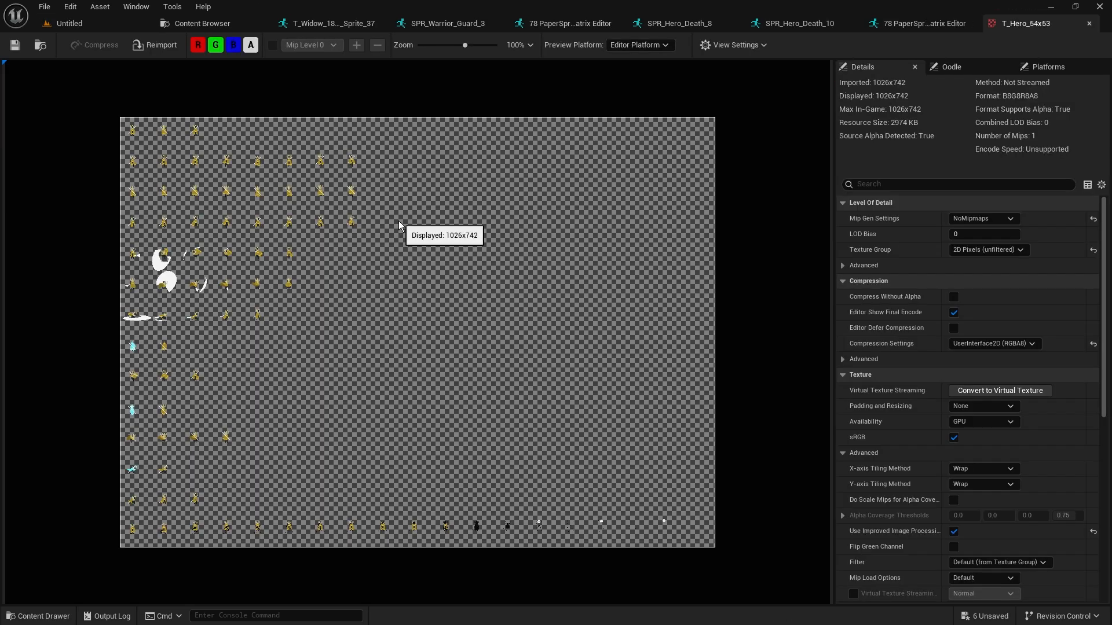
{"action": "scroll", "coordinate": [165, 168], "scroll_direction": "up", "scroll_amount": 5}
{"action": "right_click_drag", "start_coordinate": [164, 165], "coordinate": [639, 366]}
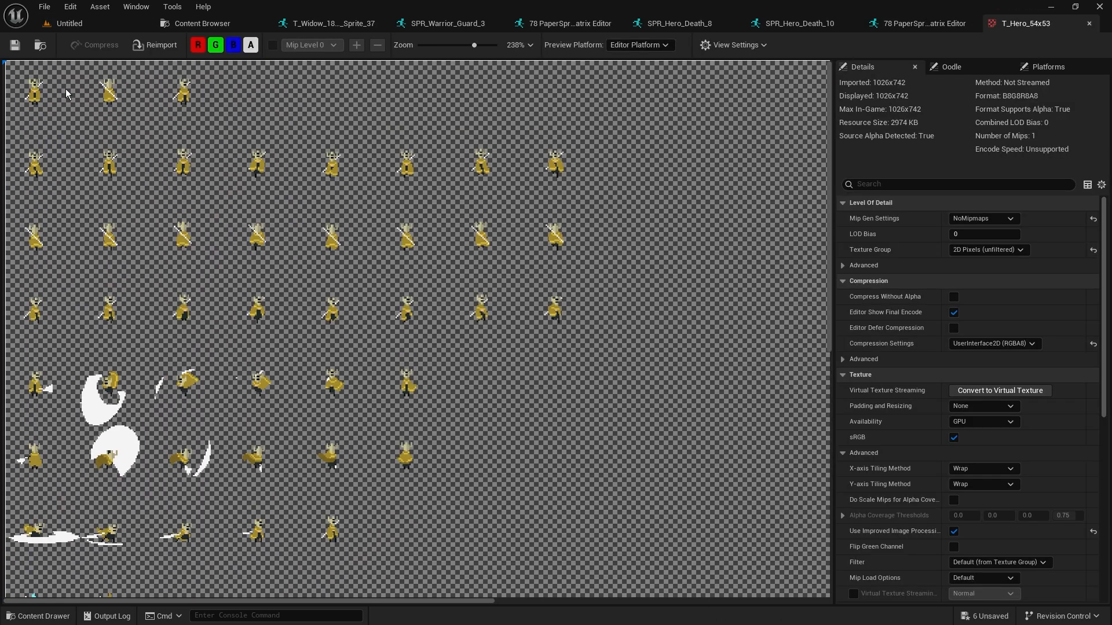
{"action": "scroll", "coordinate": [30, 94], "scroll_direction": "up", "scroll_amount": 2}
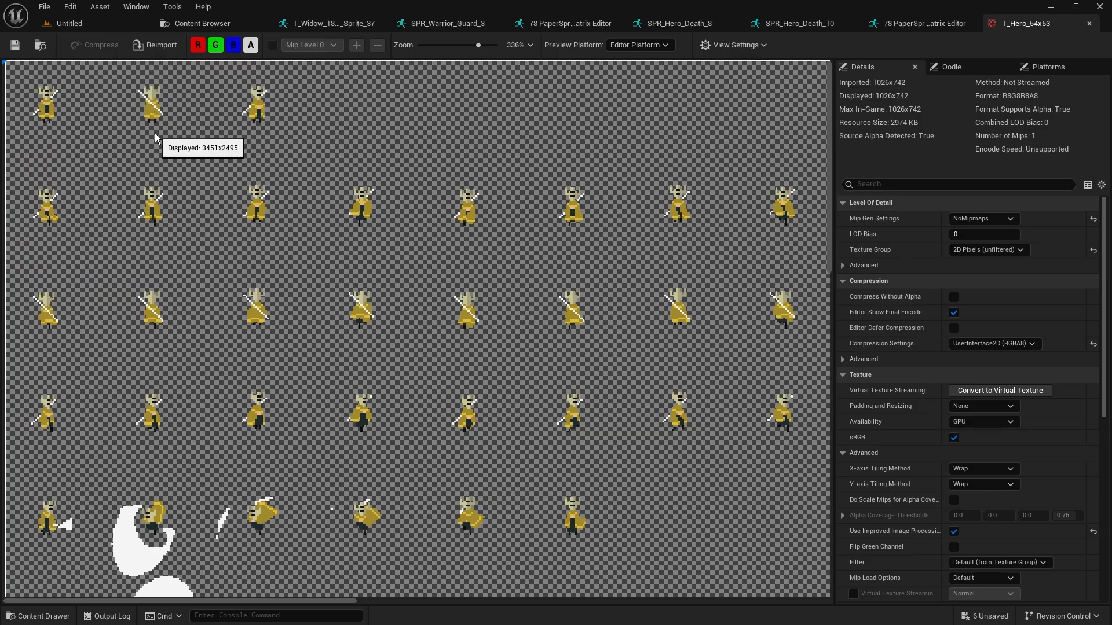
{"action": "left_click", "coordinate": [1088, 23]}
Step: Set the Custom Pivot Point X of the sheet's first-column hero sprites, including AtkD_0, AtkR_0, AtkU_0, IdleD_0 and WalkD_0, to 21 and save all
{"action": "scroll", "coordinate": [183, 189], "scroll_direction": "up", "scroll_amount": 10}
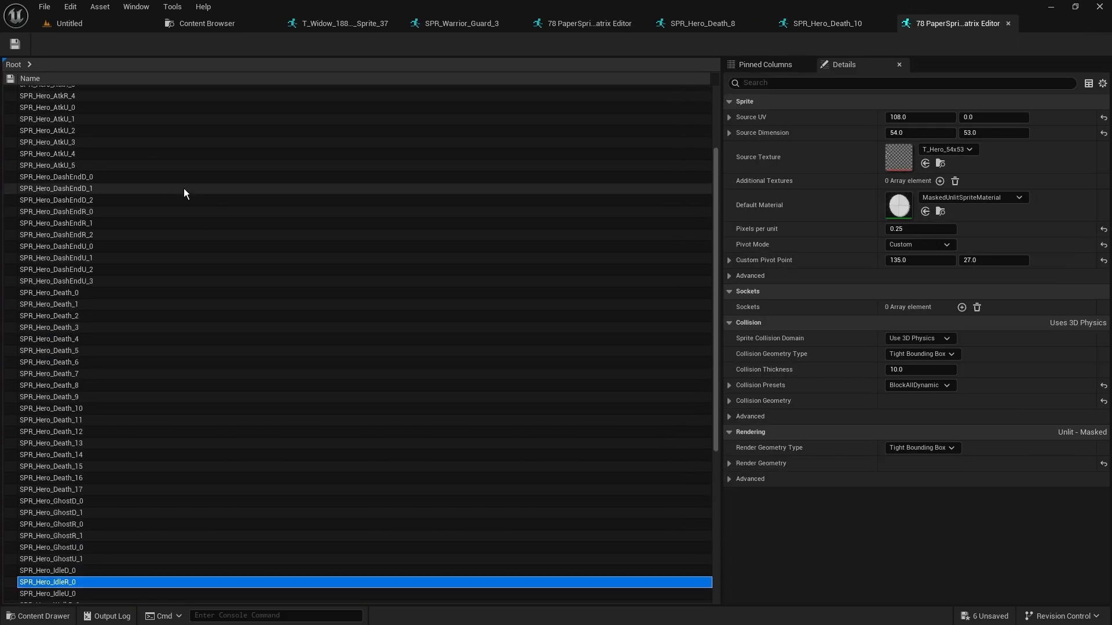
{"action": "left_click", "coordinate": [96, 91]}
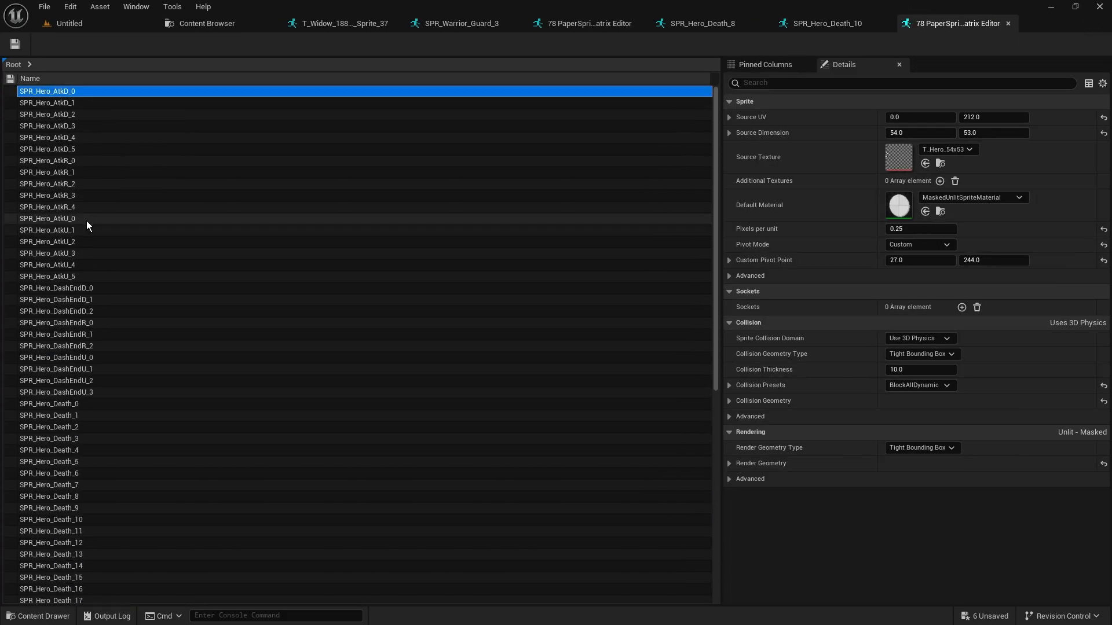
{"action": "left_click", "coordinate": [94, 162], "text": "ctrl"}
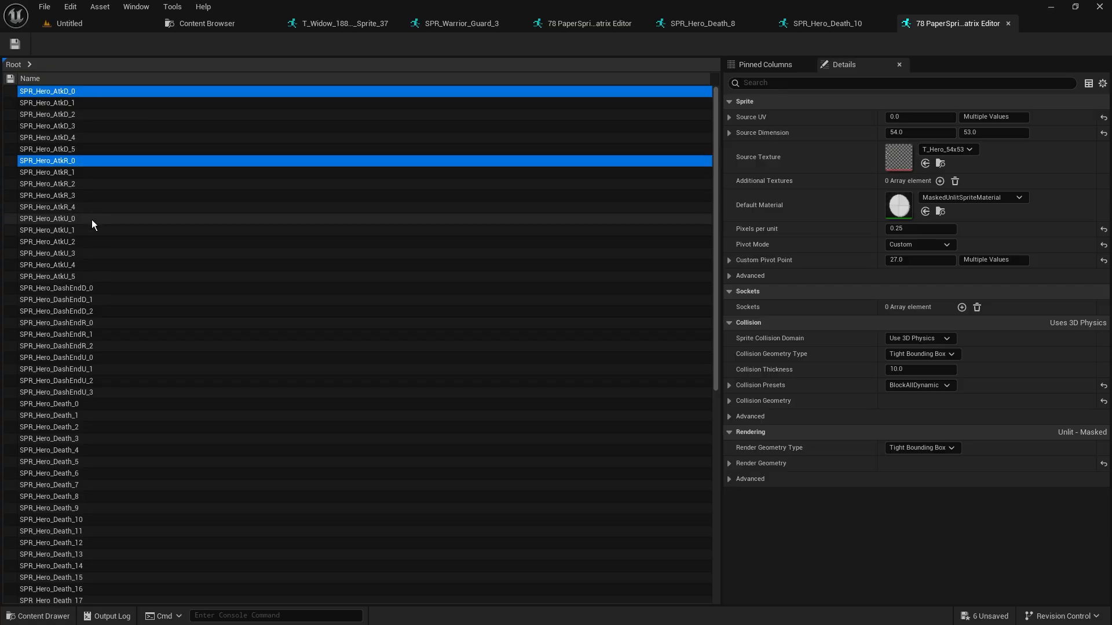
{"action": "left_click", "coordinate": [91, 218], "text": "ctrl"}
{"action": "left_click", "coordinate": [97, 288], "text": "ctrl"}
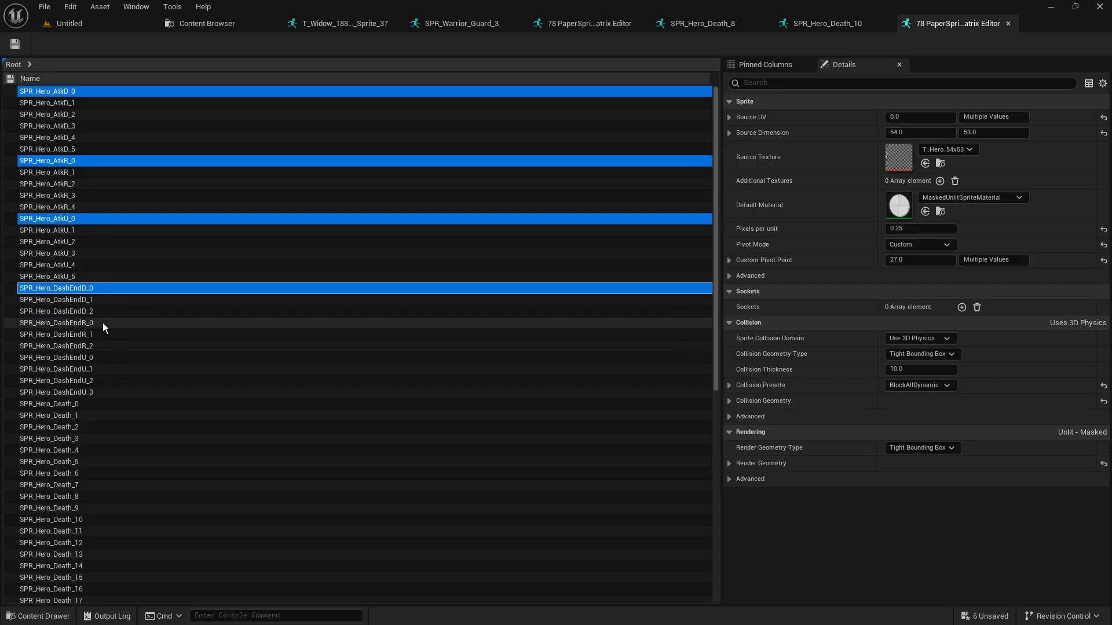
{"action": "left_click", "coordinate": [103, 322], "text": "ctrl"}
{"action": "left_click", "coordinate": [109, 357], "text": "ctrl"}
{"action": "scroll", "coordinate": [95, 307], "scroll_direction": "down", "scroll_amount": 10}
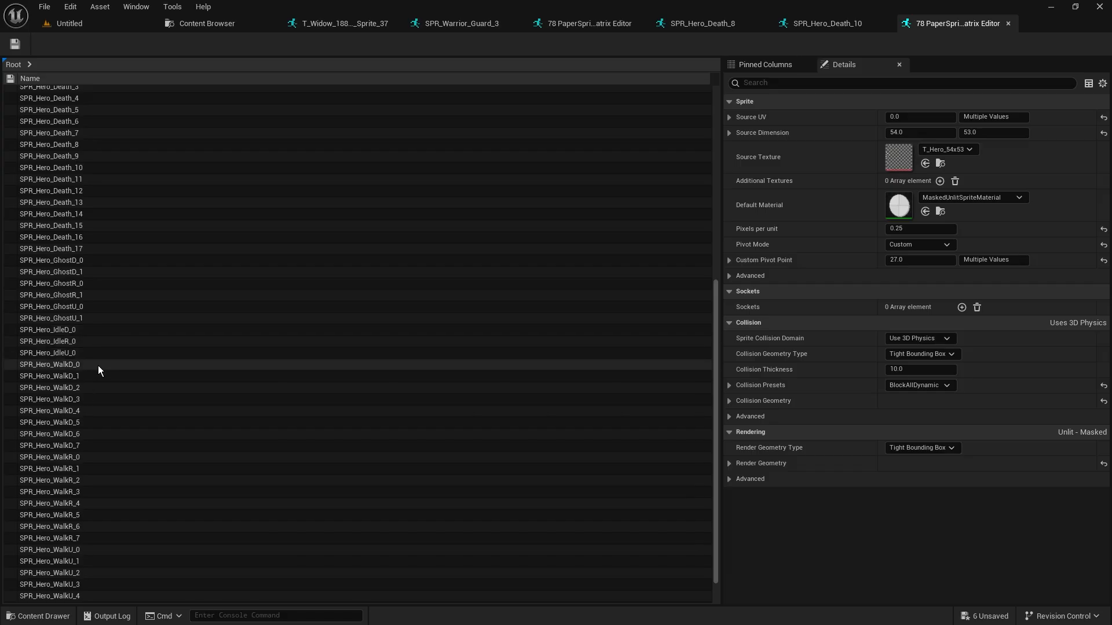
{"action": "left_click", "coordinate": [89, 332], "text": "ctrl"}
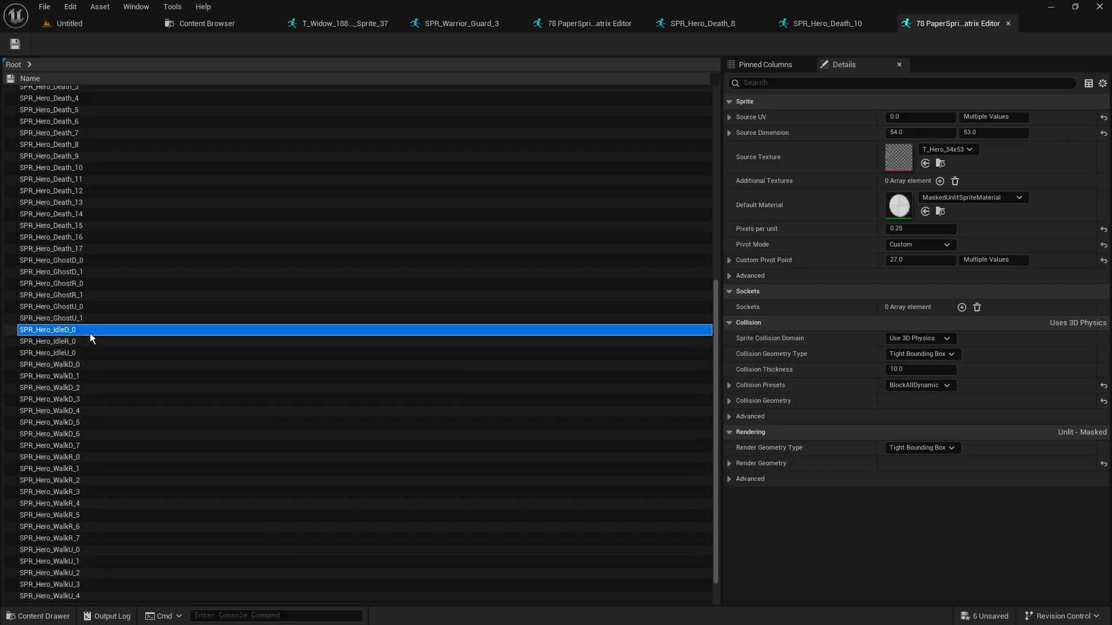
{"action": "left_click", "coordinate": [92, 365], "text": "ctrl"}
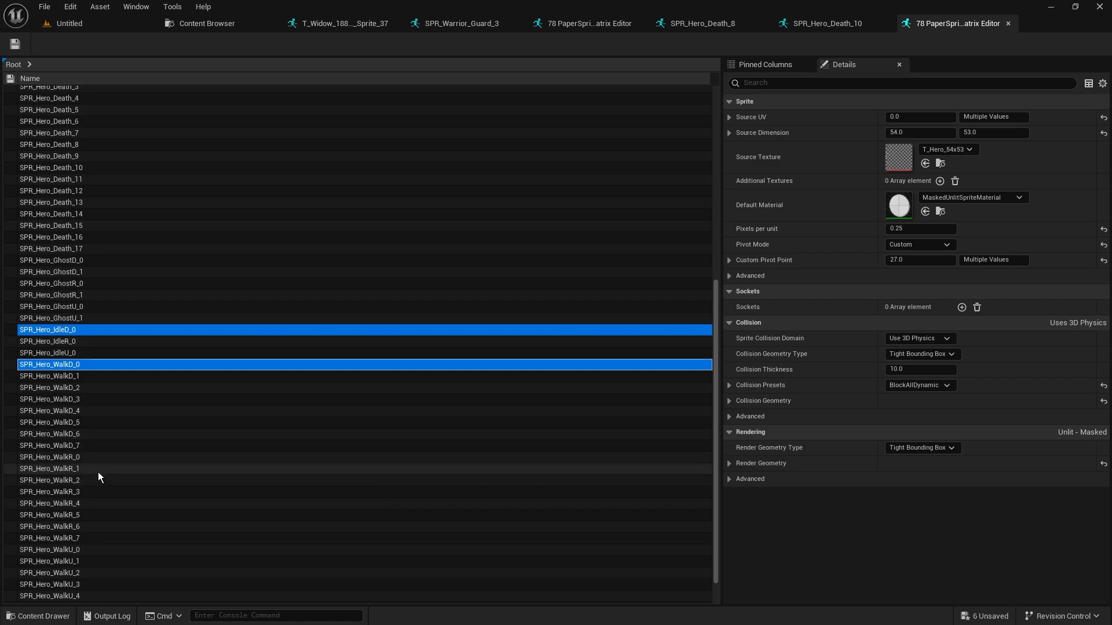
{"action": "left_click", "coordinate": [94, 455], "text": "ctrl"}
{"action": "left_click", "coordinate": [95, 552], "text": "ctrl"}
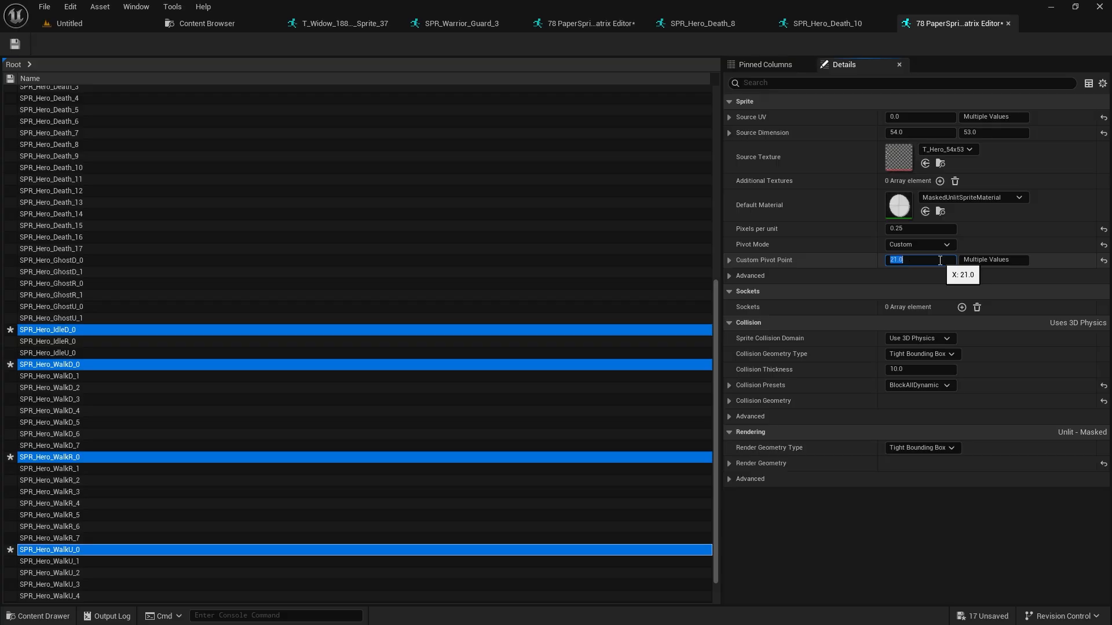
{"action": "left_click", "coordinate": [43, 5]}
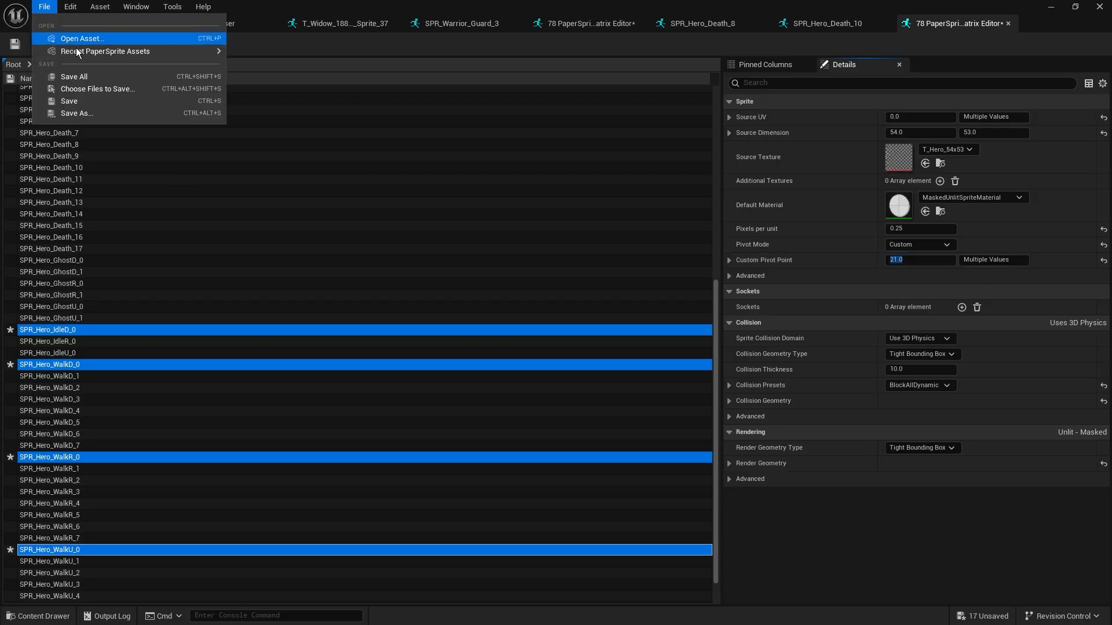
{"action": "left_click", "coordinate": [84, 75]}
Step: Return to the level and inspect the placed hero sprite's alignment with its pivot up close
{"action": "left_click", "coordinate": [69, 23]}
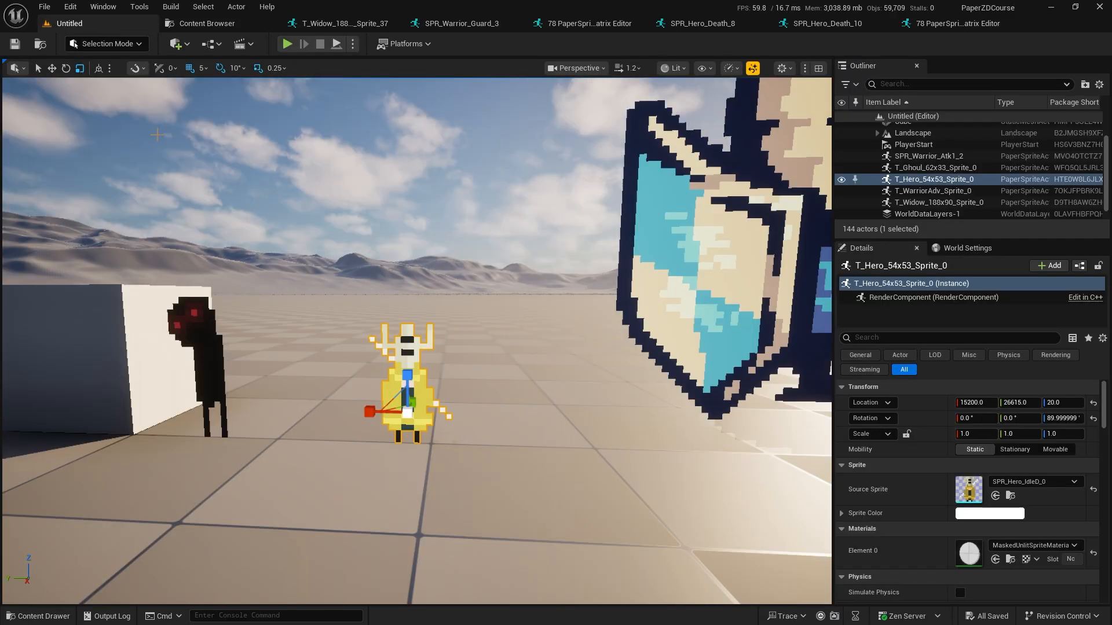
{"action": "key", "text": "w"}
{"action": "right_click_drag", "start_coordinate": [472, 453], "coordinate": [382, 452]}
{"action": "key", "text": "q"}
{"action": "right_click_drag", "start_coordinate": [359, 382], "coordinate": [357, 382]}
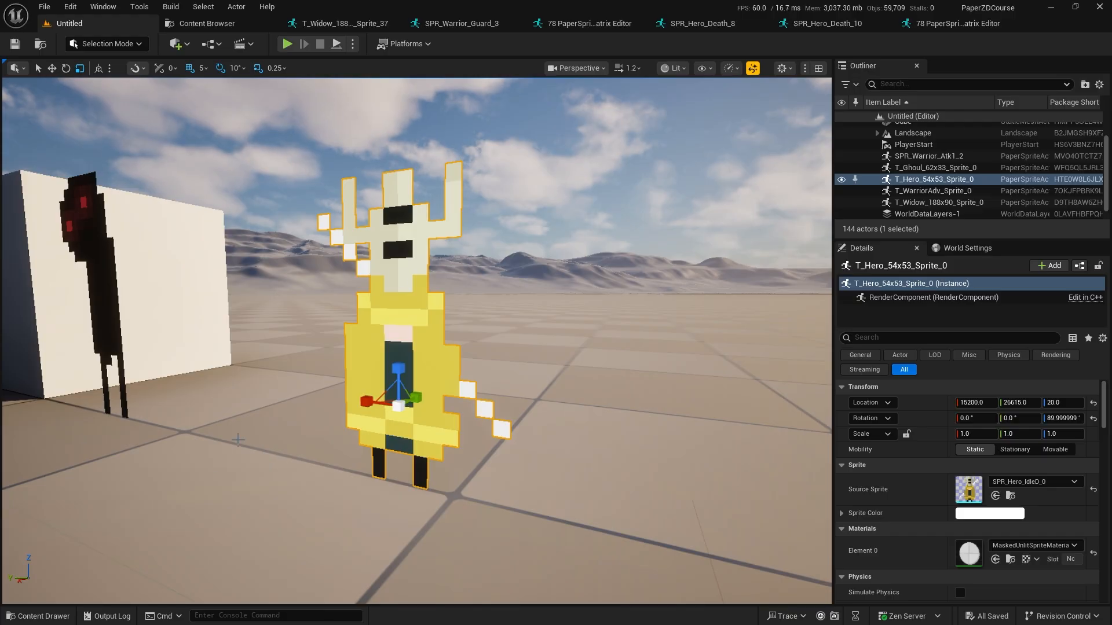
Step: Place the SPR_Hero_AtkD_0 sprite from the Hero Sprites folder in the level as a test and delete it
{"action": "left_click", "coordinate": [58, 615]}
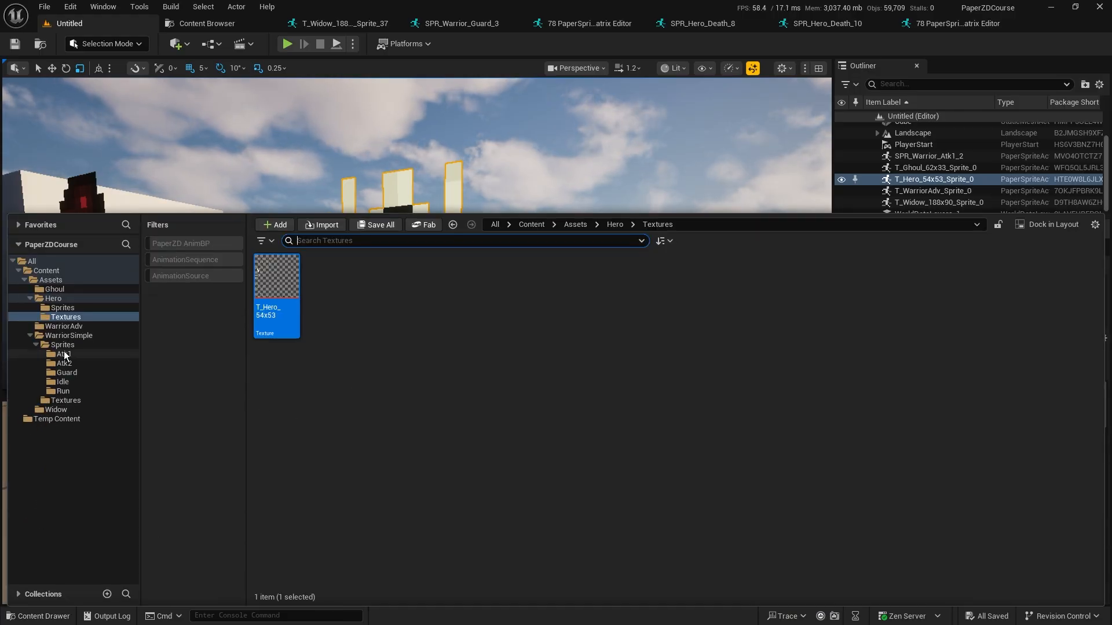
{"action": "left_click", "coordinate": [62, 307]}
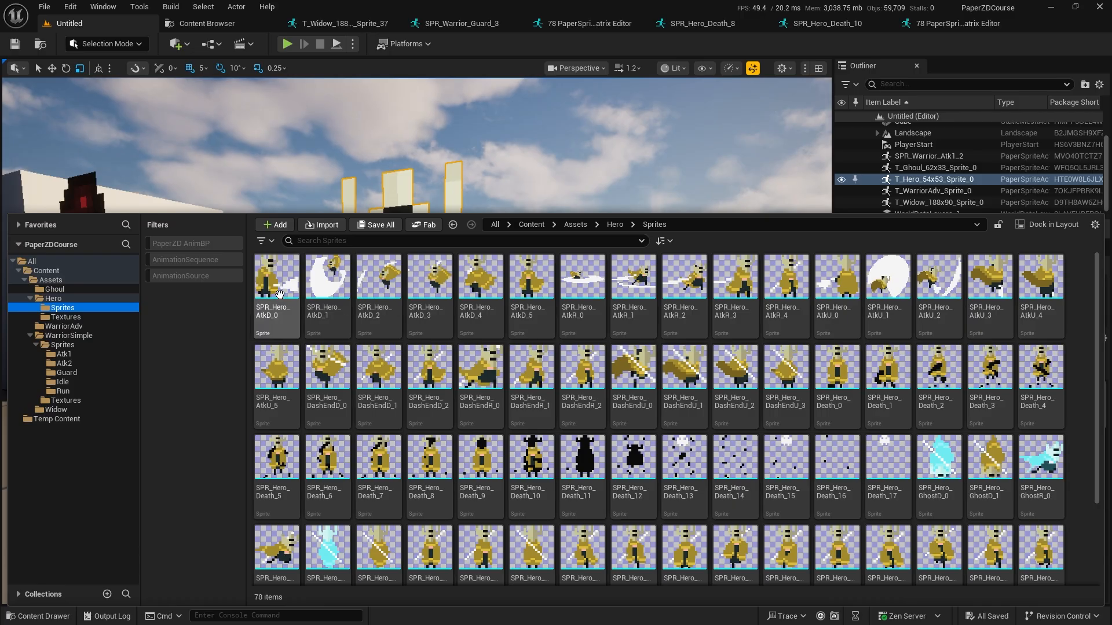
{"action": "left_click", "coordinate": [275, 270]}
{"action": "left_click_drag", "start_coordinate": [275, 270], "coordinate": [614, 518]}
{"action": "key", "text": "e"}
{"action": "key", "text": "Delete"}
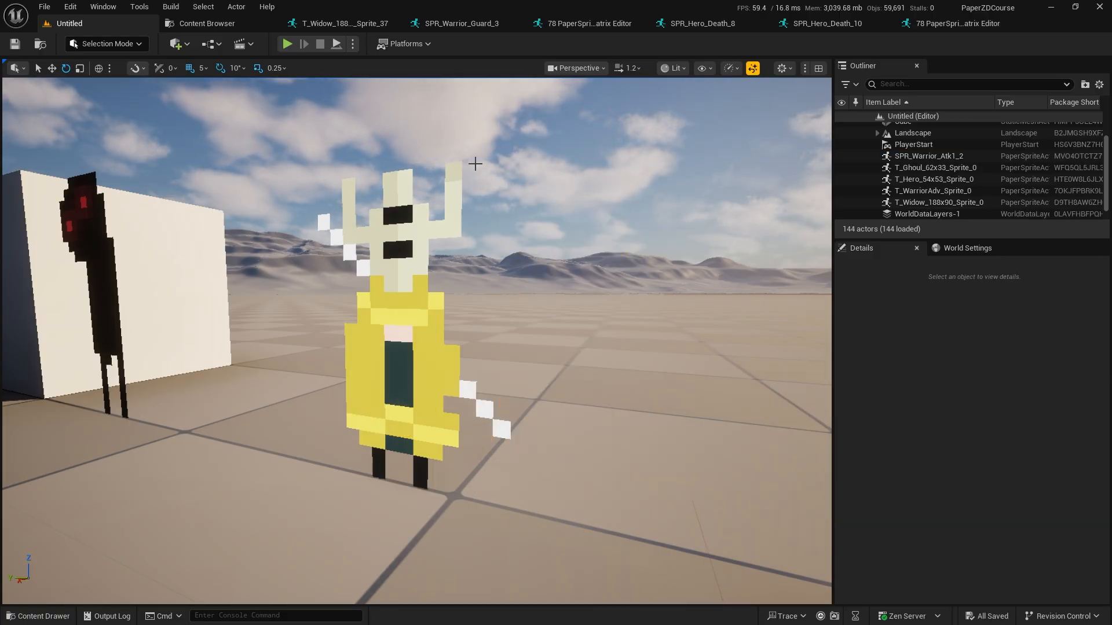
Step: In the 78-sprite Property Matrix, set the Custom Pivot Point Y of SPR_Hero_AtkR_0 through SPR_Hero_AtkR_4 to 350
{"action": "left_click", "coordinate": [947, 26]}
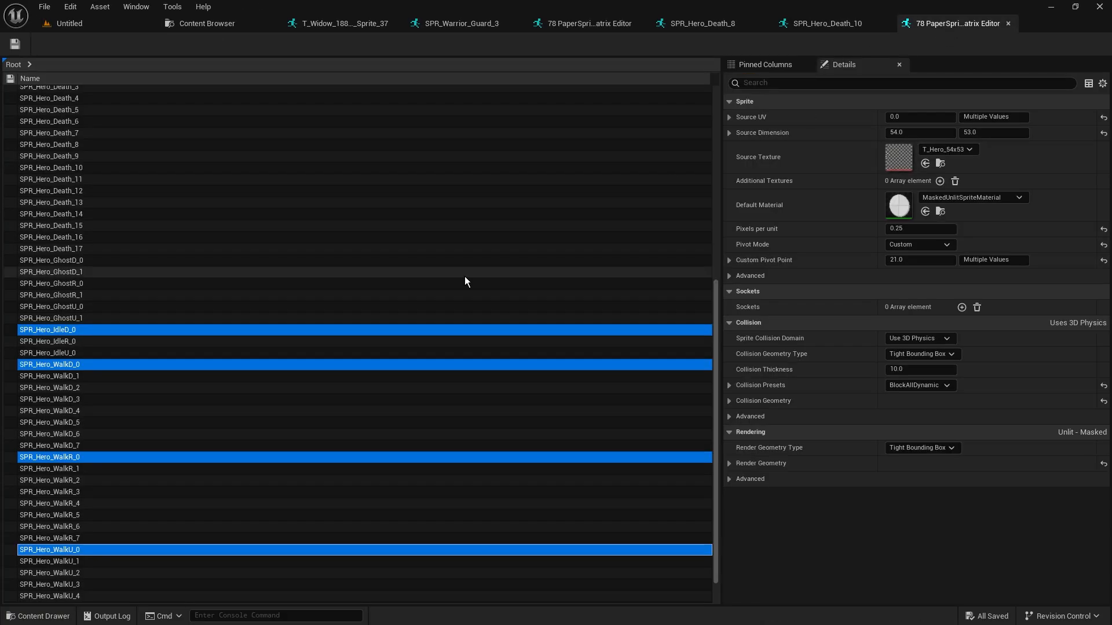
{"action": "left_click", "coordinate": [206, 307]}
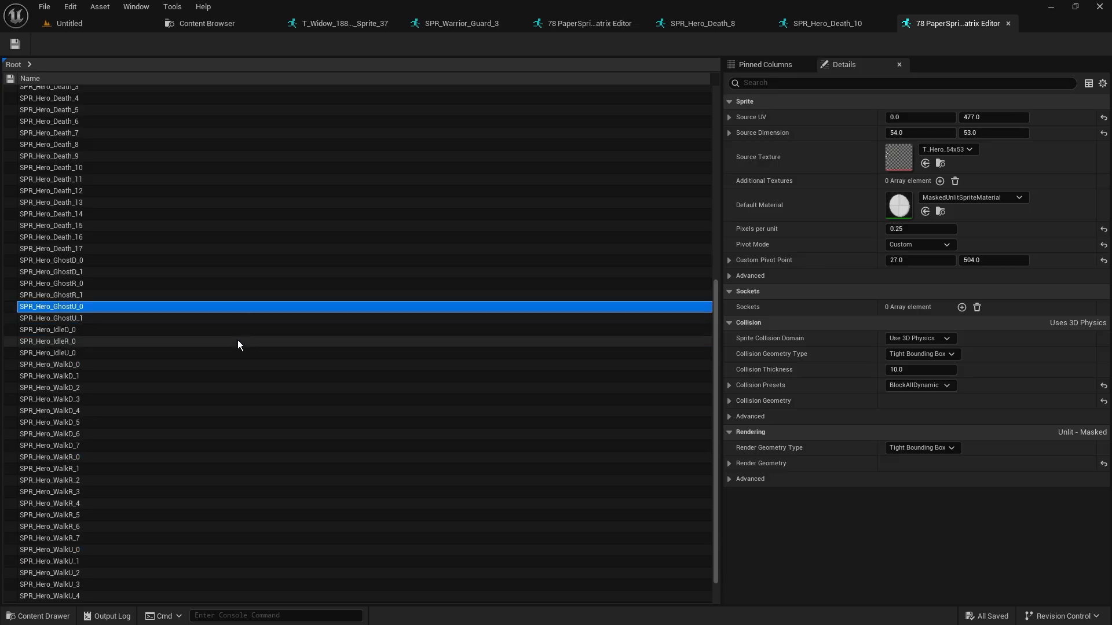
{"action": "scroll", "coordinate": [239, 346], "scroll_direction": "up", "scroll_amount": 8}
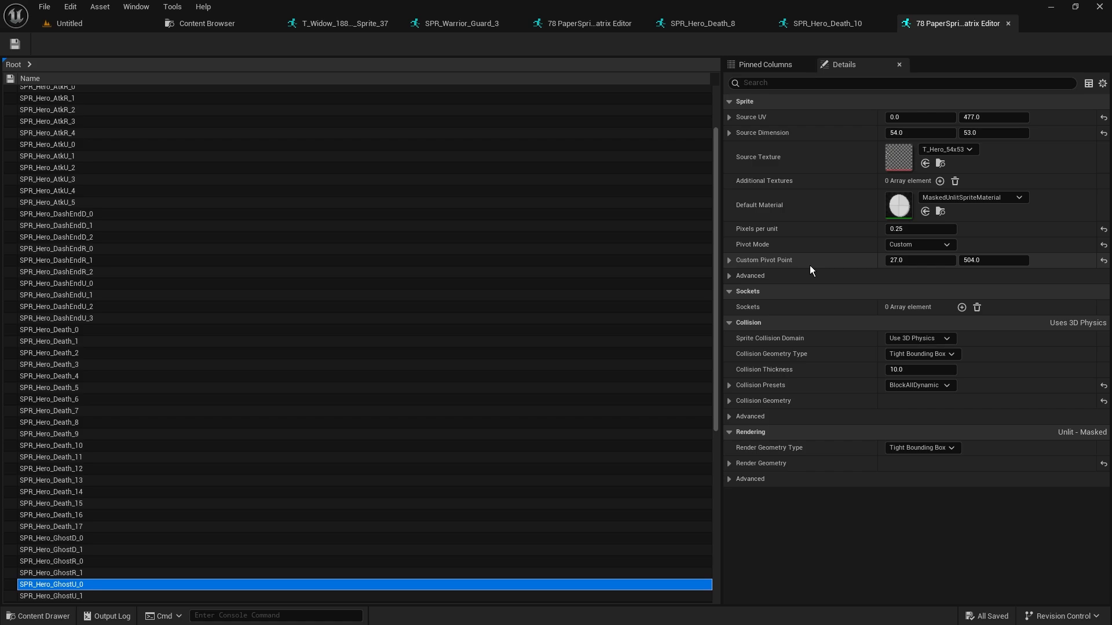
{"action": "scroll", "coordinate": [262, 308], "scroll_direction": "up", "scroll_amount": 3}
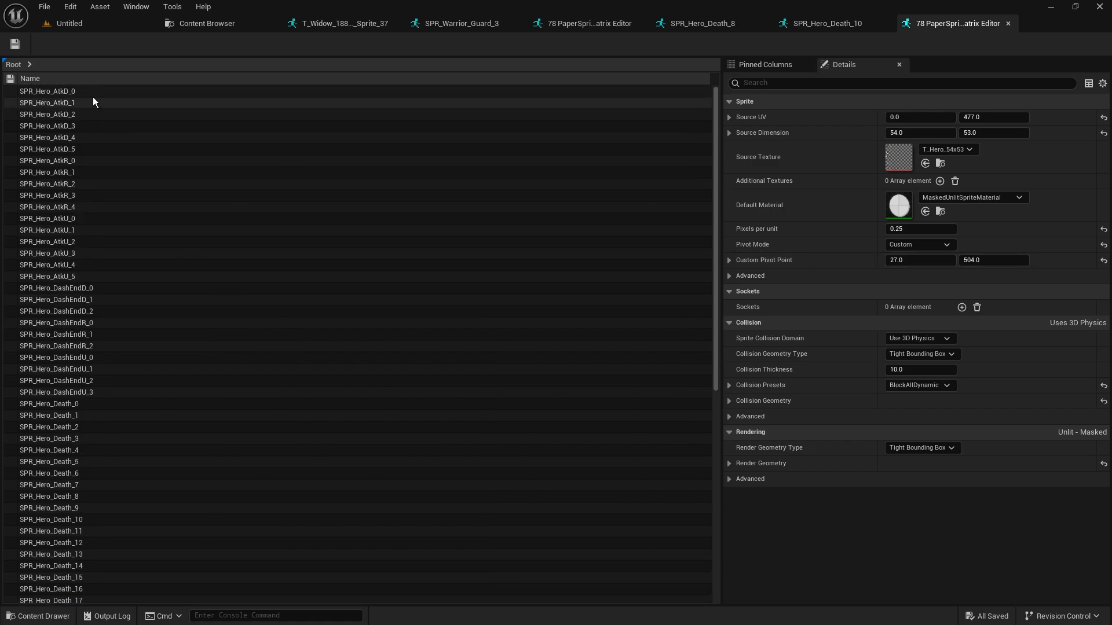
{"action": "left_click", "coordinate": [88, 165]}
{"action": "left_click", "coordinate": [87, 207], "text": "shift"}
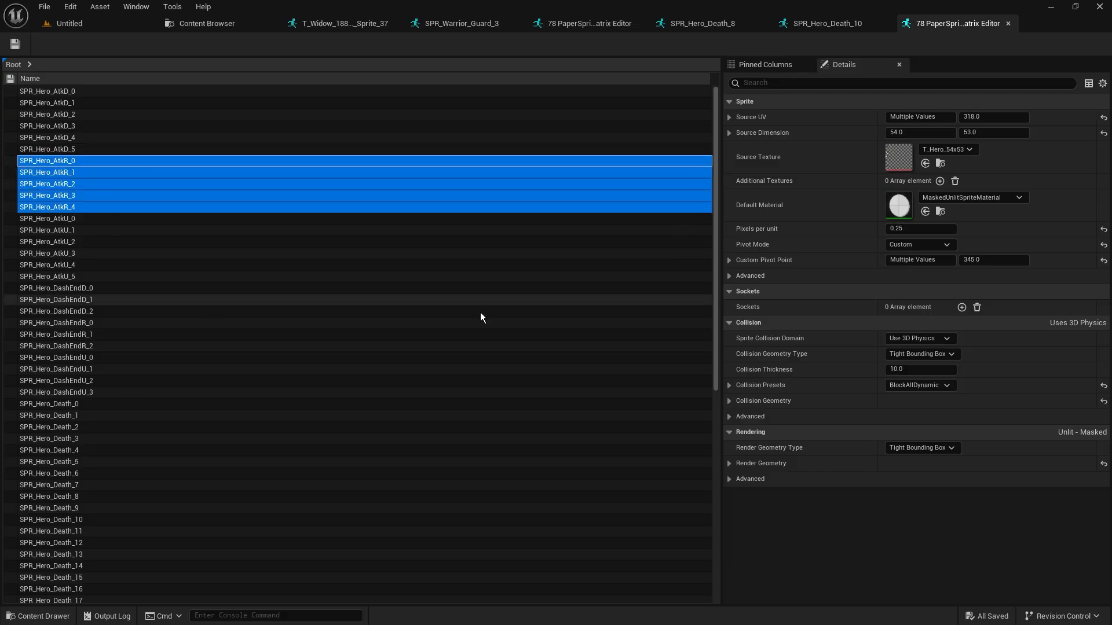
{"action": "left_click", "coordinate": [963, 259]}
{"action": "left_click", "coordinate": [1011, 260]}
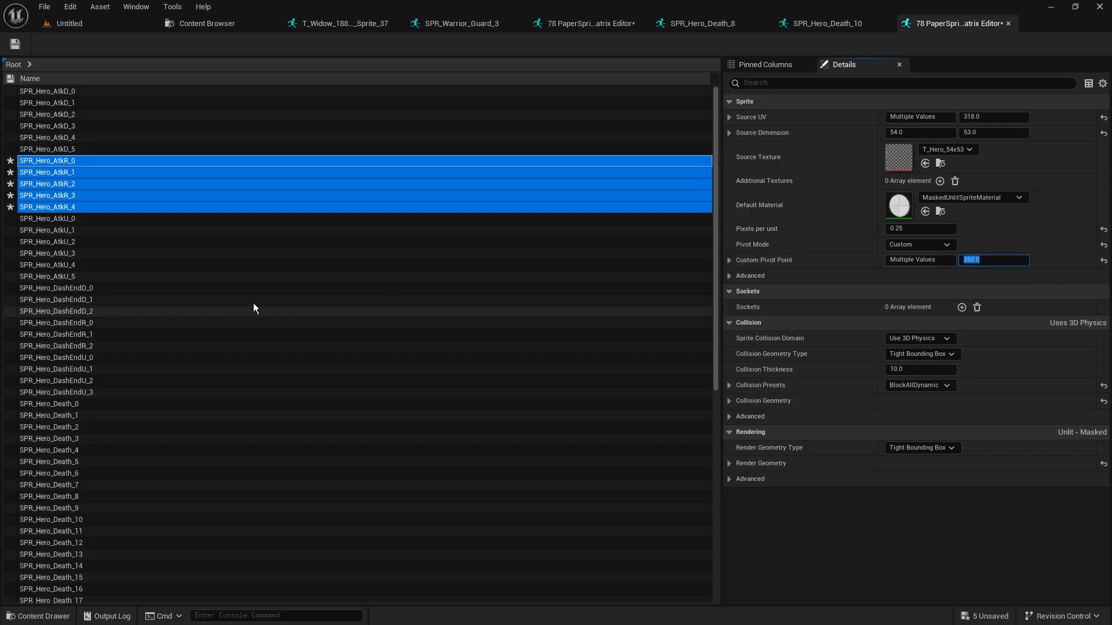
Step: Add 5 to the Custom Pivot Point Y of SPR_Hero_AtkU_0 through SPR_Hero_AtkU_5, making it 297
{"action": "left_click", "coordinate": [128, 219]}
{"action": "left_click", "coordinate": [134, 277], "text": "shift"}
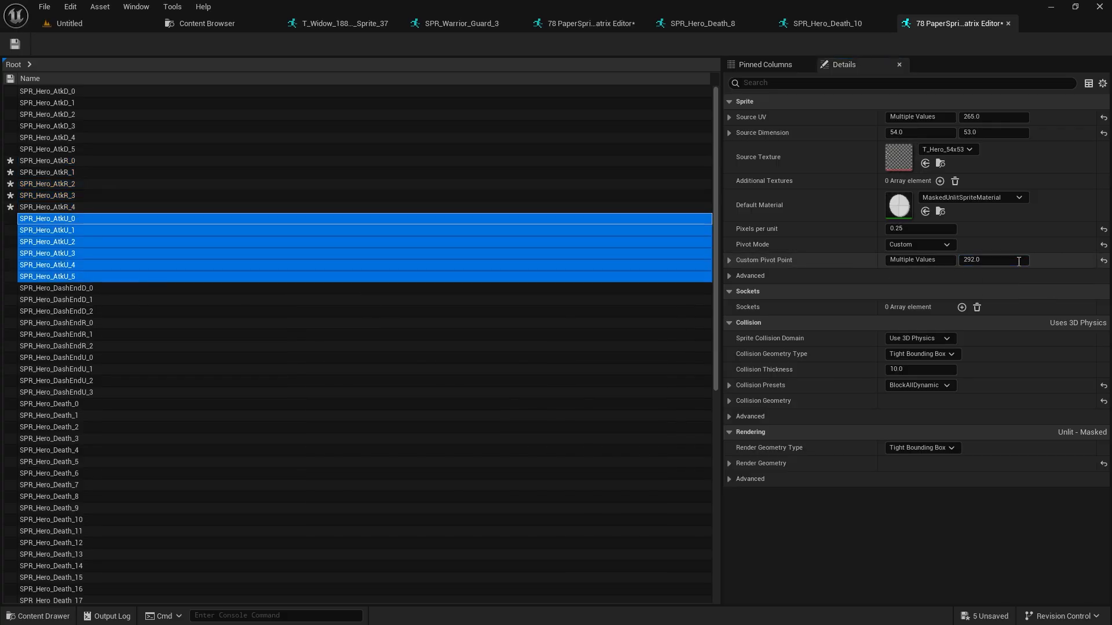
{"action": "left_click", "coordinate": [1011, 261]}
{"action": "type", "text": "+5"}
{"action": "key", "text": "Return"}
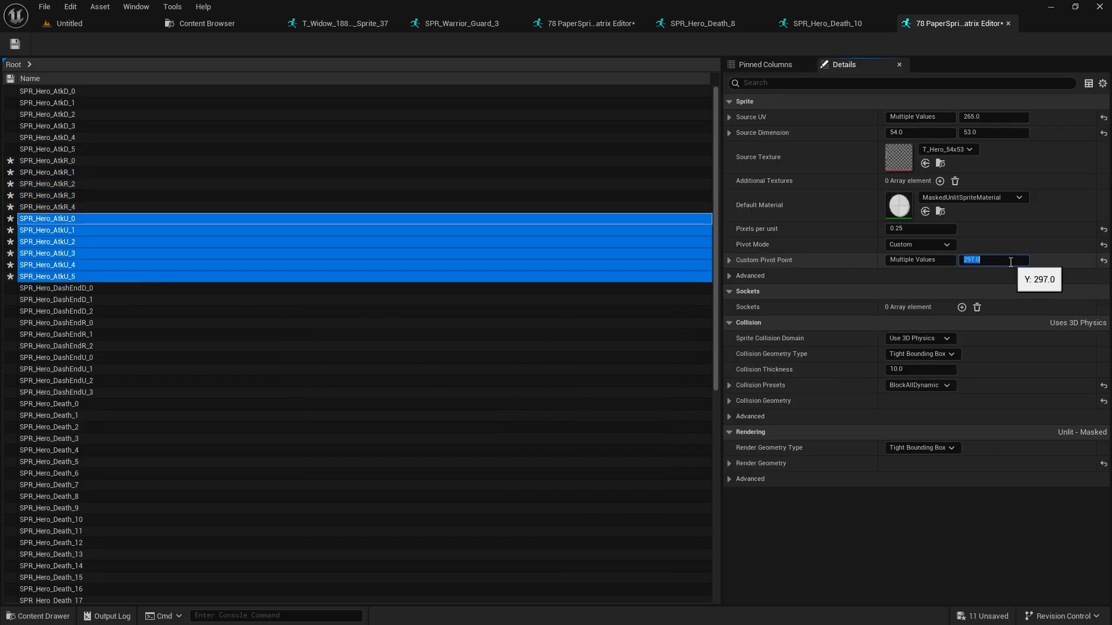
Step: Add 5 to the Custom Pivot Point Y of SPR_Hero_DashEndD_0 through SPR_Hero_DashEndD_2, making it 456
{"action": "left_click", "coordinate": [108, 290]}
{"action": "left_click", "coordinate": [118, 311], "text": "shift"}
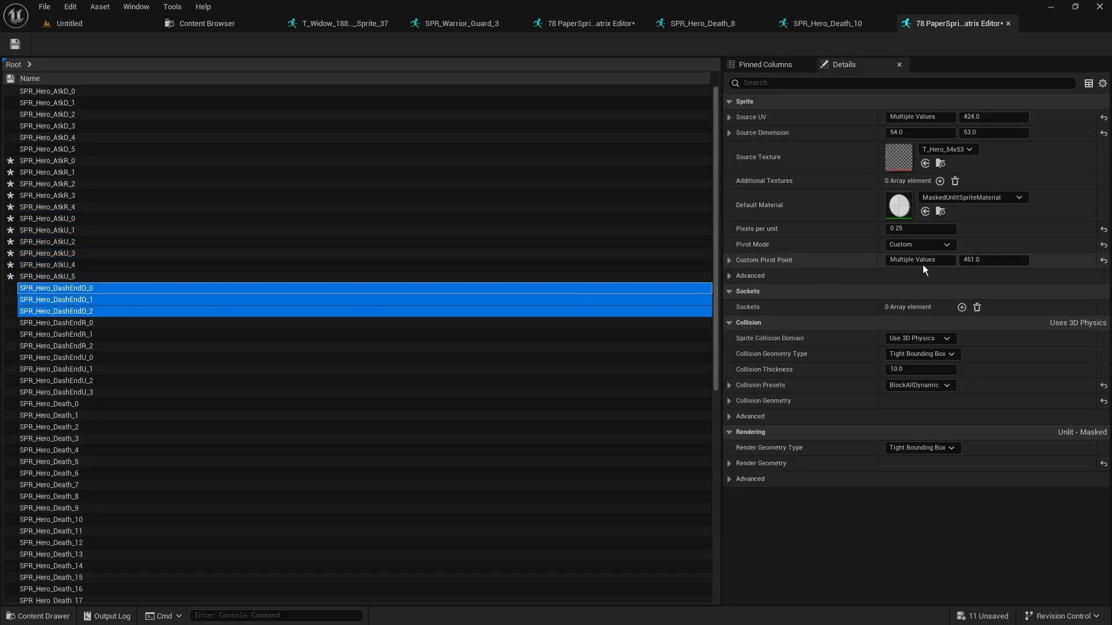
{"action": "type", "text": "5"}
{"action": "key", "text": "Return"}
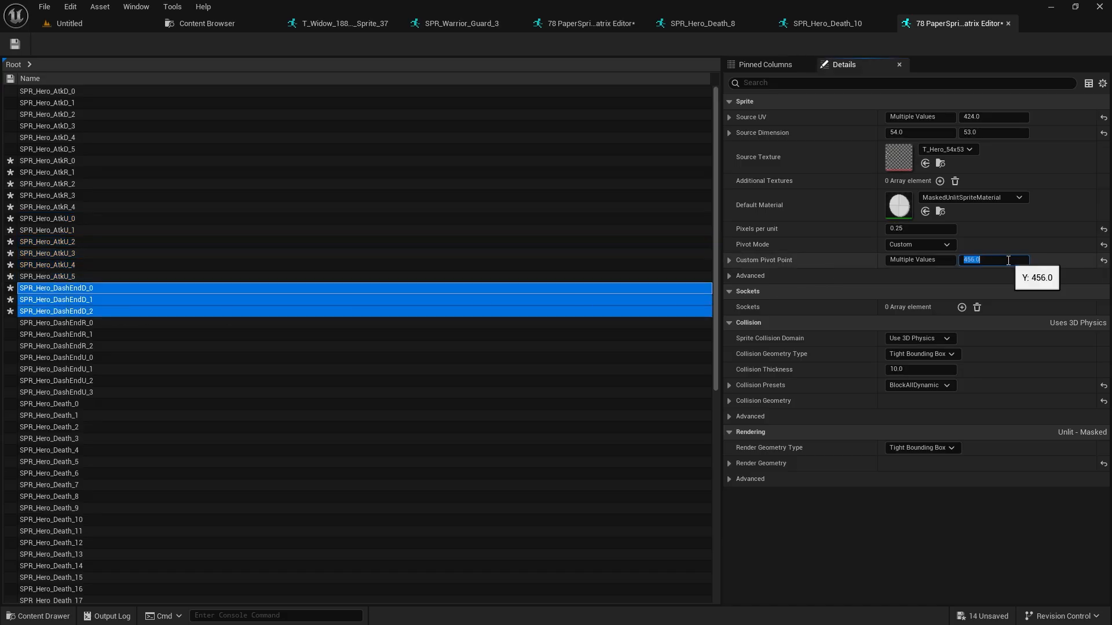
Step: Add 5 to the Custom Pivot Point Y of SPR_Hero_DashEndR_0 through SPR_Hero_DashEndR_2
{"action": "left_click", "coordinate": [161, 324]}
{"action": "left_click", "coordinate": [161, 350], "text": "shift"}
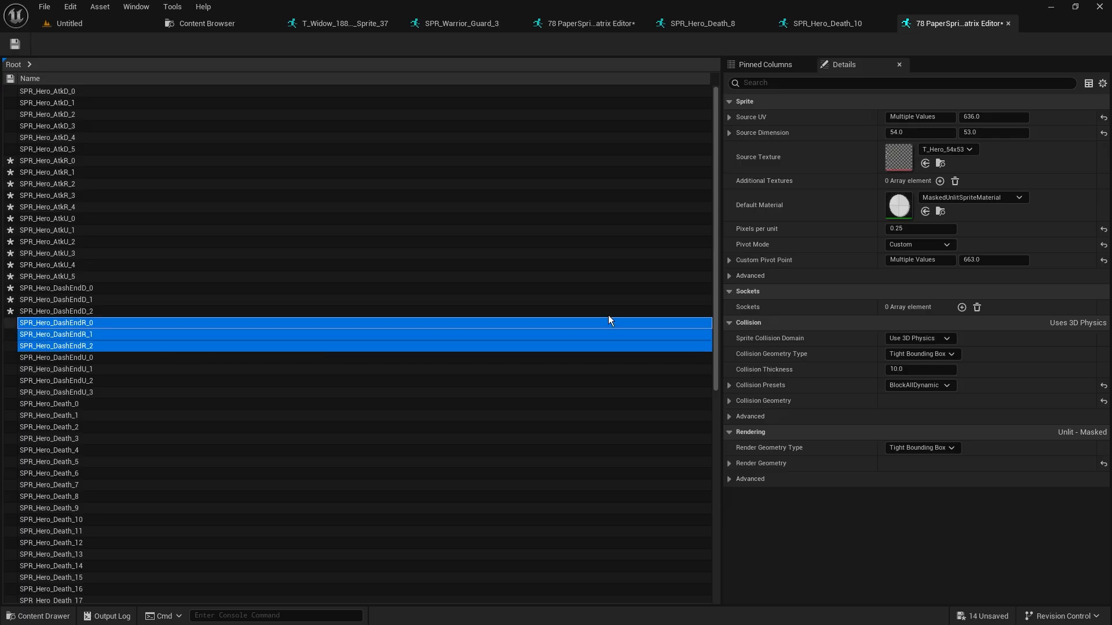
{"action": "left_click", "coordinate": [1005, 264]}
{"action": "type", "text": "+5"}
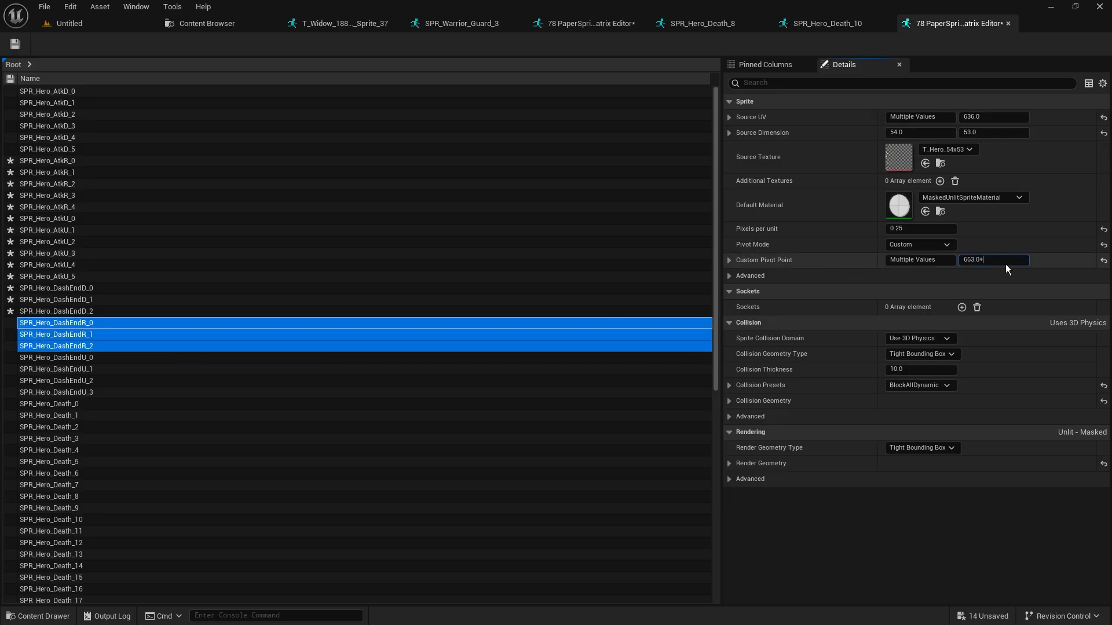
{"action": "key", "text": "Return"}
Step: Add 5 to the Custom Pivot Point Y of SPR_Hero_DashEndU_0 through SPR_Hero_DashEndU_3
{"action": "left_click", "coordinate": [105, 360]}
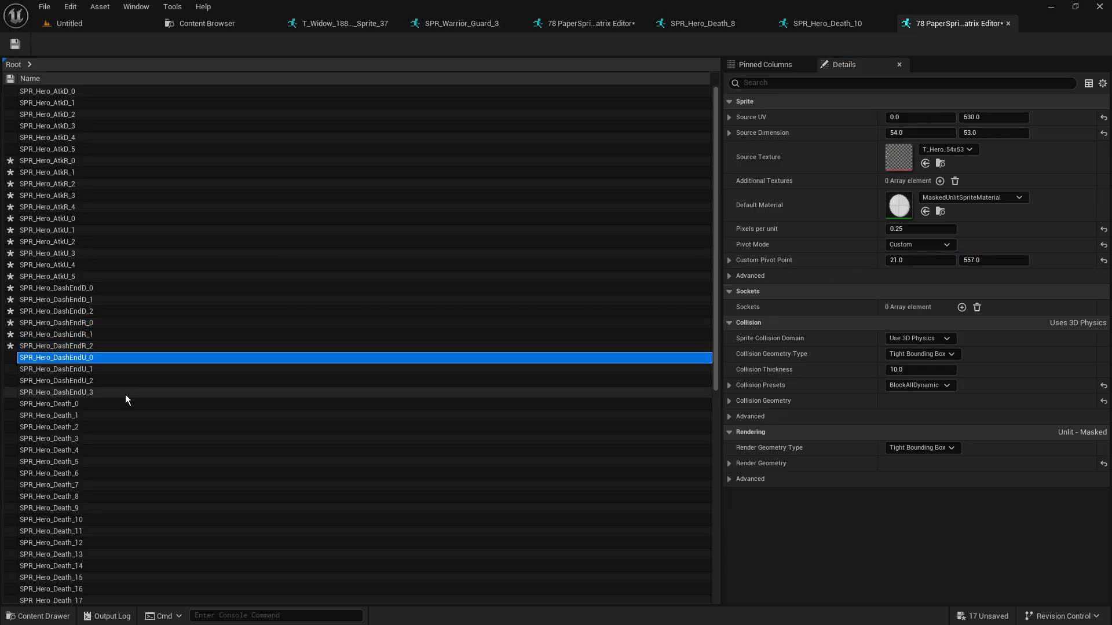
{"action": "left_click", "coordinate": [125, 394], "text": "shift"}
{"action": "left_click", "coordinate": [1006, 260]}
{"action": "type", "text": "+5"}
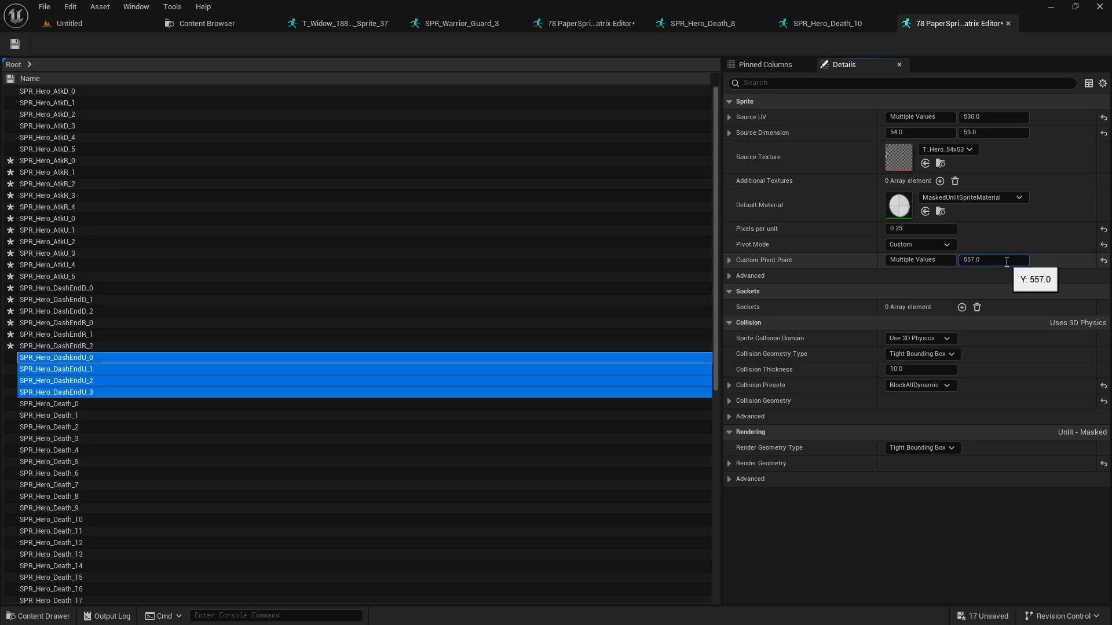
{"action": "key", "text": "Return"}
Step: Return to the level and save all modified sprites
{"action": "left_click", "coordinate": [69, 24]}
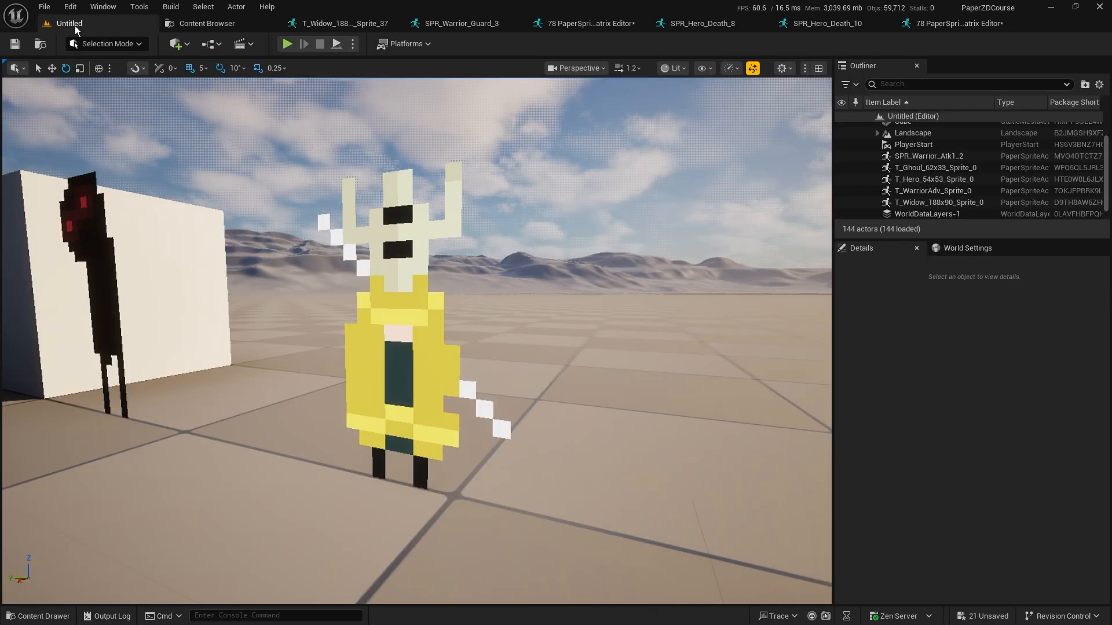
{"action": "left_click", "coordinate": [44, 6]}
{"action": "left_click", "coordinate": [69, 174]}
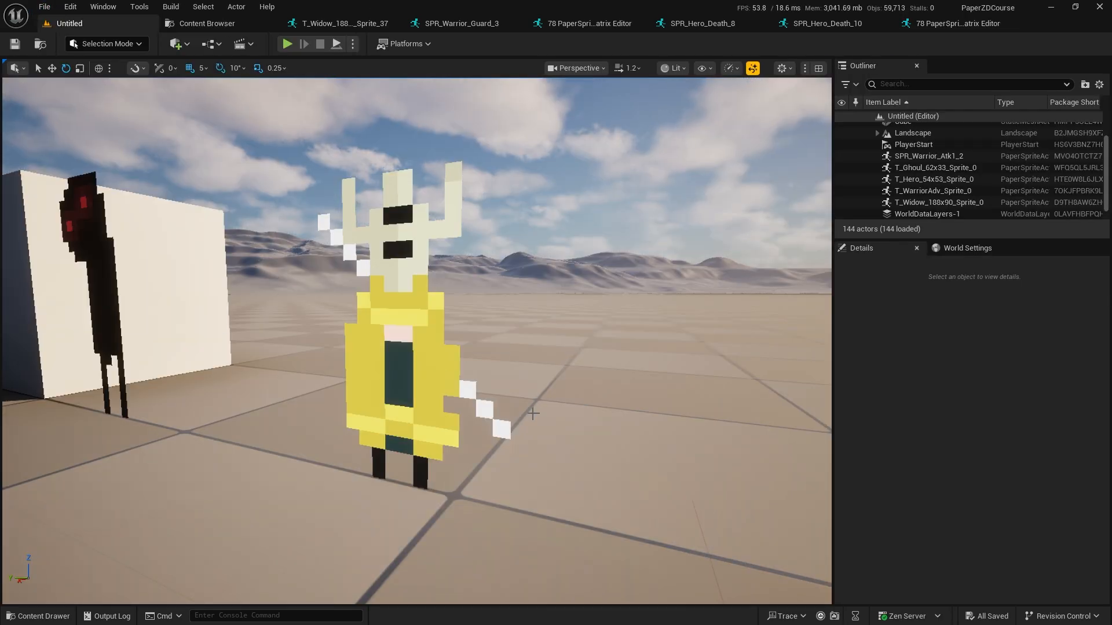
Step: Compare the pivots and ground placement of the hero and WarriorAdv sprites in the level, selecting each, and view the surrounding characters
{"action": "key", "text": "s"}
{"action": "right_click_drag", "start_coordinate": [534, 414], "coordinate": [574, 430]}
{"action": "left_click", "coordinate": [279, 326]}
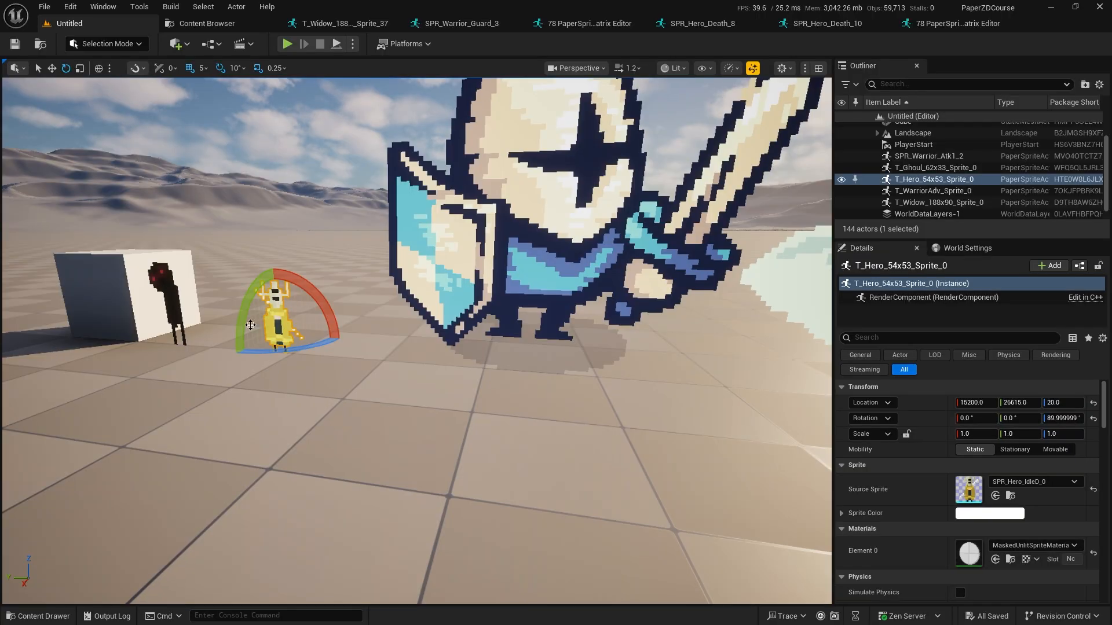
{"action": "left_click", "coordinate": [572, 301]}
{"action": "key", "text": "s"}
{"action": "mouse_move", "coordinate": [496, 393]}
{"action": "right_mouse_down"}
{"action": "mouse_move", "coordinate": [516, 407]}
{"action": "mouse_move", "coordinate": [495, 393]}
{"action": "right_mouse_up"}
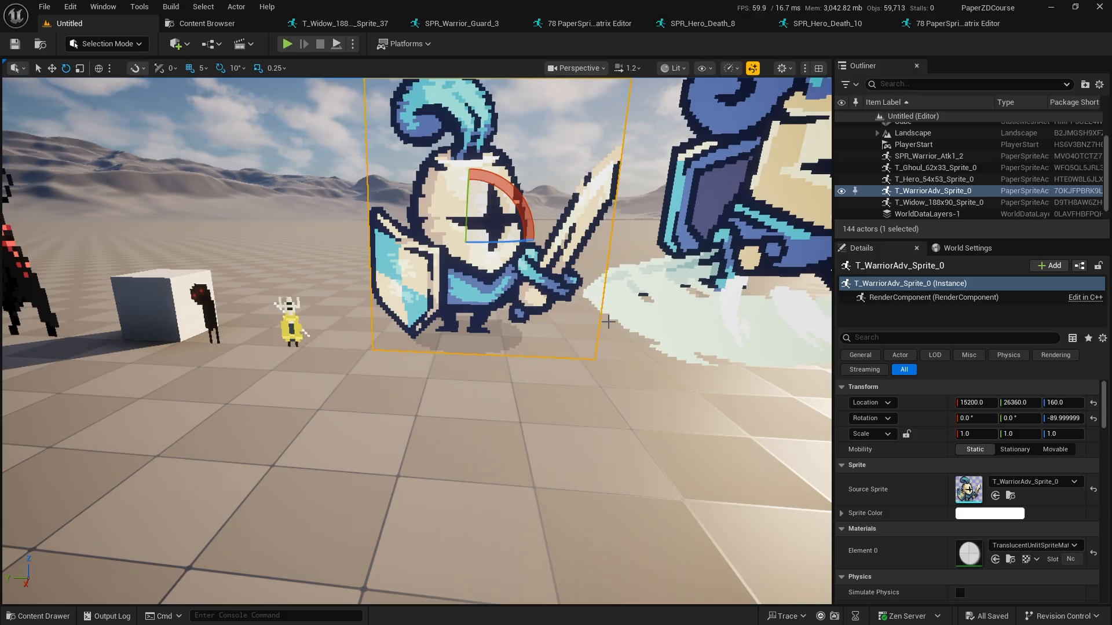
{"action": "right_click_drag", "start_coordinate": [609, 318], "coordinate": [382, 306]}
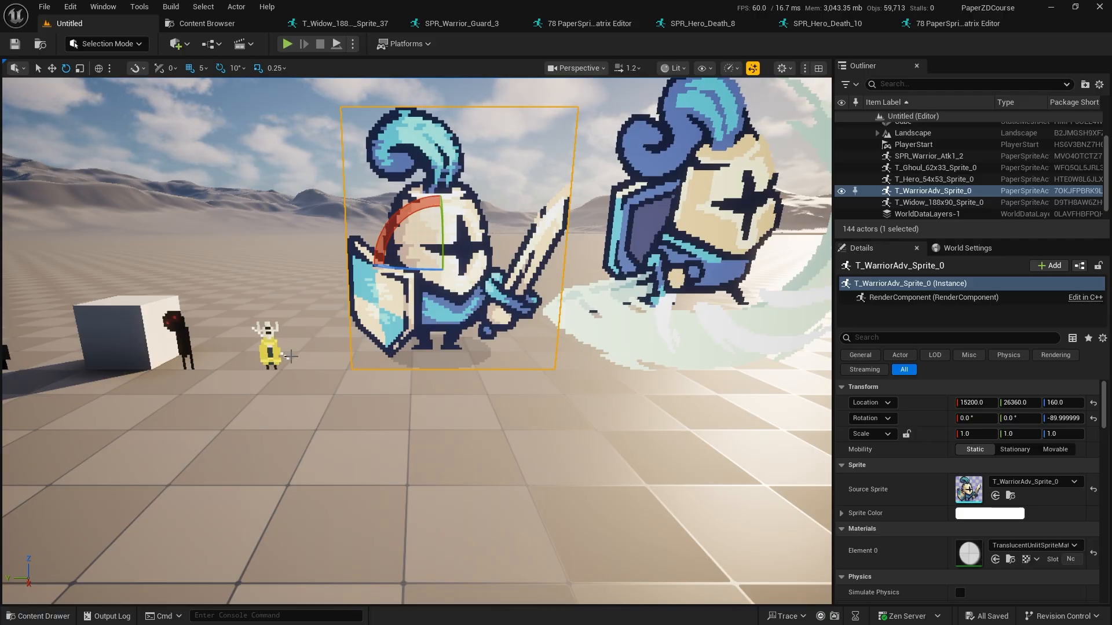
{"action": "left_click", "coordinate": [270, 346]}
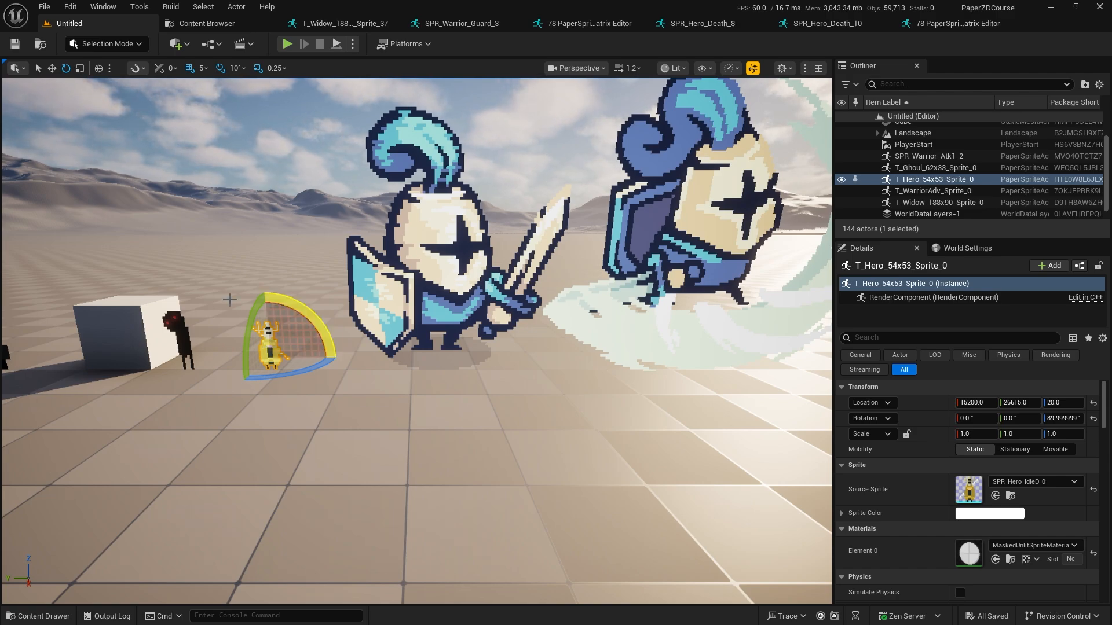
{"action": "key", "text": "a"}
{"action": "right_click_drag", "start_coordinate": [348, 419], "coordinate": [278, 436]}
{"action": "right_click_drag", "start_coordinate": [477, 412], "coordinate": [510, 404]}
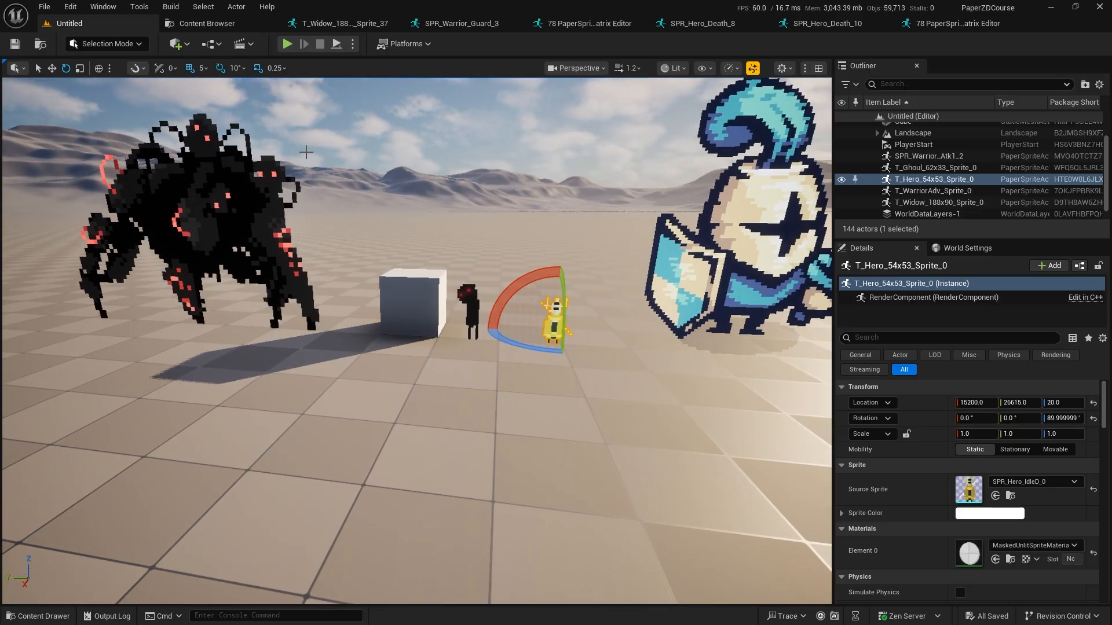
Step: Open the SPR_Hero_AtkD_0 sprite and display its source region to examine the layout of the hero sprite sheet
{"action": "left_click", "coordinate": [39, 616]}
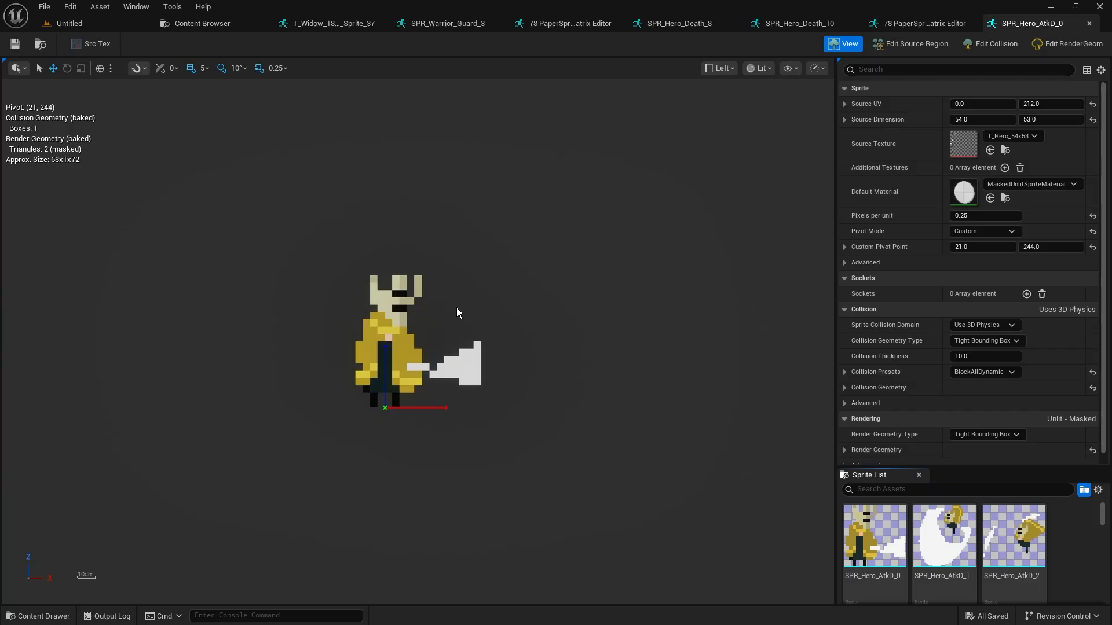
{"action": "left_click", "coordinate": [908, 43]}
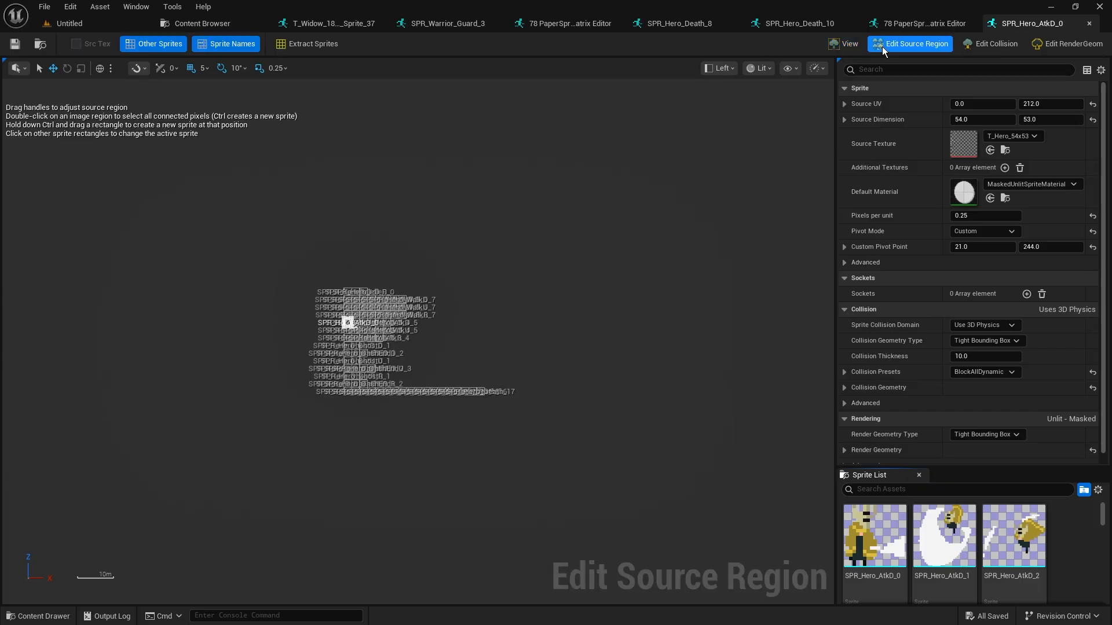
{"action": "scroll", "coordinate": [343, 332], "scroll_direction": "up", "scroll_amount": 3}
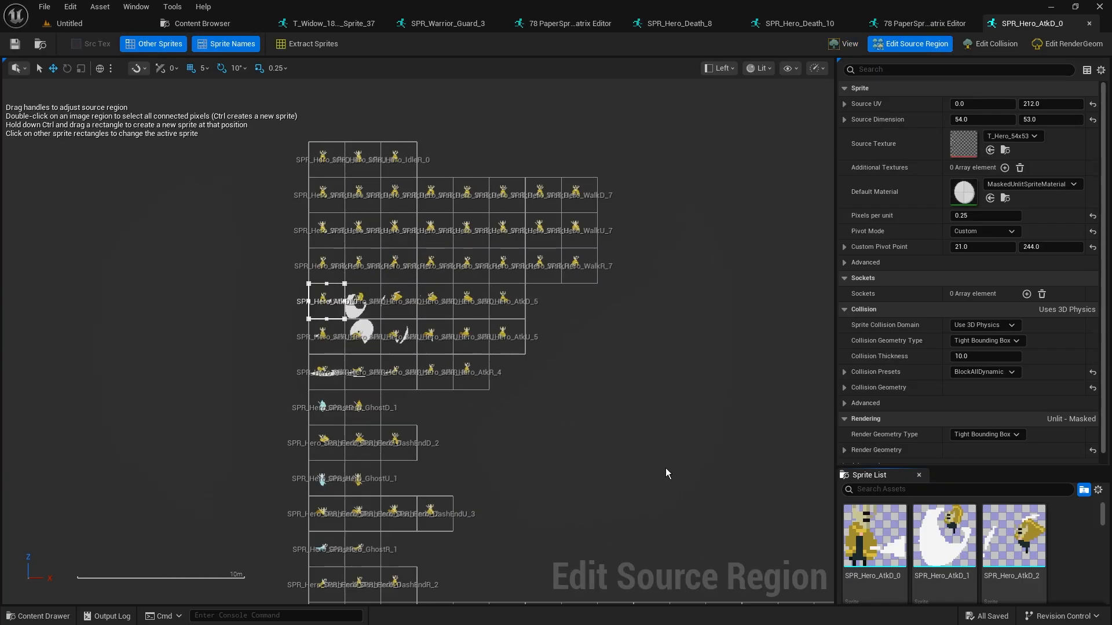
{"action": "right_click_drag", "start_coordinate": [689, 486], "coordinate": [648, 370]}
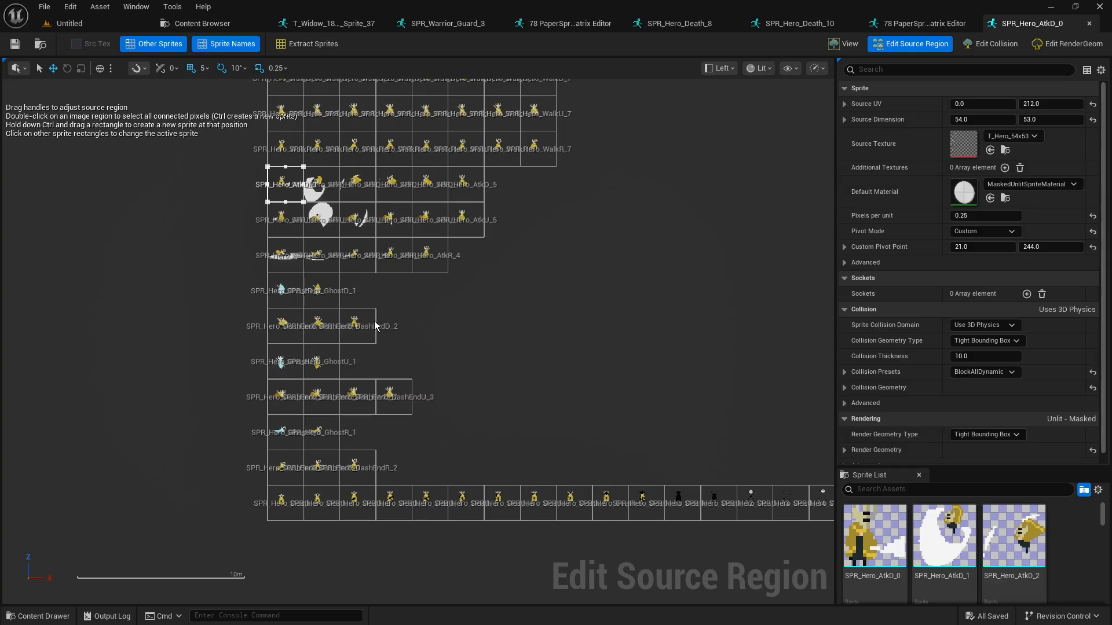
{"action": "right_click_drag", "start_coordinate": [552, 249], "coordinate": [338, 163]}
{"action": "scroll", "coordinate": [307, 203], "scroll_direction": "up", "scroll_amount": 3}
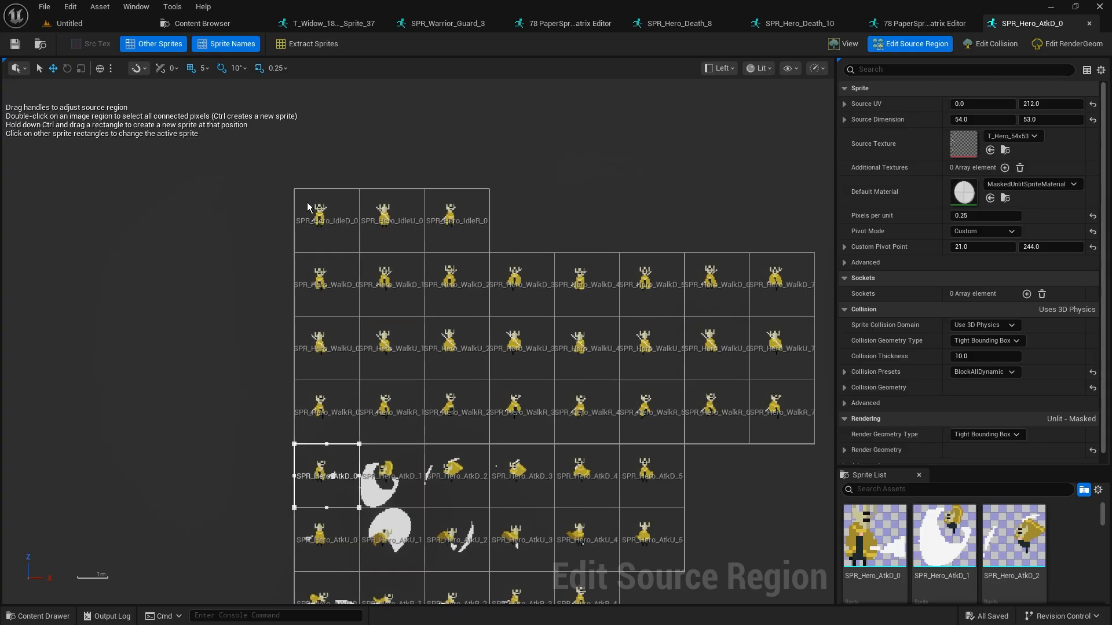
{"action": "scroll", "coordinate": [325, 227], "scroll_direction": "up", "scroll_amount": 2}
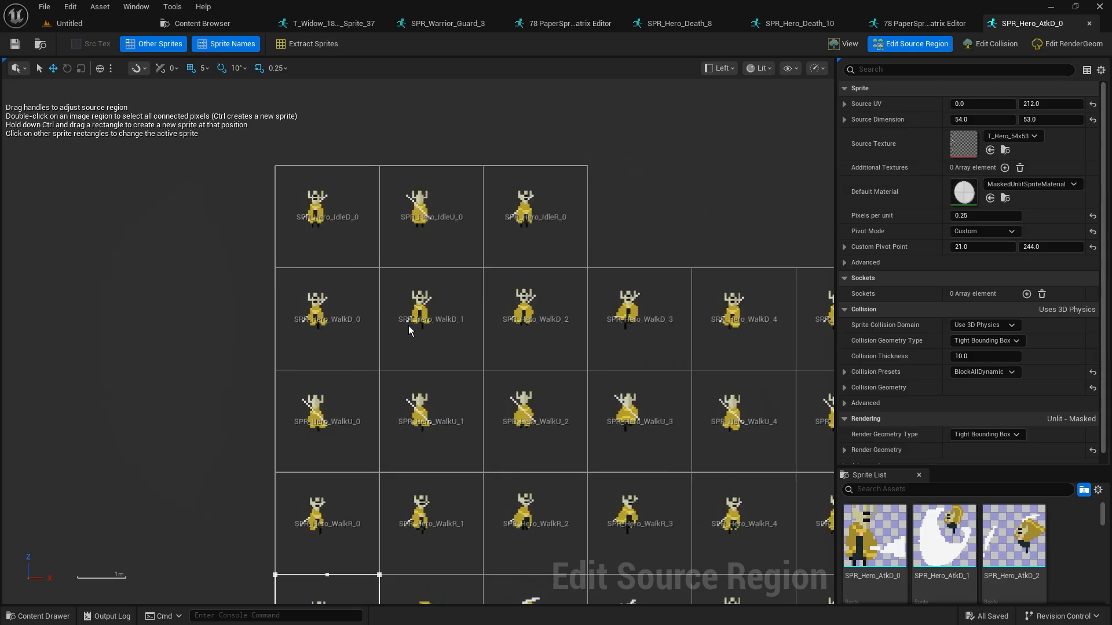
Step: Examine how the hero is positioned within the Idle, Walk and Atk cells of the sprite sheet
{"action": "right_click_drag", "start_coordinate": [670, 241], "coordinate": [484, 231]}
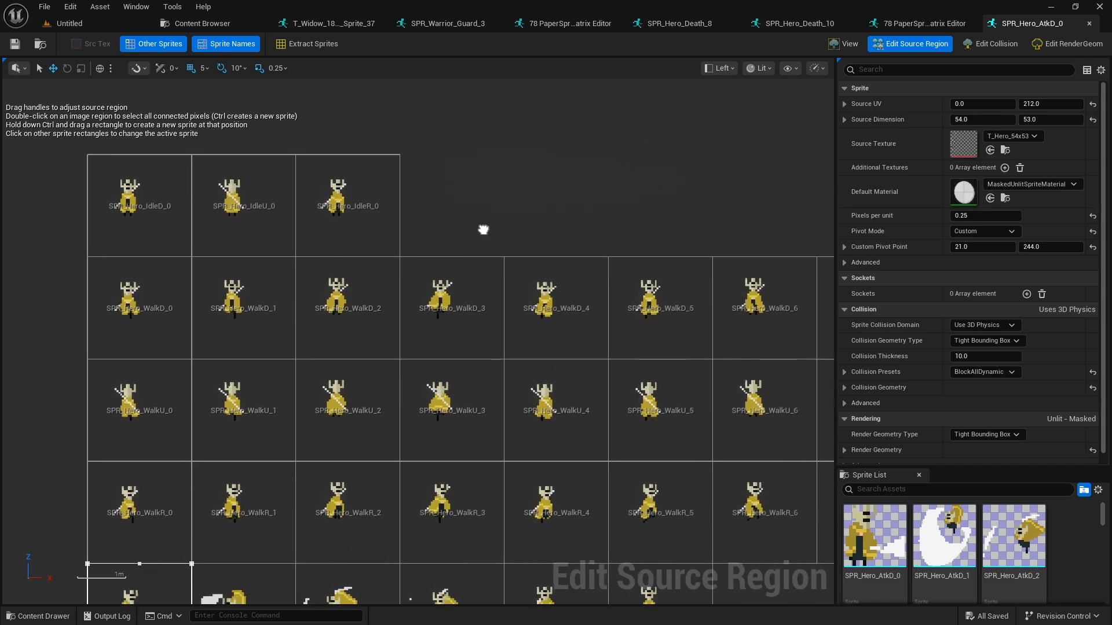
{"action": "right_click_drag", "start_coordinate": [672, 205], "coordinate": [620, 203]}
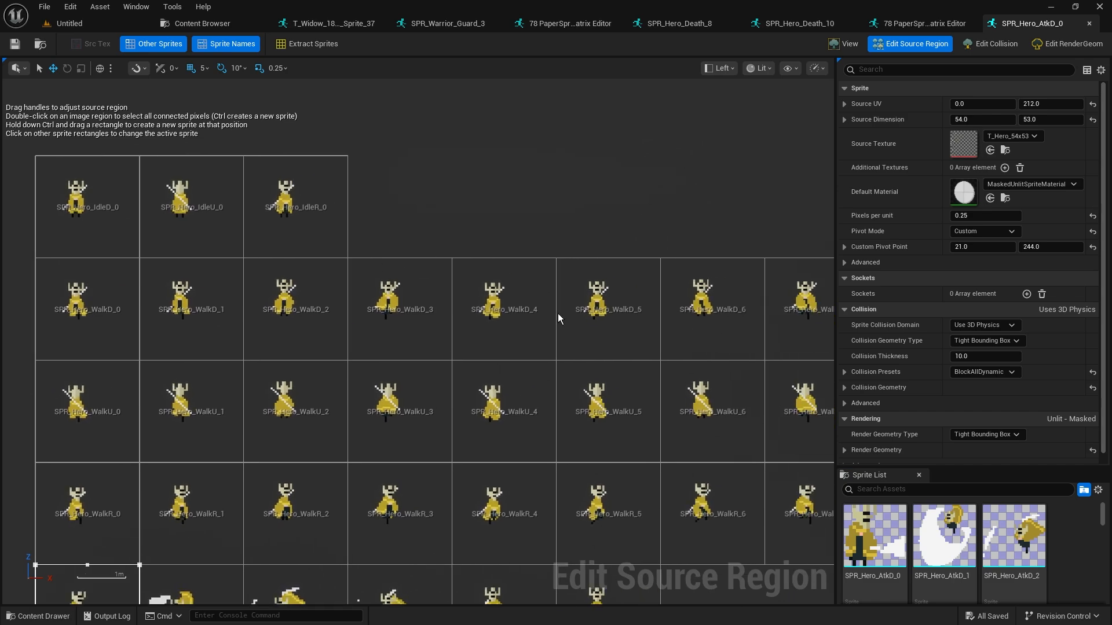
{"action": "right_click_drag", "start_coordinate": [741, 206], "coordinate": [578, 249]}
{"action": "right_click_drag", "start_coordinate": [377, 207], "coordinate": [621, 215]}
{"action": "scroll", "coordinate": [621, 215], "scroll_direction": "down", "scroll_amount": 1}
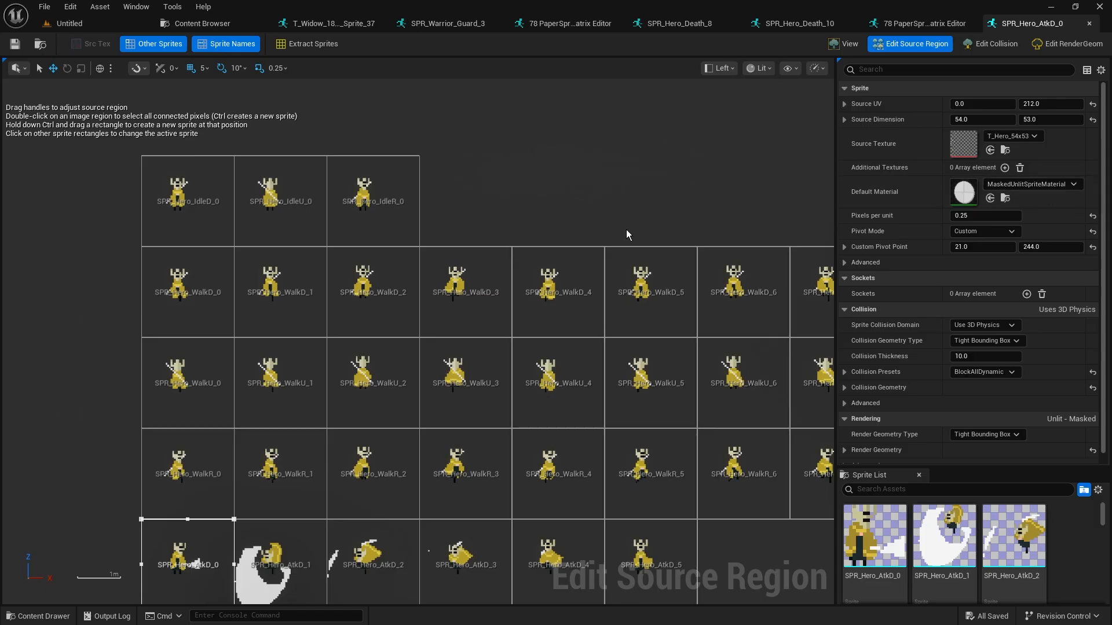
{"action": "right_click_drag", "start_coordinate": [733, 272], "coordinate": [632, 173]}
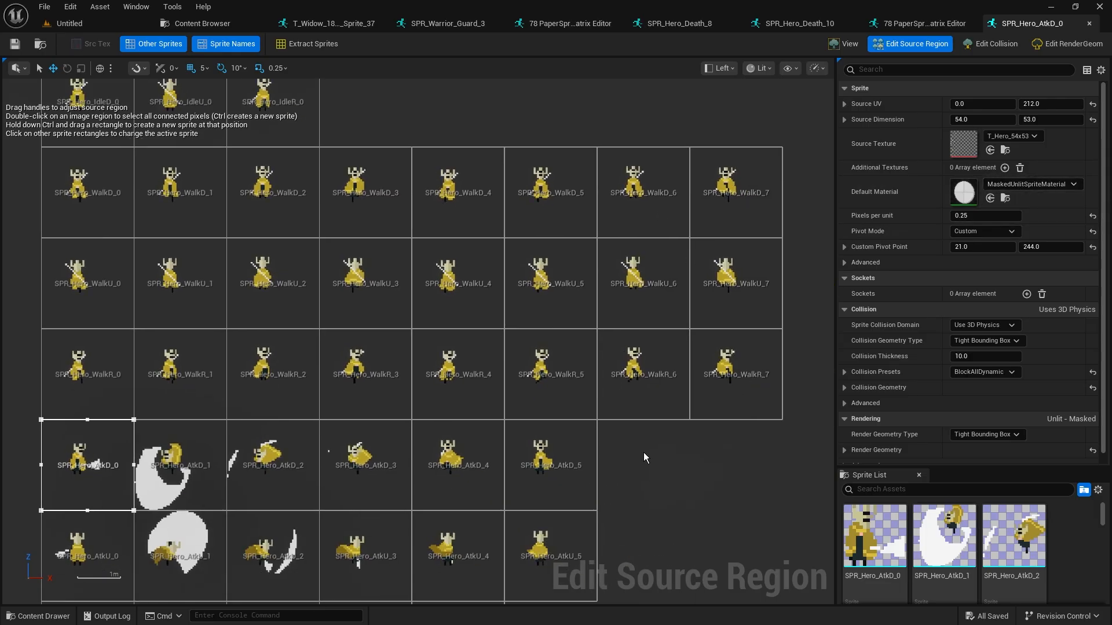
{"action": "right_click_drag", "start_coordinate": [679, 488], "coordinate": [724, 426]}
{"action": "scroll", "coordinate": [725, 426], "scroll_direction": "down", "scroll_amount": 1}
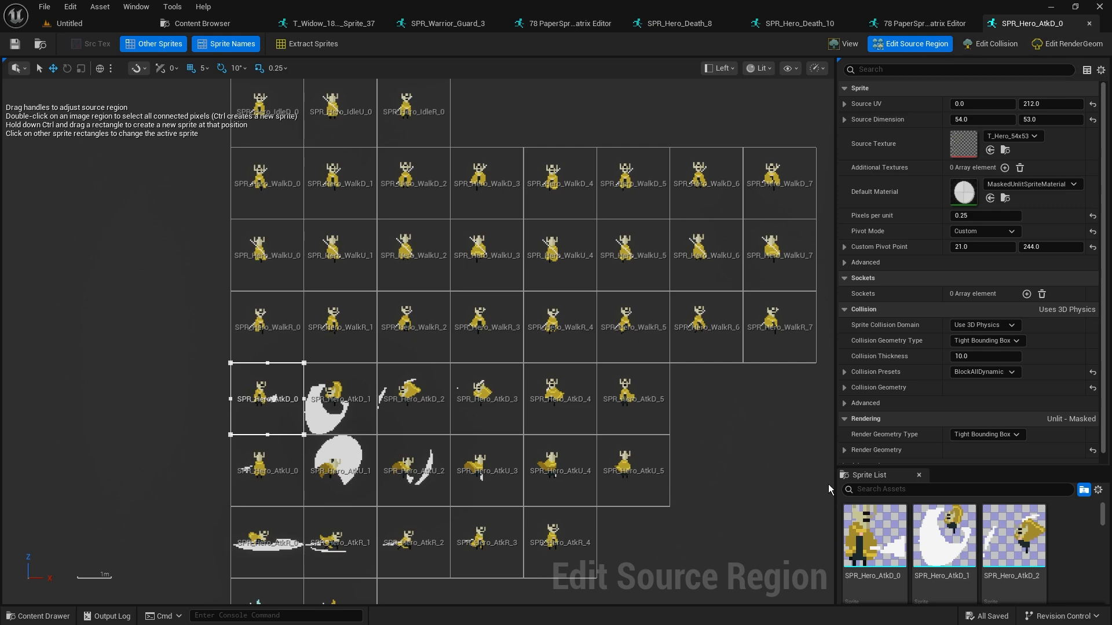
{"action": "scroll", "coordinate": [724, 425], "scroll_direction": "down", "scroll_amount": 3}
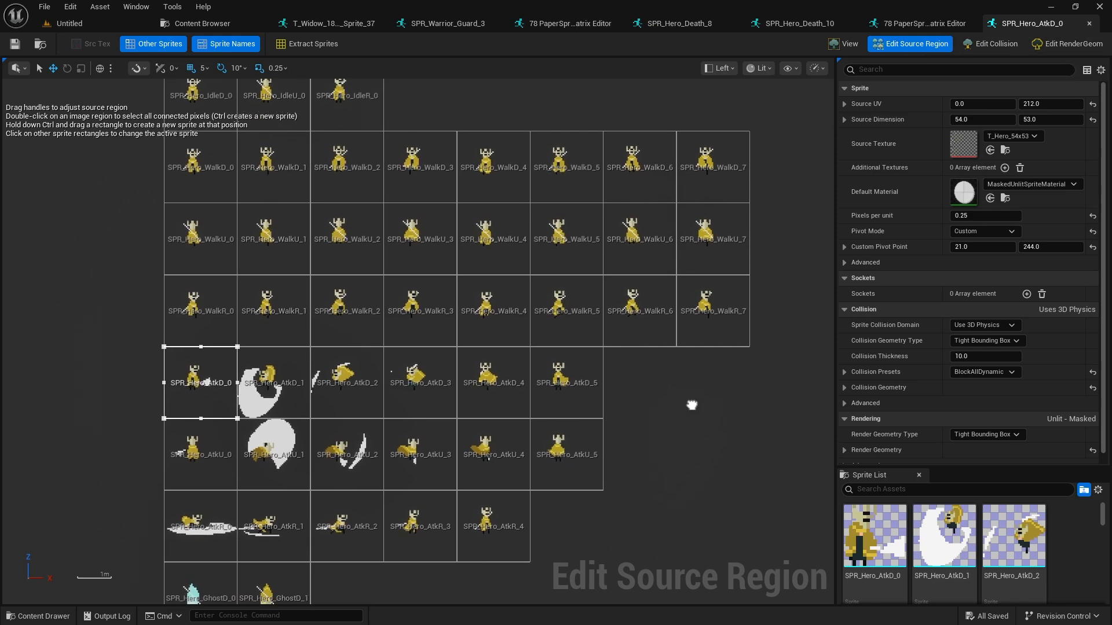